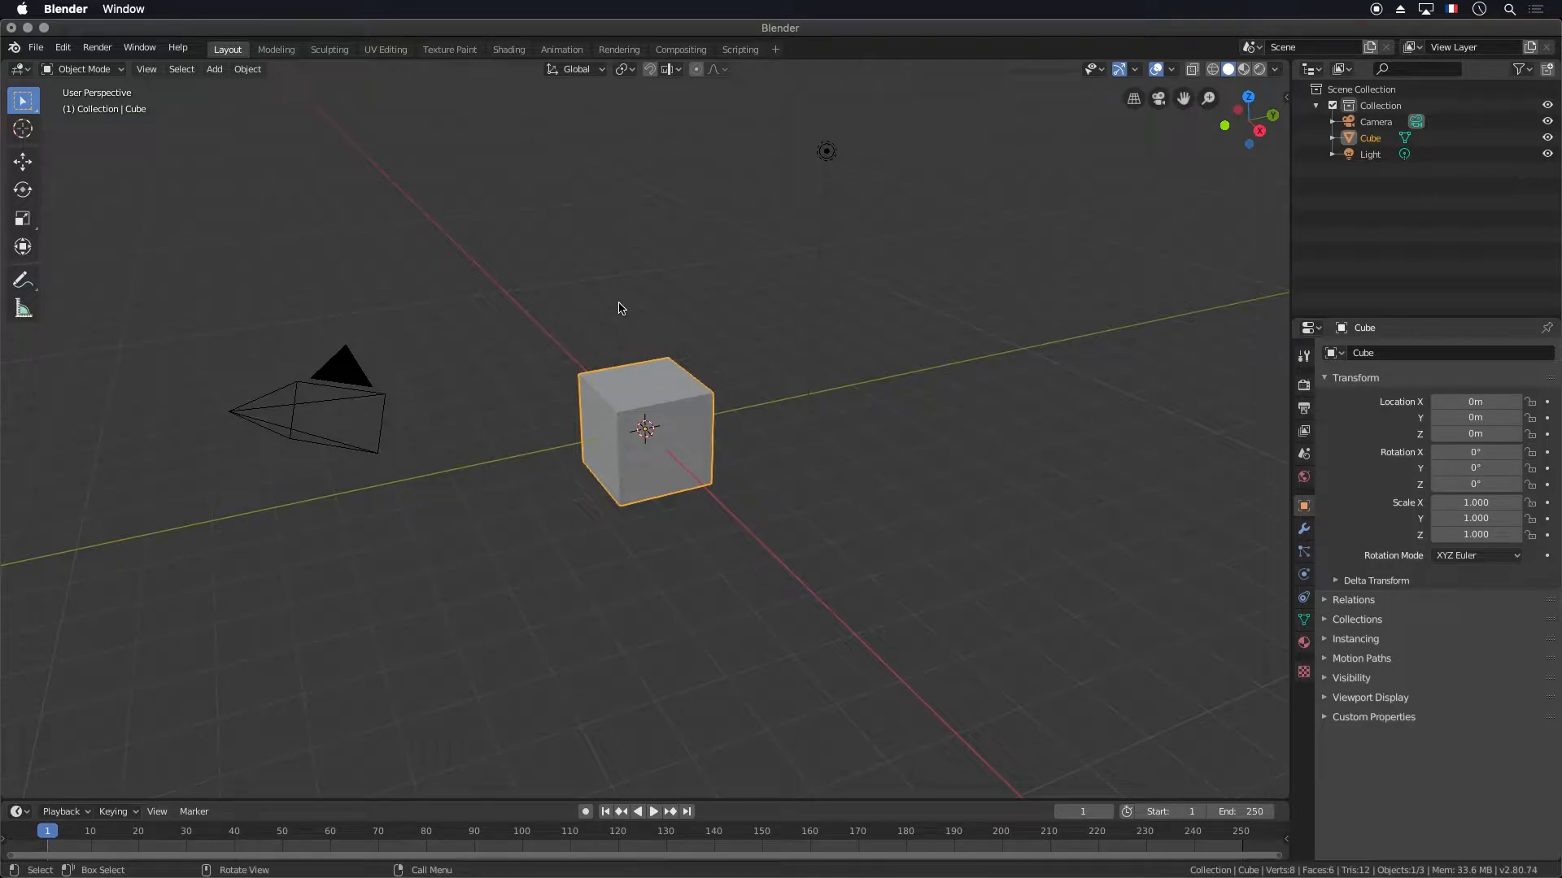
Switch to Aperçu and examine the reference renders GOOD sortie Blender.jpg and GOOD Photoshop.jpg at enlarged size
click(28, 28)
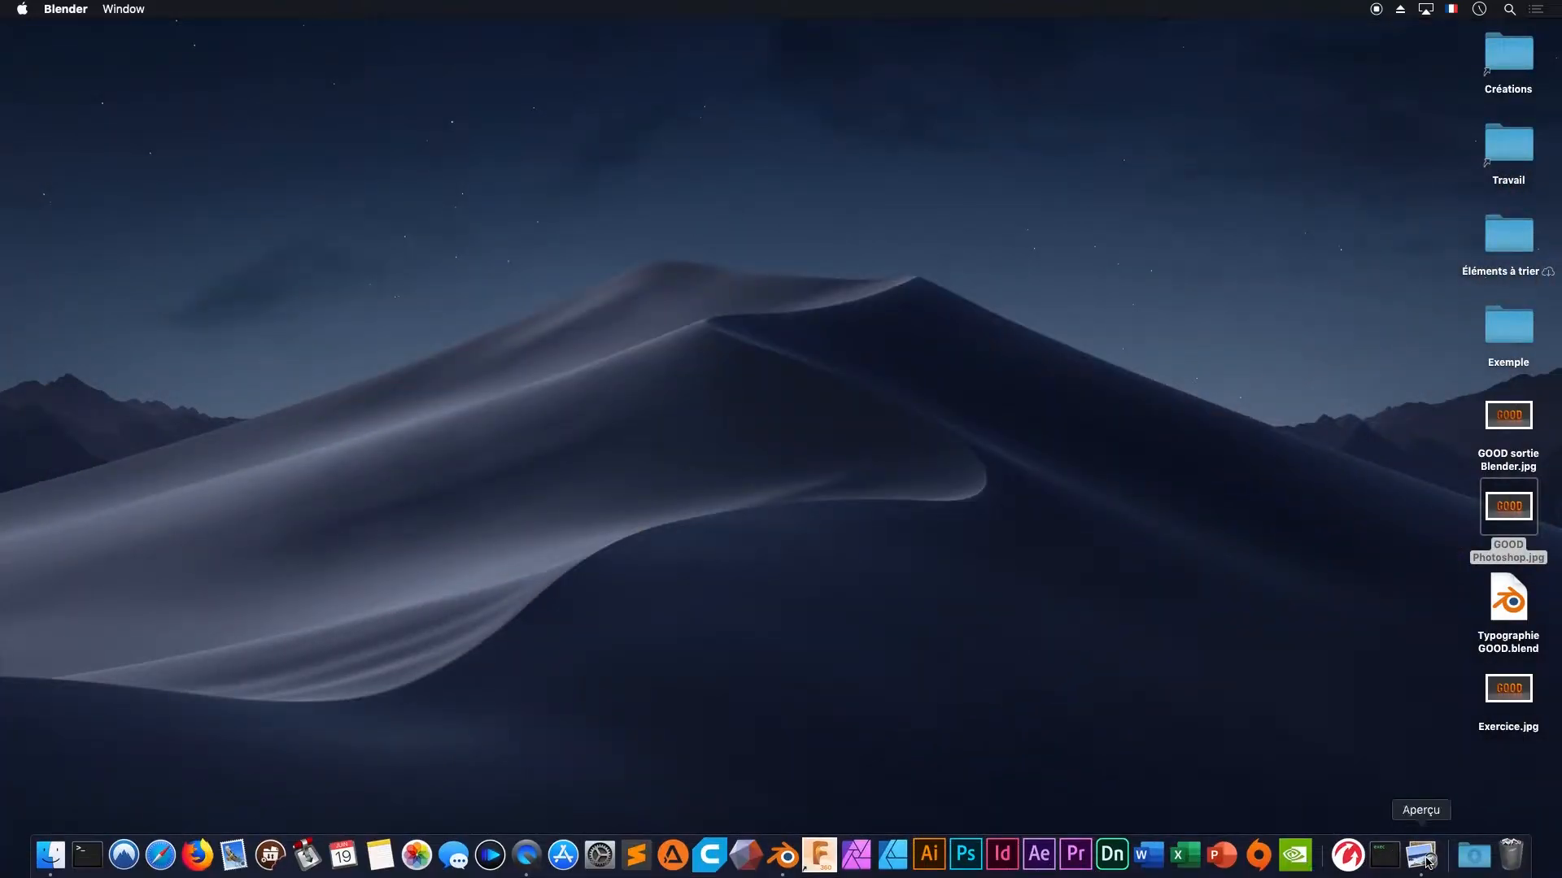
click(1421, 866)
click(374, 269)
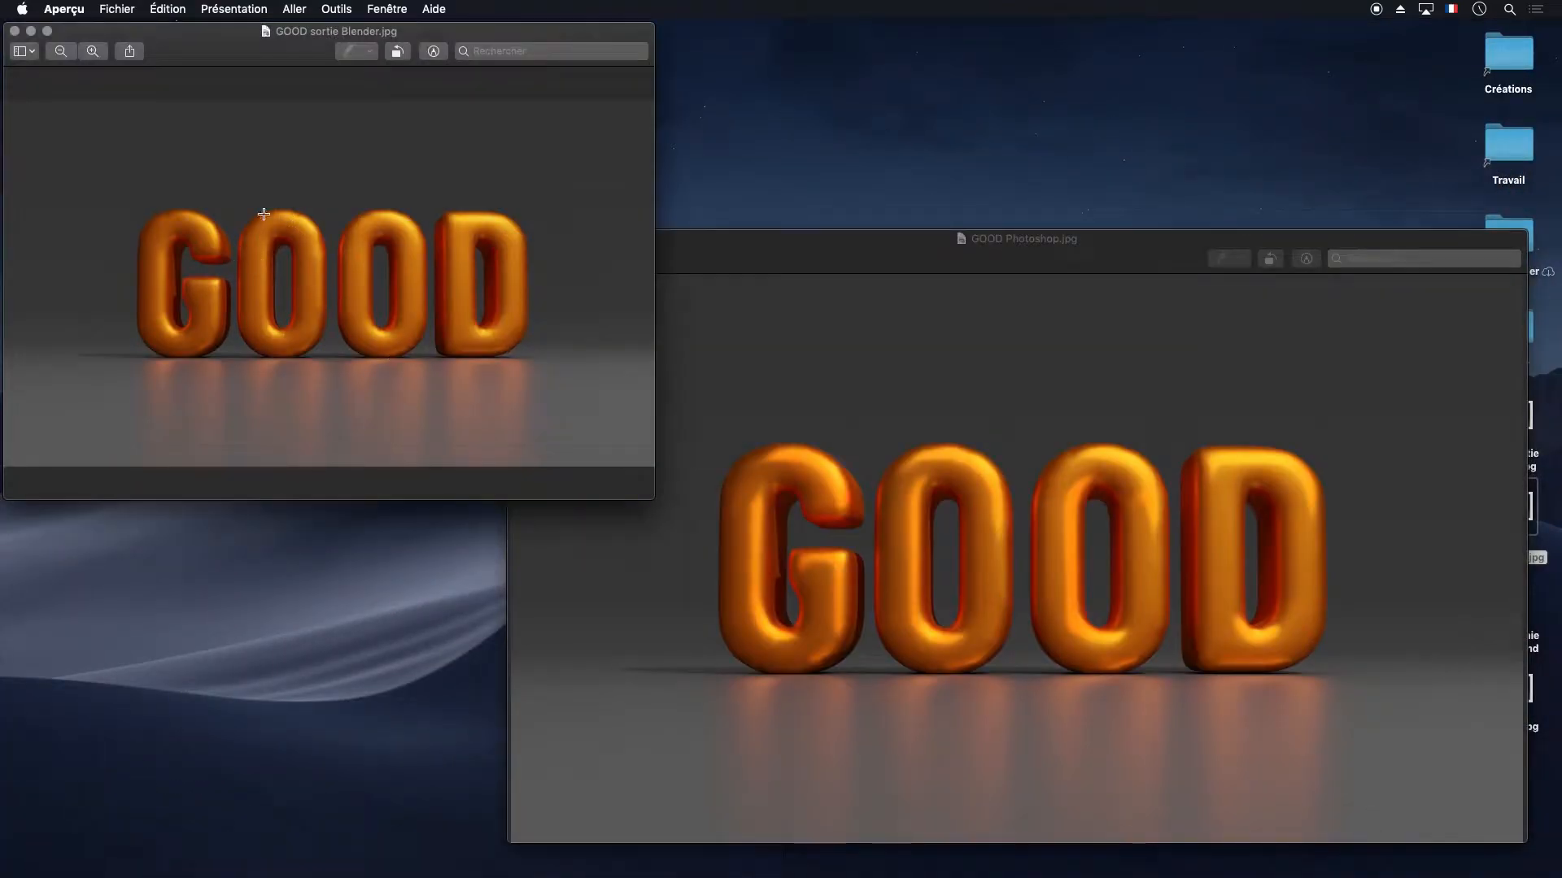
drag(656, 500, 1197, 779)
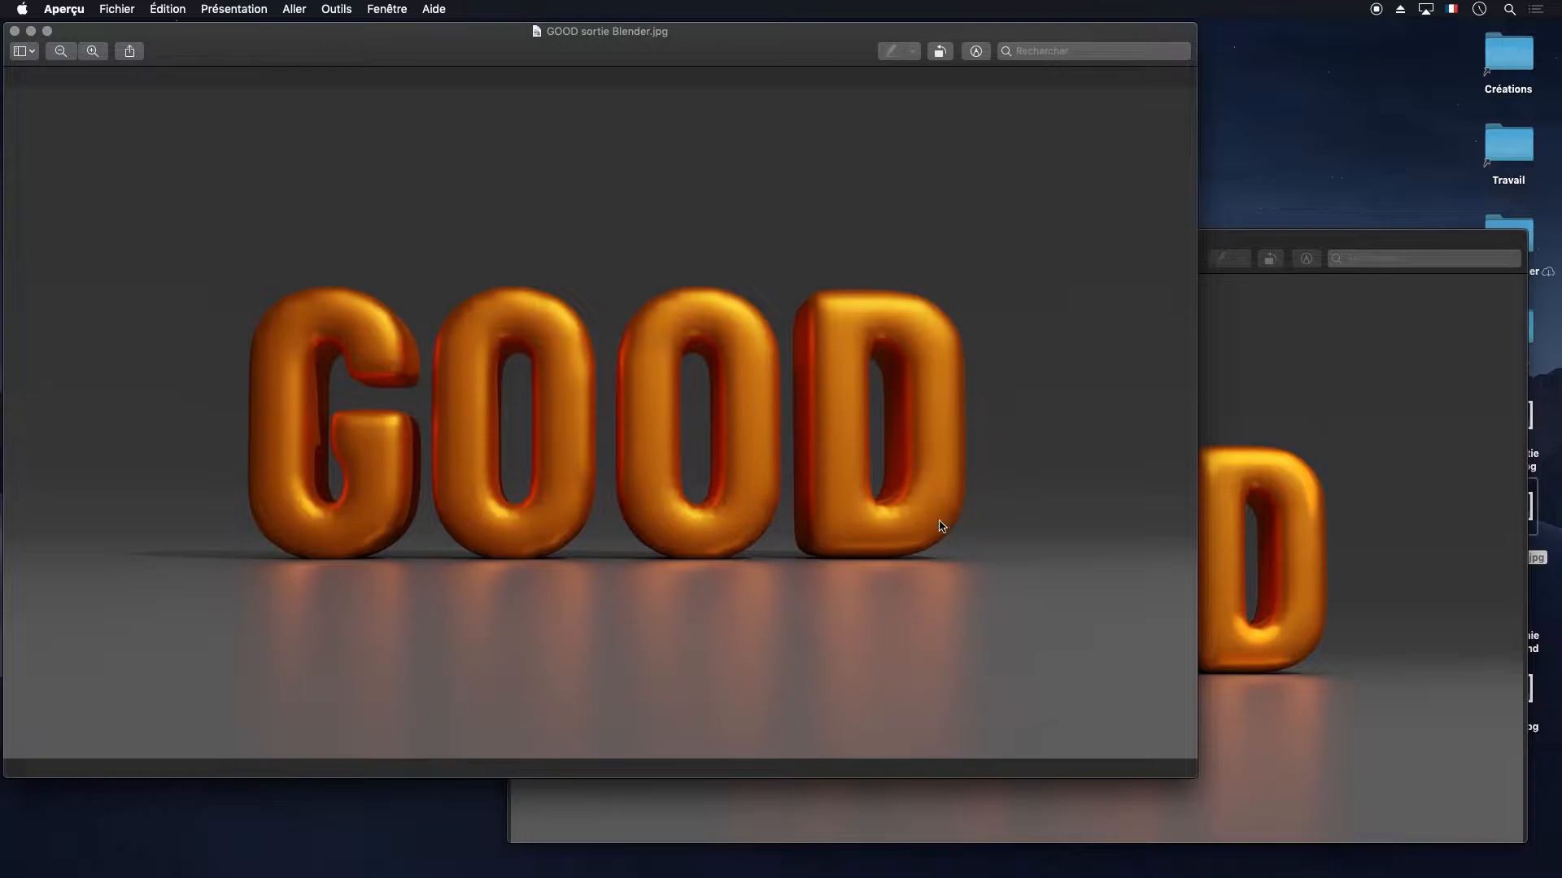
drag(1195, 776, 695, 421)
click(825, 498)
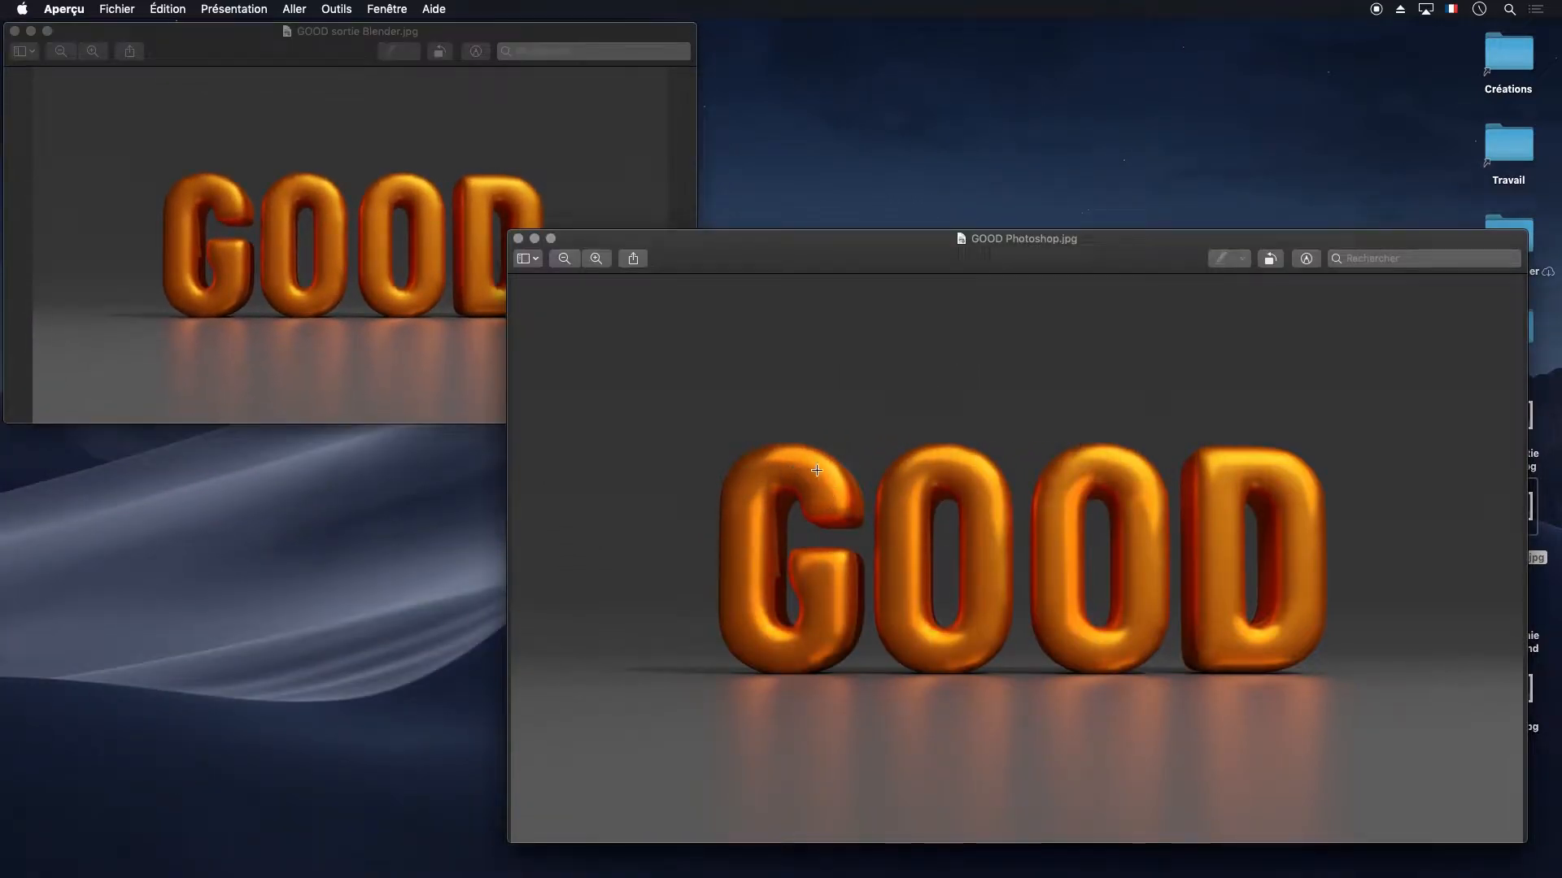
drag(510, 231, 283, 71)
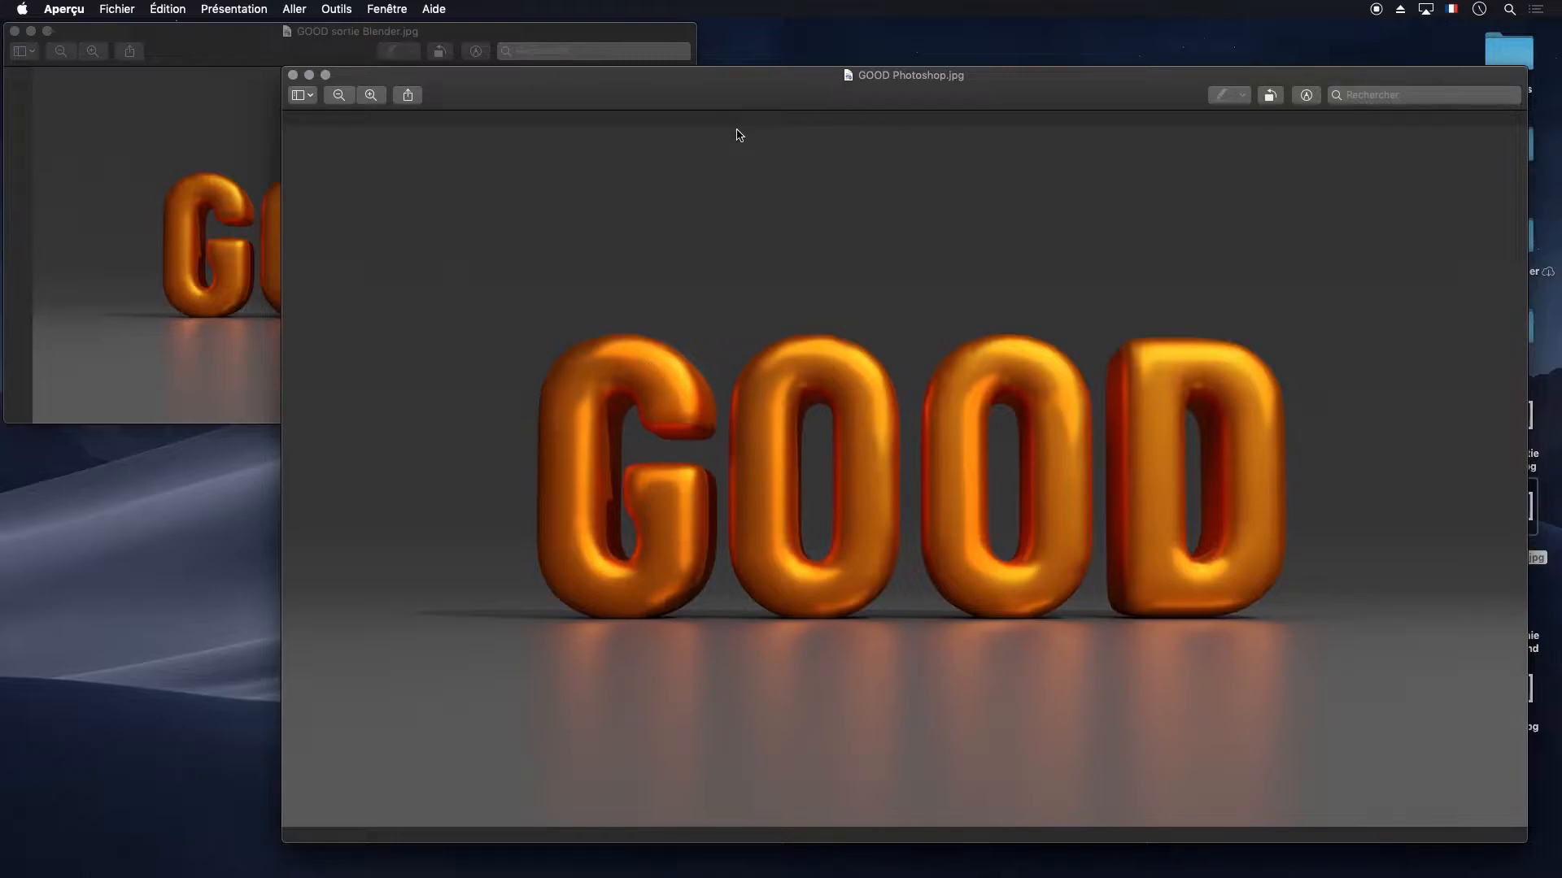
Put away both GOOD reference images and switch back to Blender
click(309, 74)
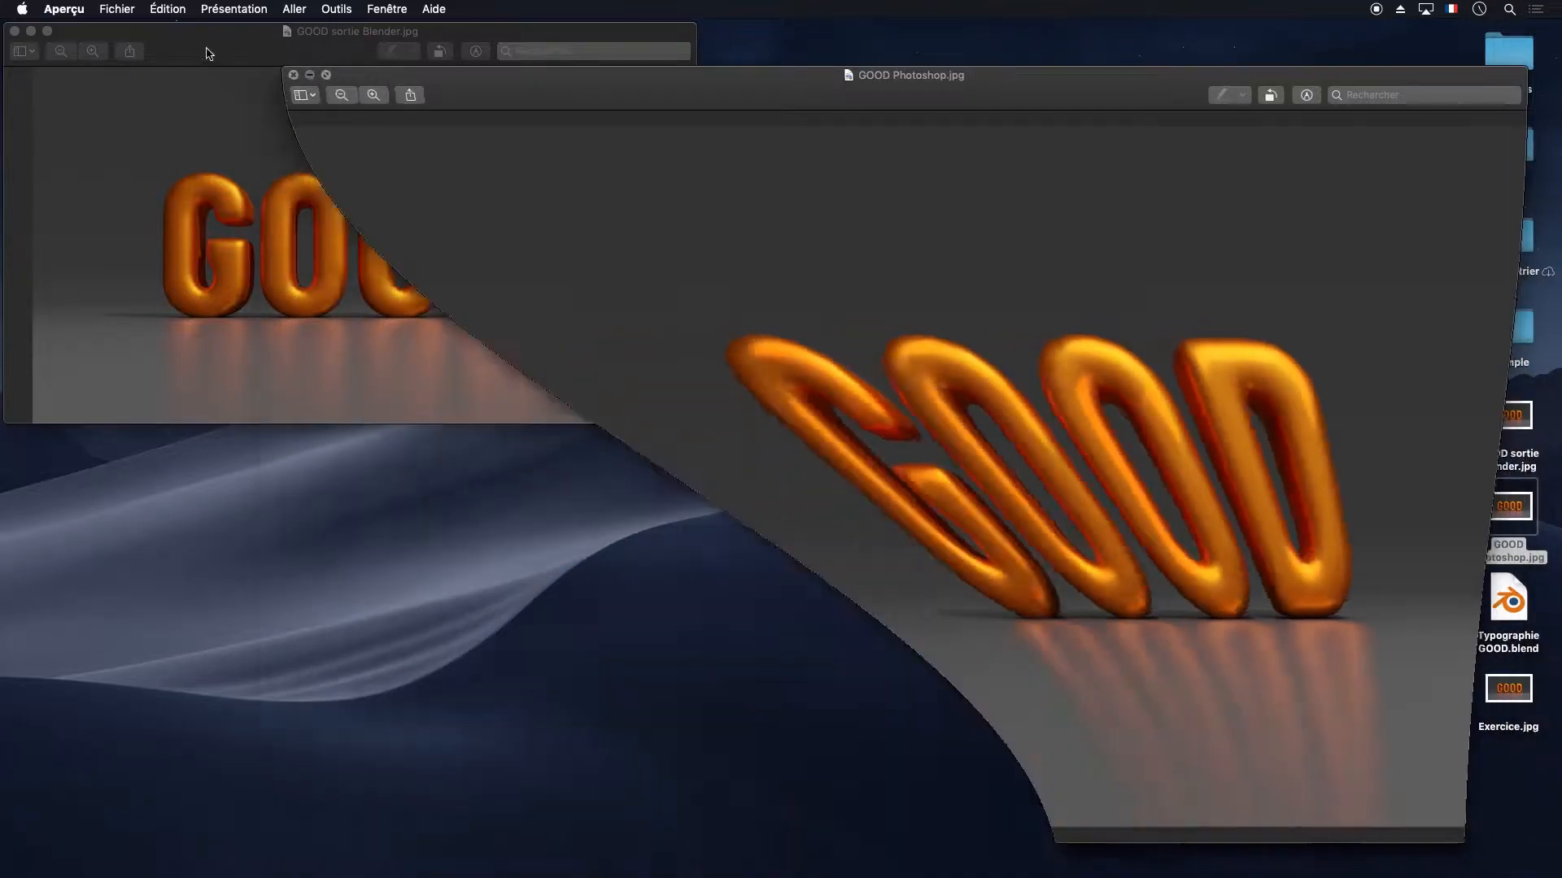
click(47, 31)
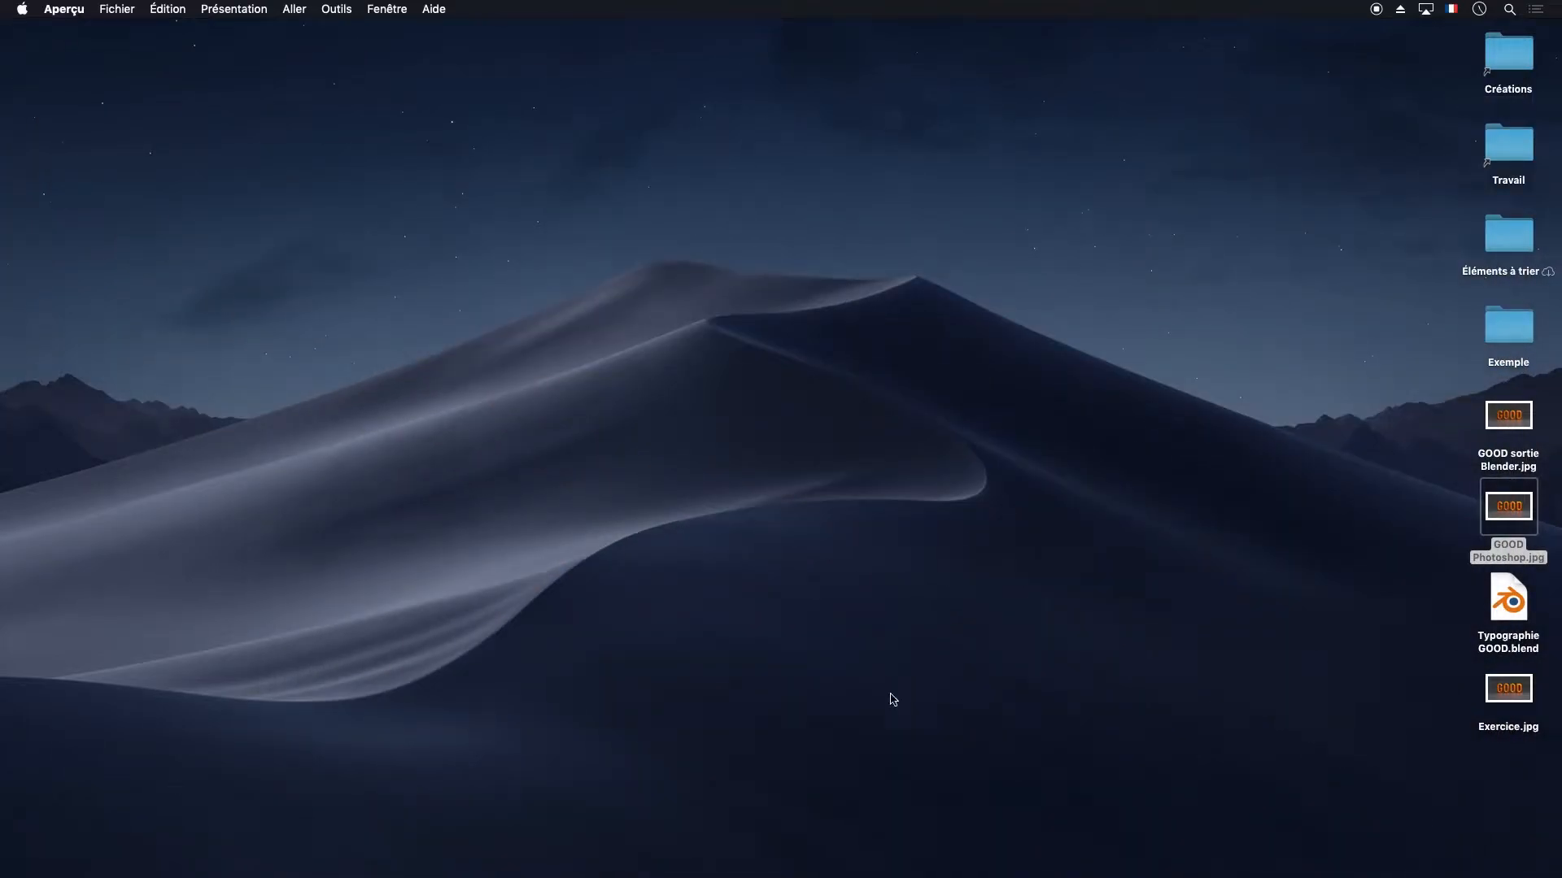
mouse_move(745, 875)
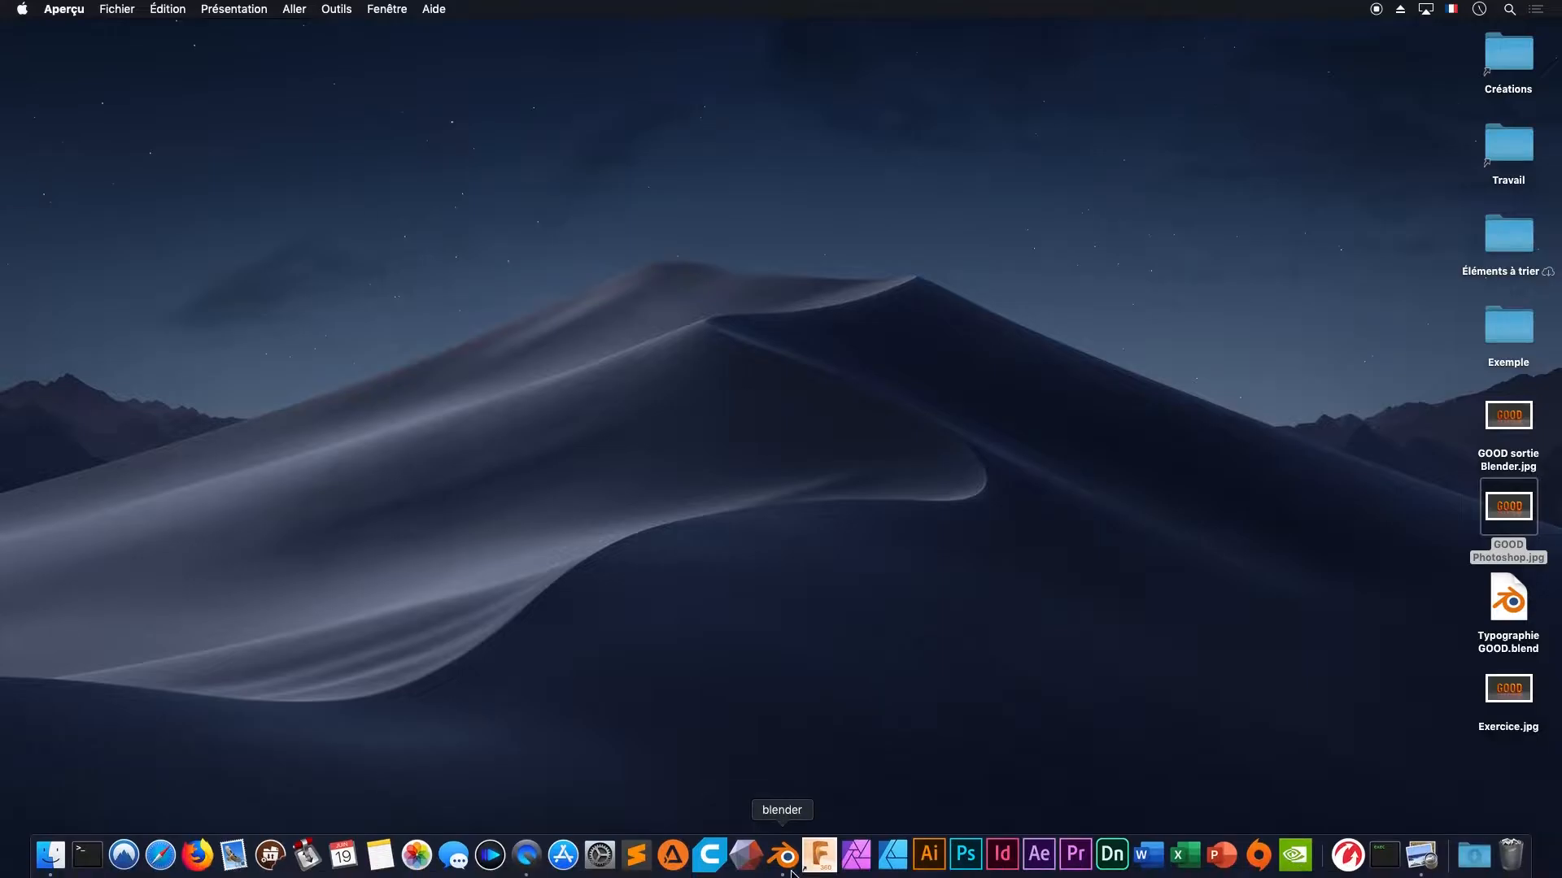
click(785, 862)
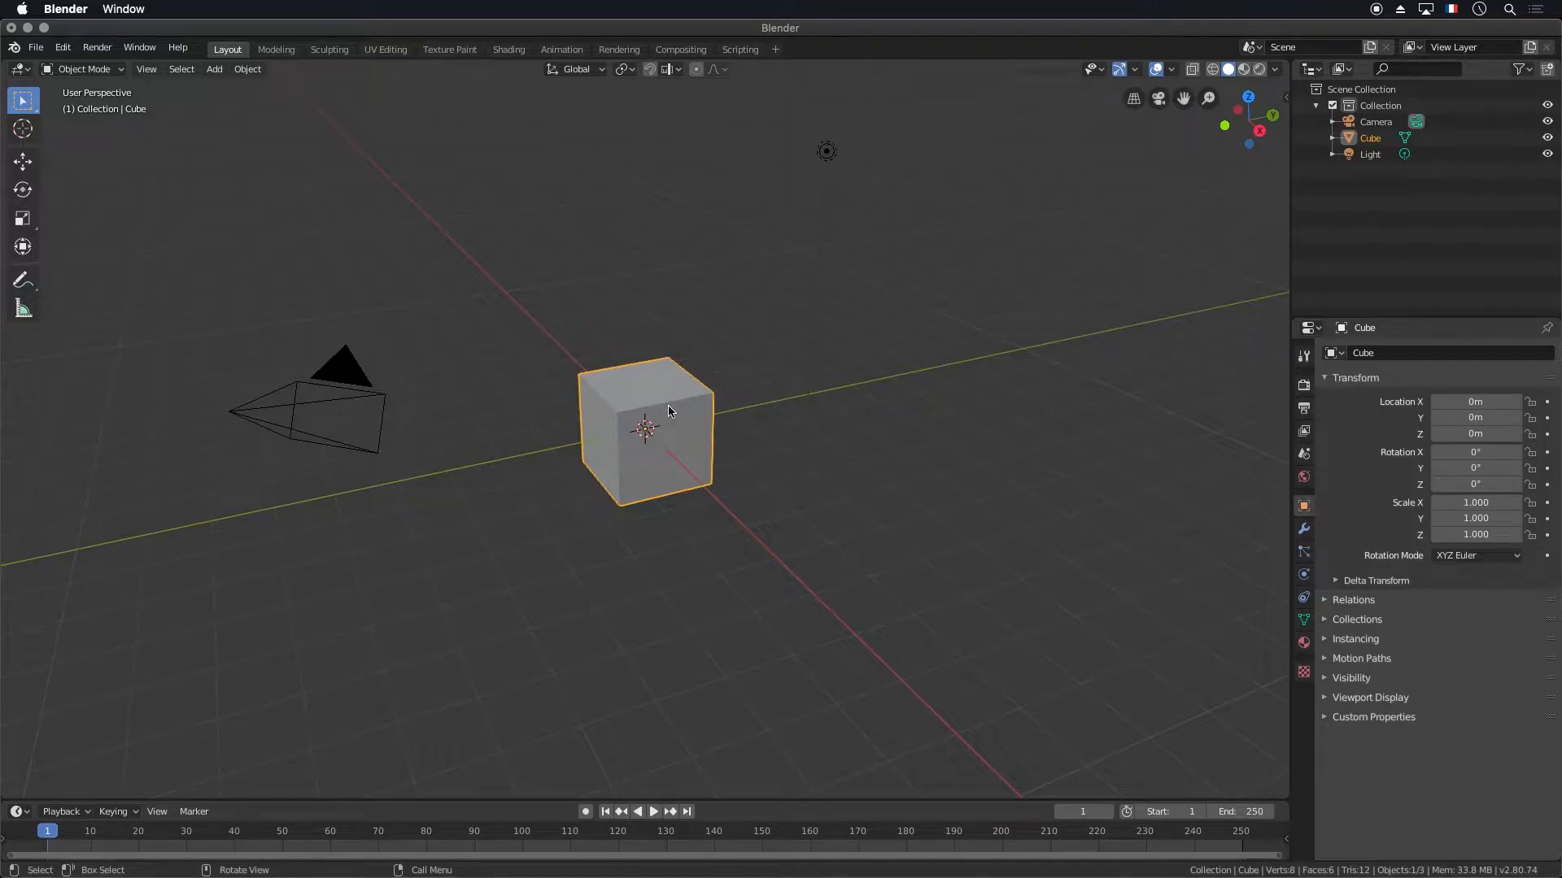
Delete the default cube and add a text object at the world origin
key(x)
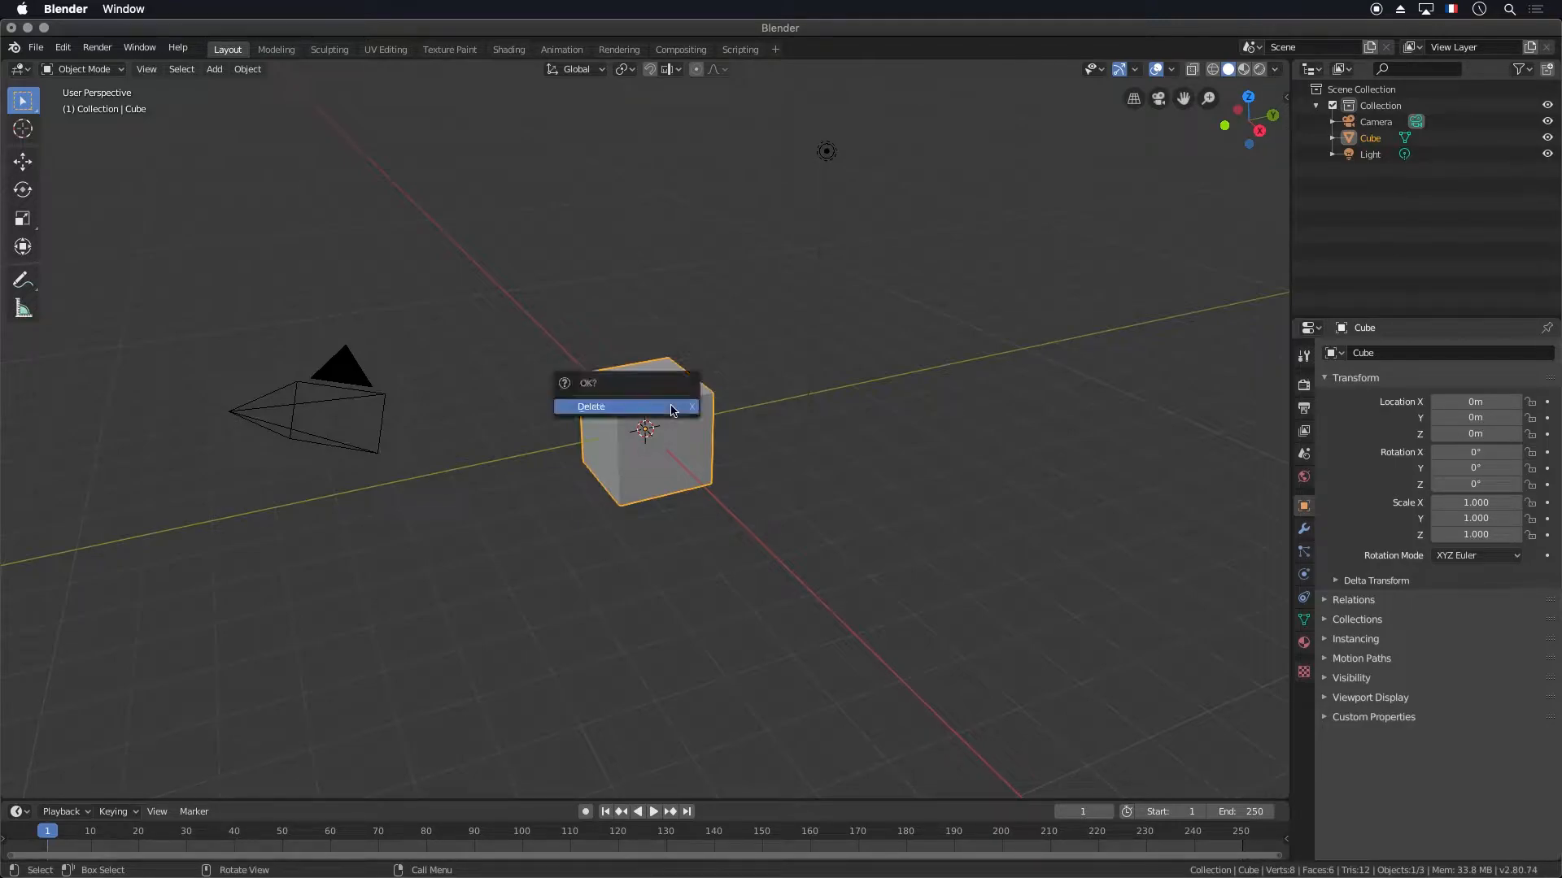
click(672, 409)
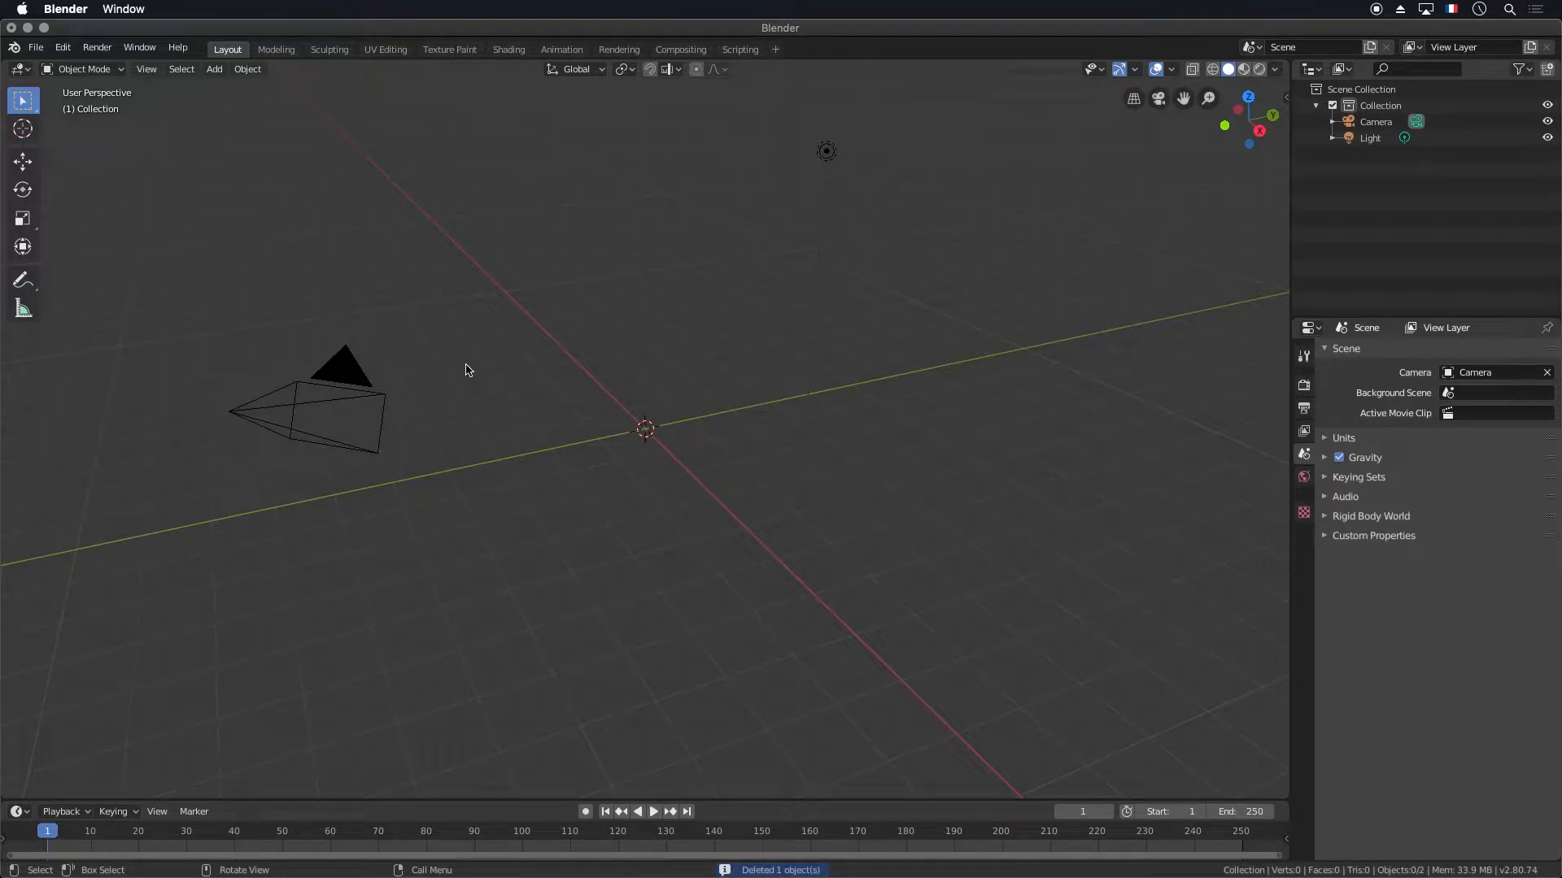
key(shift+a)
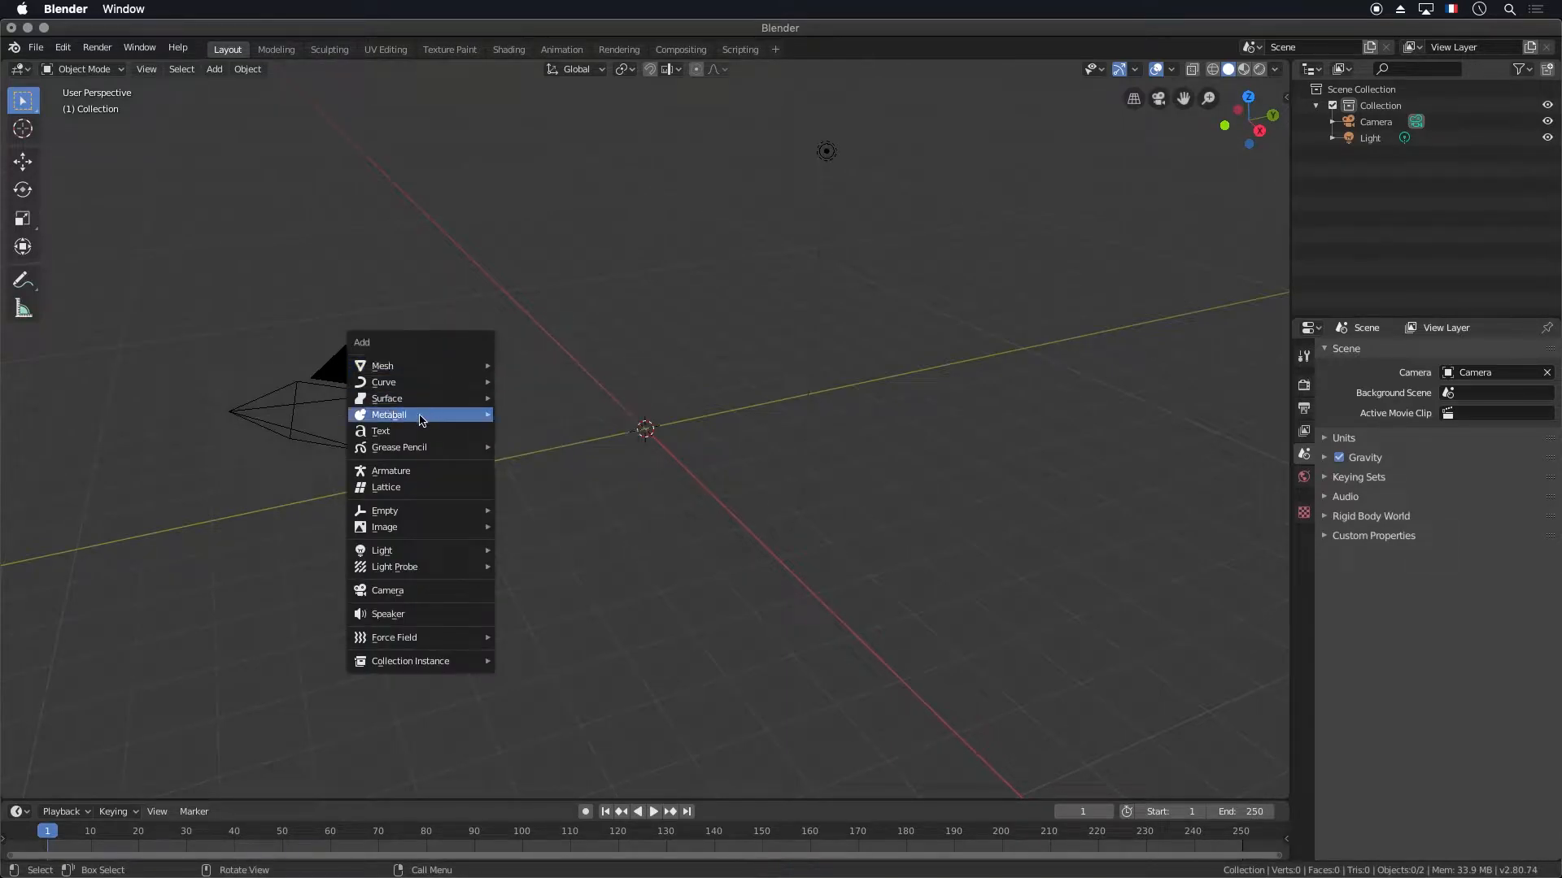
mouse_move(423, 512)
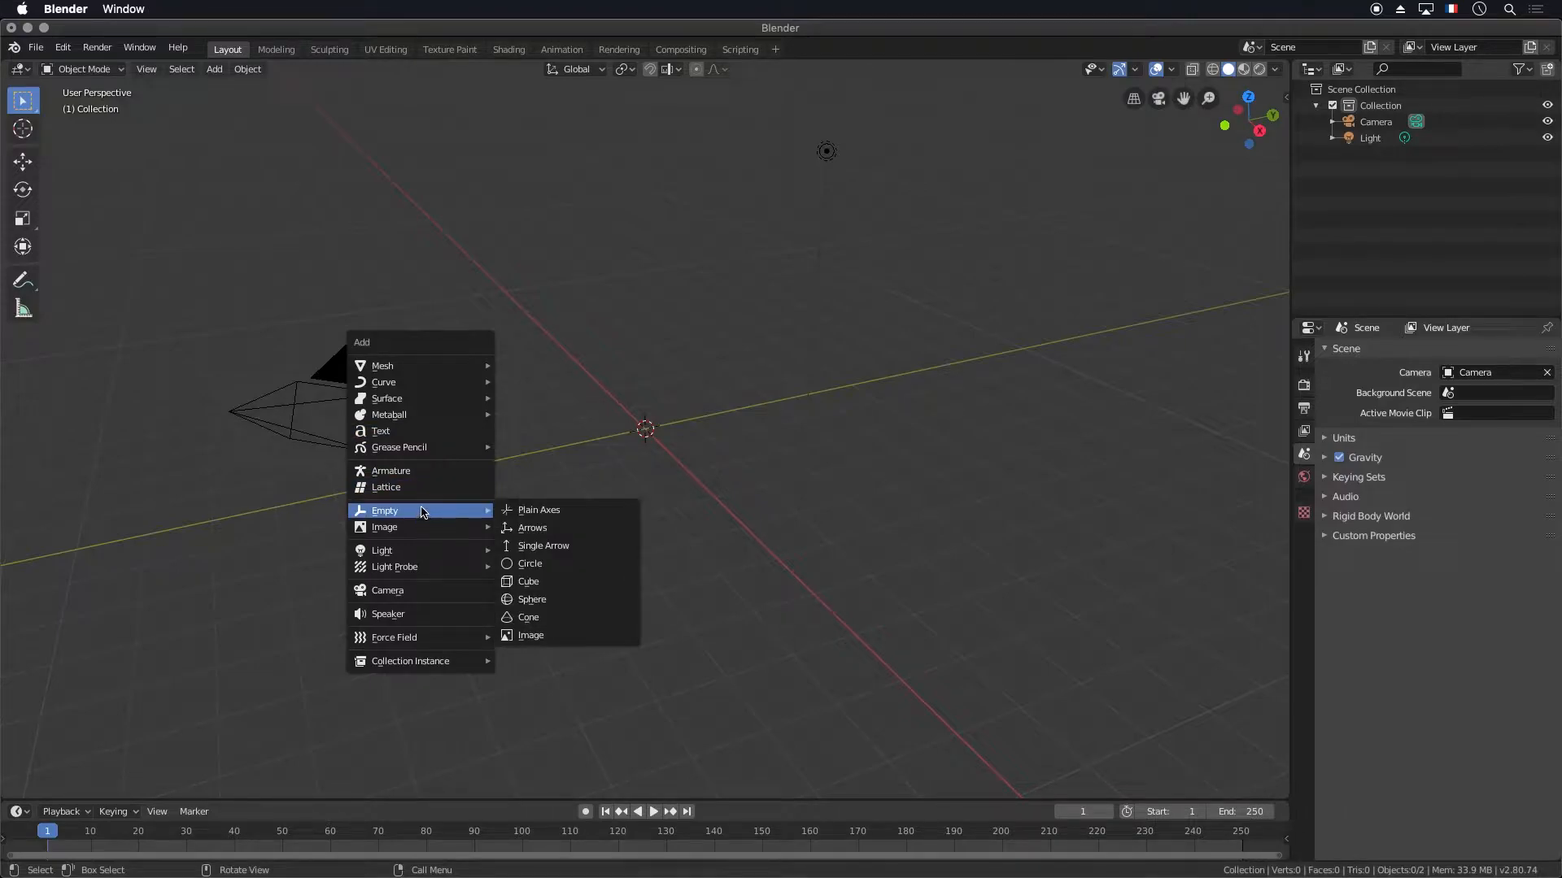
click(432, 436)
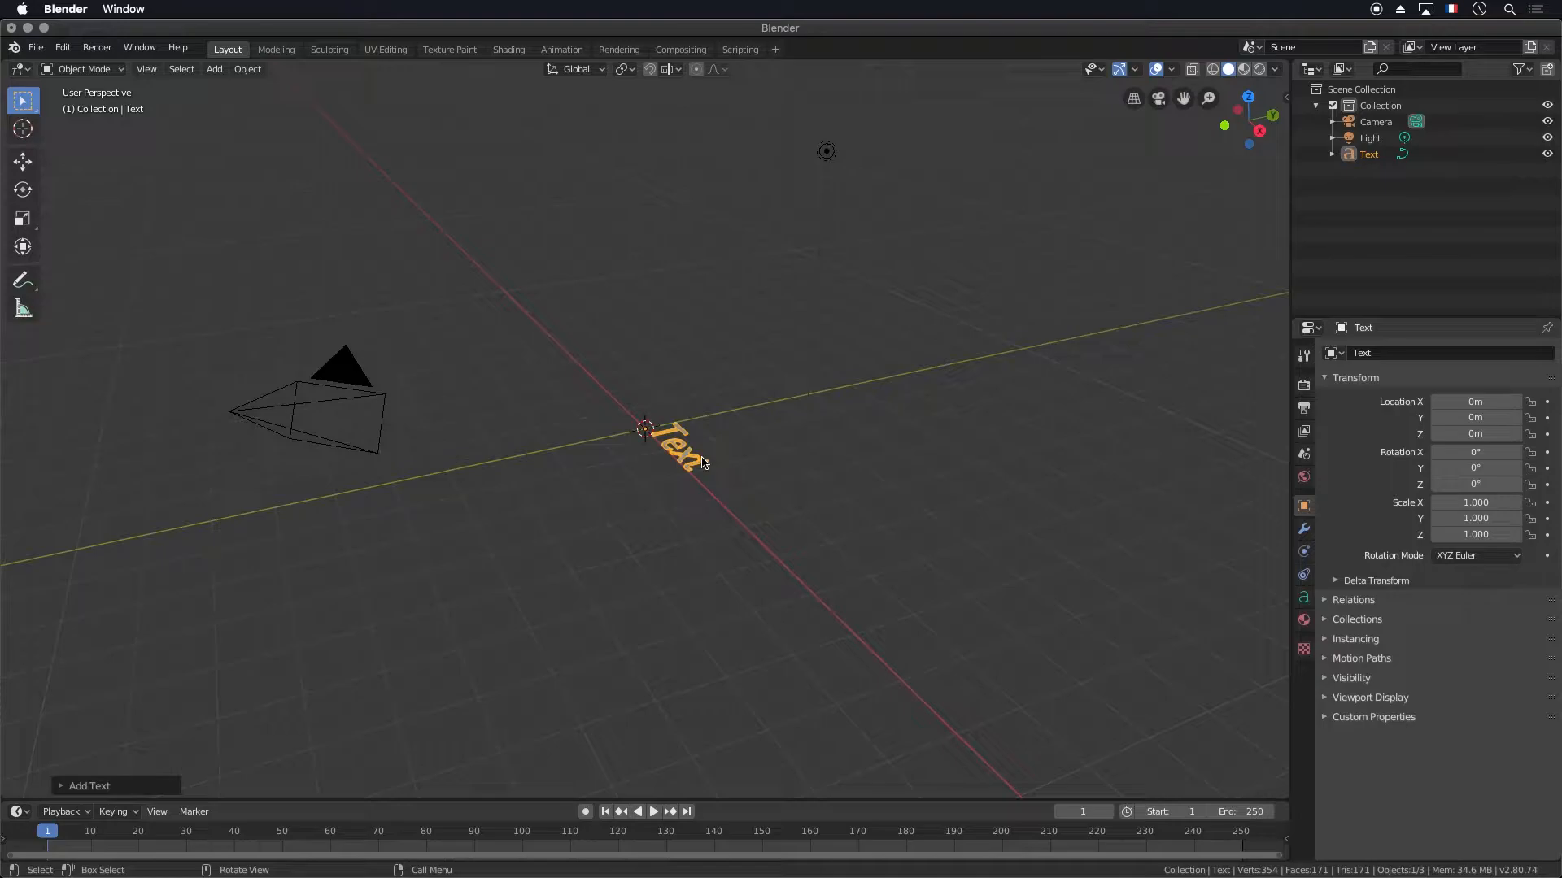
Replace the text object's default wording with GOOD
middle_drag(639, 454, 732, 521)
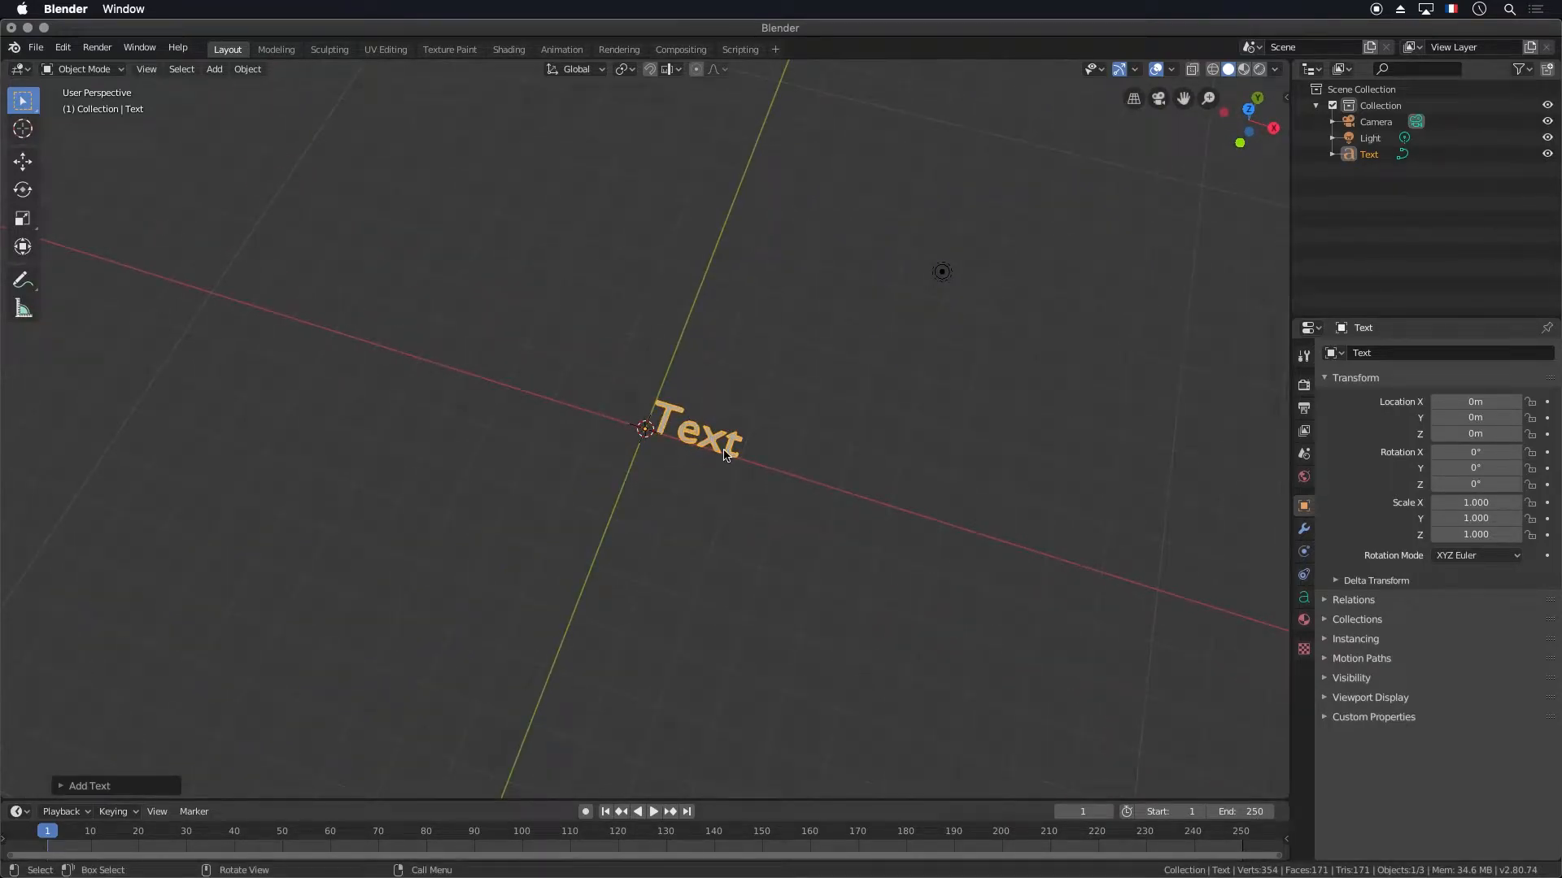
key(Tab)
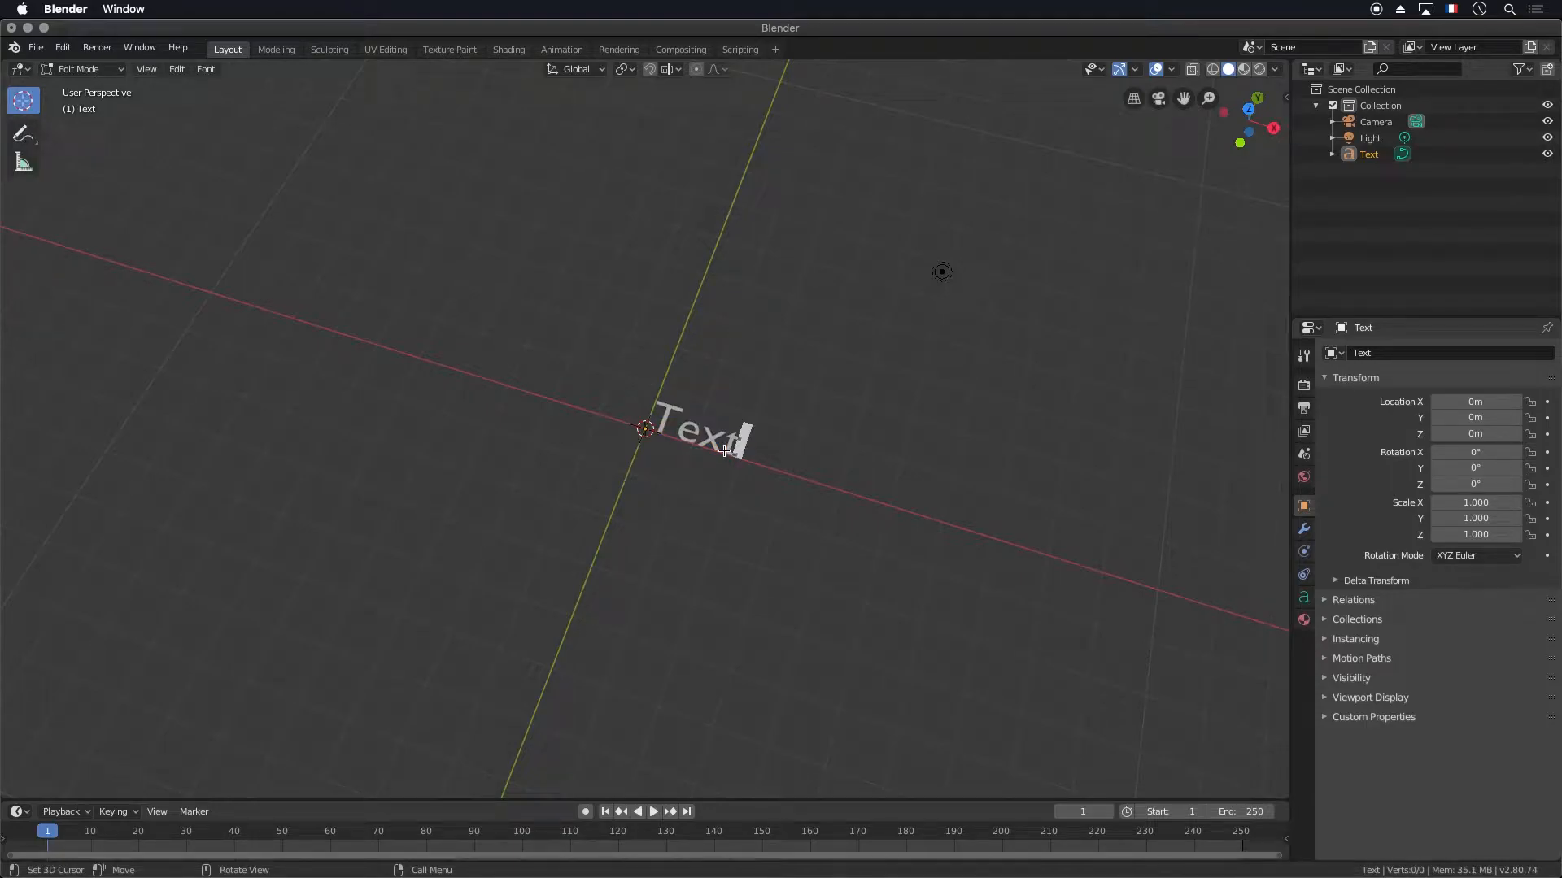
key(BackSpace)
key(BackSpace)
key(BackSpace)
key(BackSpace)
text(Goa)
key(BackSpace)
key(BackSpace)
text(OOD)
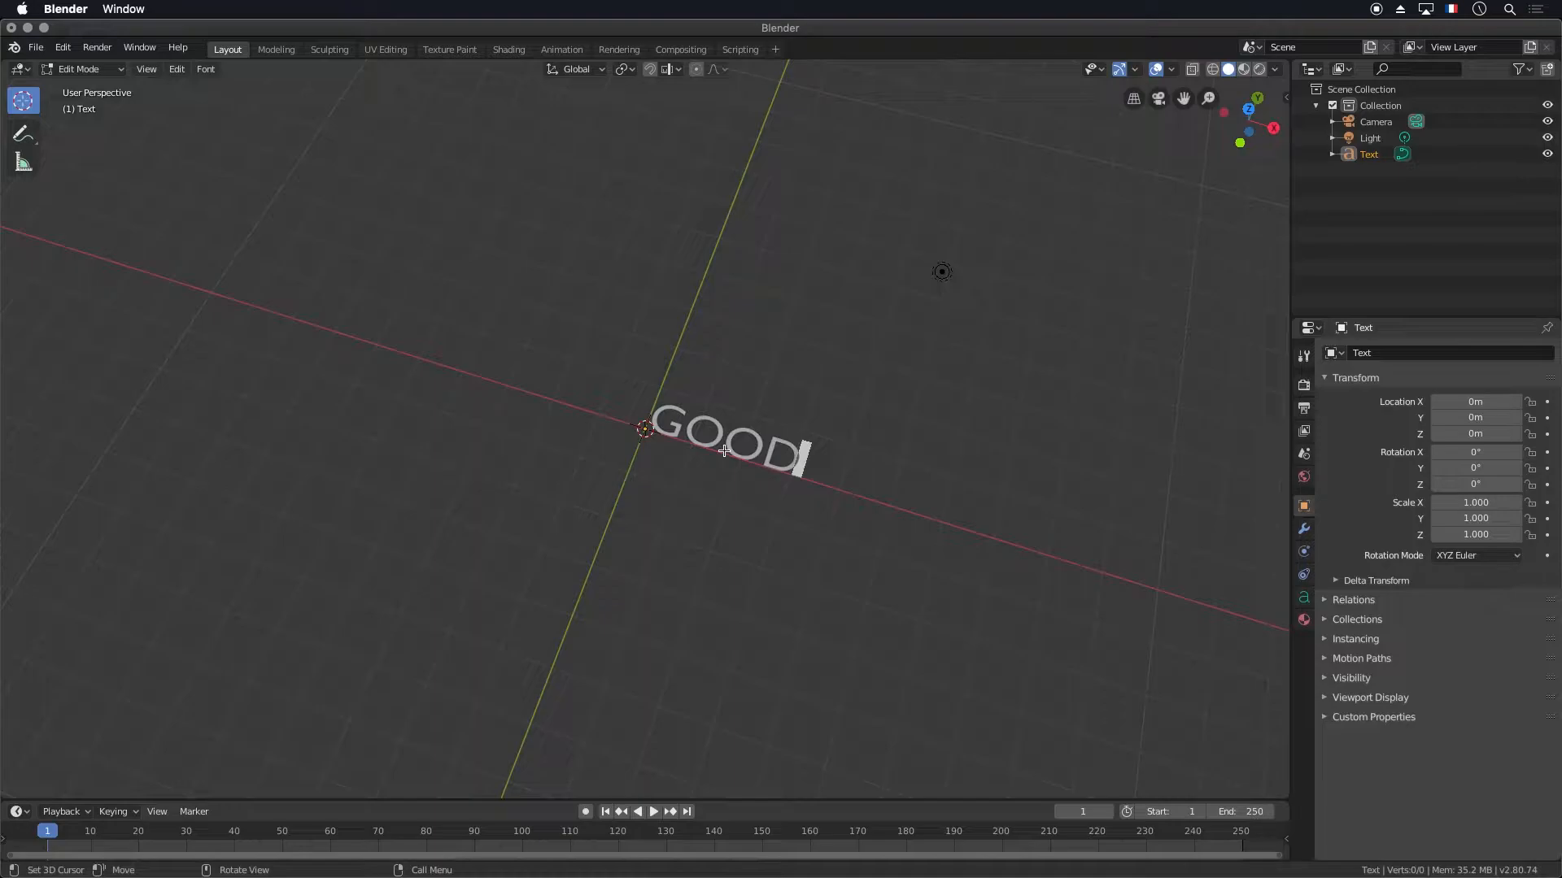
key(Tab)
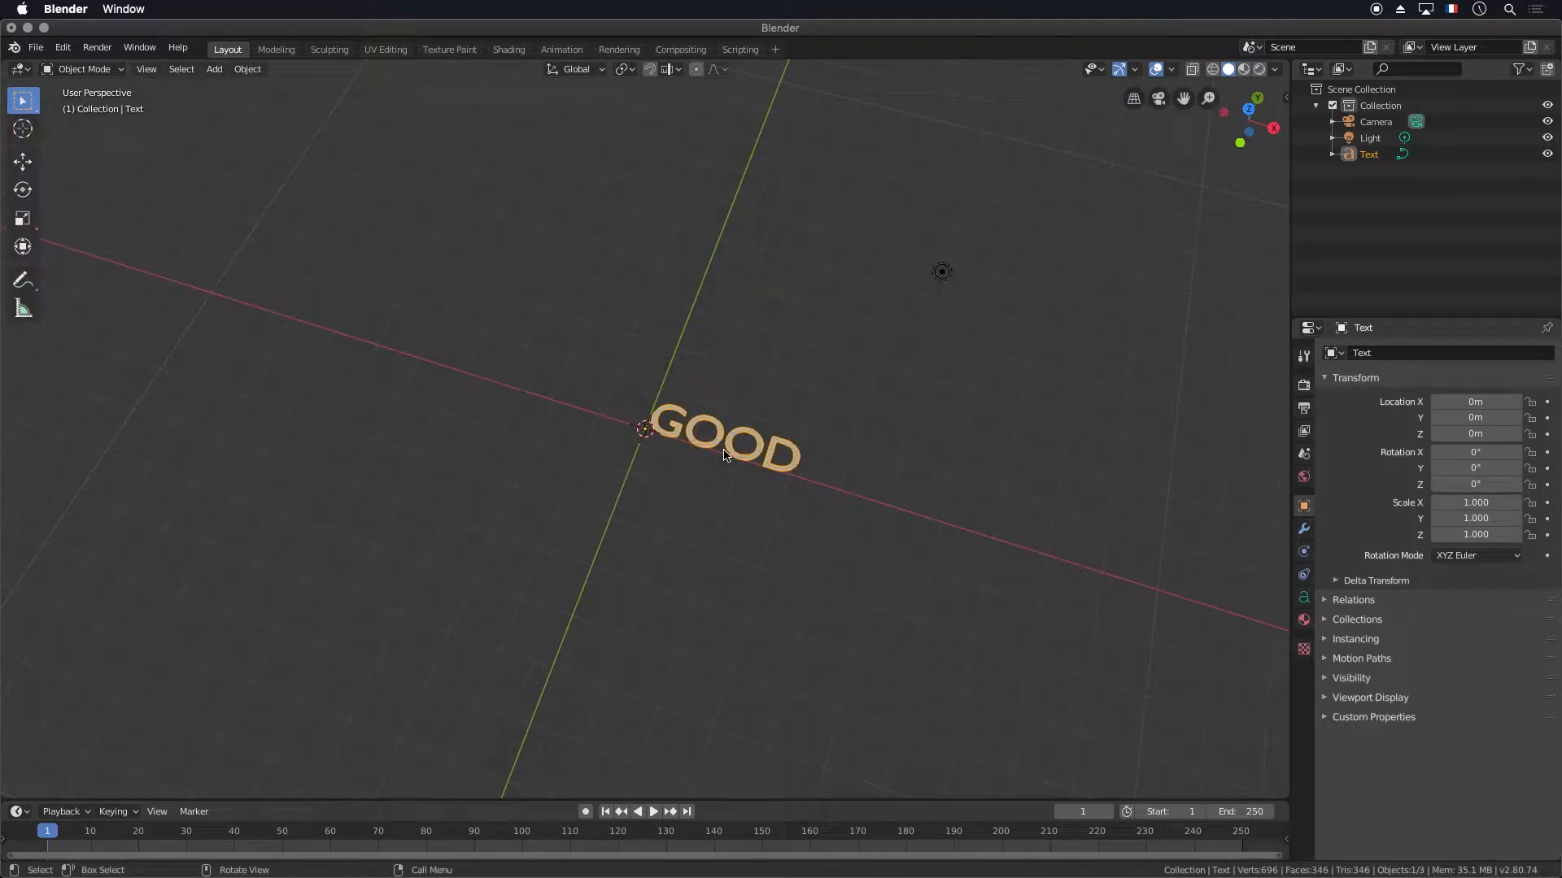
Stand the GOOD text upright by setting its X rotation to 90°
middle_drag(840, 477, 775, 454)
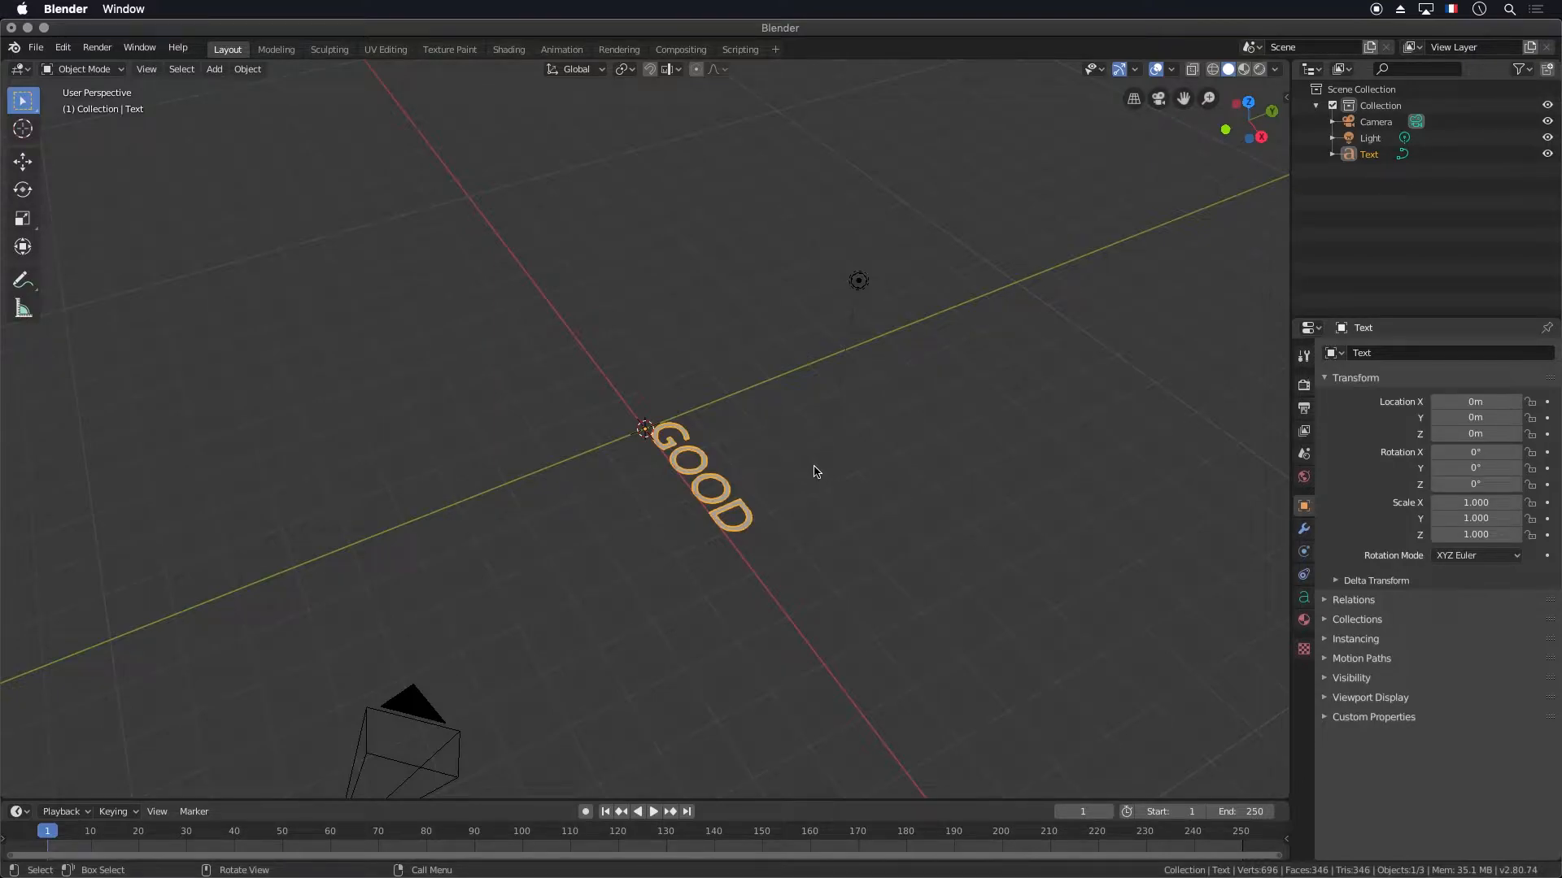
key(n)
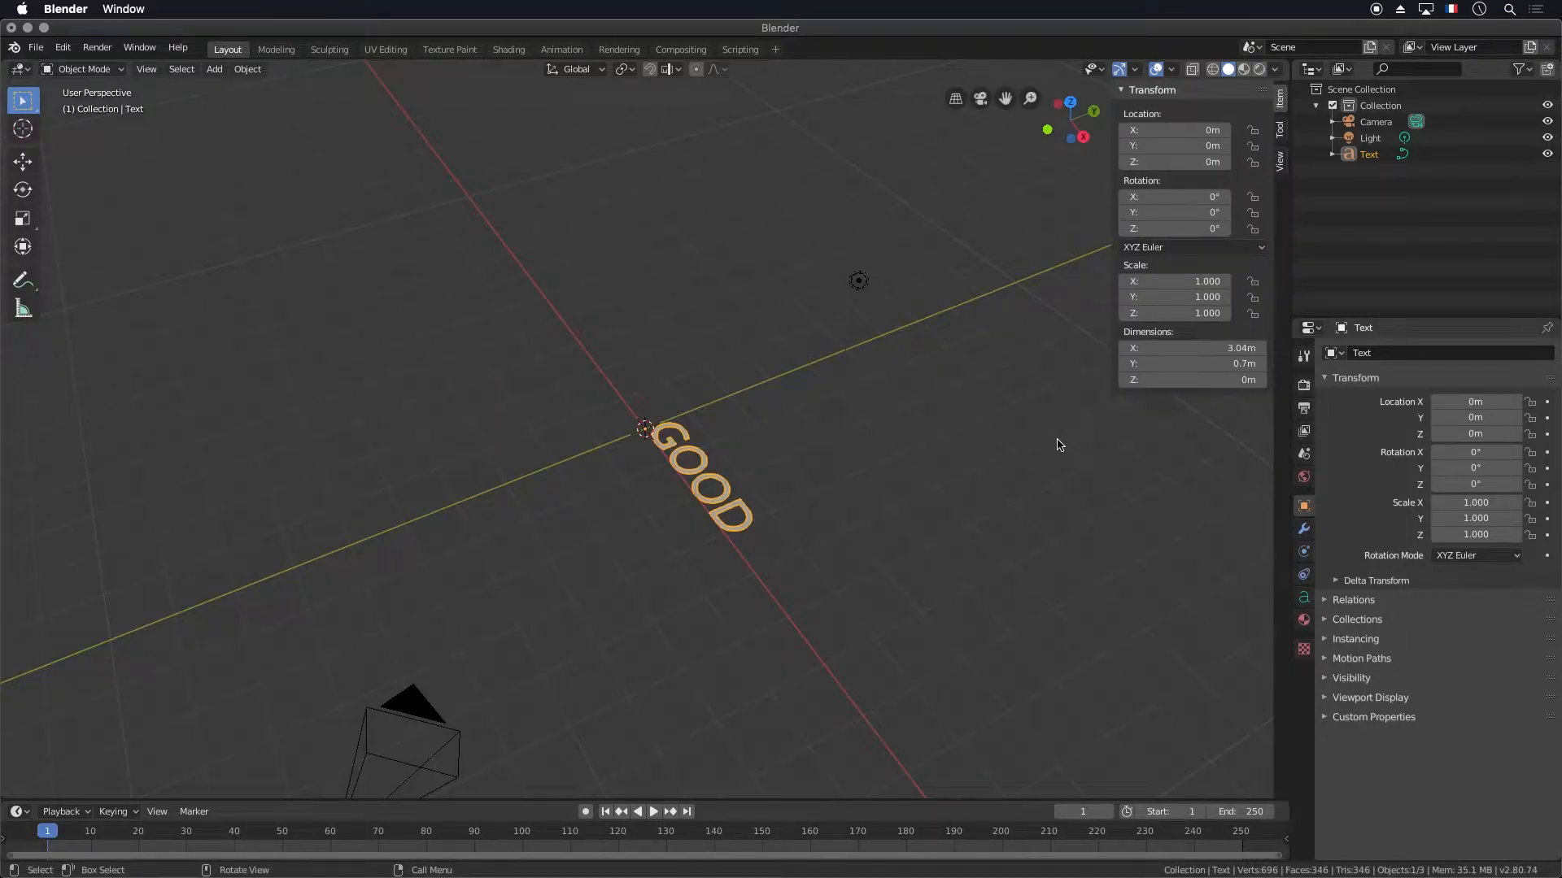
click(1172, 196)
text(0d)
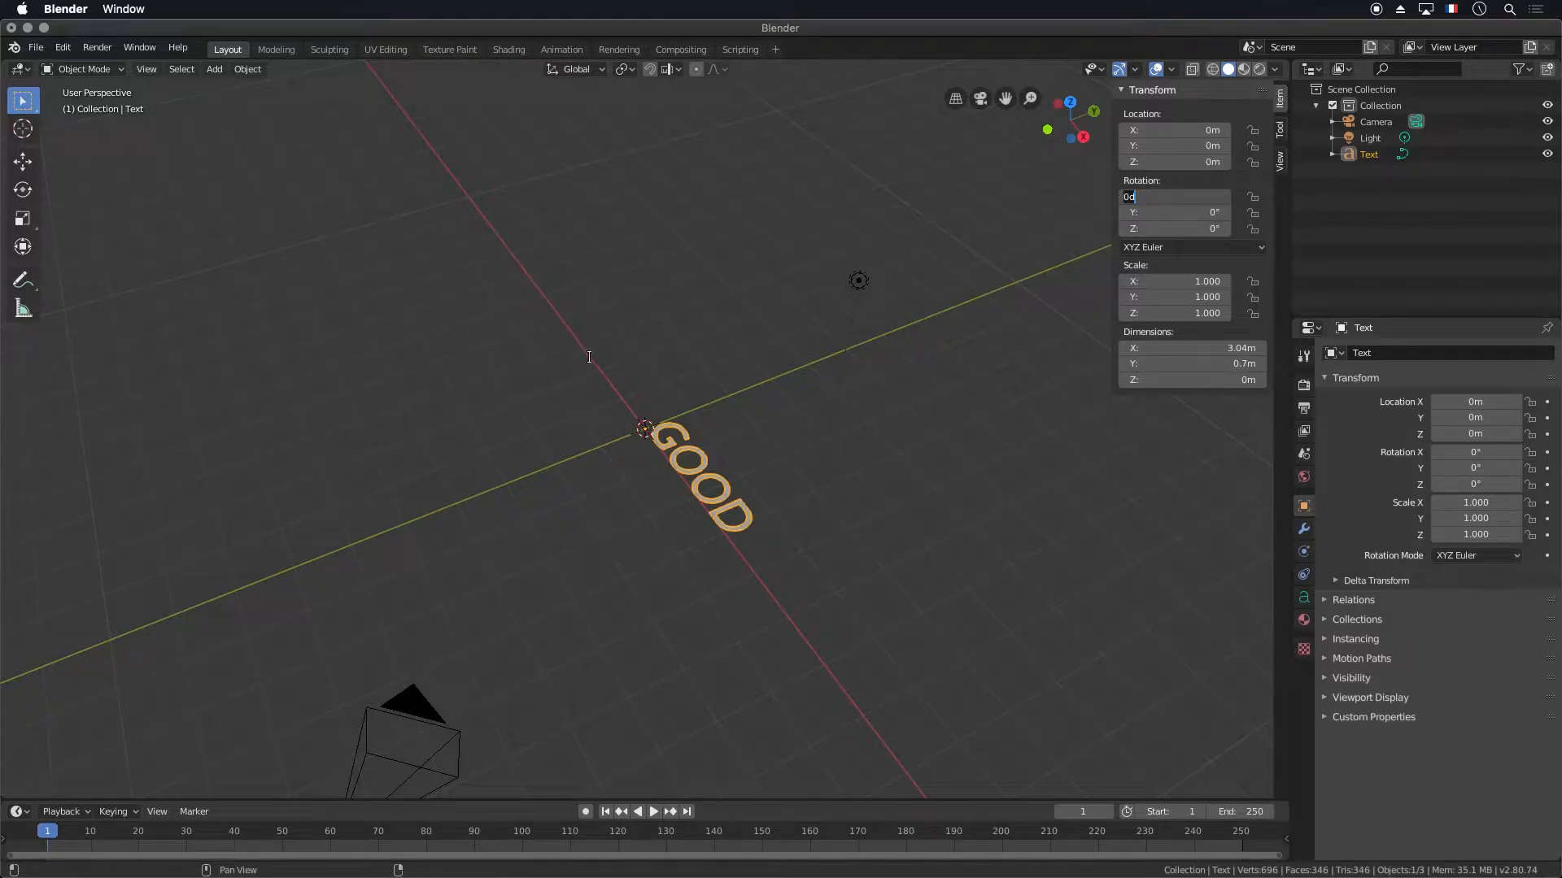
text(90)
key(Return)
middle_drag(436, 523, 561, 494)
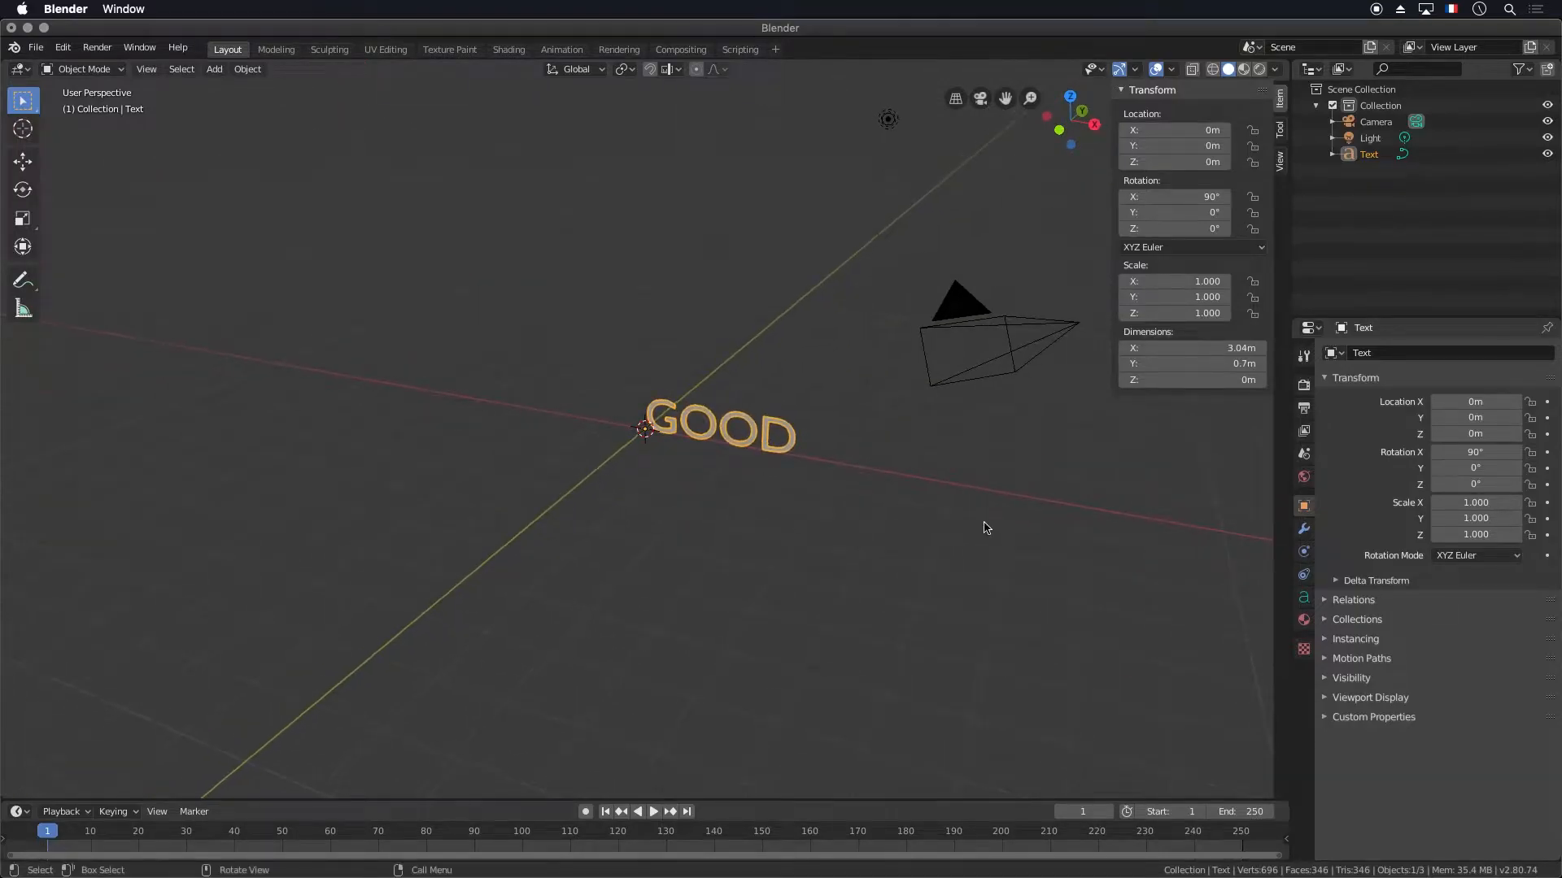
Open the text object's font settings and start loading a font file for its Regular style
click(1304, 599)
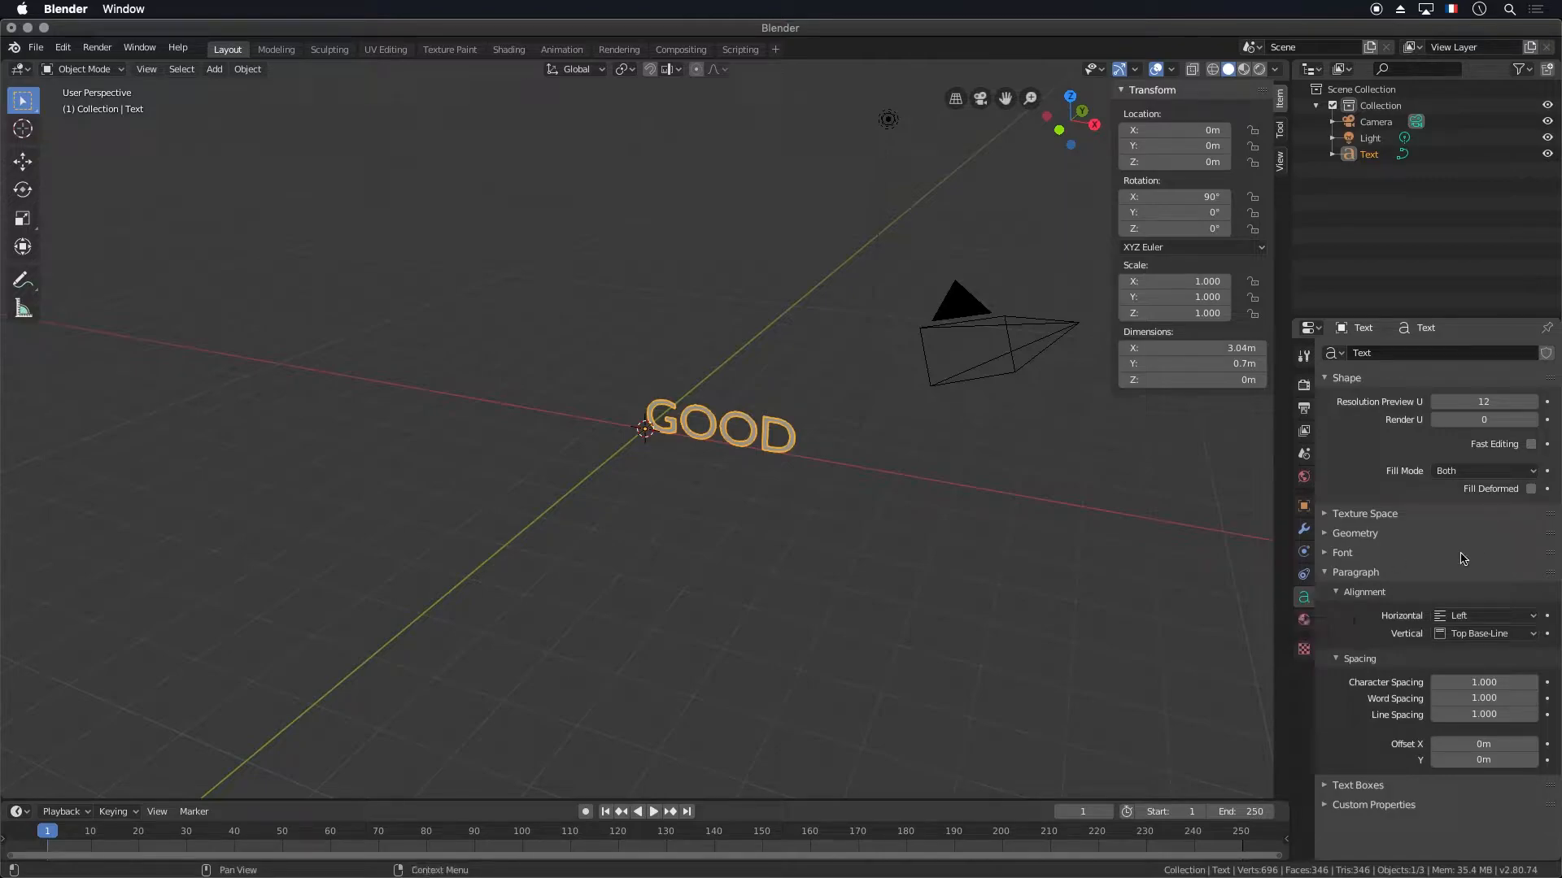
click(1337, 573)
click(1335, 555)
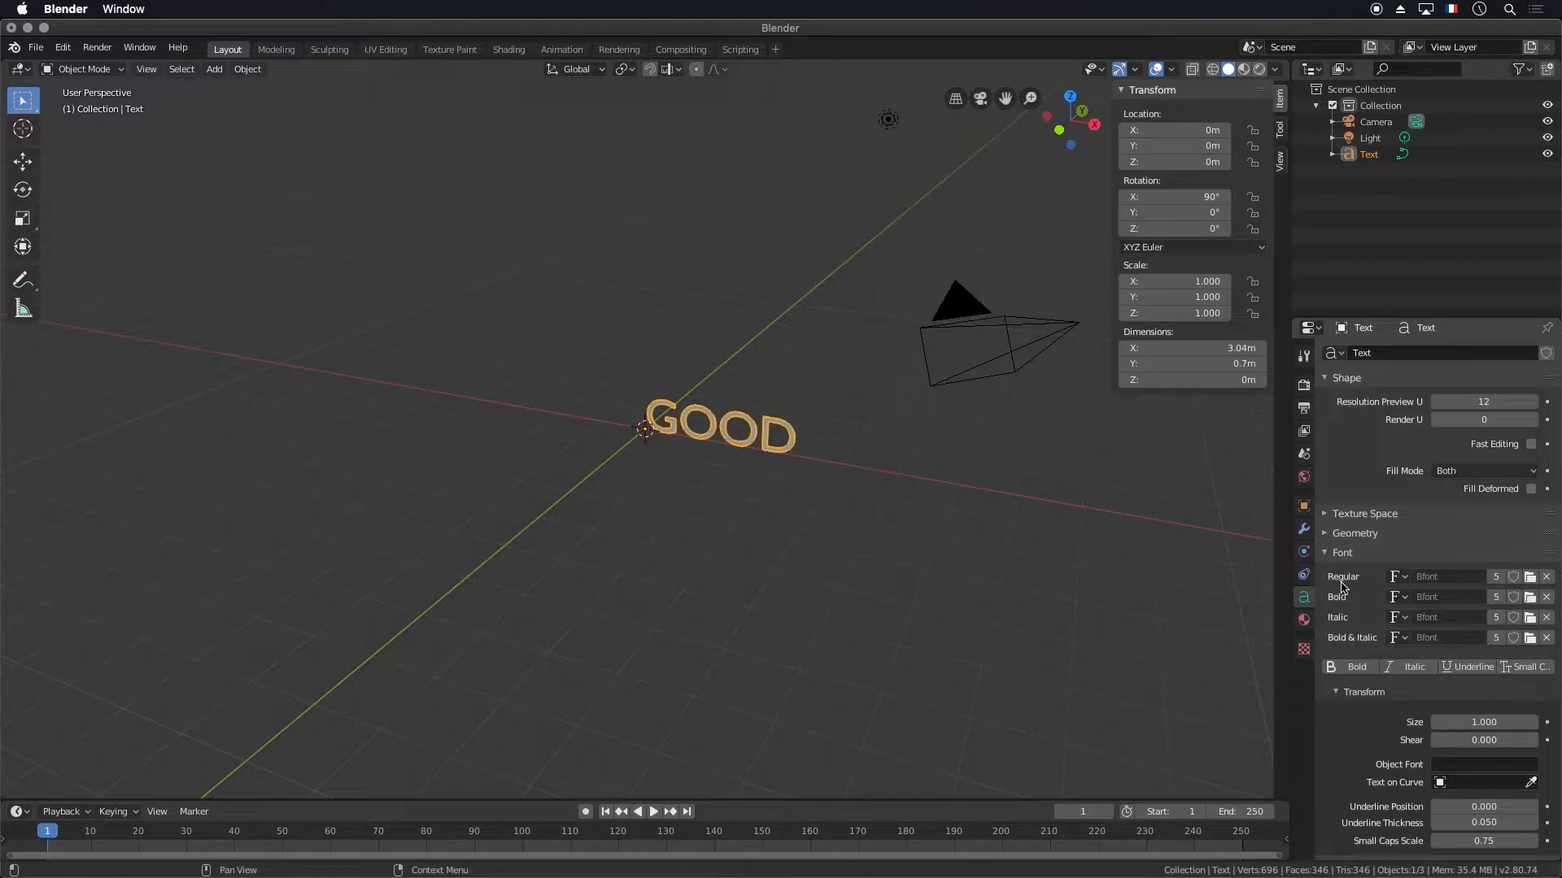
click(1529, 576)
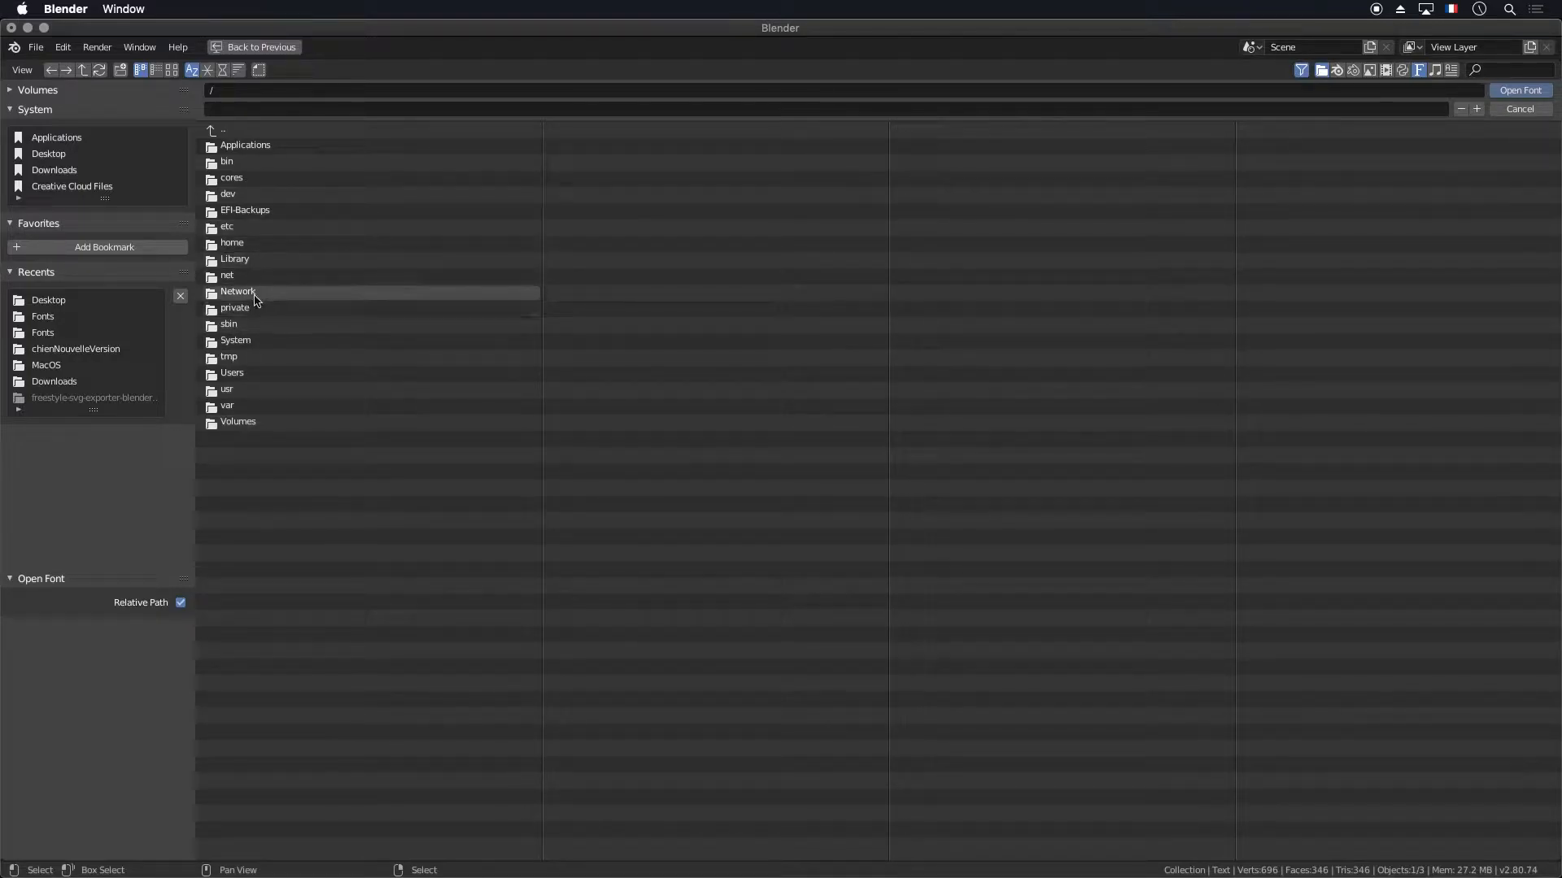
Look through the system fonts in /Library/Fonts and return to the root folder
click(260, 259)
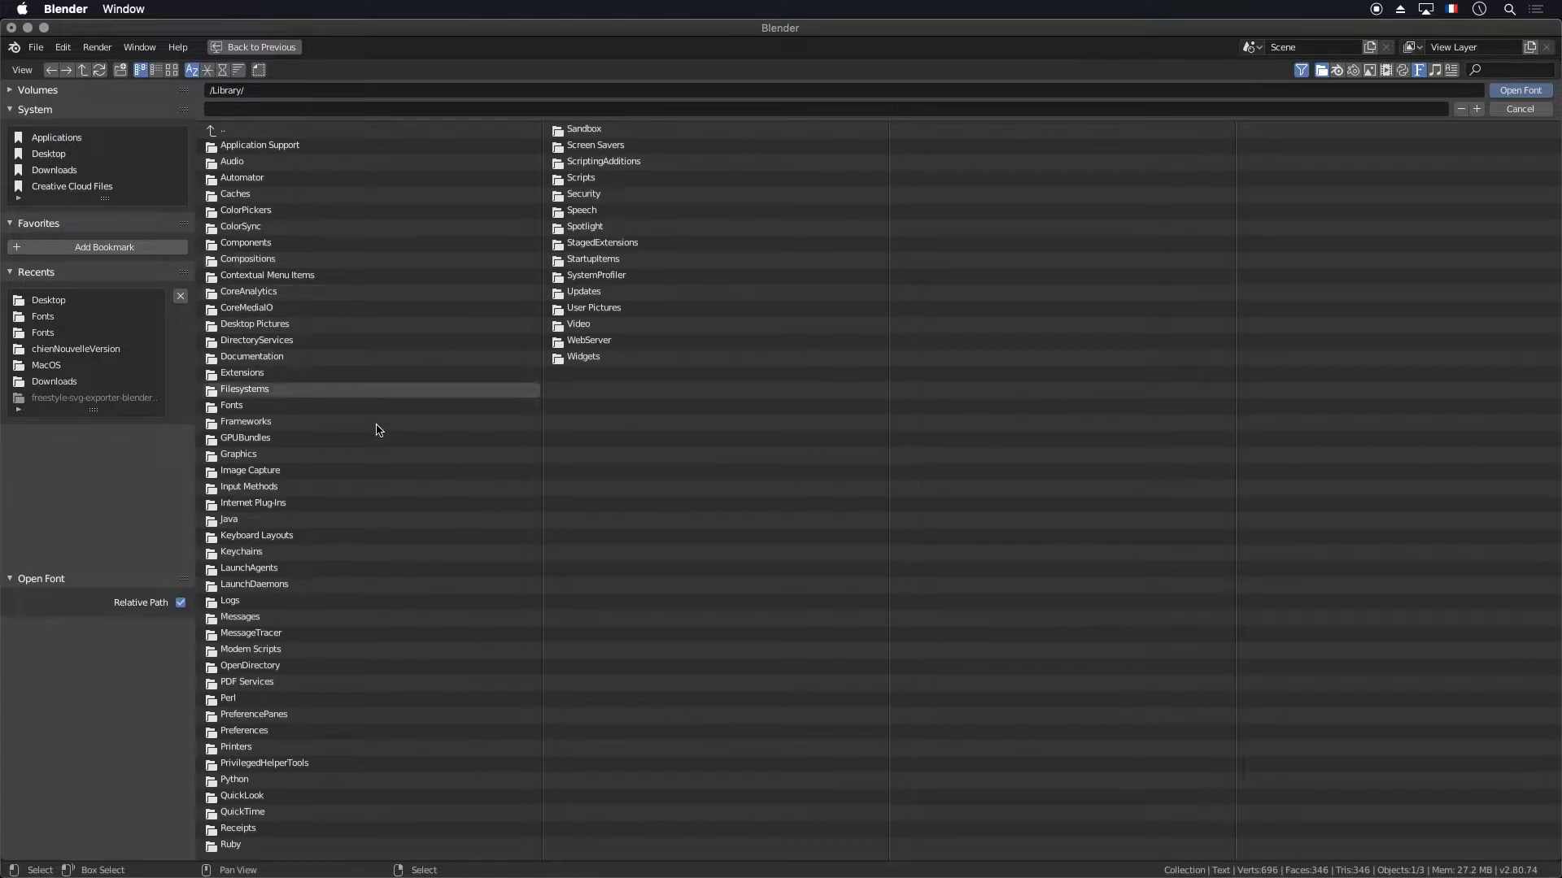
click(324, 405)
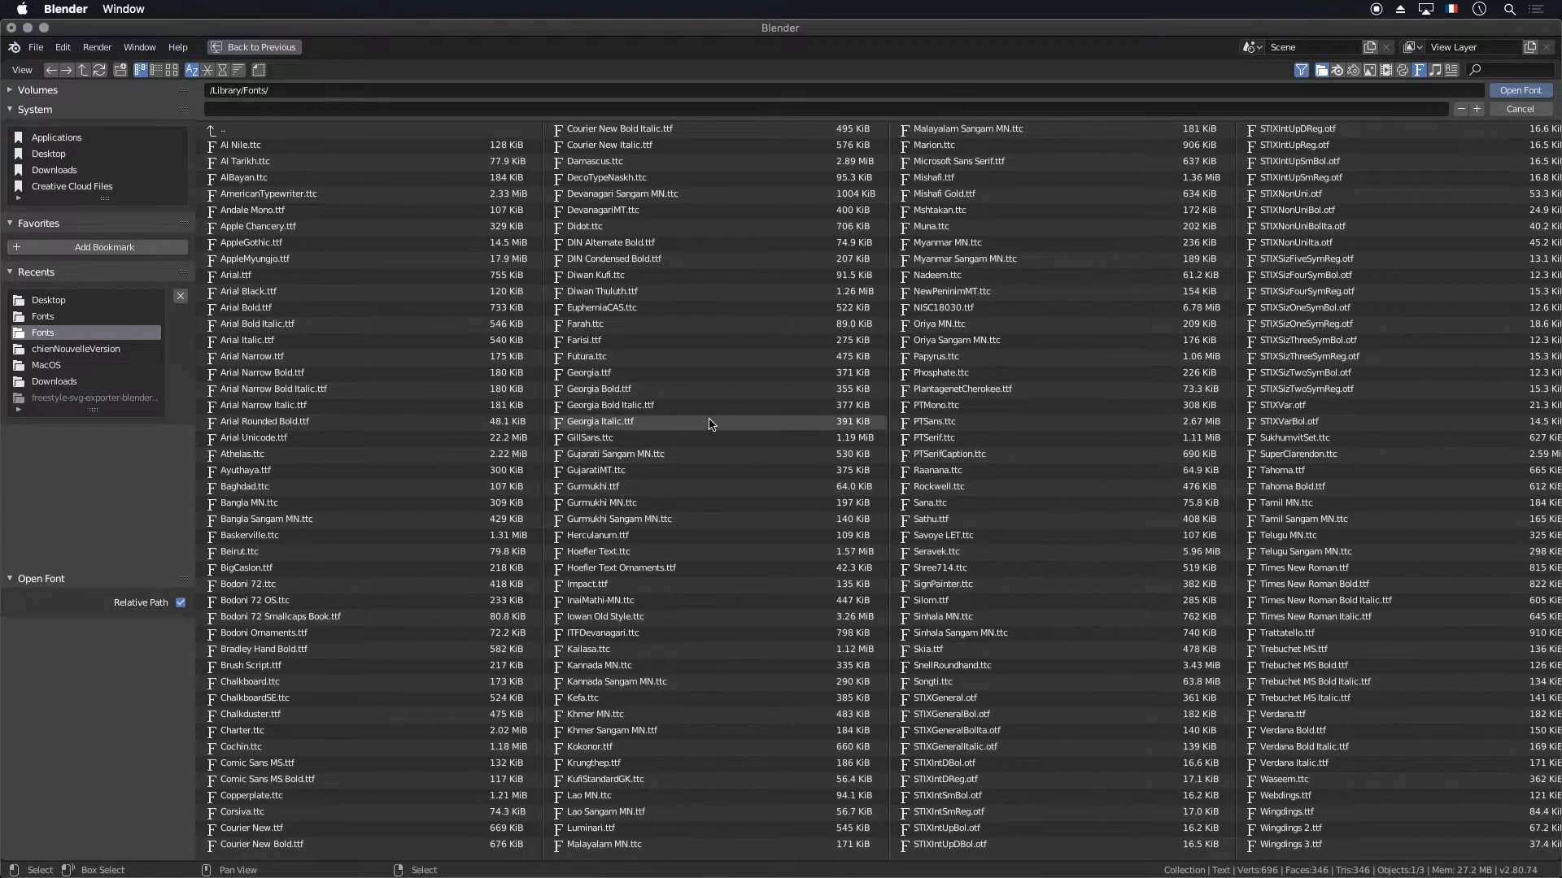
click(214, 131)
click(214, 131)
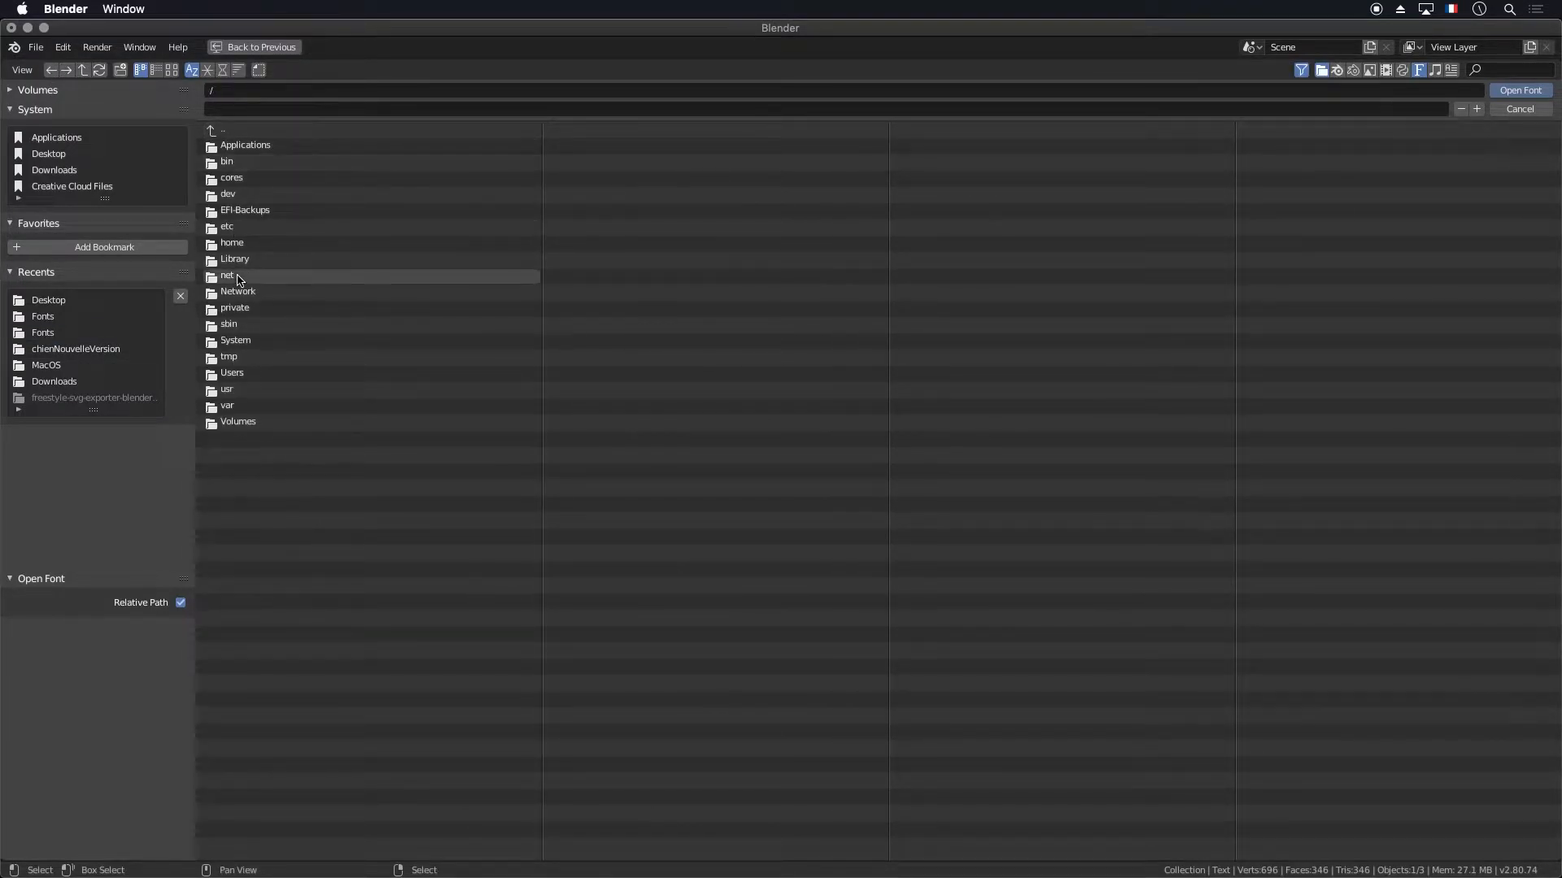
Load BarlowCondensed-SemiBold.ttf from the Library/Fonts folder of the user's home directory as the text's Regular font, and close the font settings
click(243, 377)
click(244, 147)
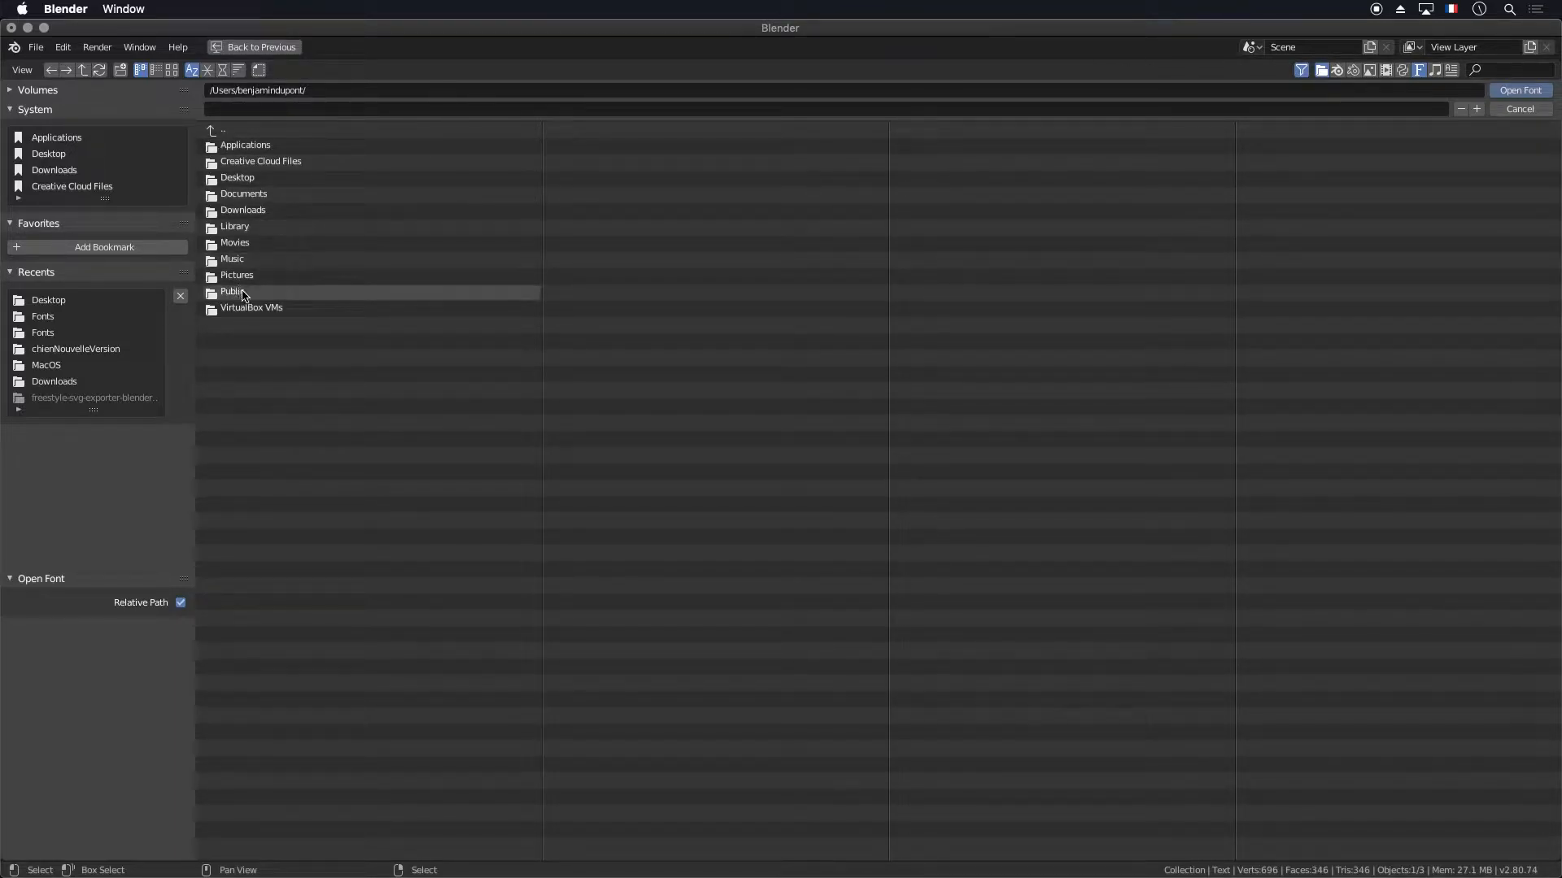
click(257, 231)
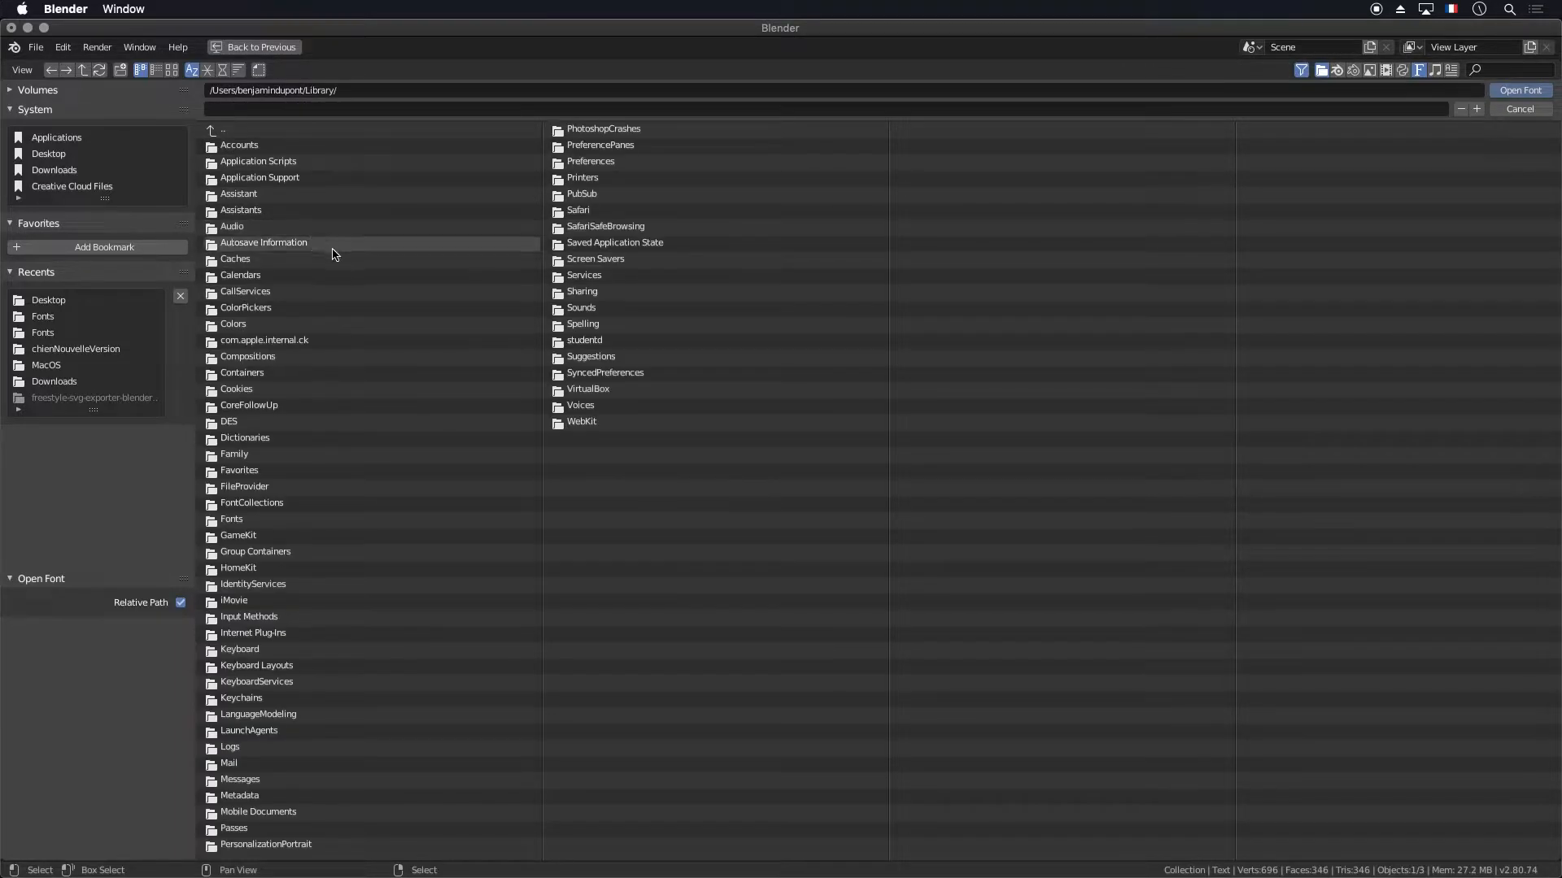
click(277, 522)
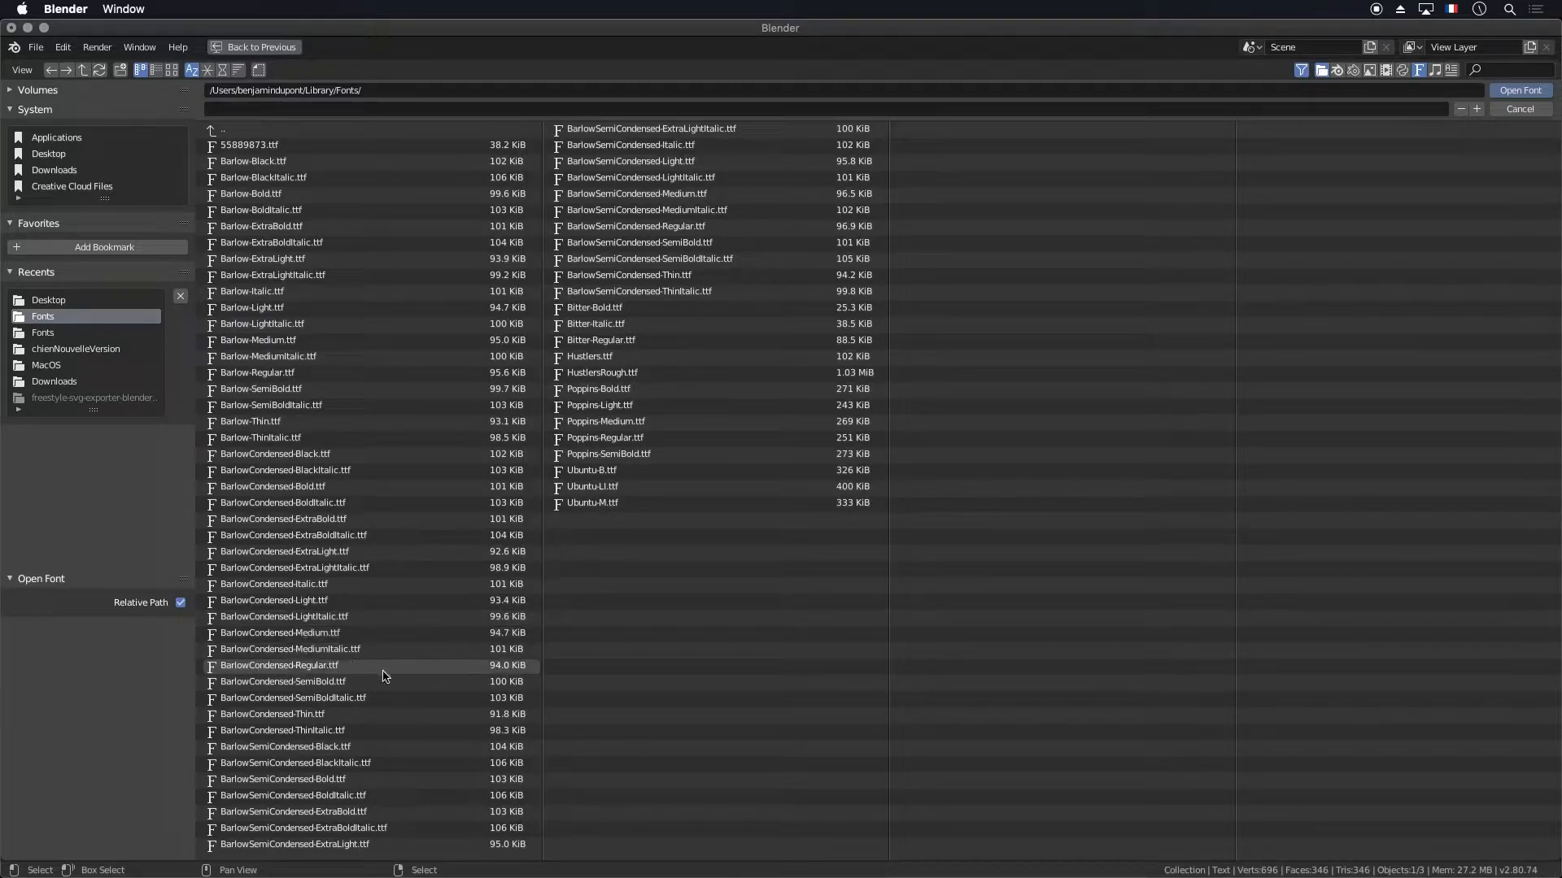
click(284, 684)
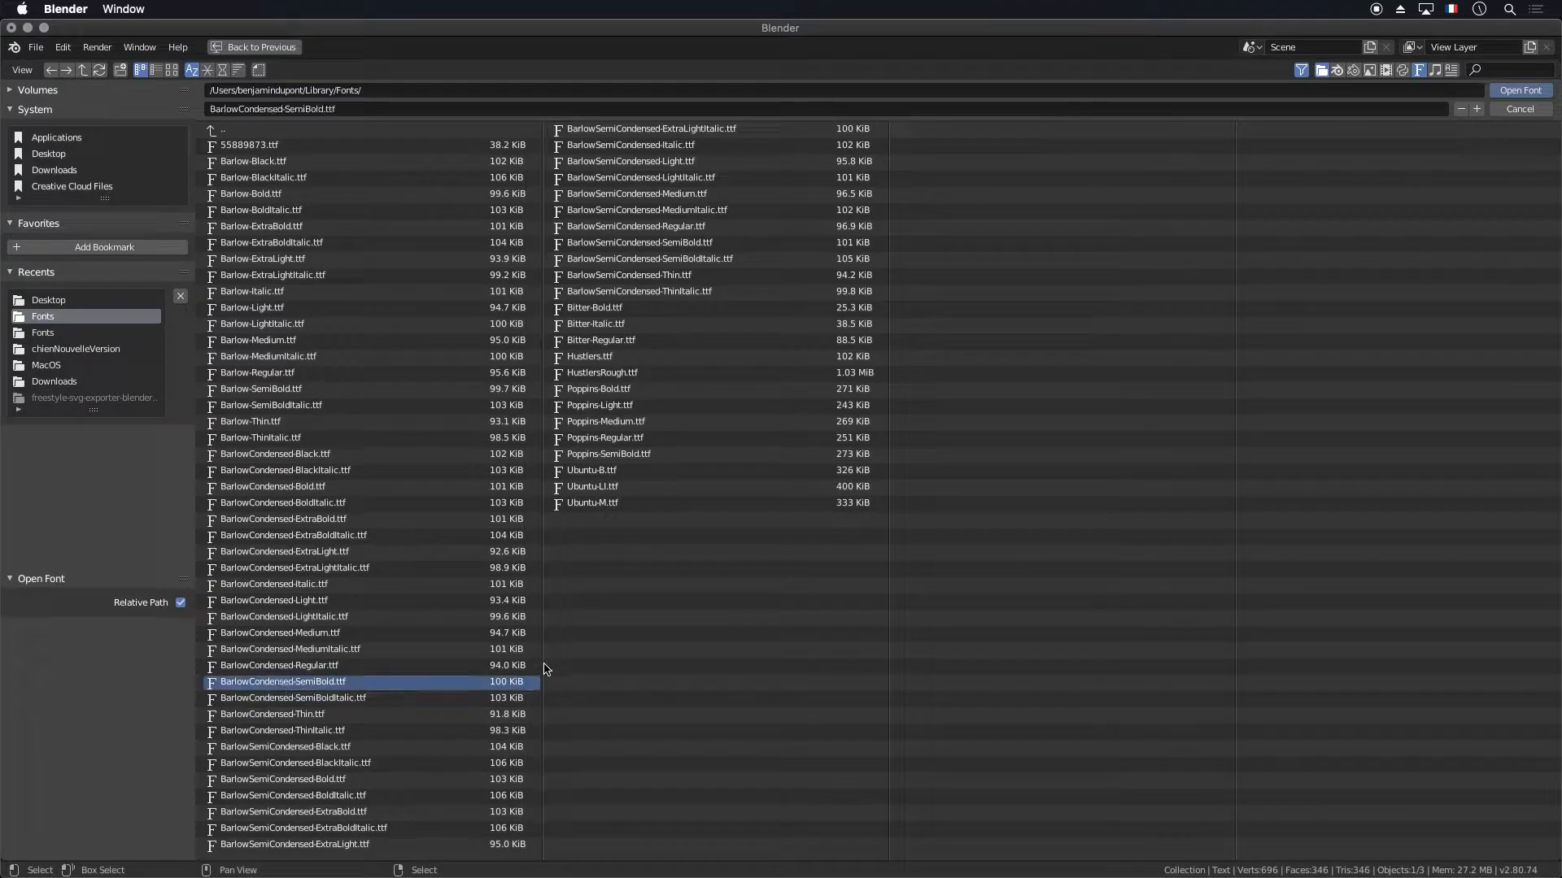
click(1520, 90)
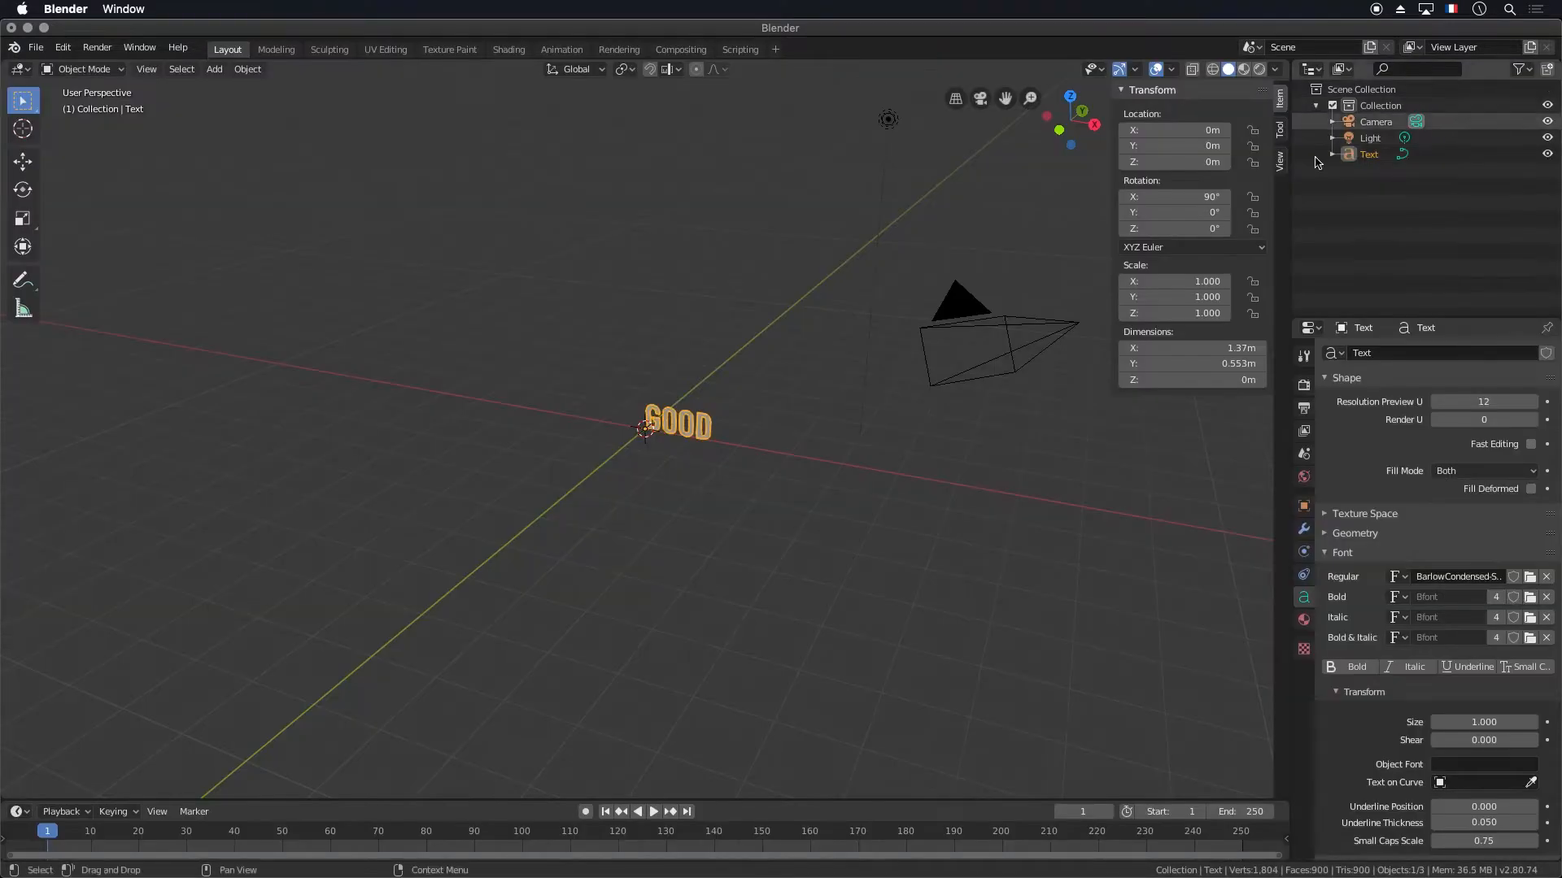
scroll(690, 412, up, 5)
middle_drag(766, 427, 816, 424)
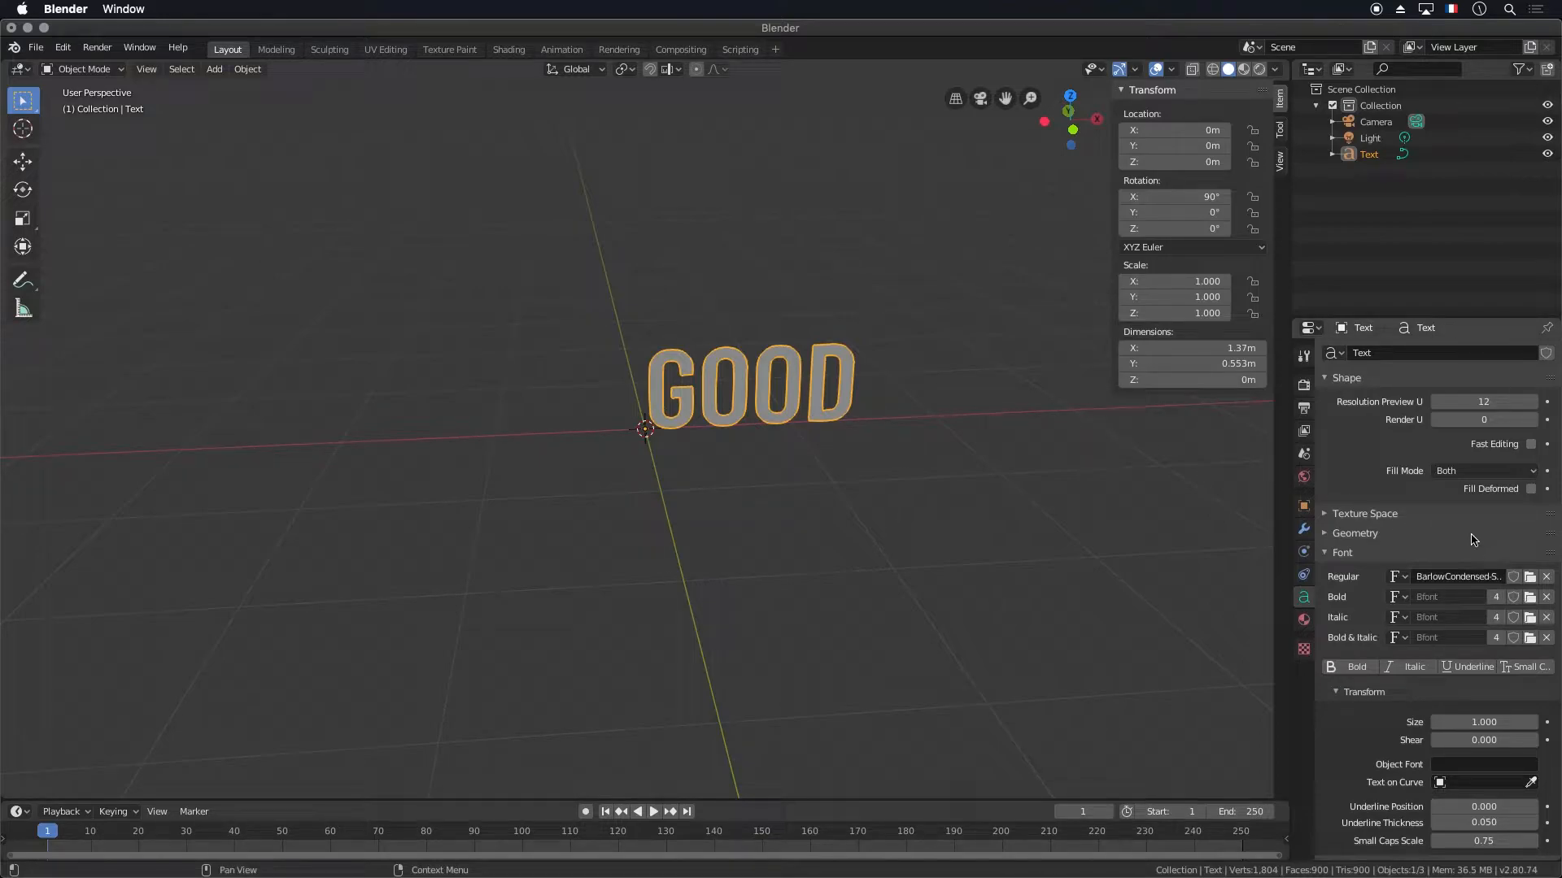
middle_drag(829, 499, 1139, 615)
click(1328, 553)
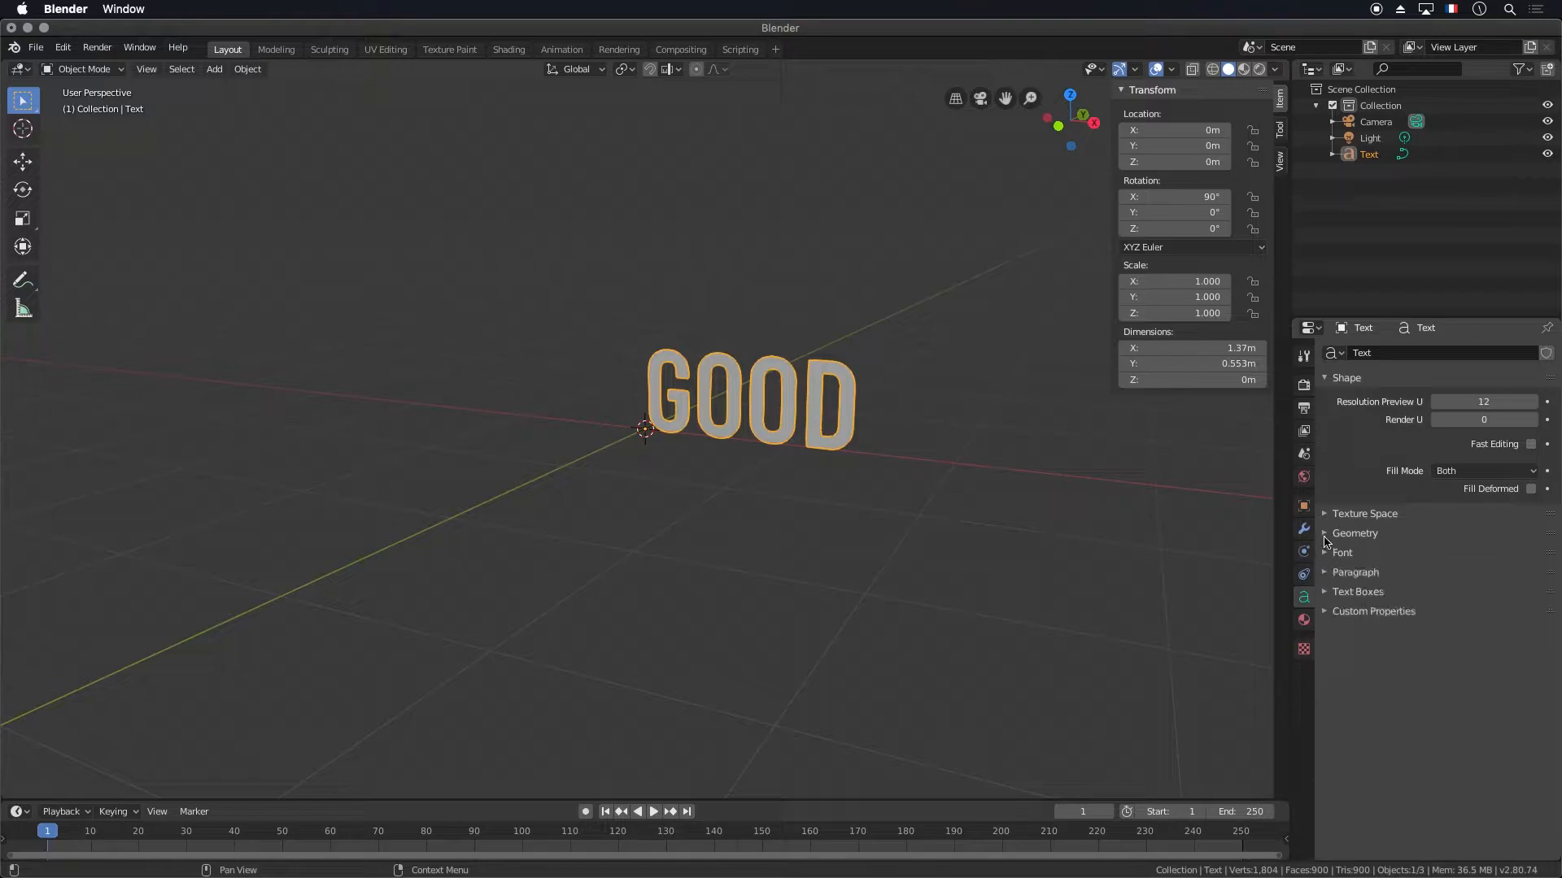
Extrude the GOOD text 0.11 m in its geometry settings
click(1327, 534)
drag(1475, 575, 1511, 575)
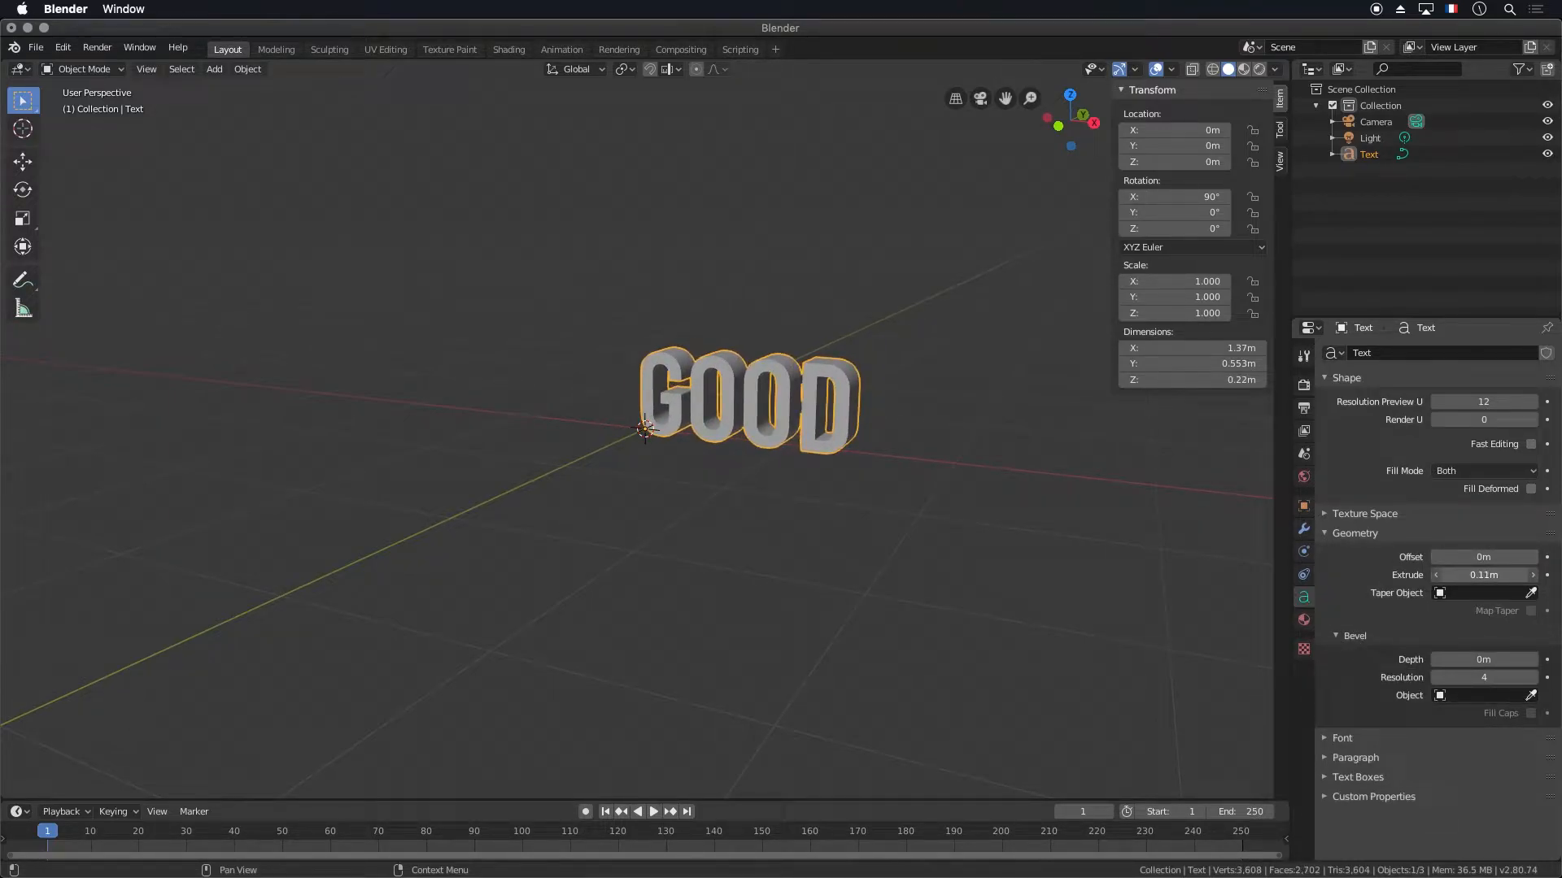
Try a geometry offset of 0.01 m on the GOOD text and reset it to 0 m
mouse_move(1480, 557)
mouse_down()
mouse_move(1496, 558)
mouse_move(1482, 557)
mouse_up()
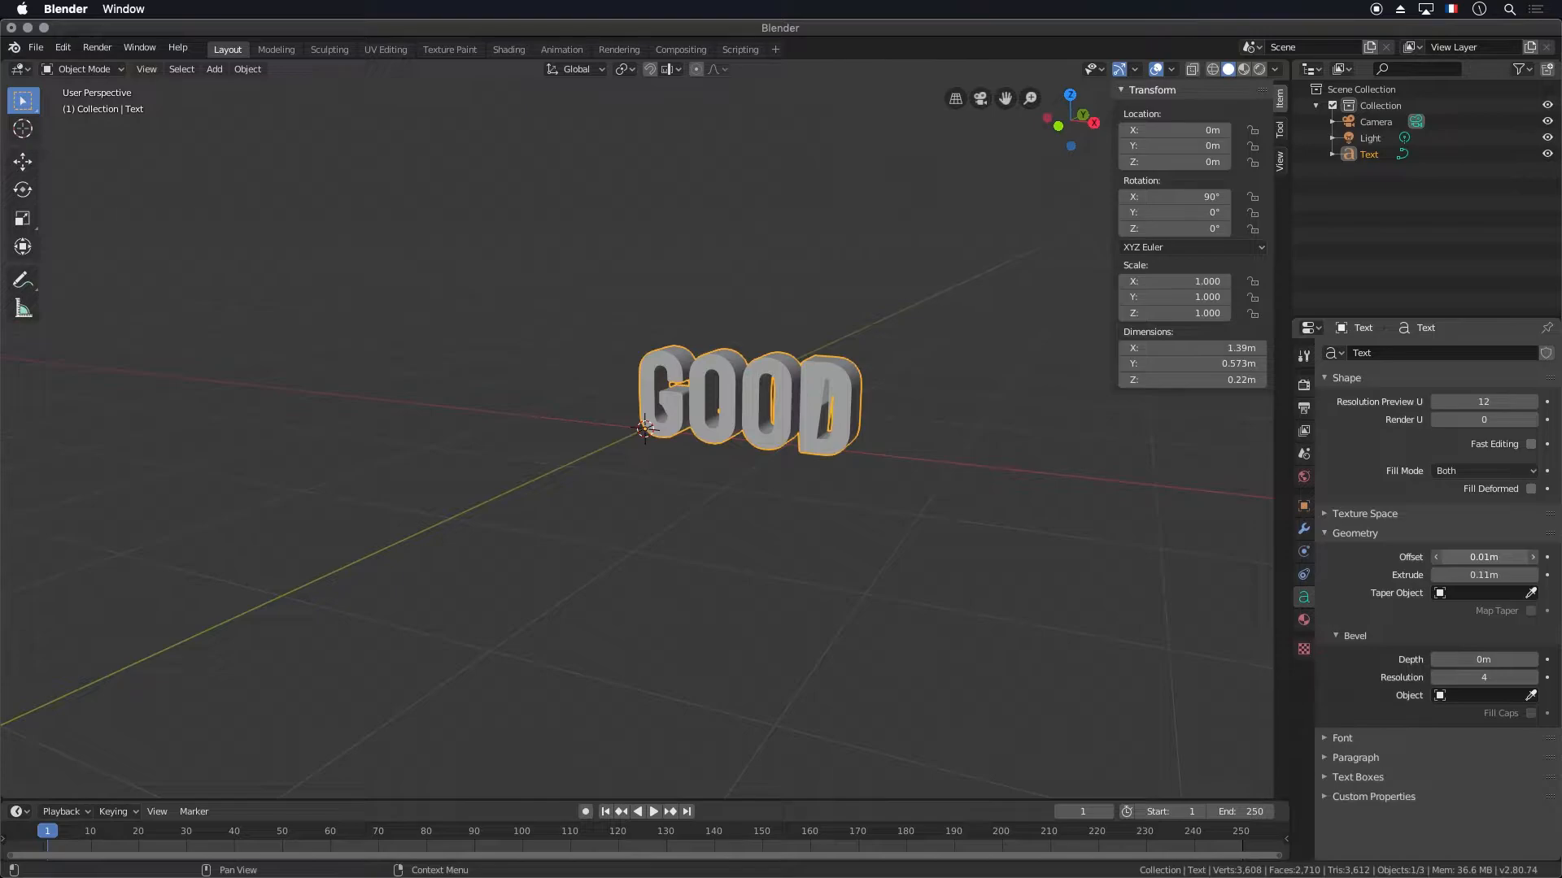
click(1489, 557)
text(0)
key(Return)
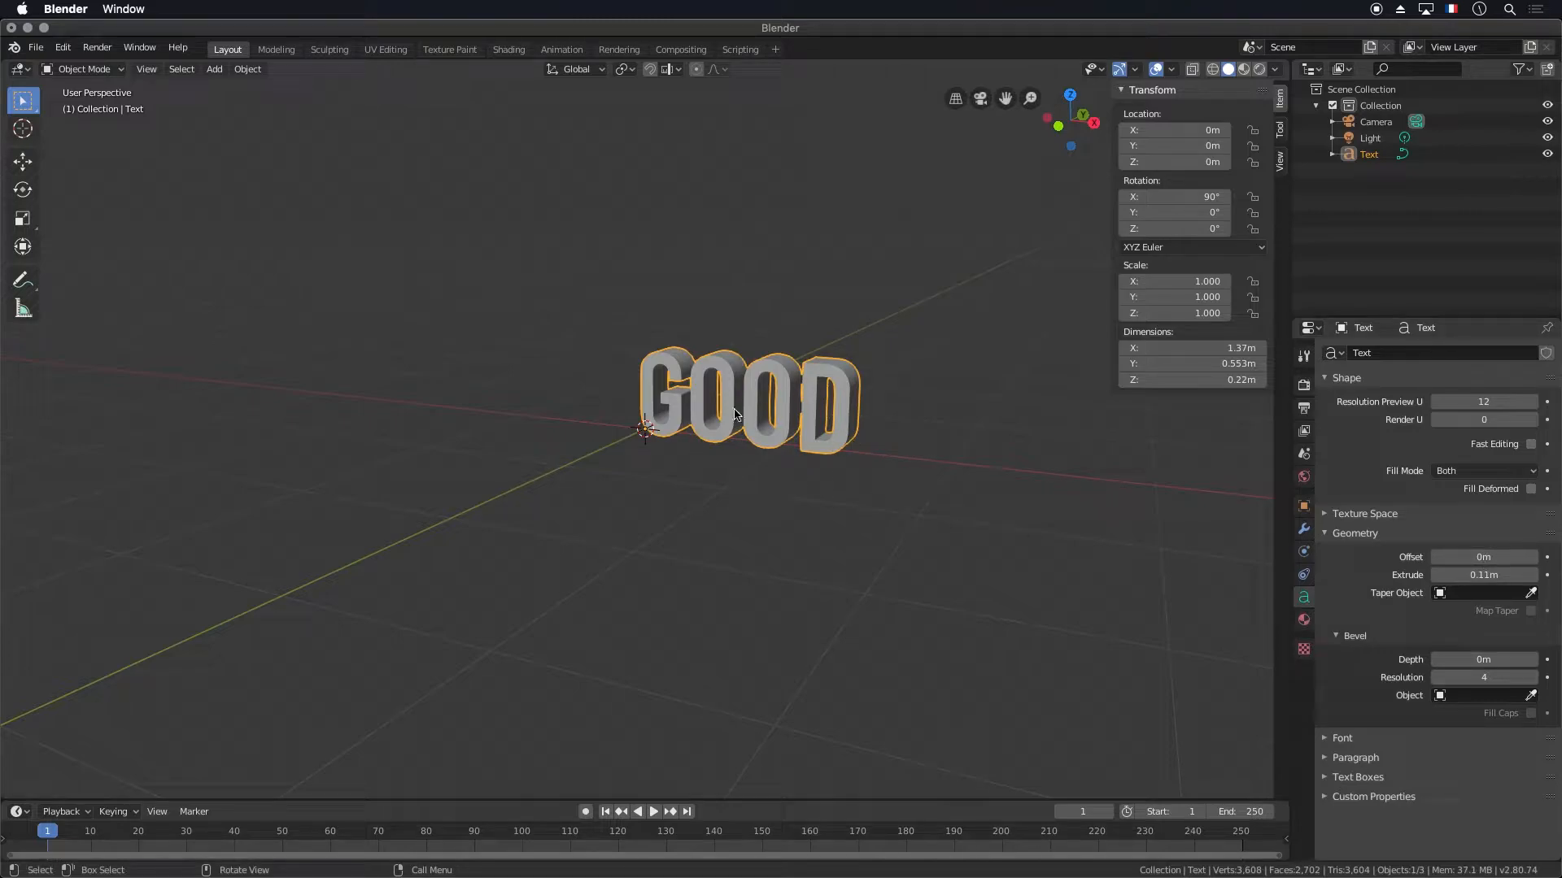
middle_drag(725, 476, 781, 455)
scroll(851, 391, up, 3)
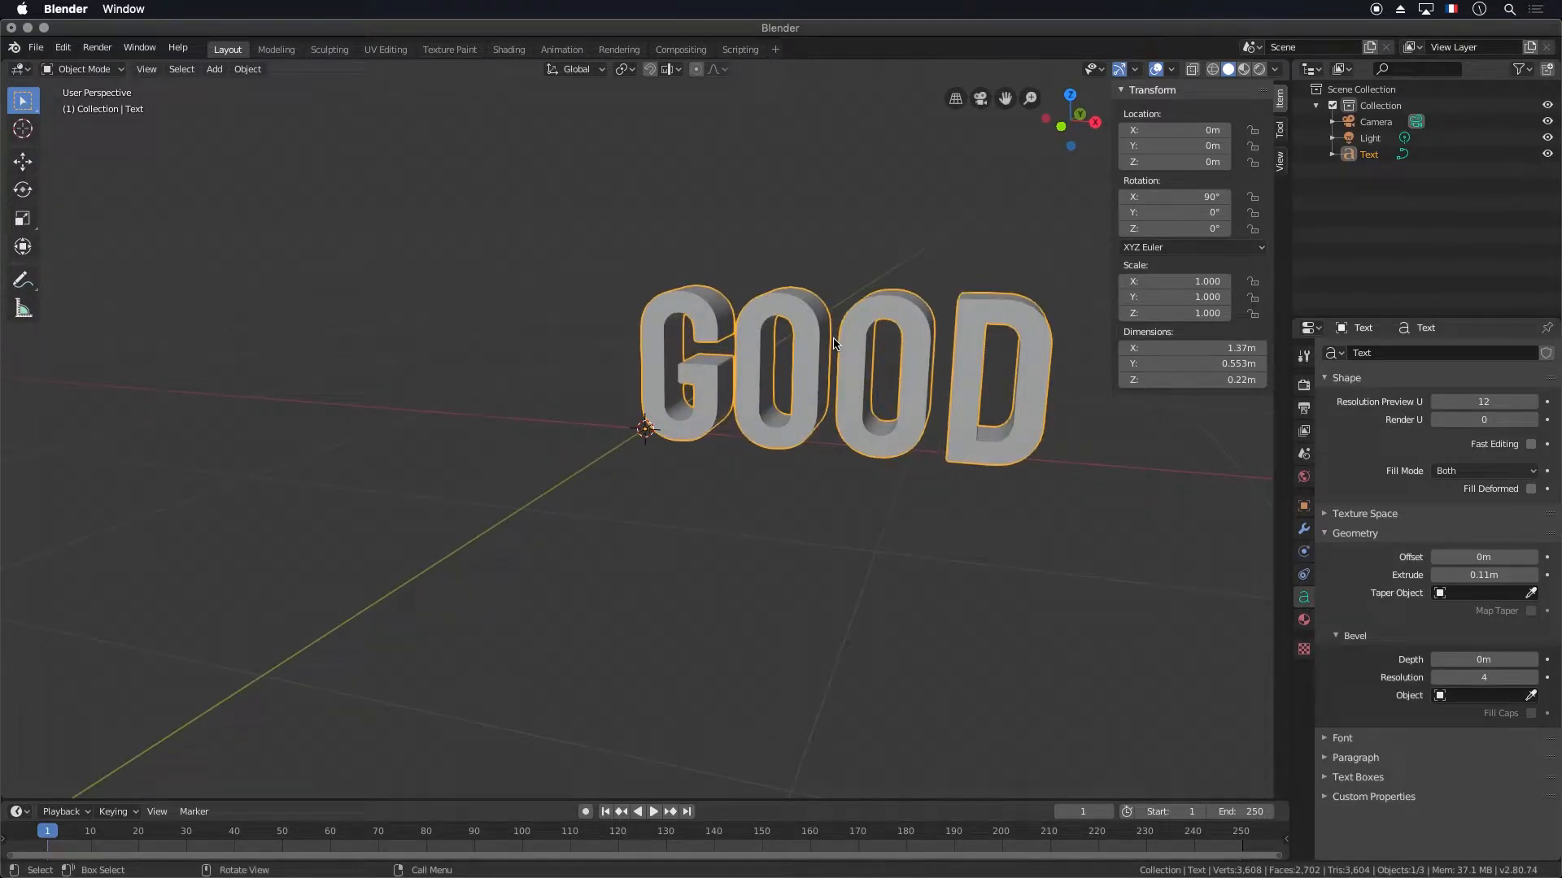
key(Tab)
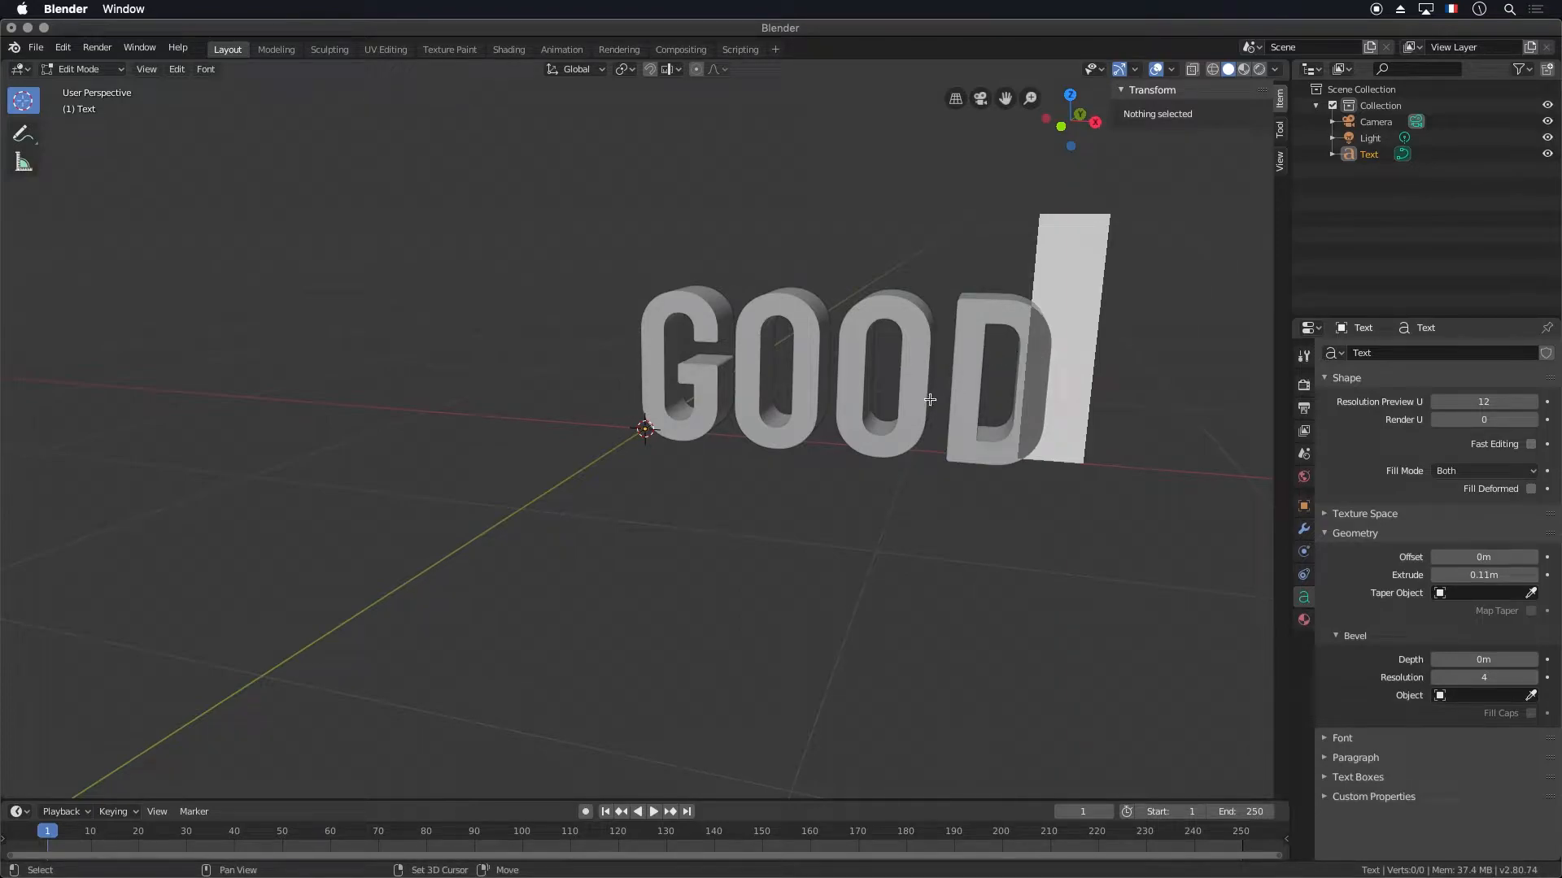
shift+middle_drag(914, 435, 744, 414)
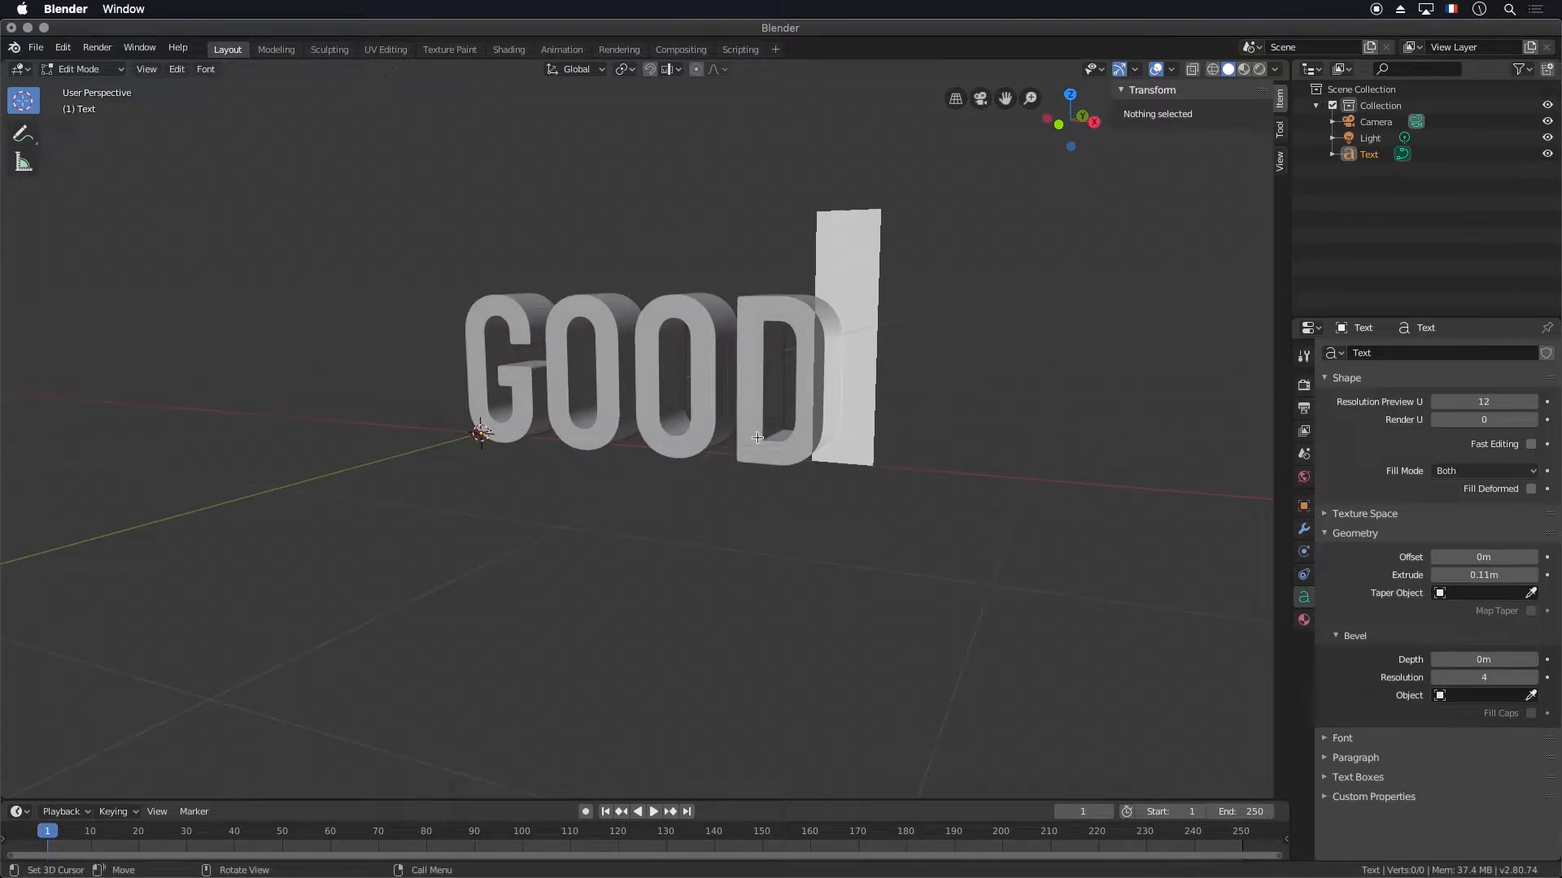
key(Tab)
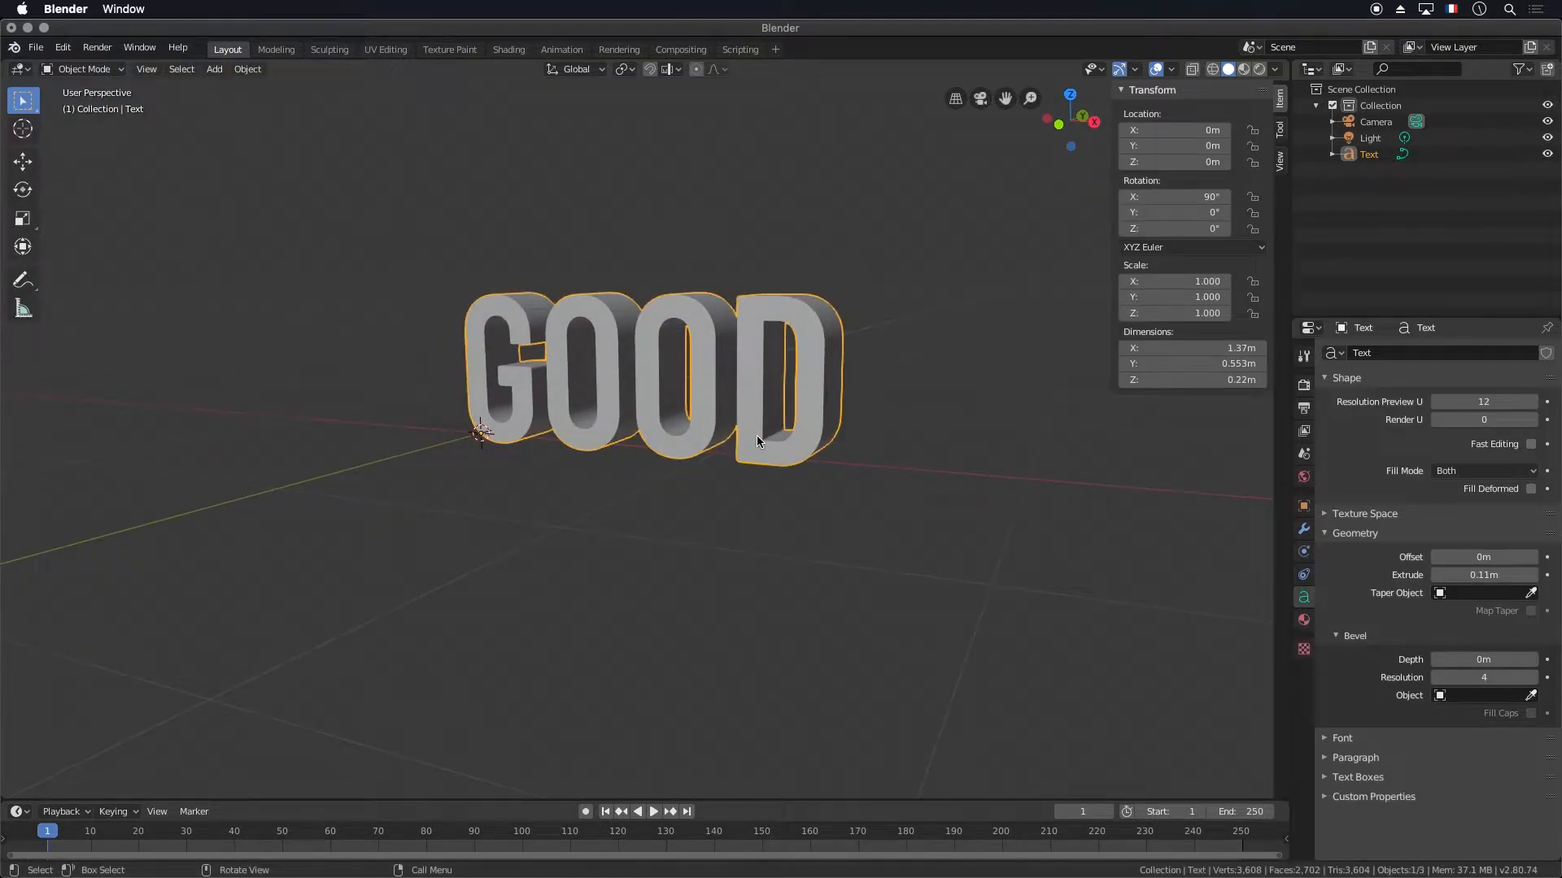
Convert the extruded GOOD text object into a mesh
click(249, 70)
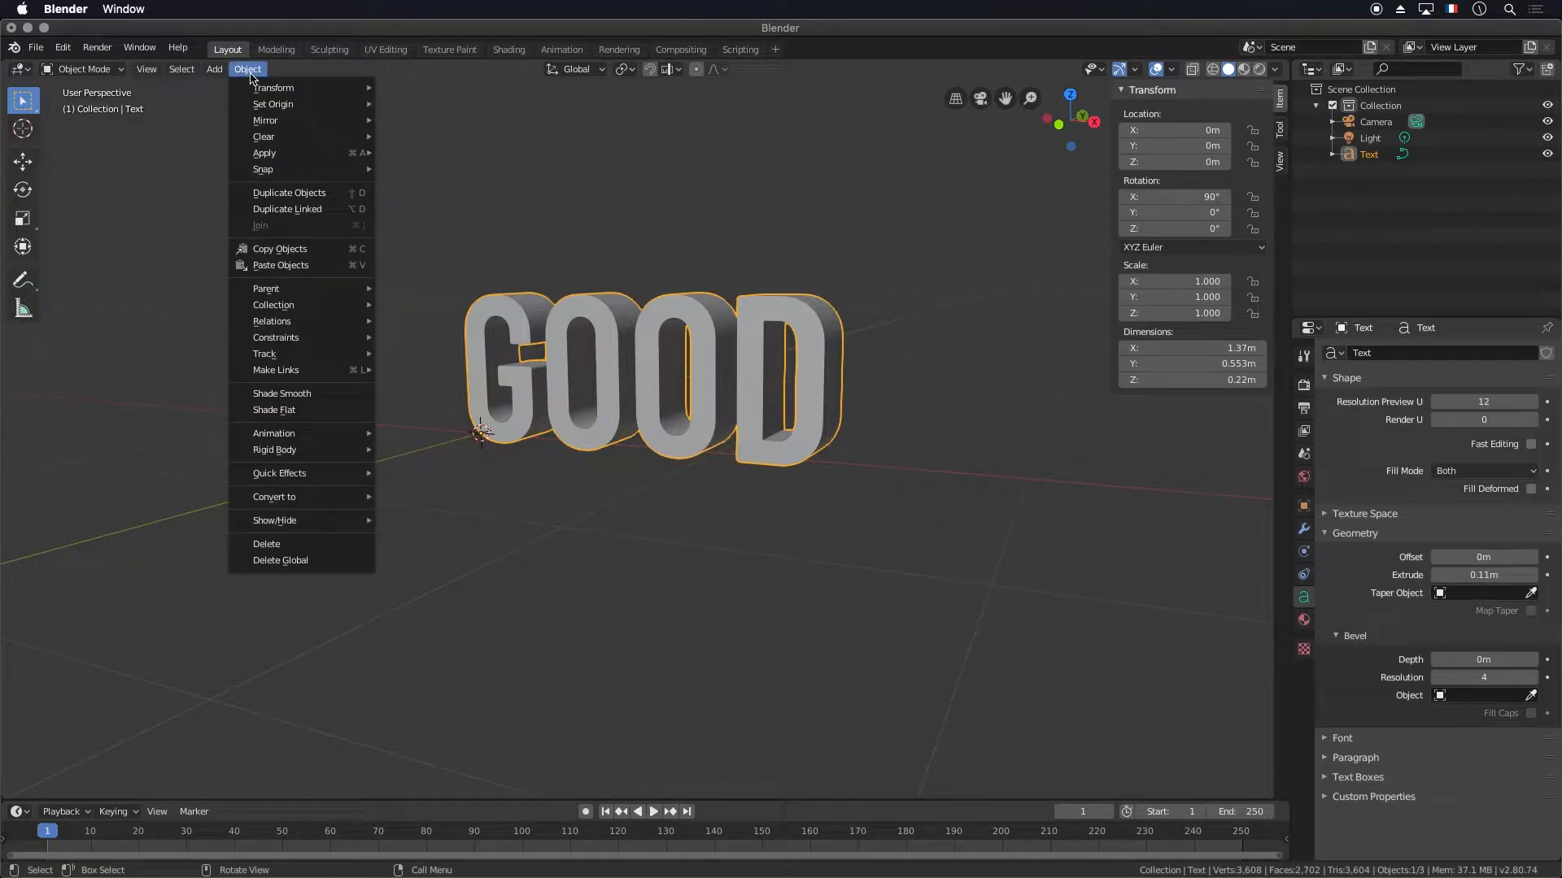
mouse_move(283, 501)
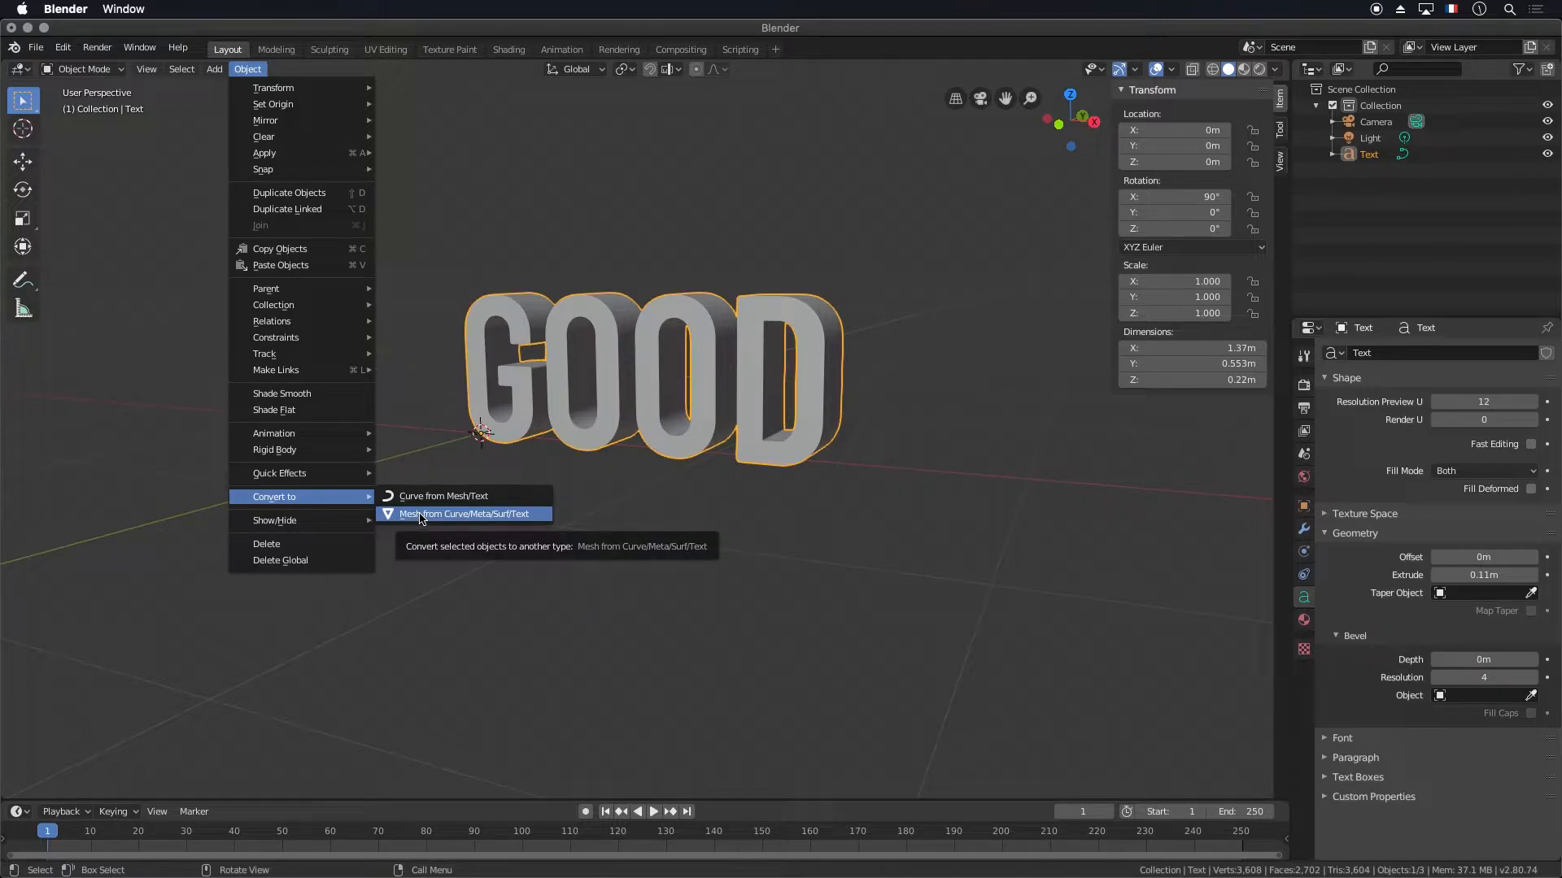
click(424, 517)
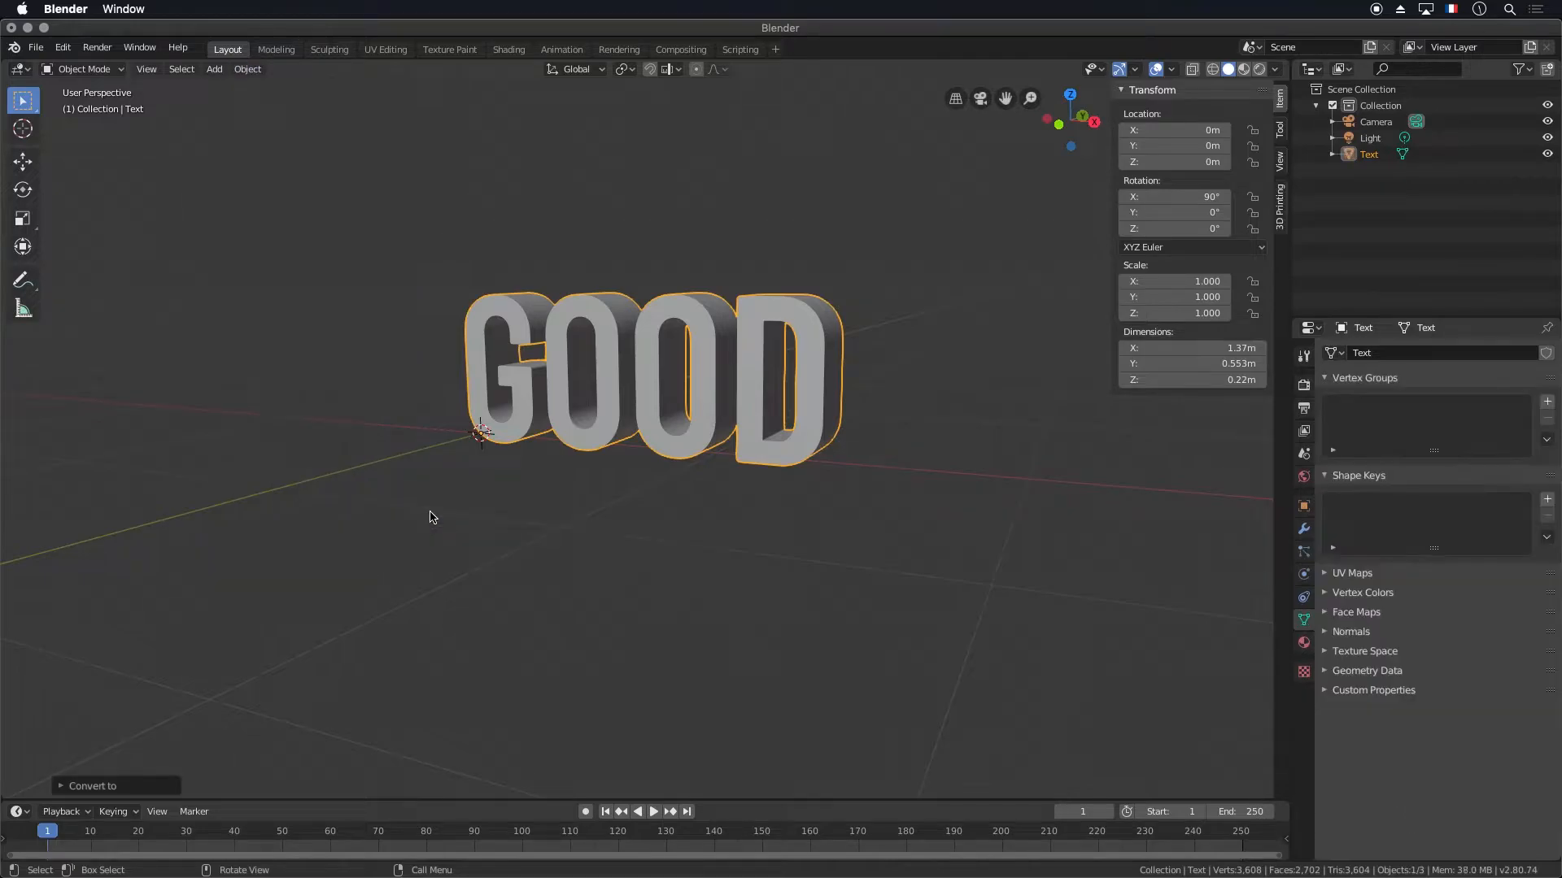
Add a Remesh modifier to the GOOD mesh and turn off Remove Disconnected Pieces
click(1304, 528)
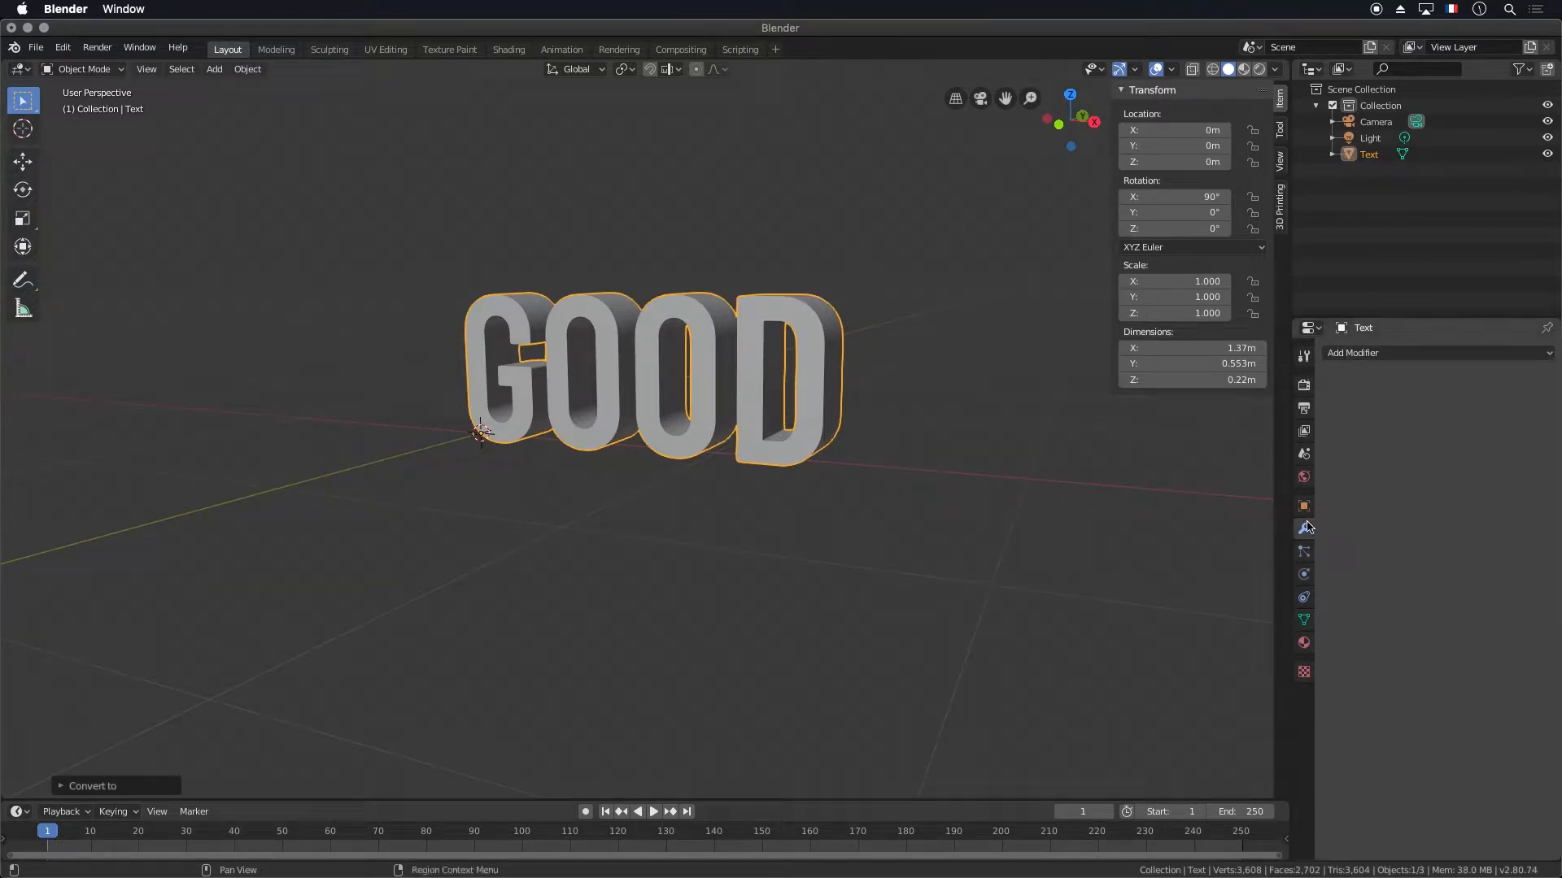
click(1389, 355)
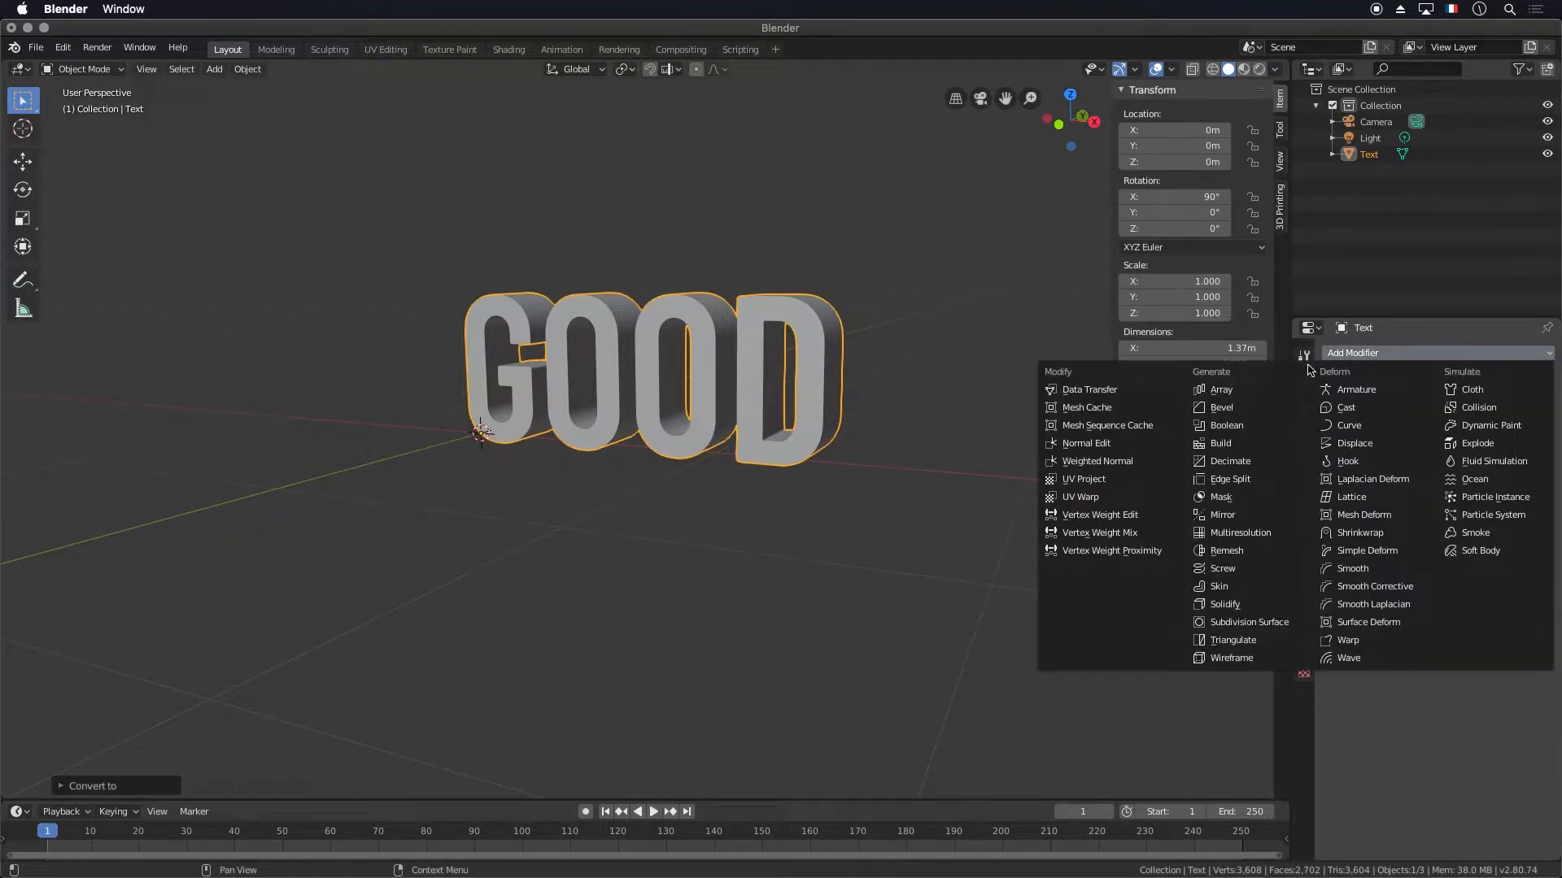
click(1224, 552)
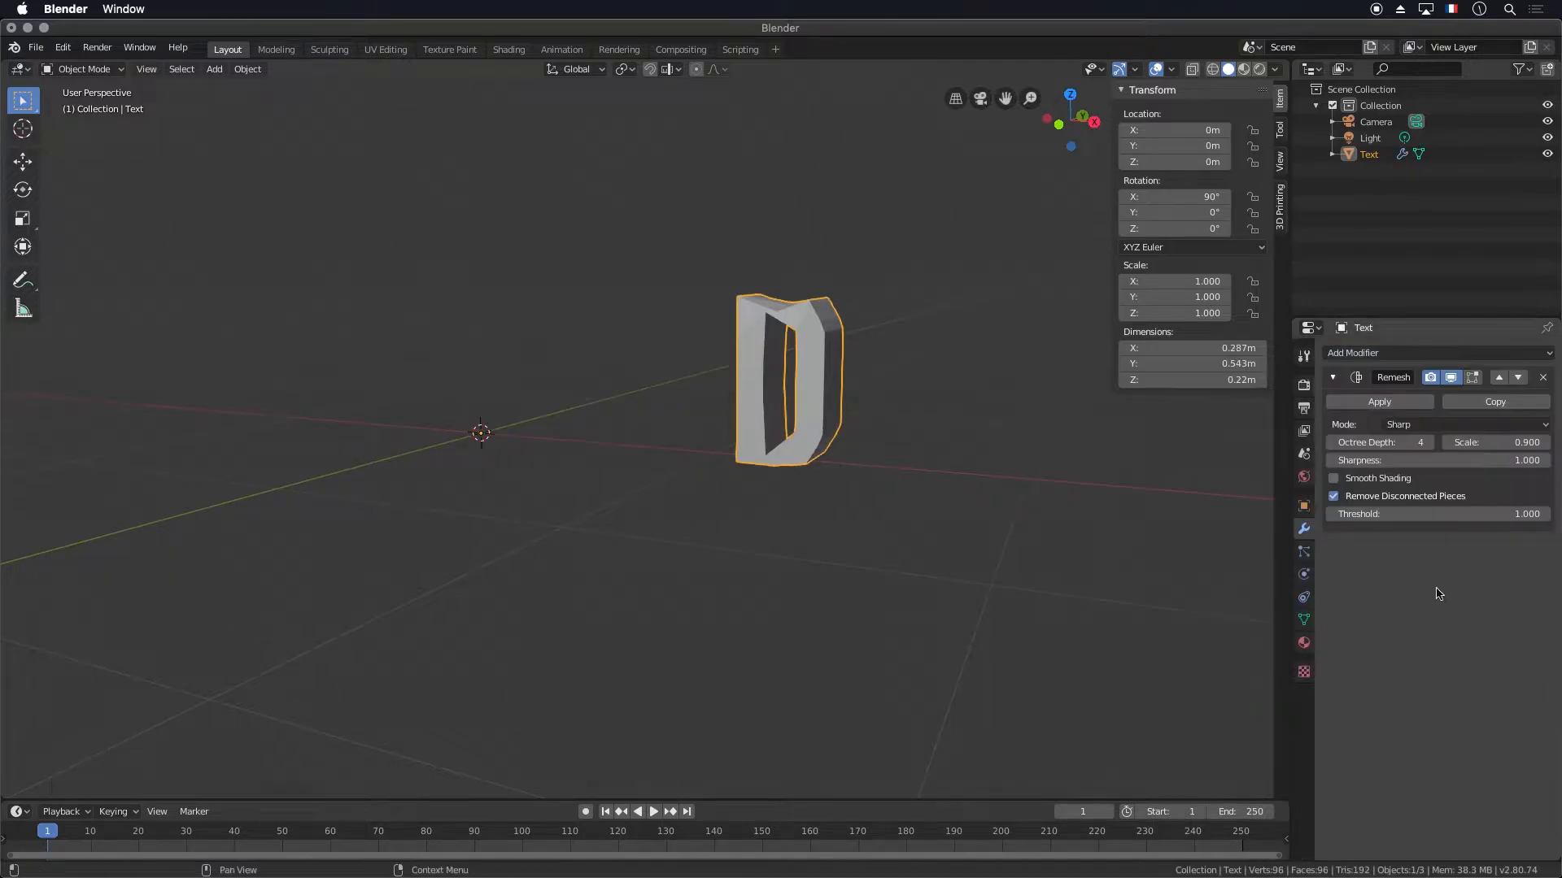
scroll(872, 415, up, 3)
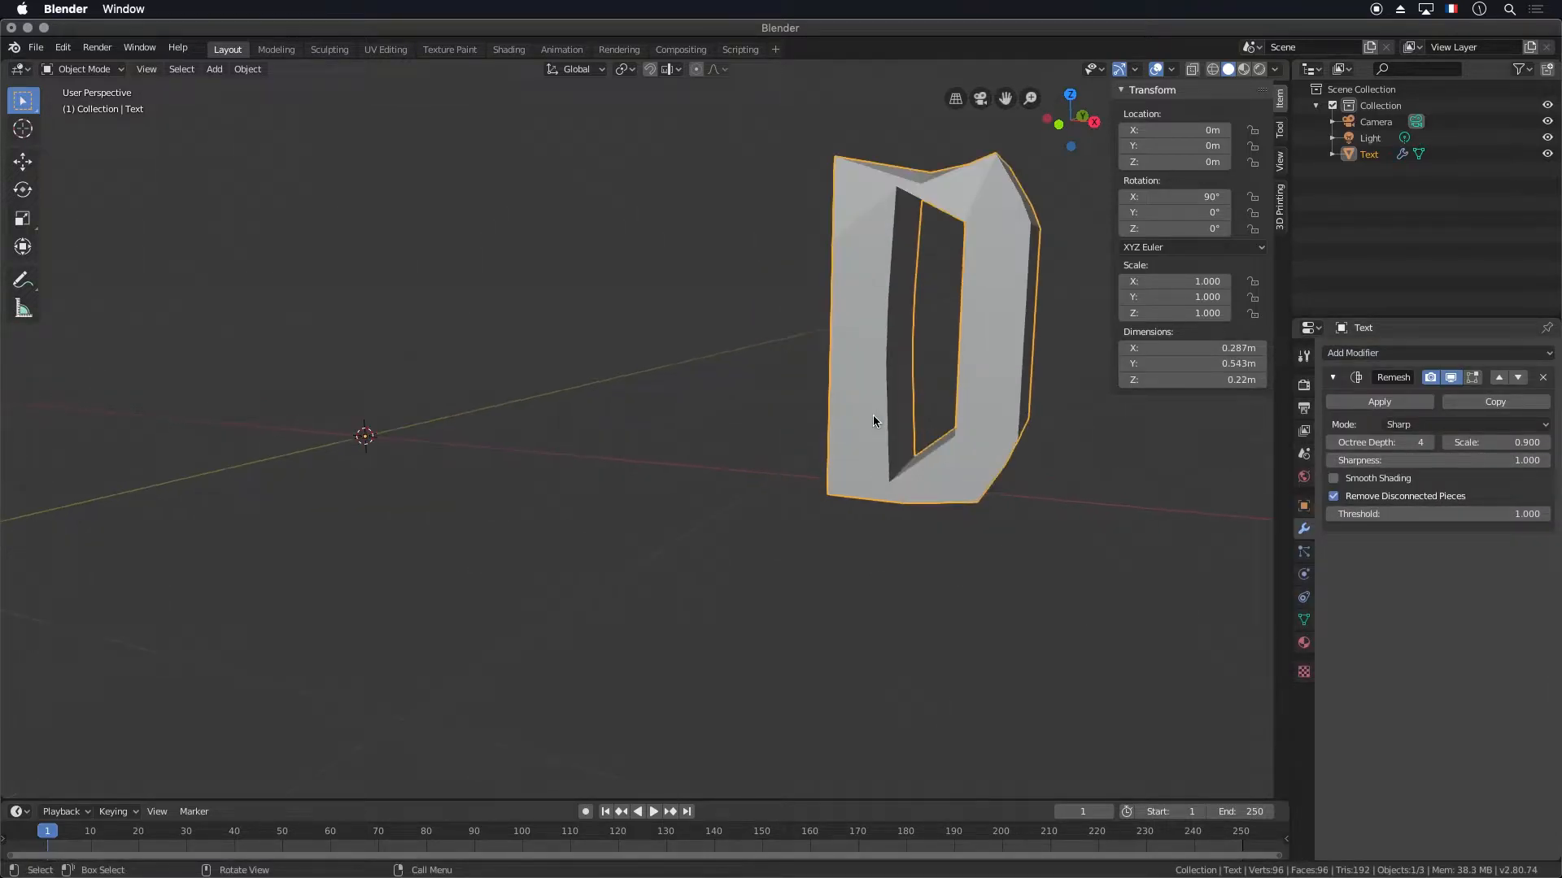
scroll(871, 422, down, 3)
middle_drag(871, 422, 895, 459)
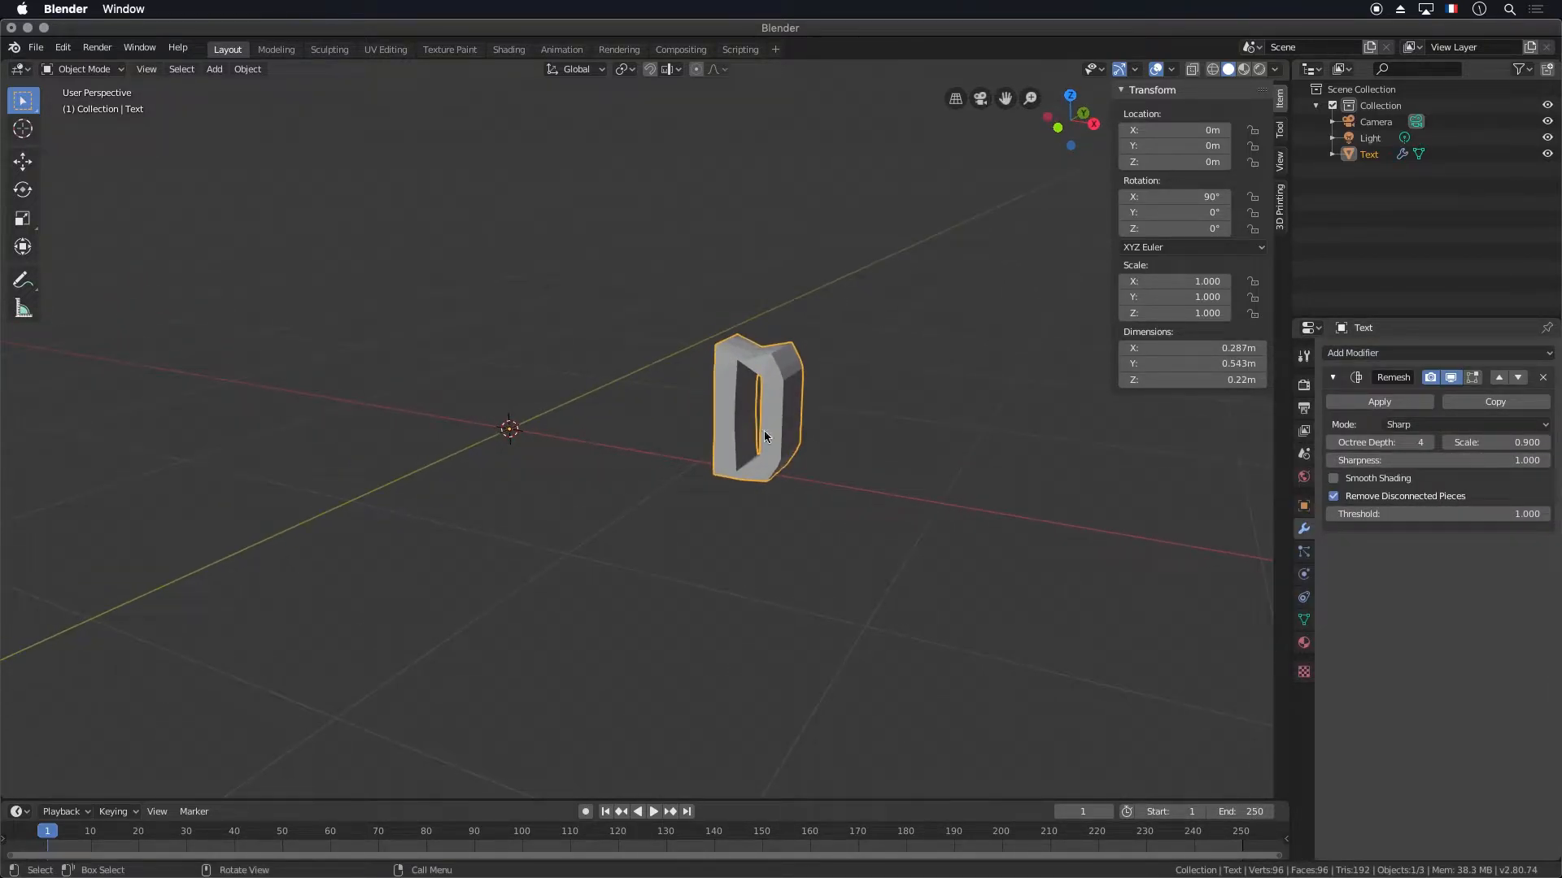
click(1334, 497)
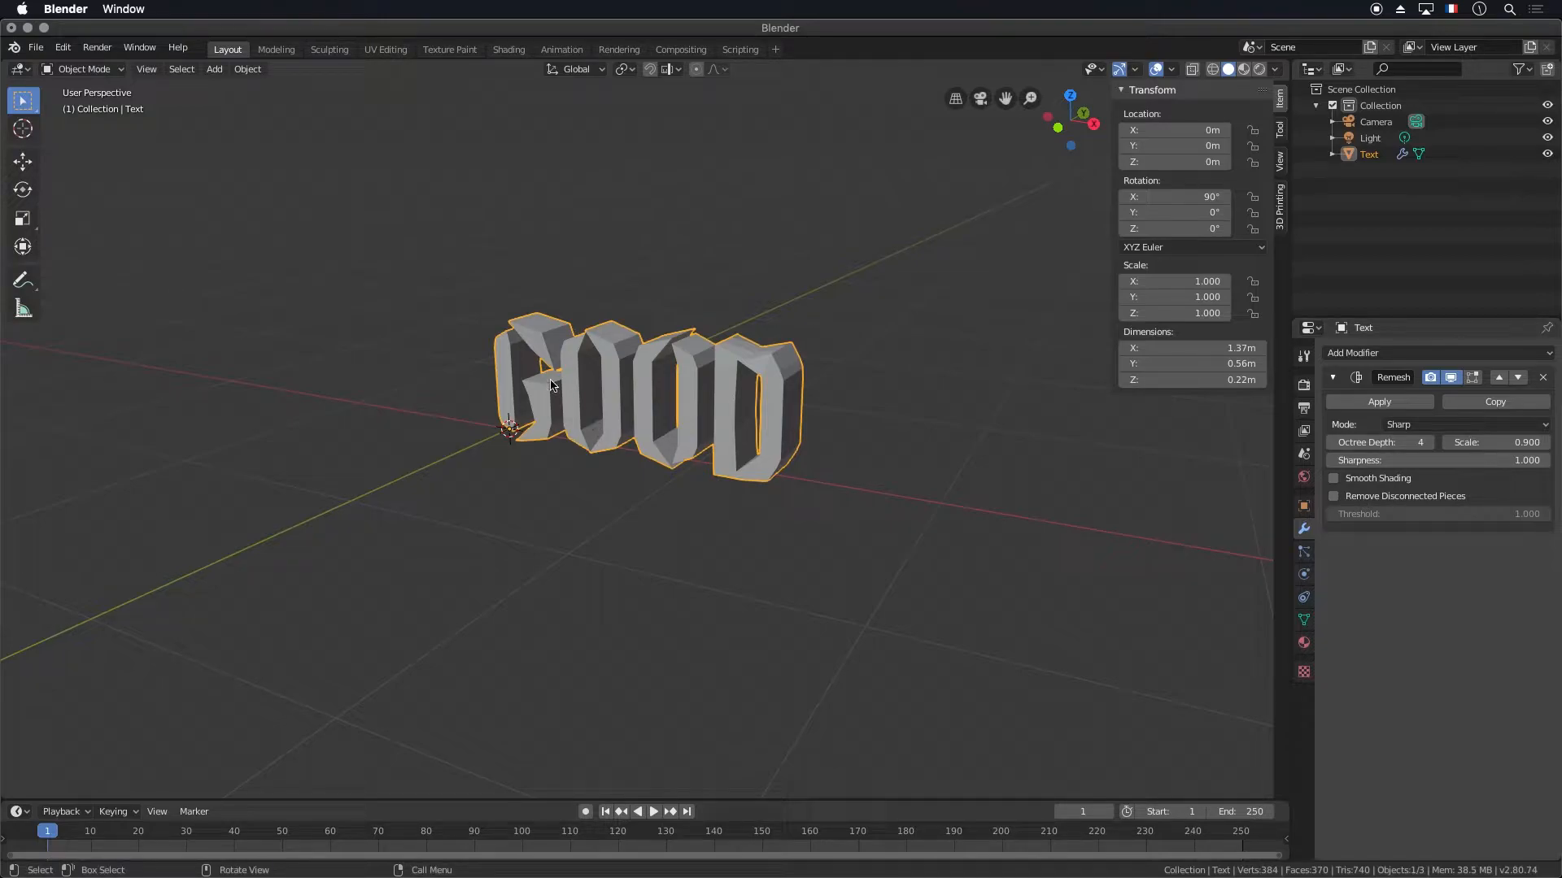
Enable Smooth Shading in the Remesh modifier and raise its Octree Depth to 6
click(1333, 480)
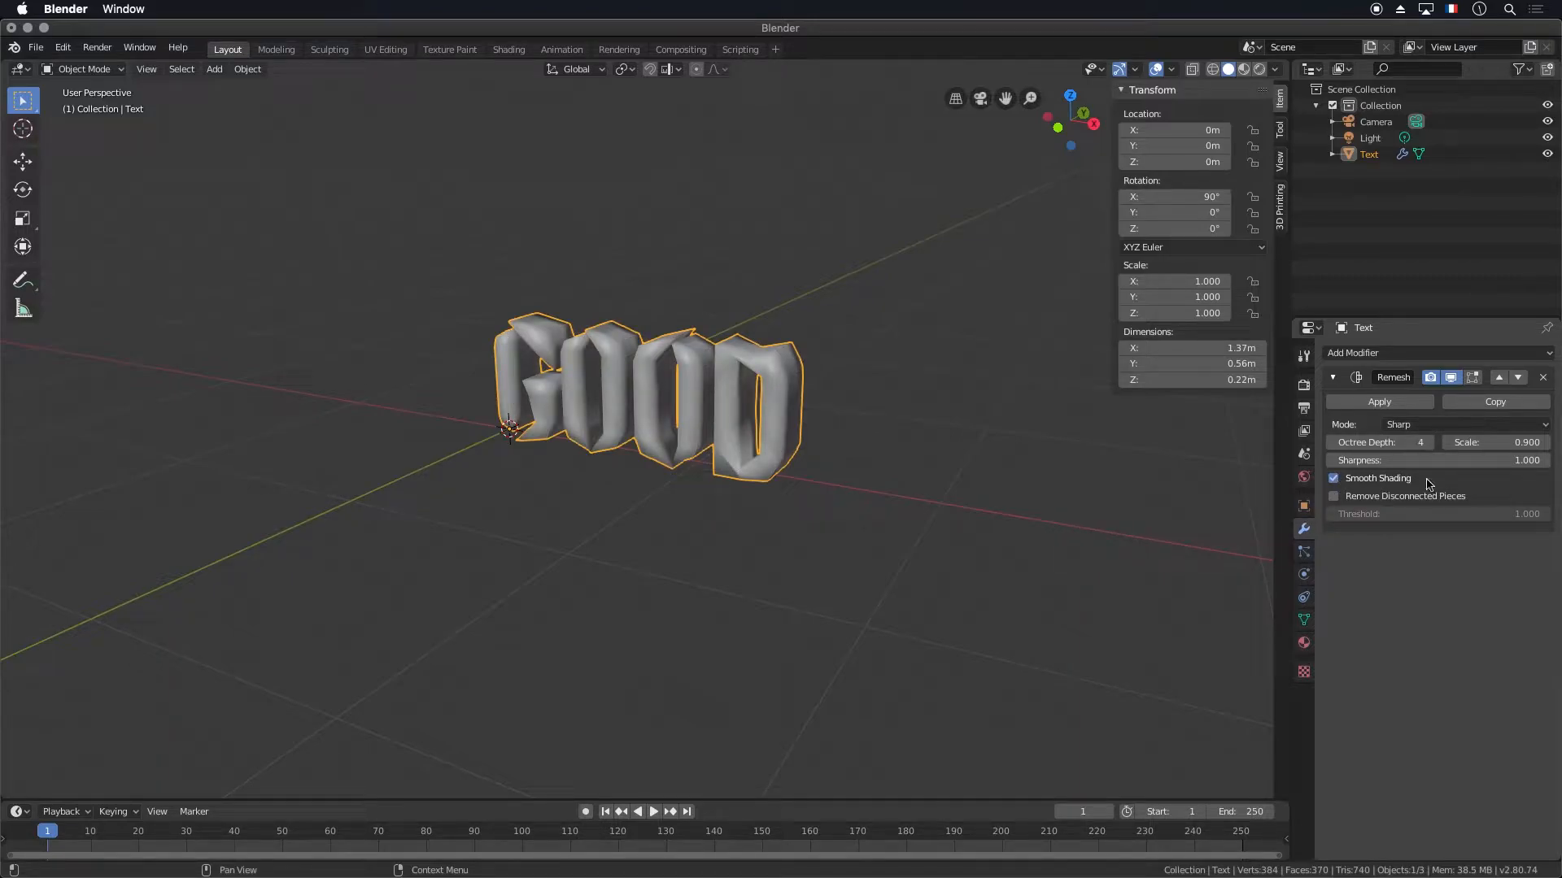
click(1427, 443)
click(1427, 443)
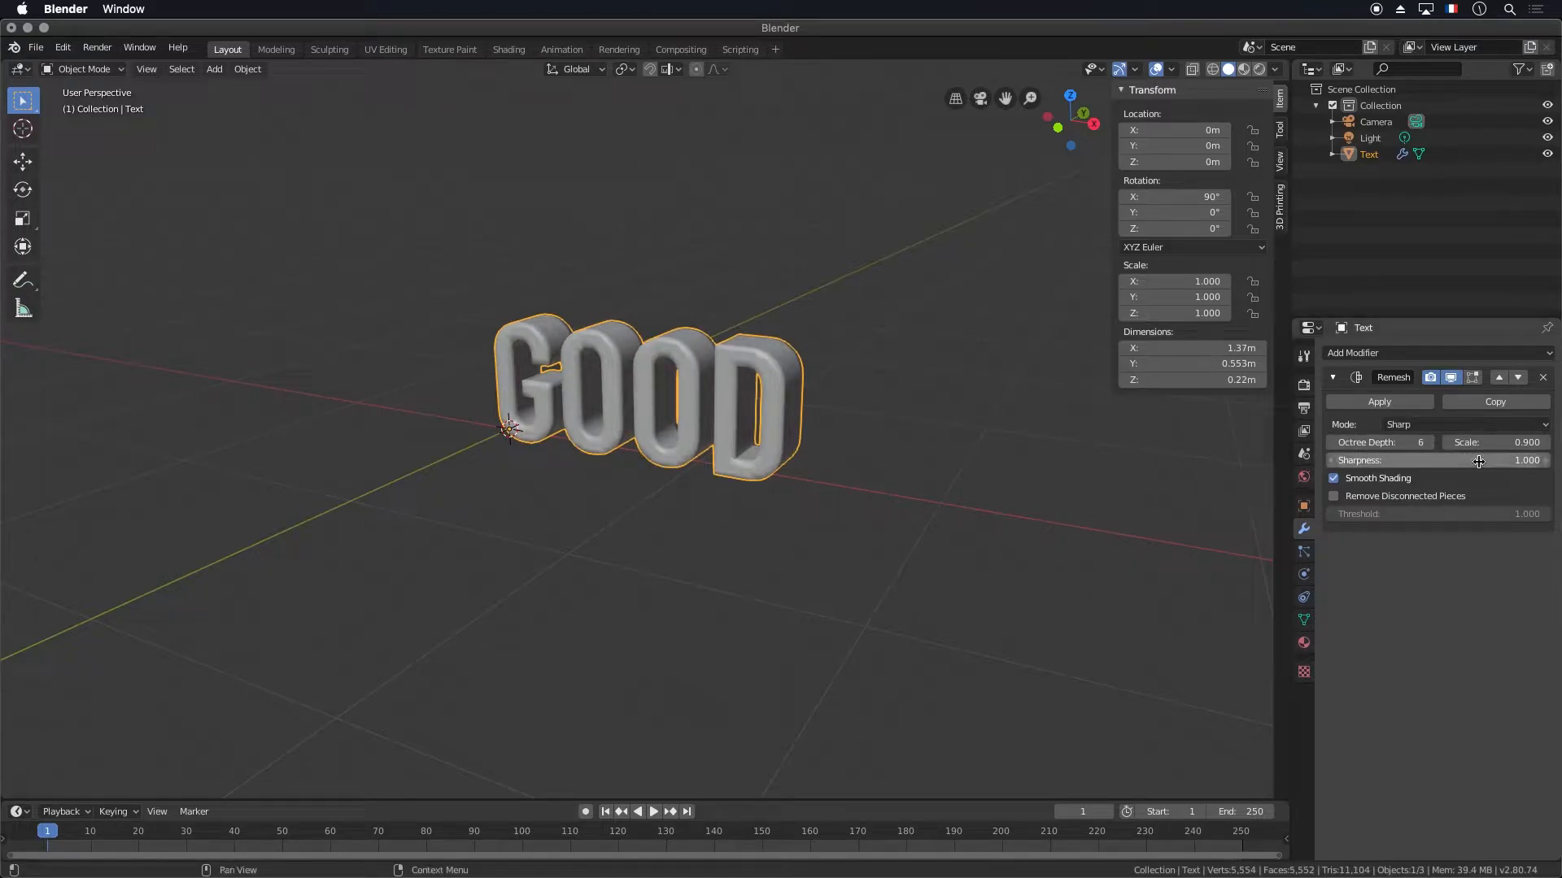
Try Remesh Octree Depth values of 7, 8 and 5, and return it to 6
click(1429, 443)
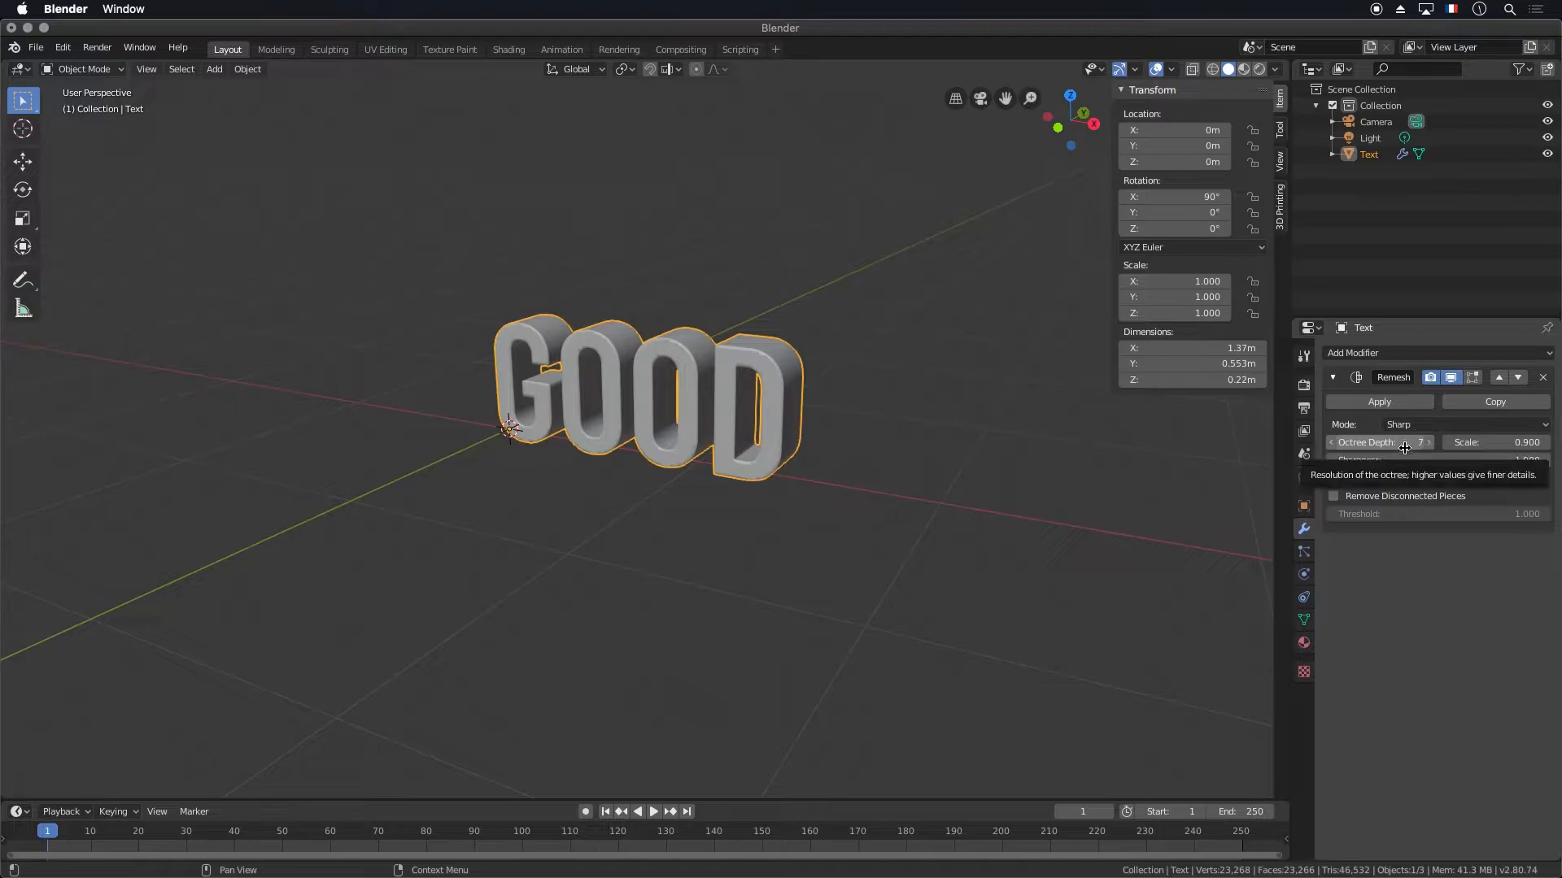
click(1429, 443)
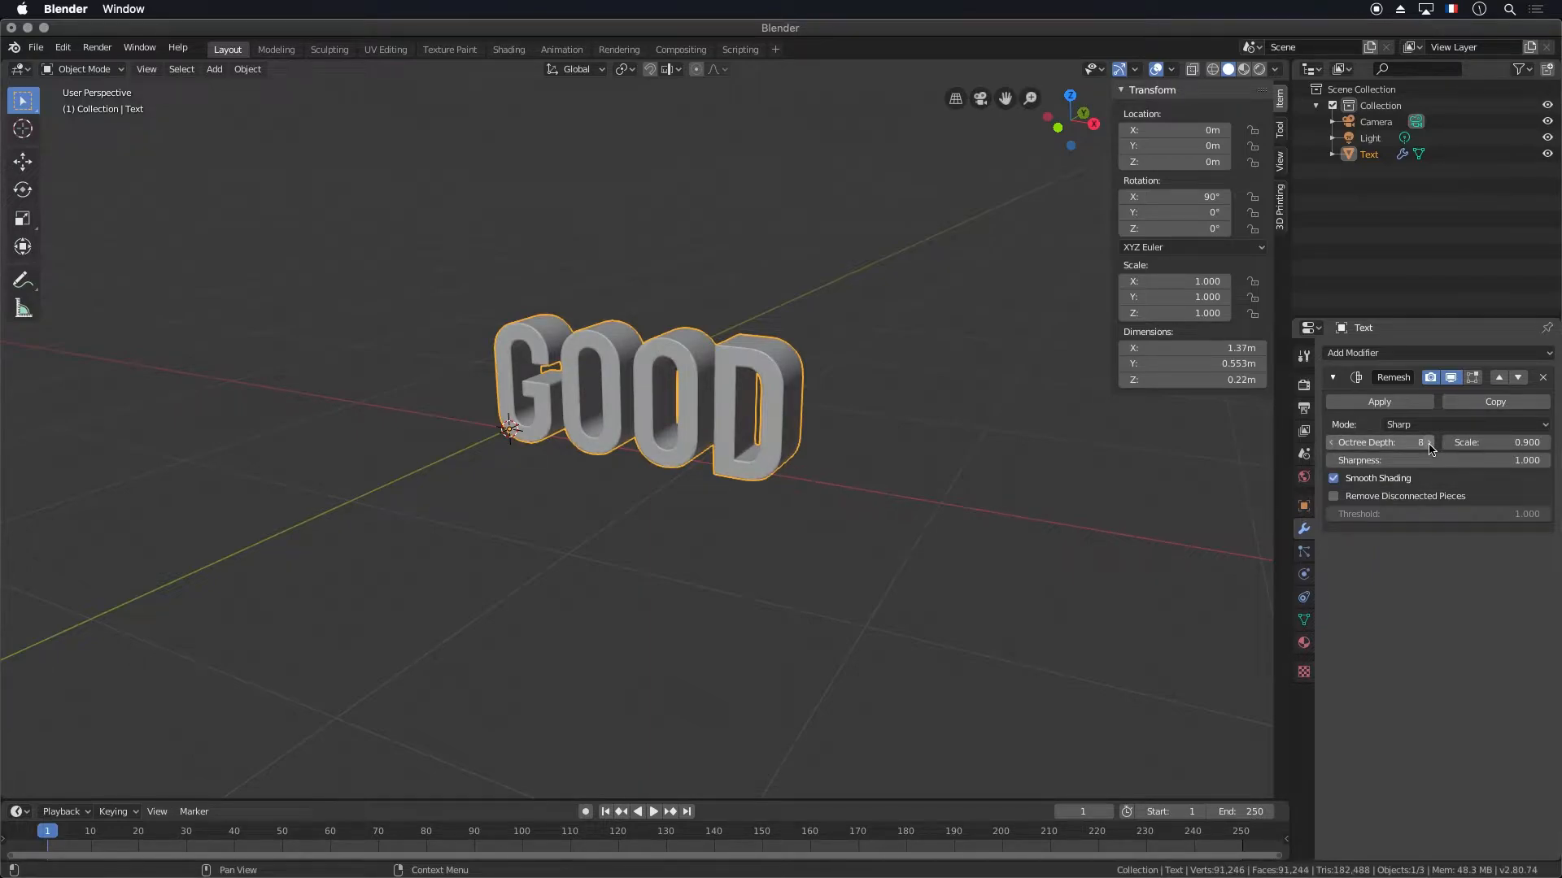
click(1333, 443)
click(1333, 443)
click(1332, 443)
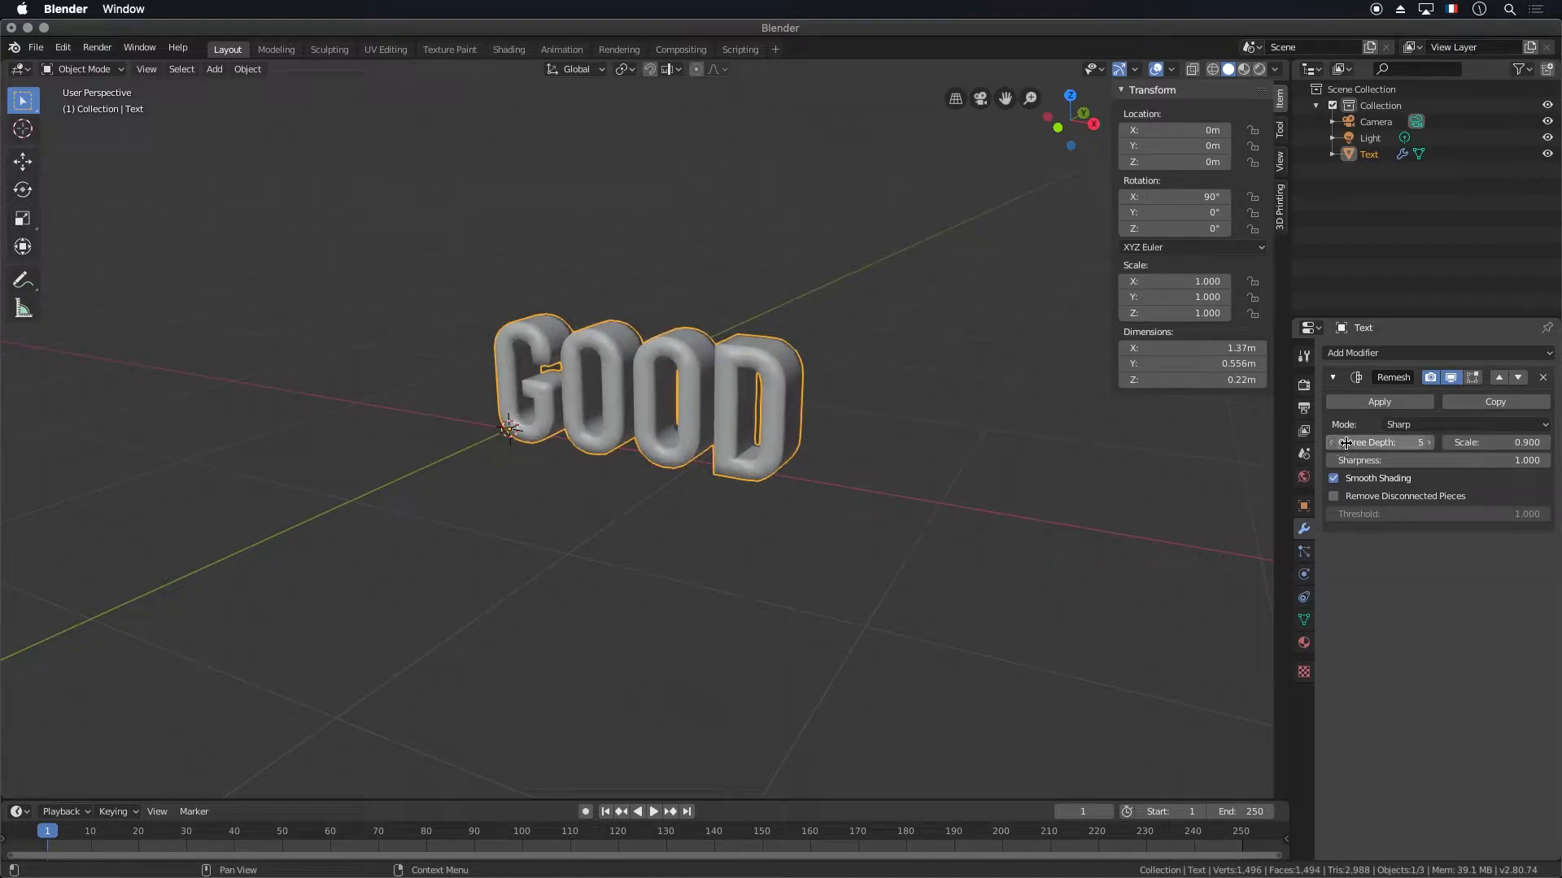
click(1429, 443)
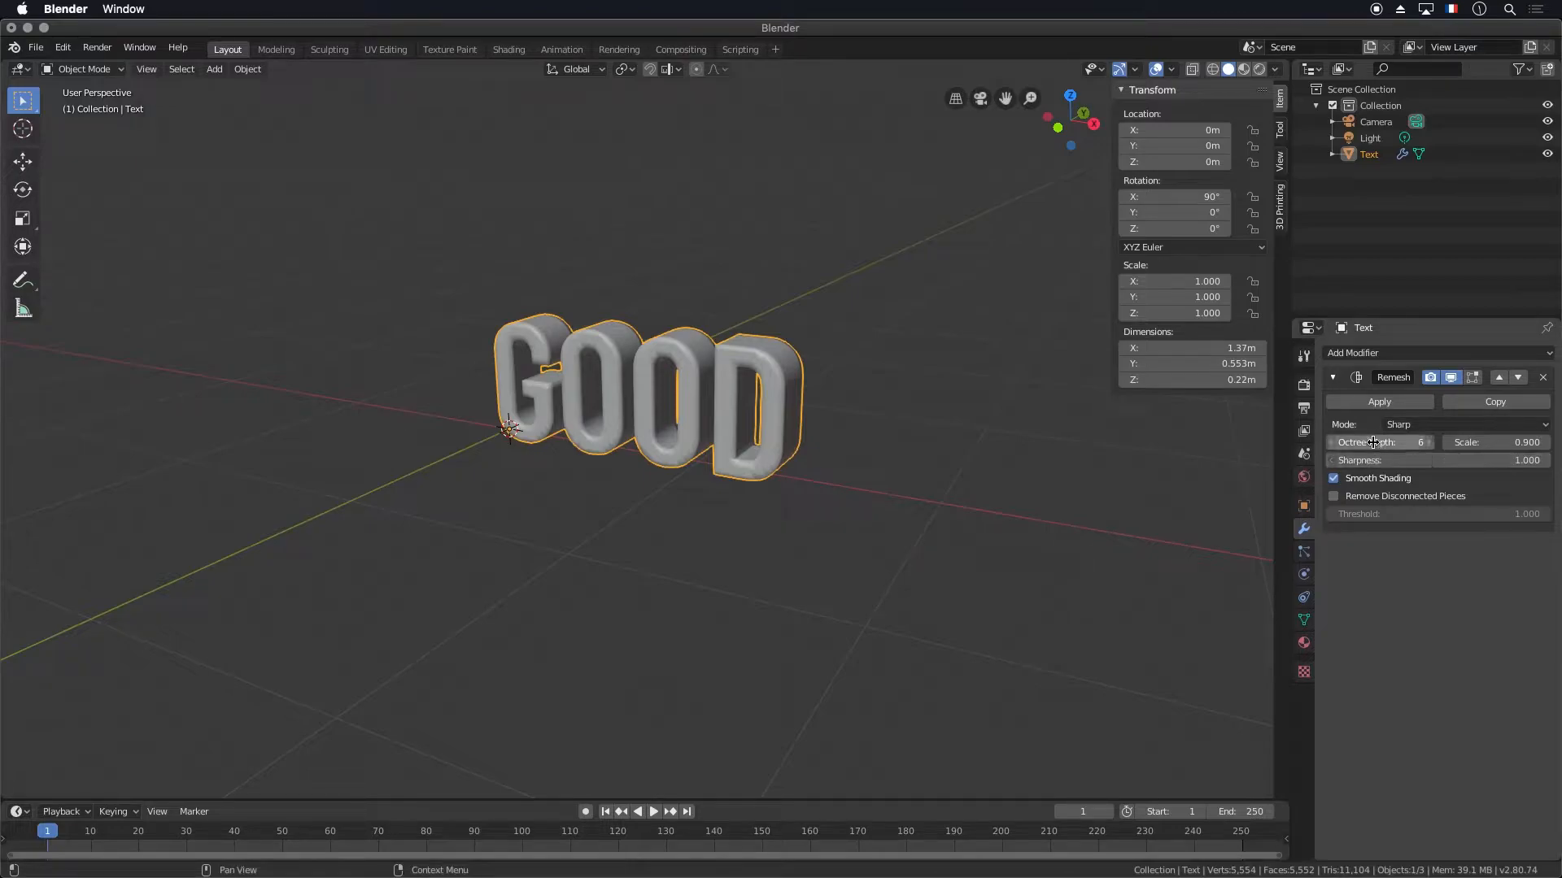
Apply the Remesh modifier and switch the GOOD mesh to Edit Mode
click(1379, 407)
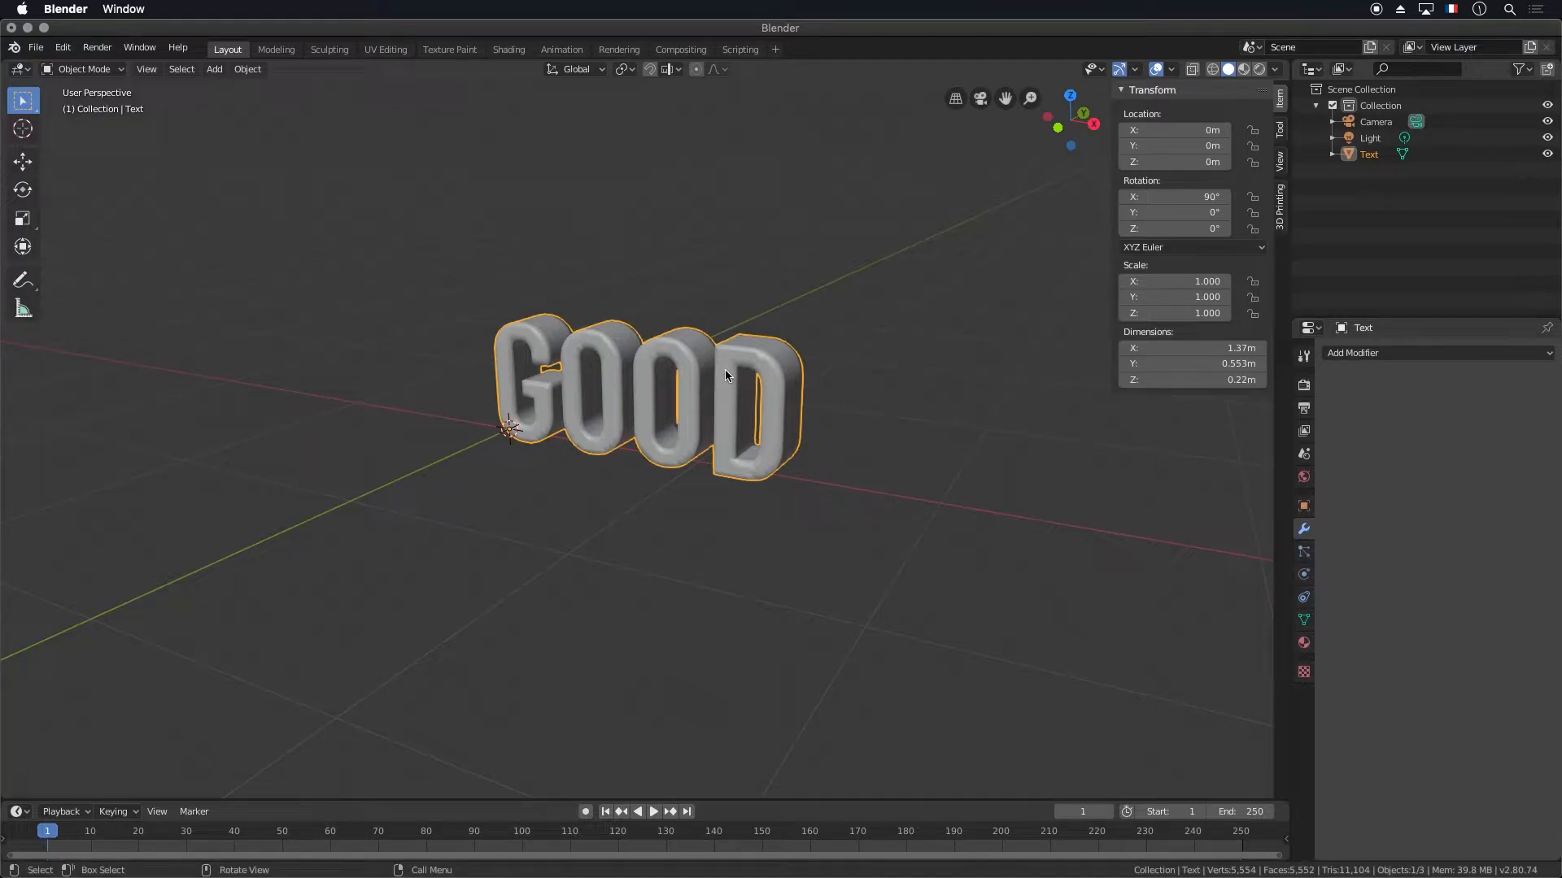
key(Tab)
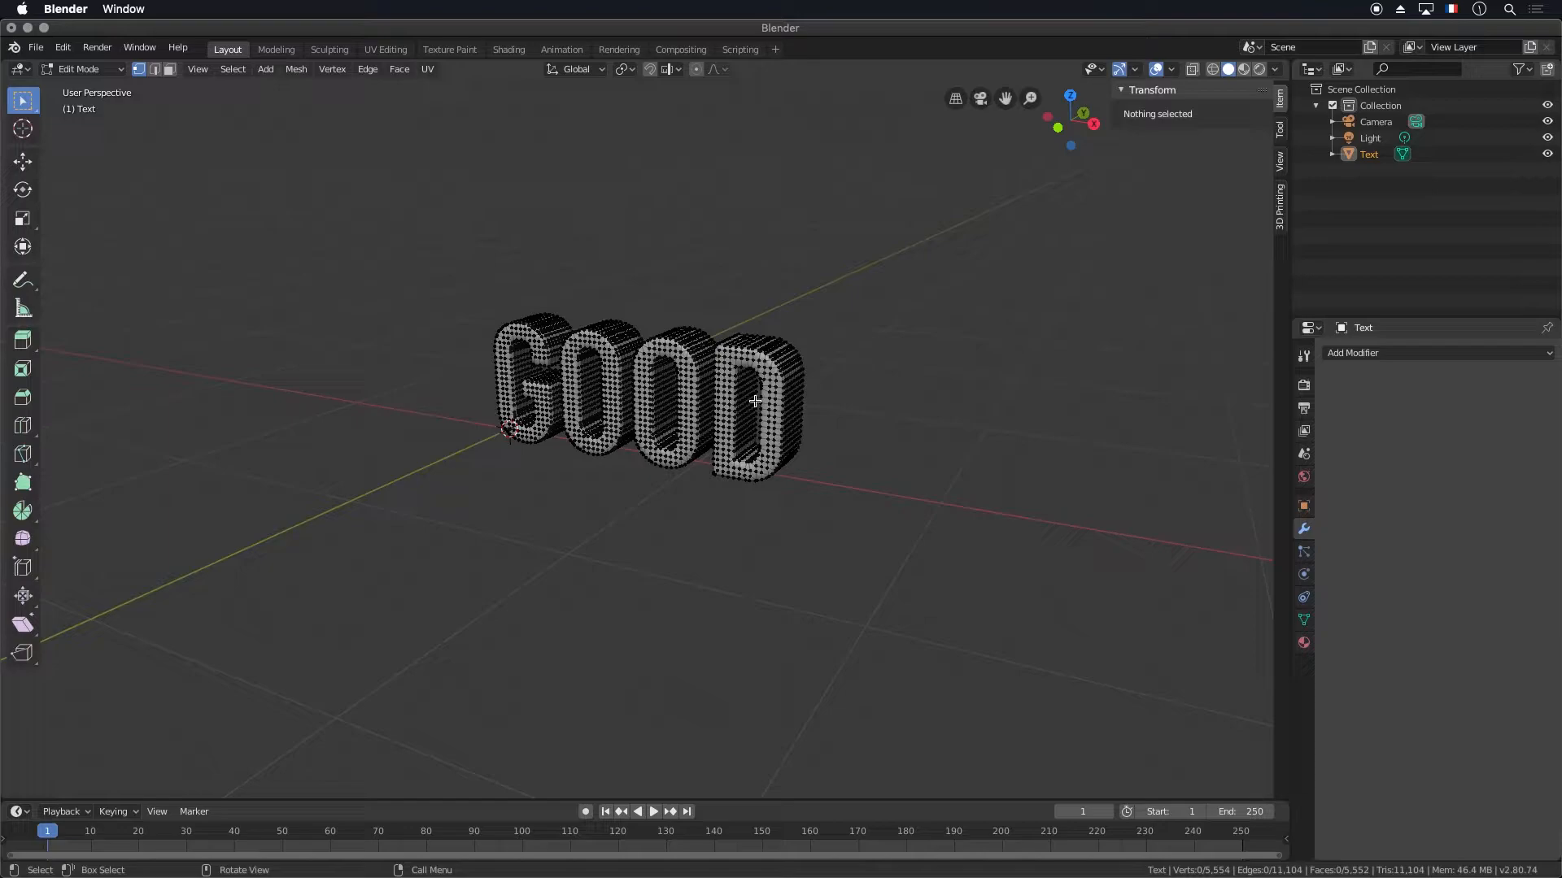
middle_drag(694, 415, 669, 360)
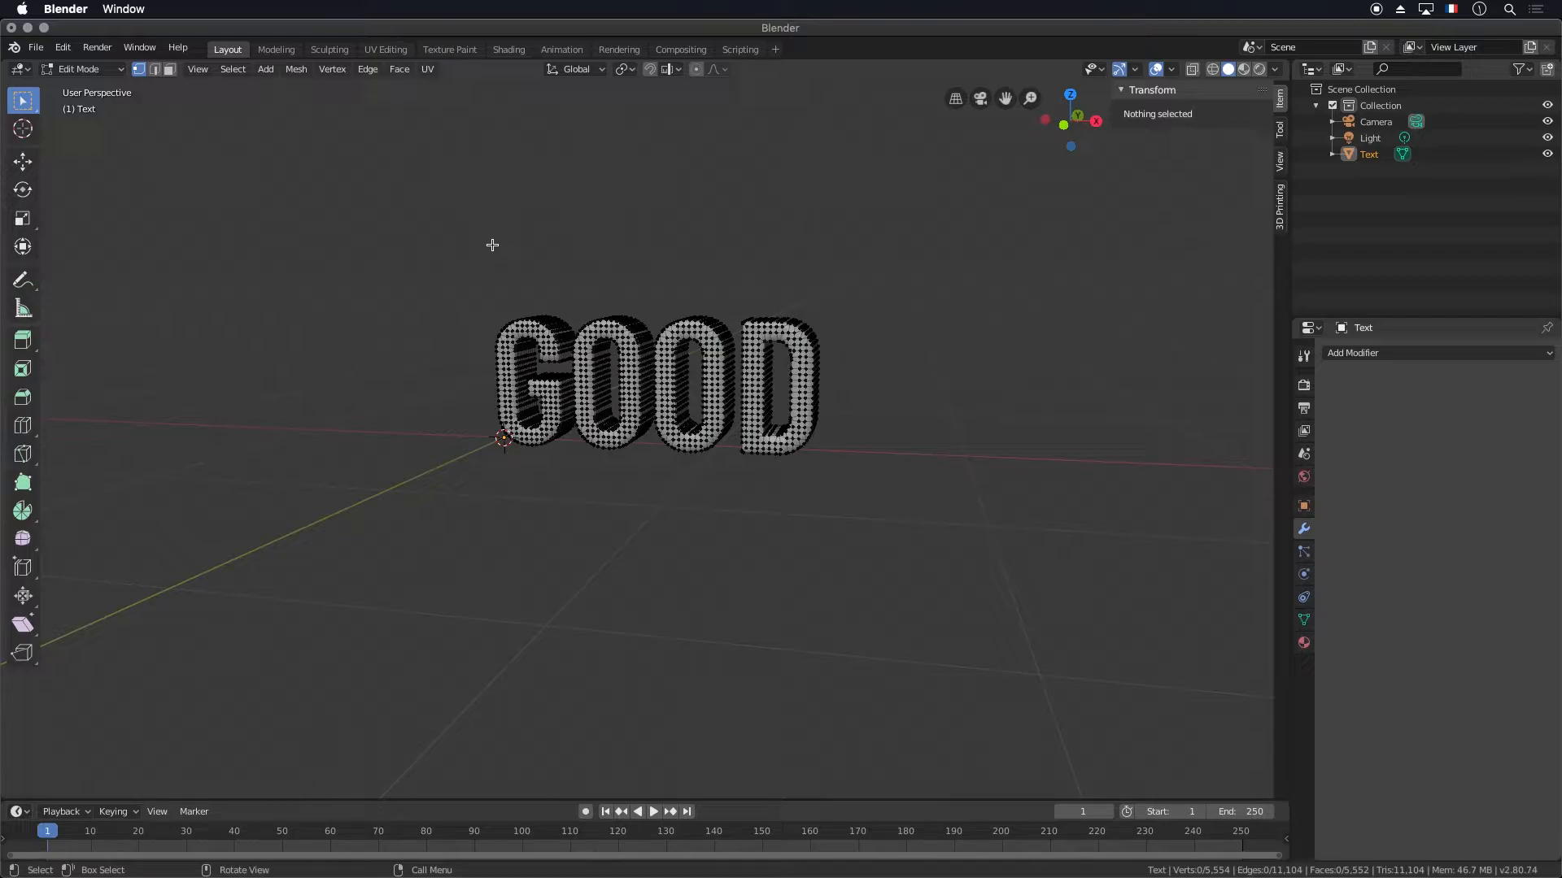
Select all vertices of the GOOD lettering and run Smooth Vertices four times to round the letters
key(a)
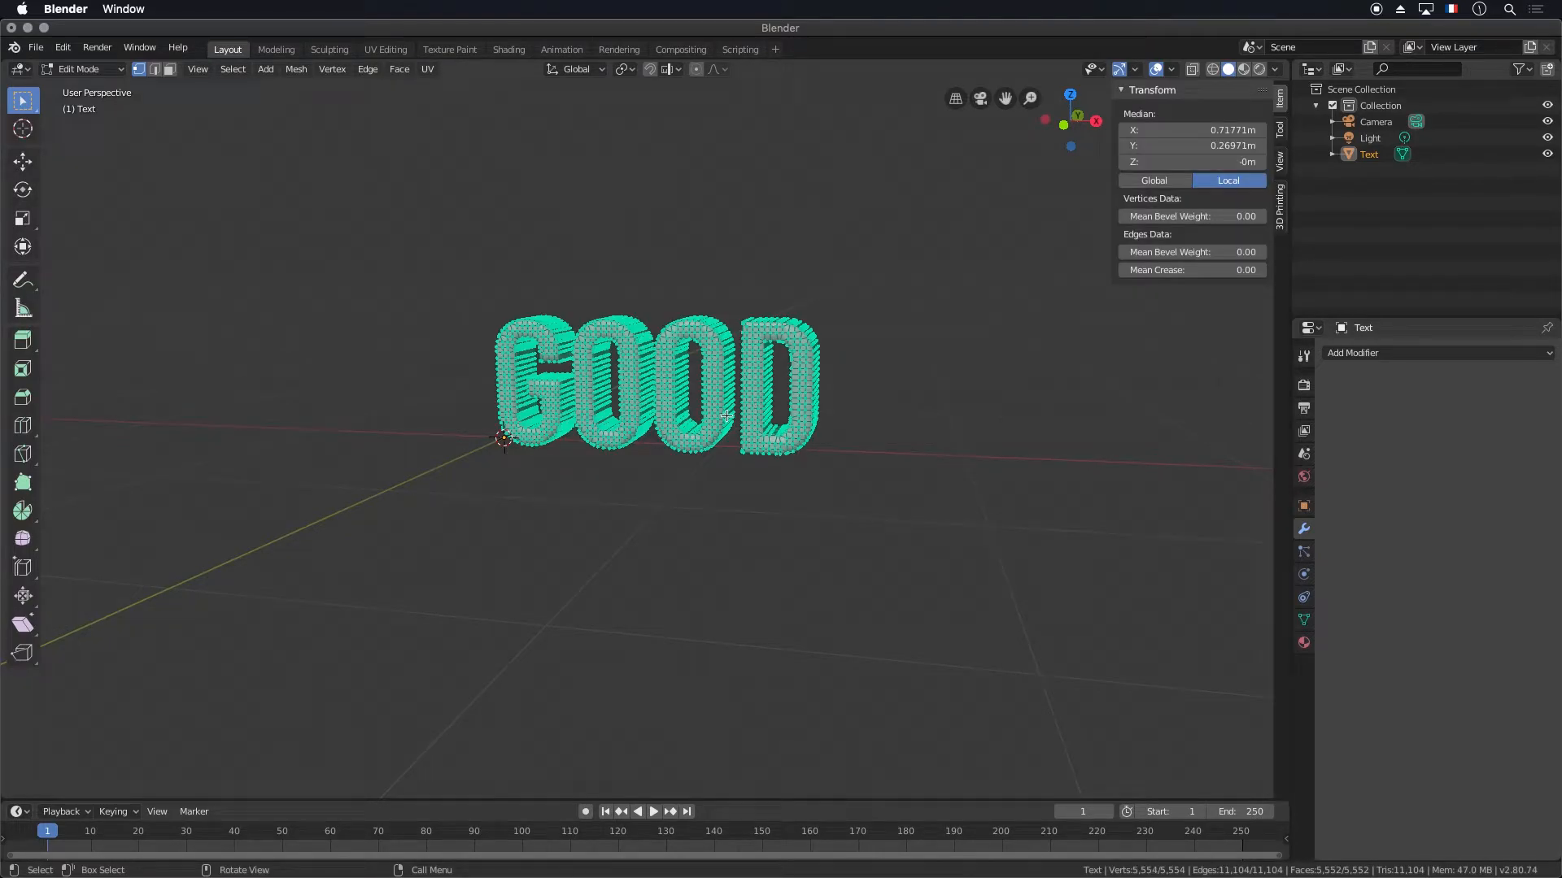
click(330, 71)
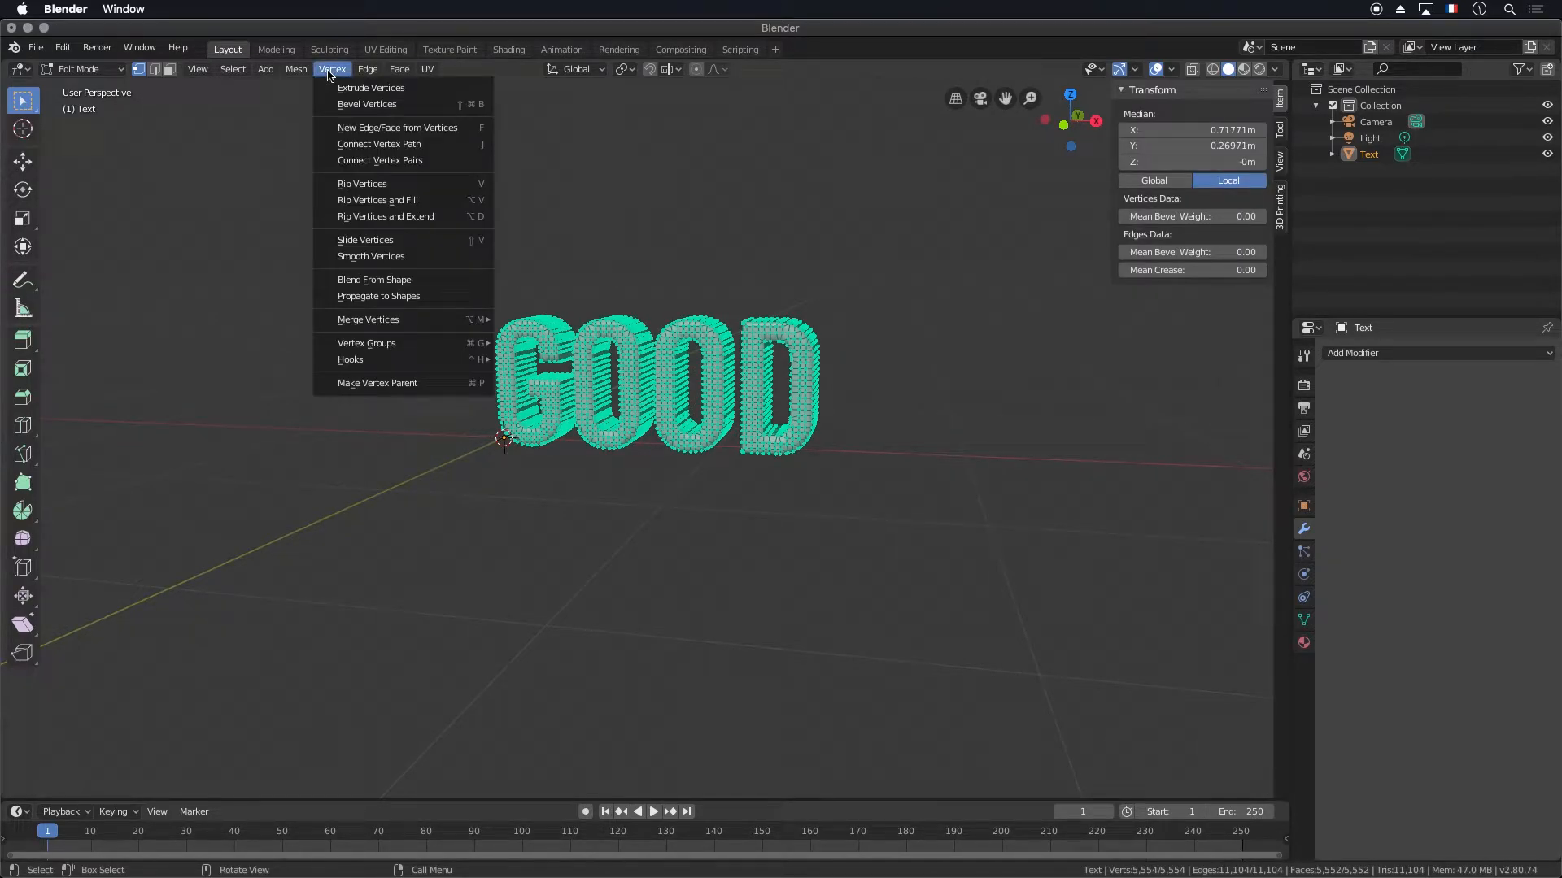
click(398, 258)
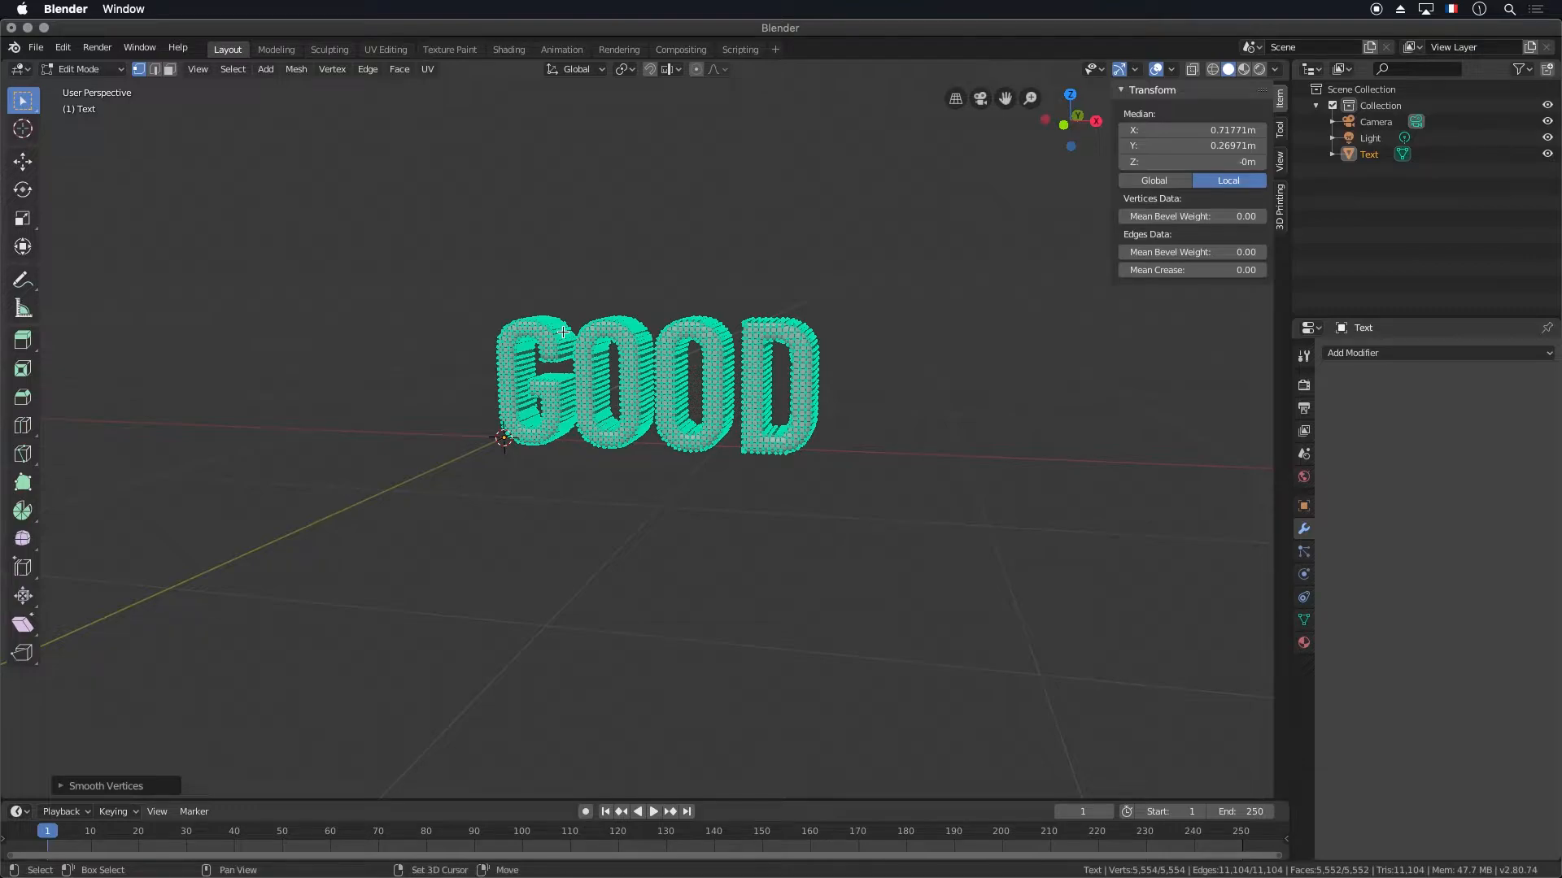
key(shift+r)
key(shift+r)
key(shift+r)
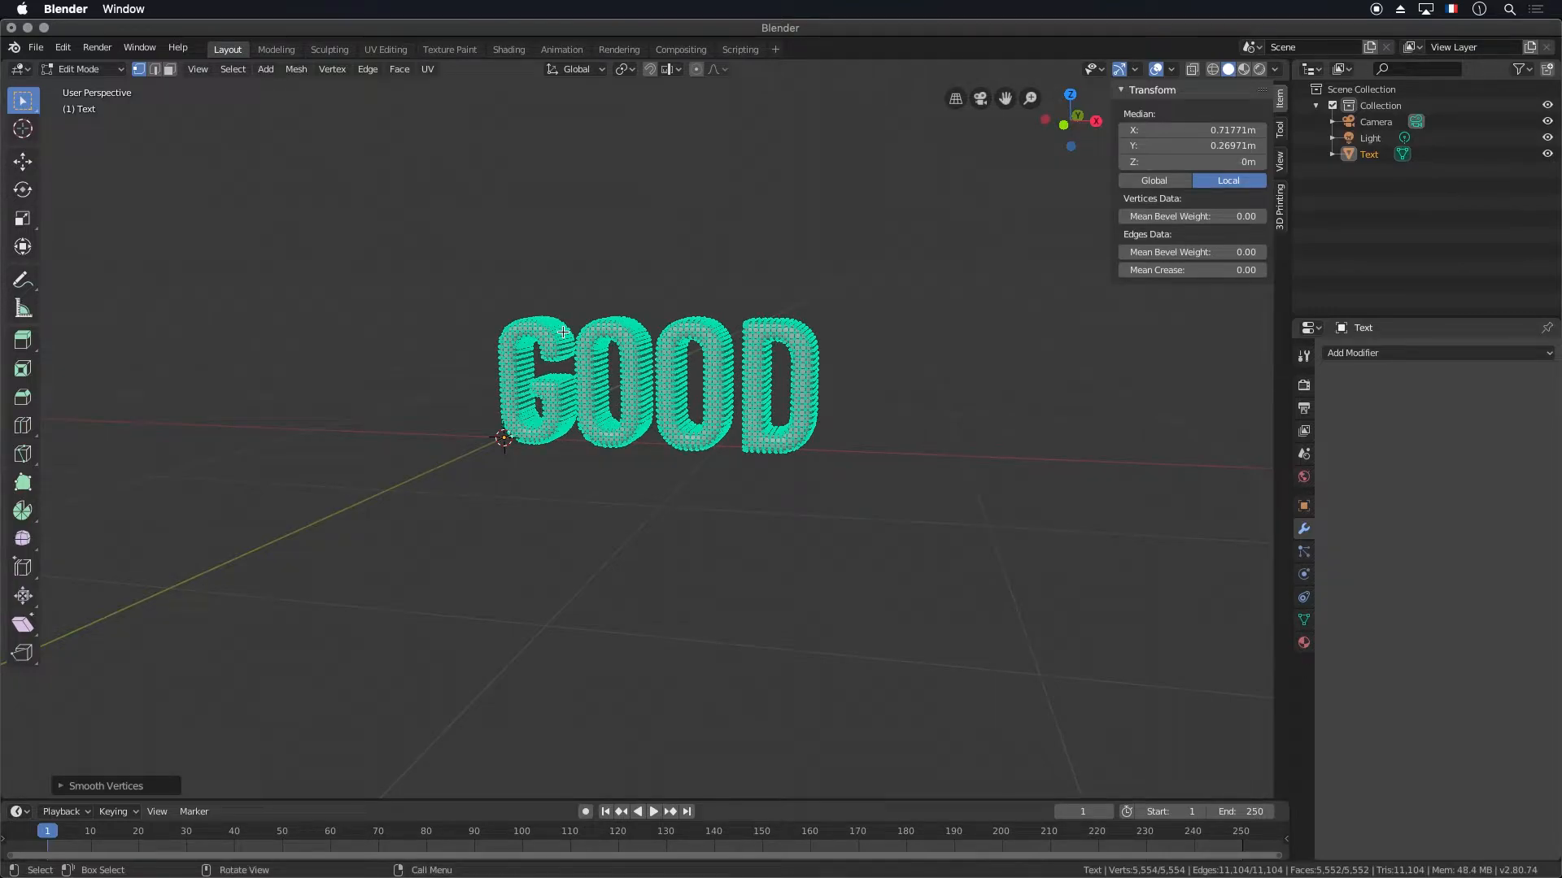
middle_drag(673, 307, 664, 330)
scroll(656, 335, up, 4)
scroll(664, 330, up, 2)
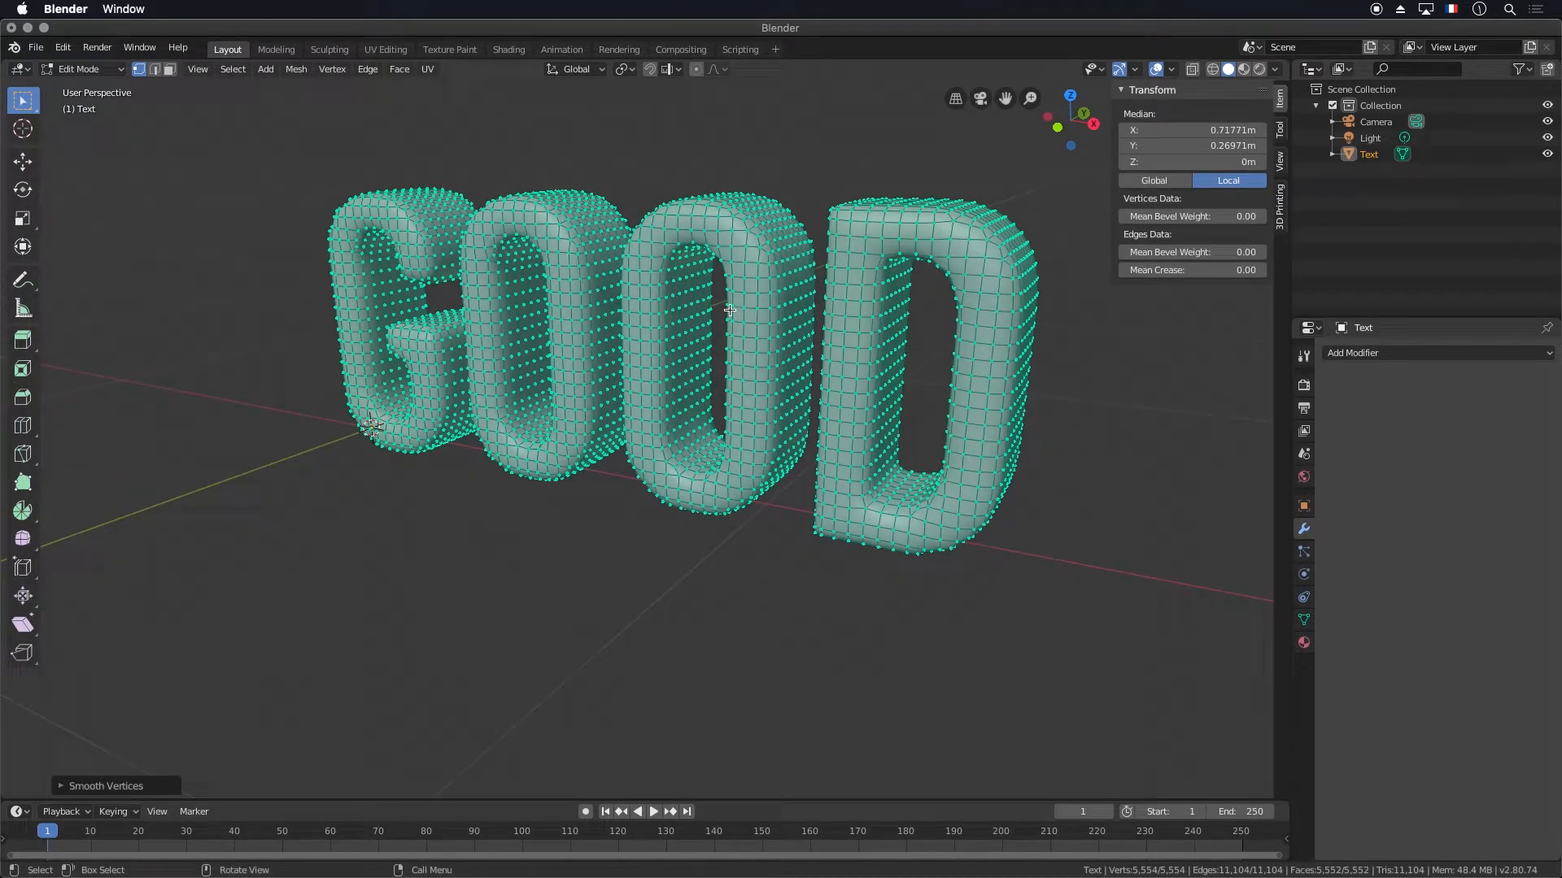
Undo the last two smoothing passes, run Smooth Vertices three times on all vertices, and return to Object Mode
key(ctrl+z)
key(ctrl+z)
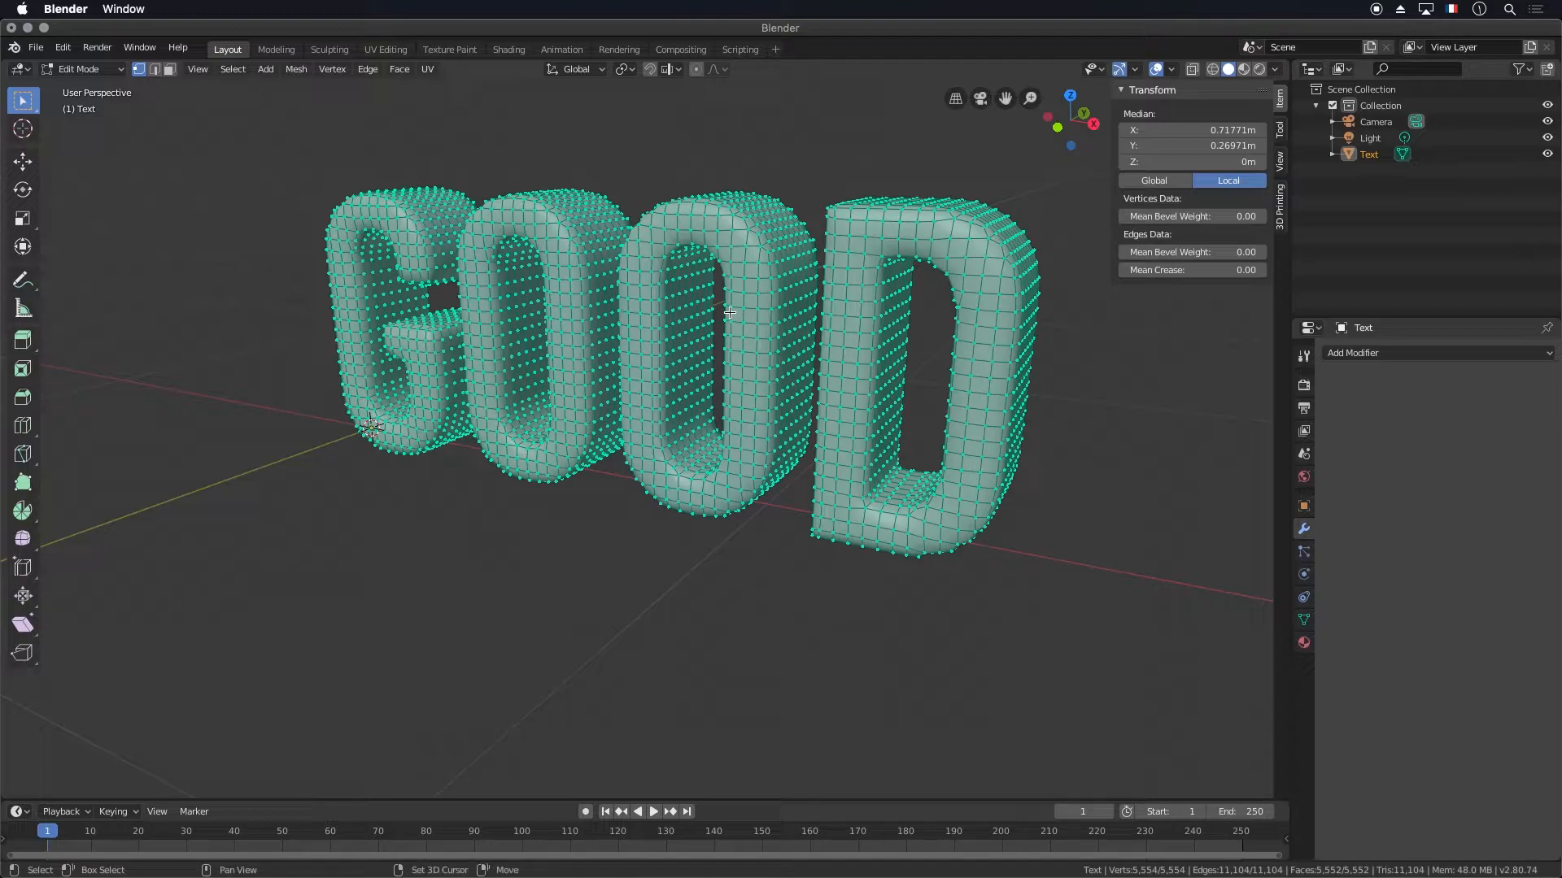
click(330, 71)
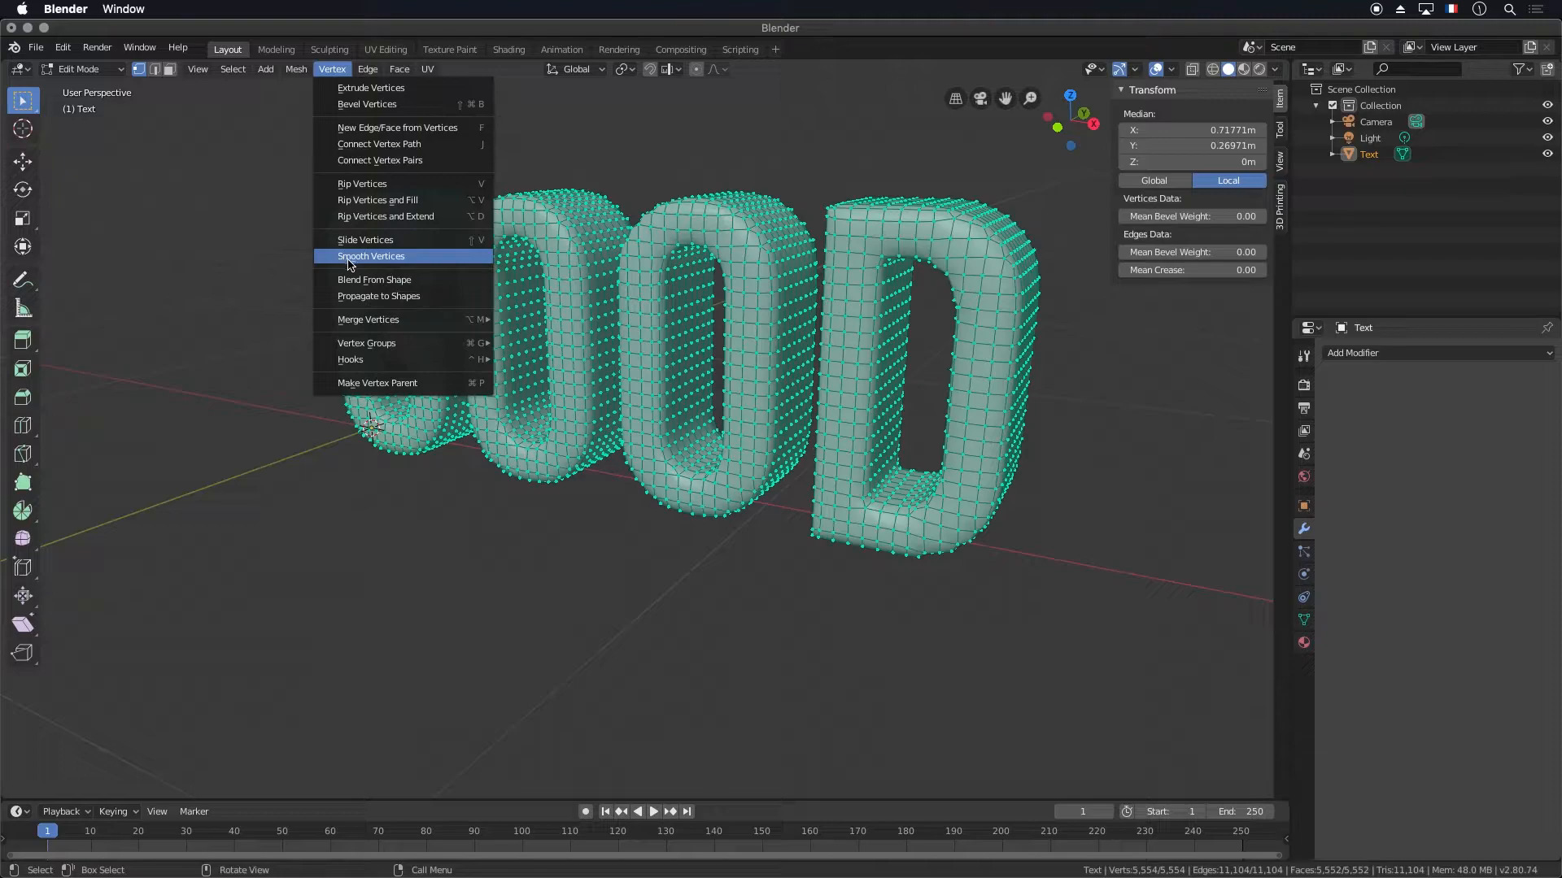
click(398, 257)
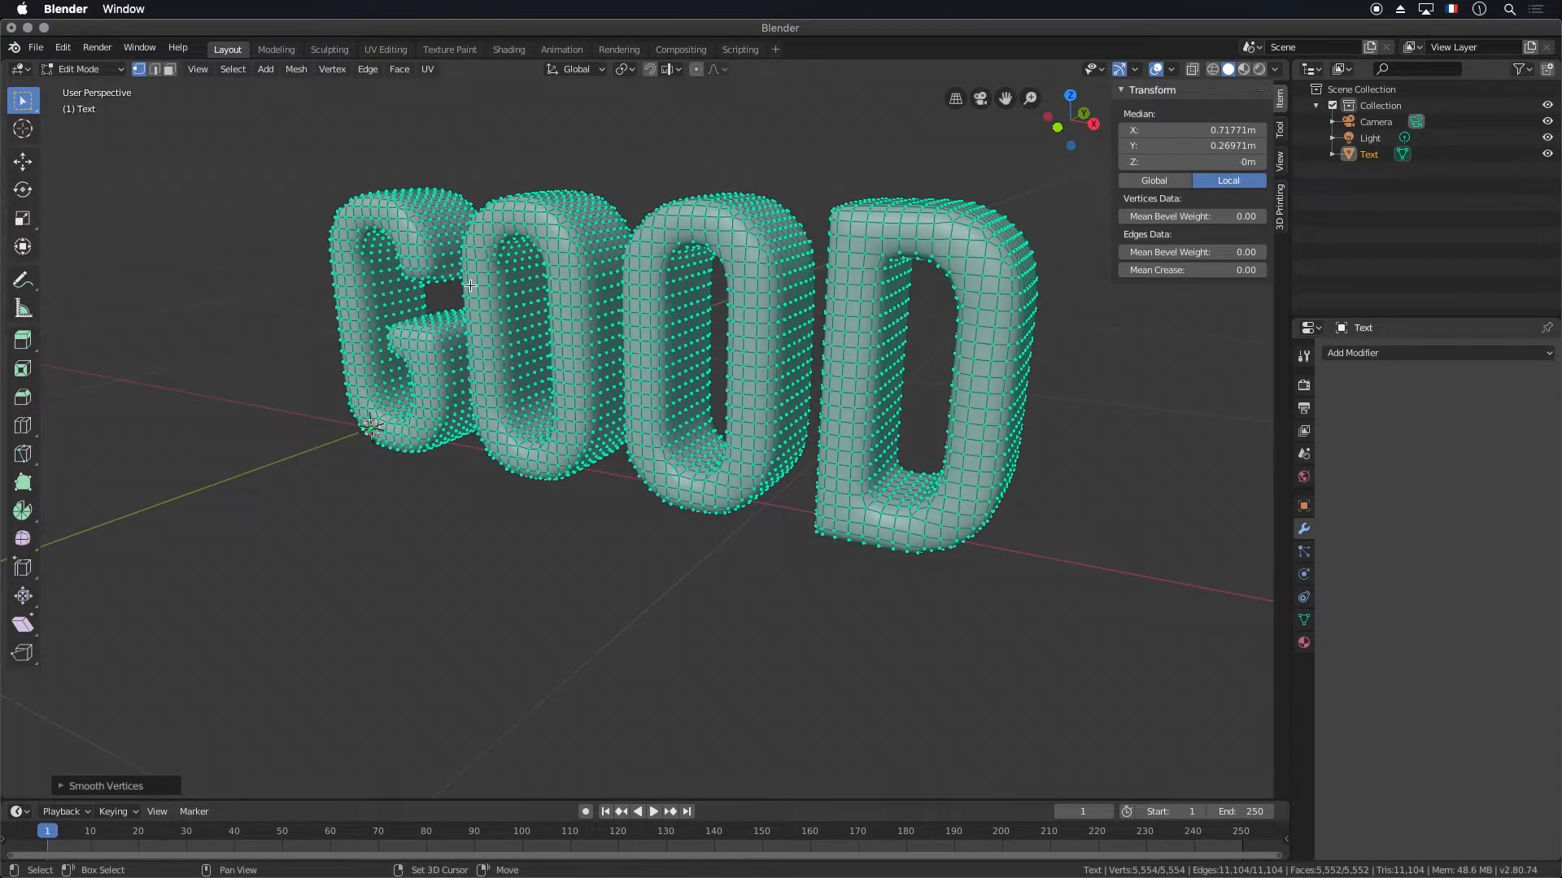
key(shift+r)
key(shift+r)
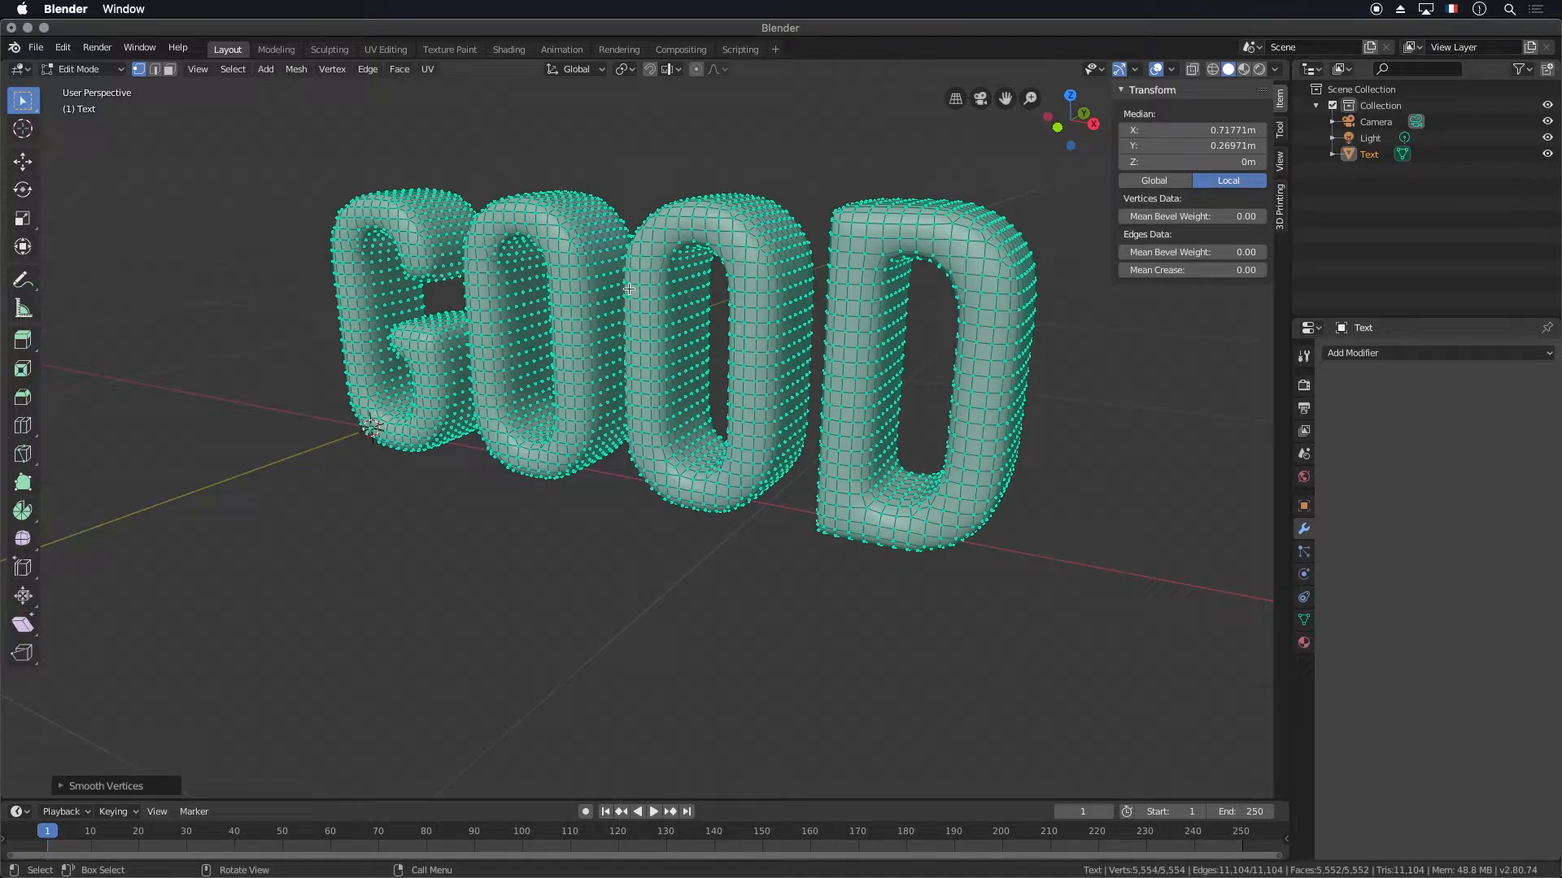
key(Tab)
middle_drag(602, 370, 717, 363)
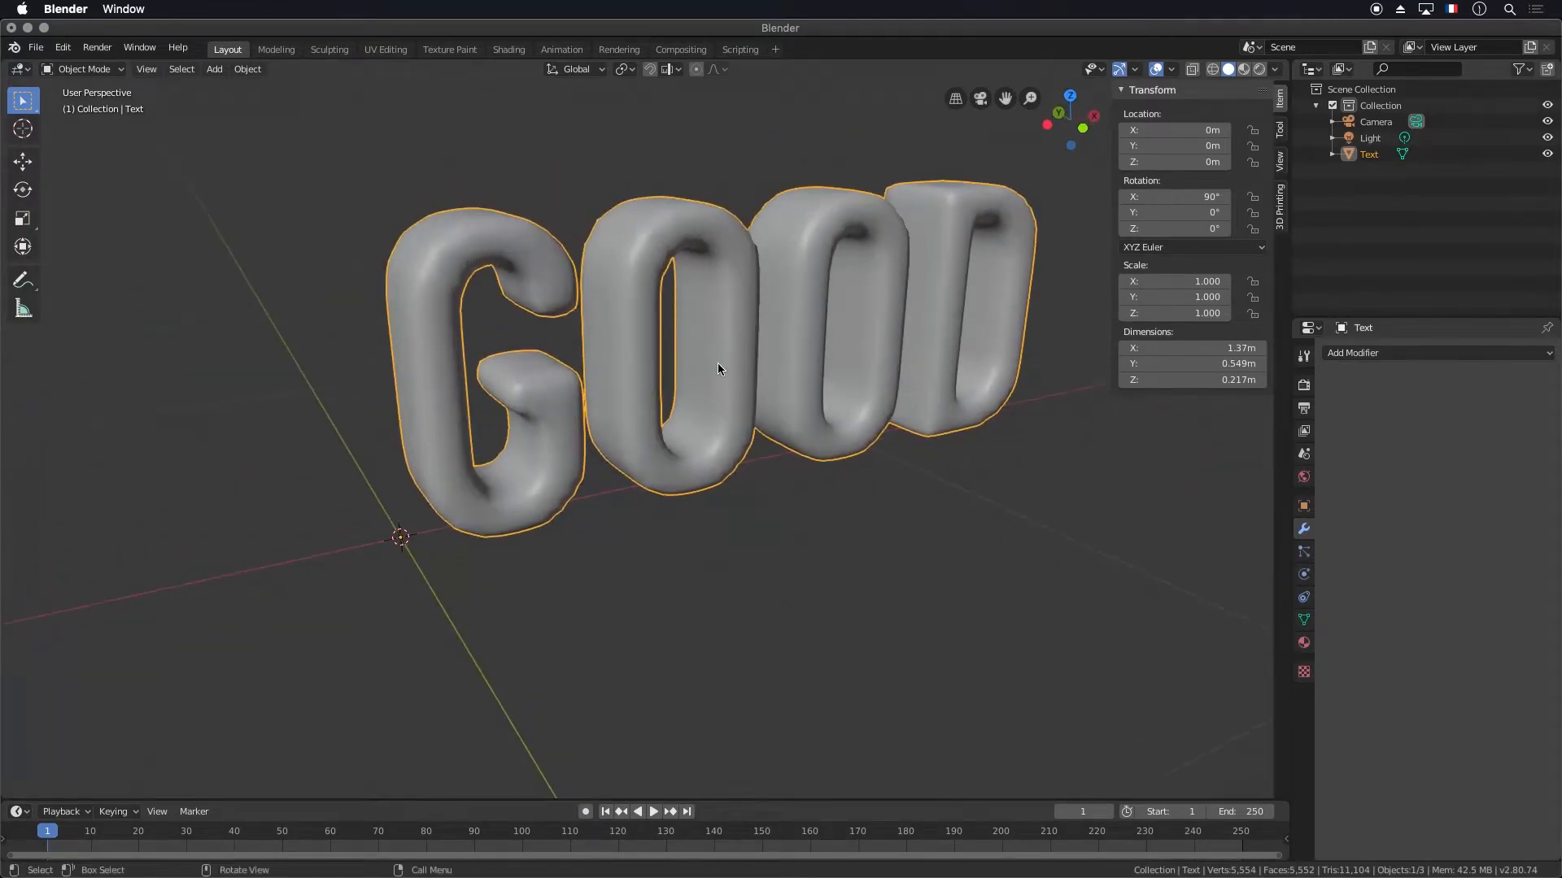
scroll(717, 363, up, 5)
scroll(717, 363, down, 8)
scroll(717, 362, down, 2)
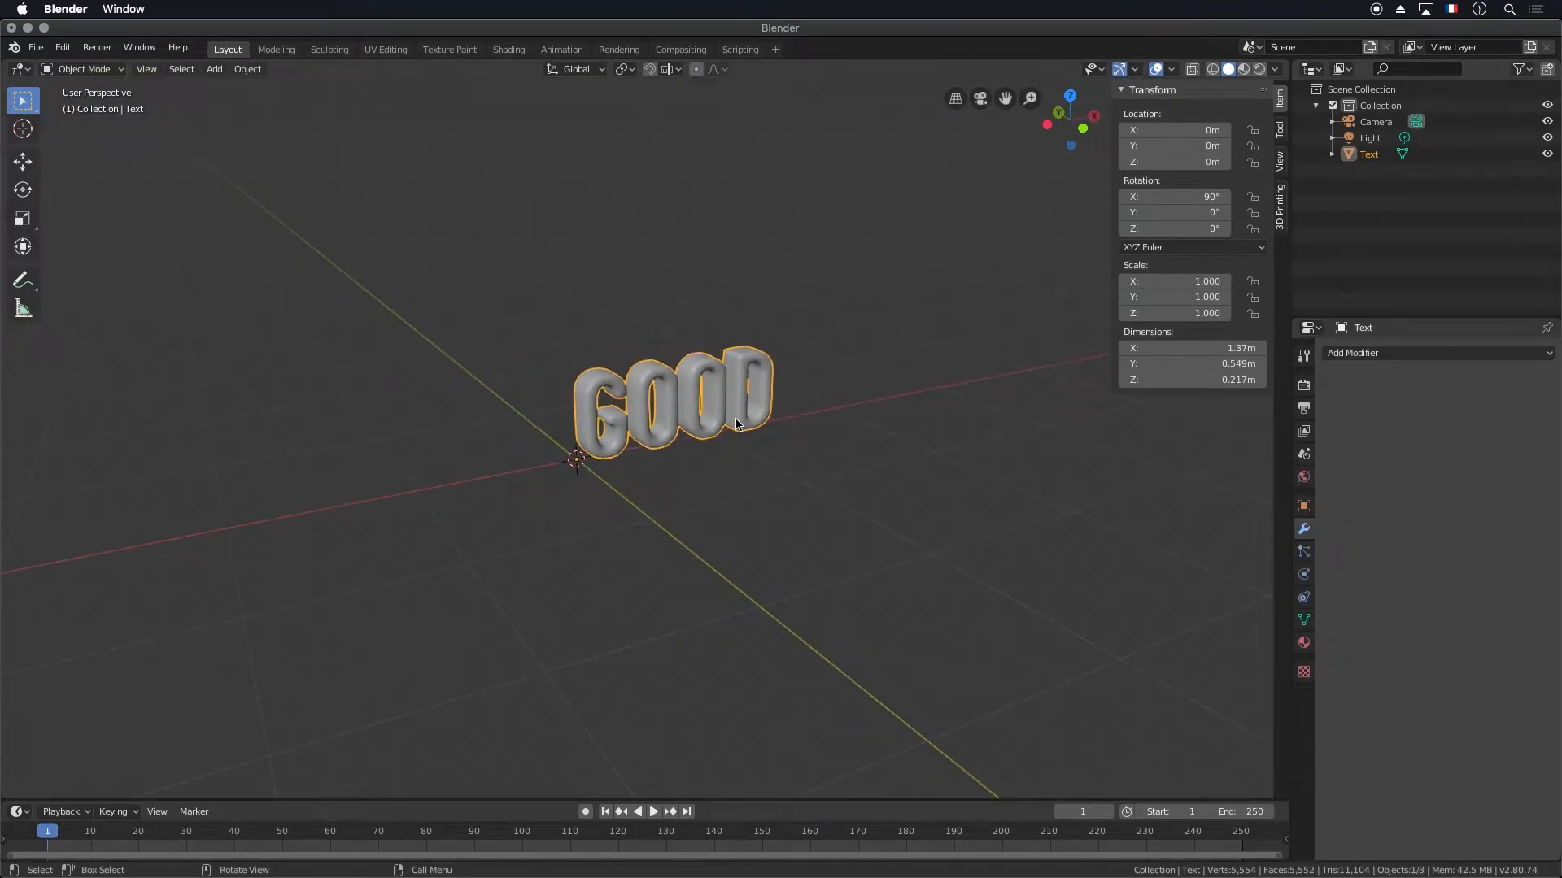
scroll(716, 378, up, 8)
middle_drag(716, 378, 618, 409)
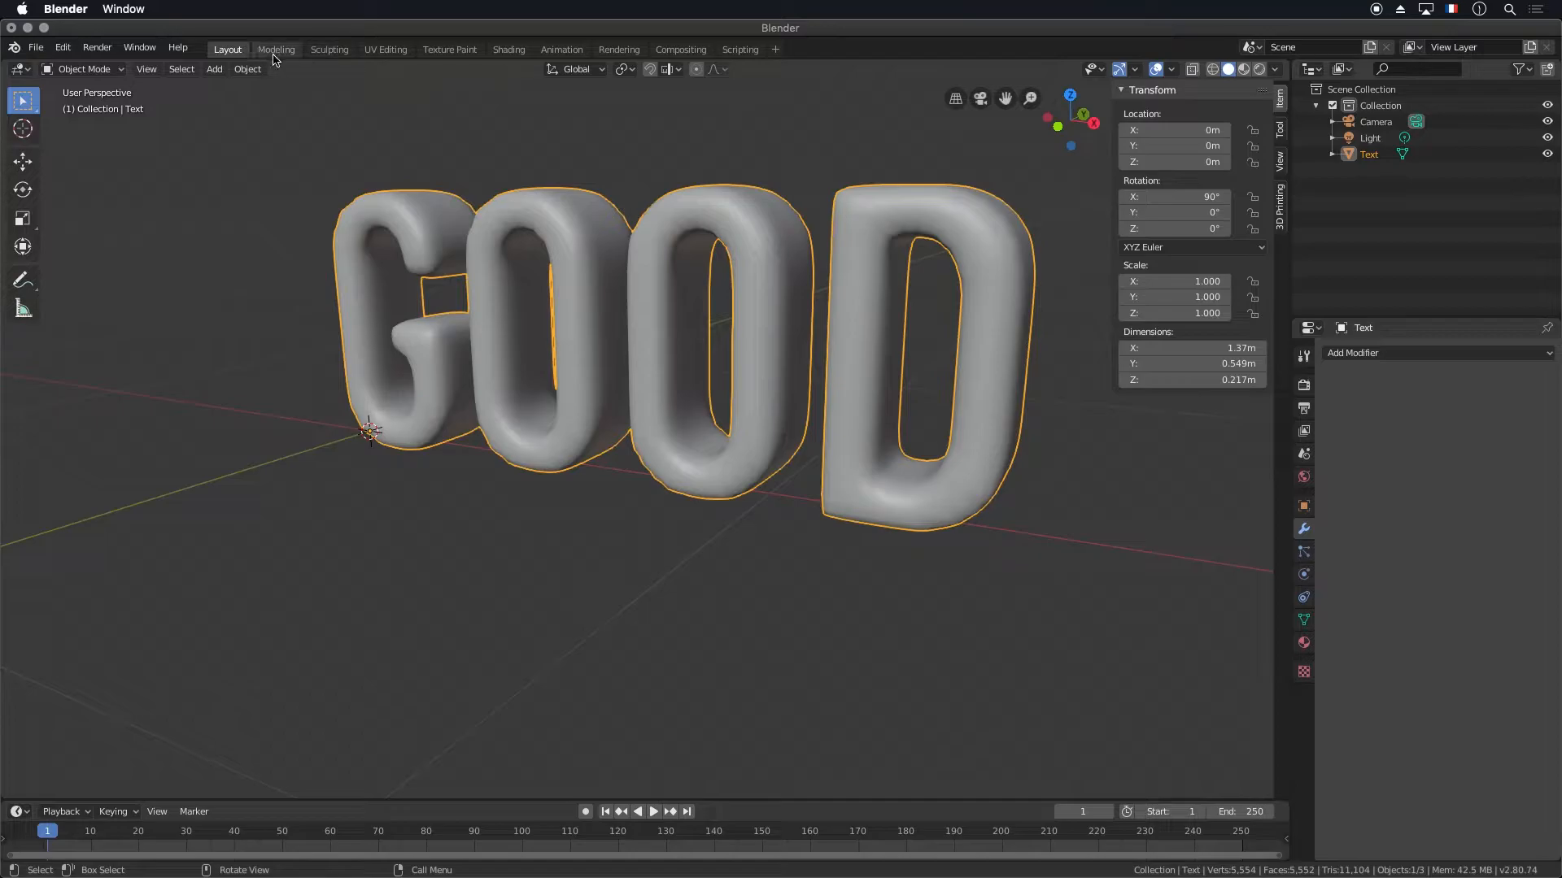
Switch to the Sculpting workspace and select the Snake Hook brush with a radius of 109 px
click(329, 49)
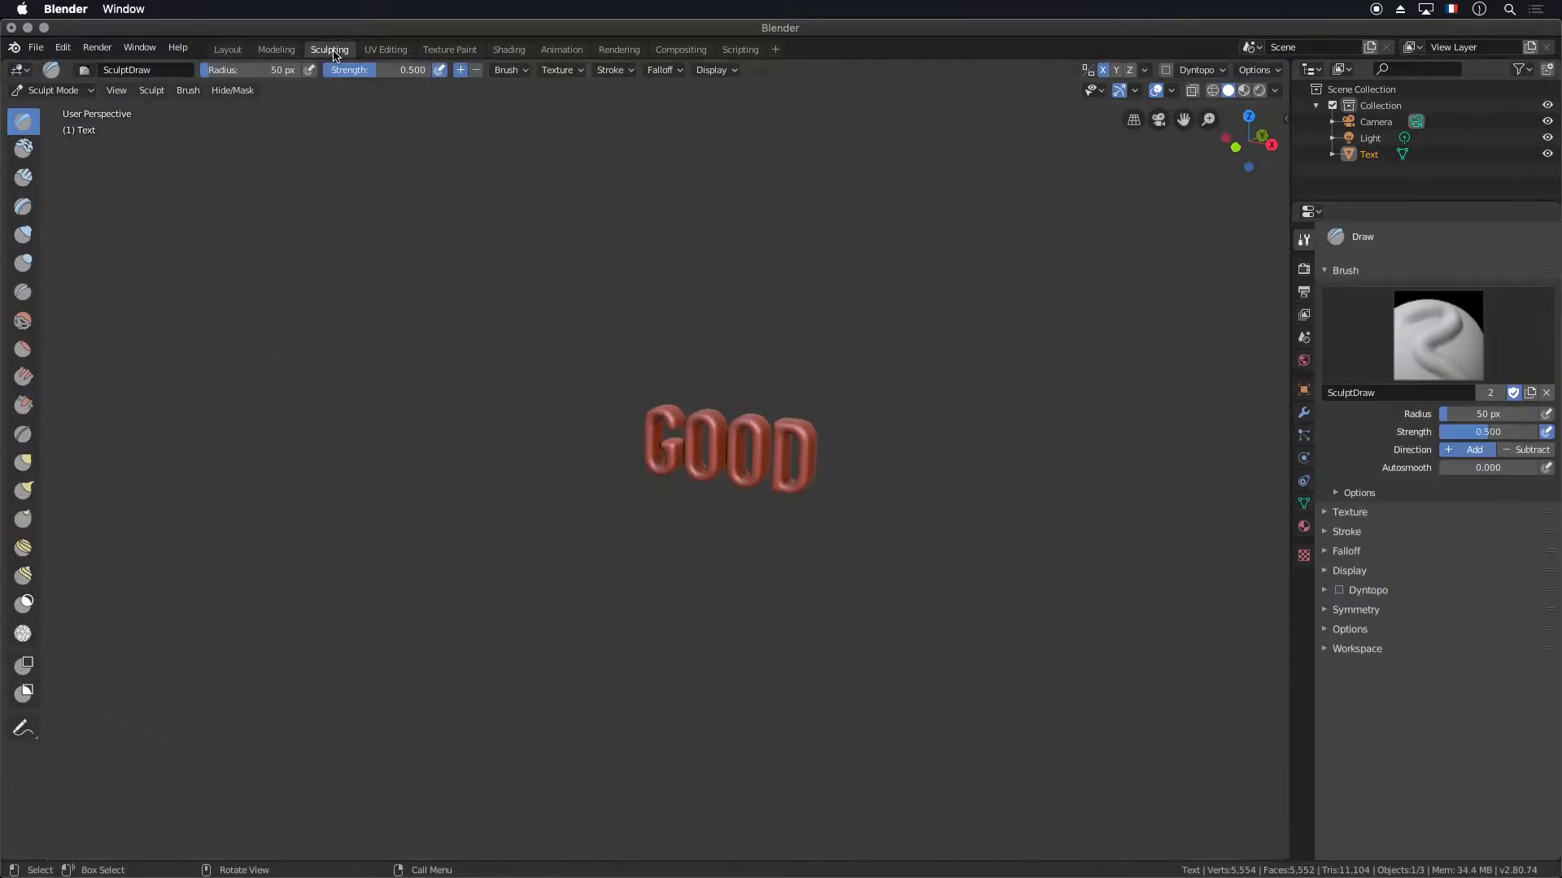
scroll(675, 443, up, 10)
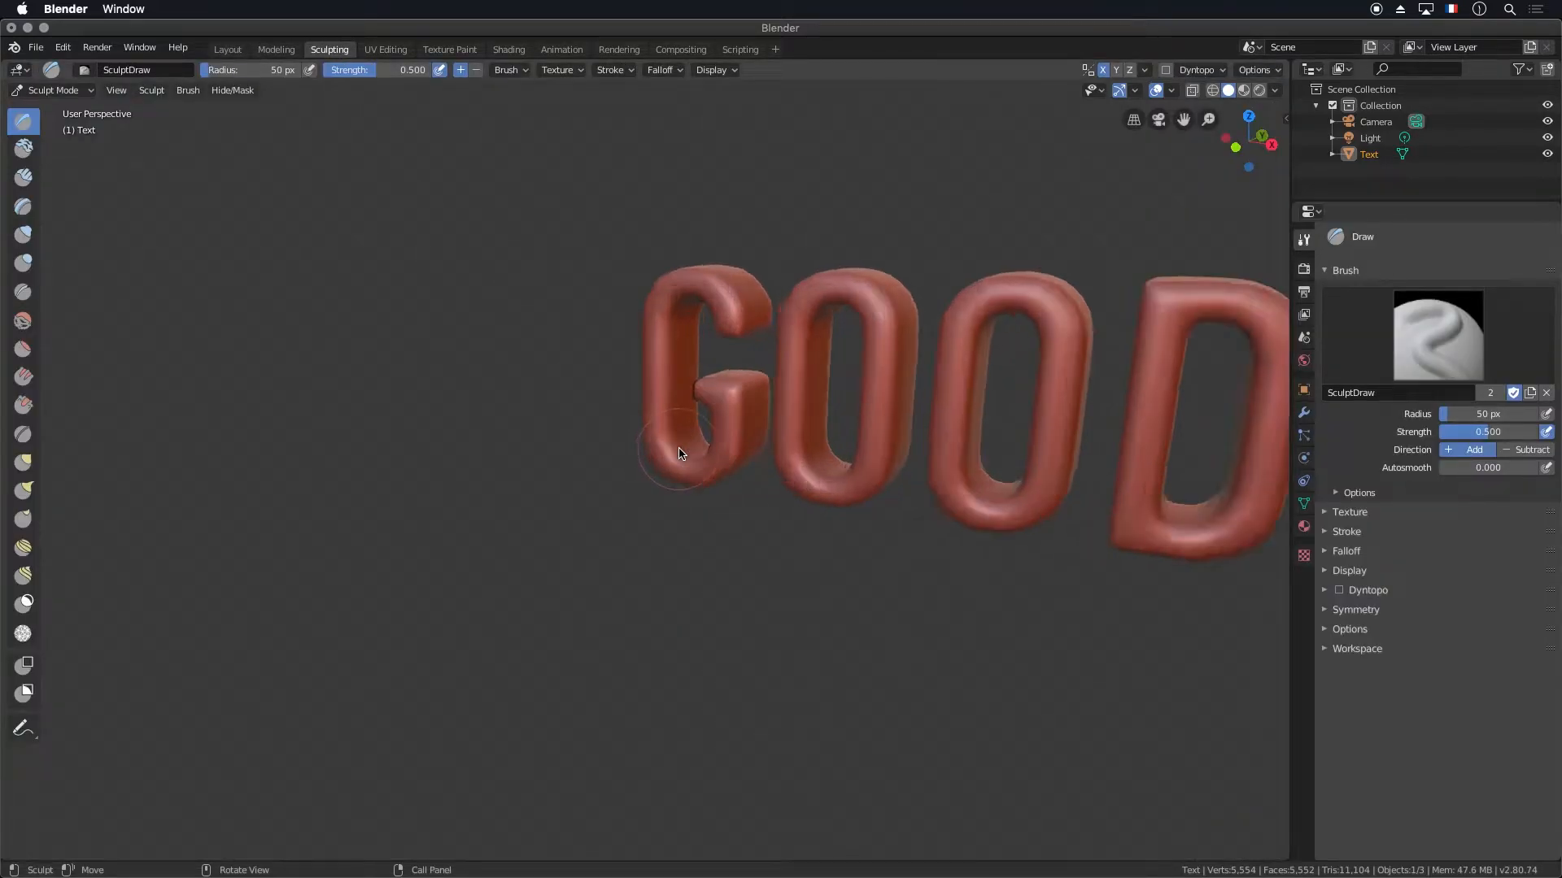
click(26, 491)
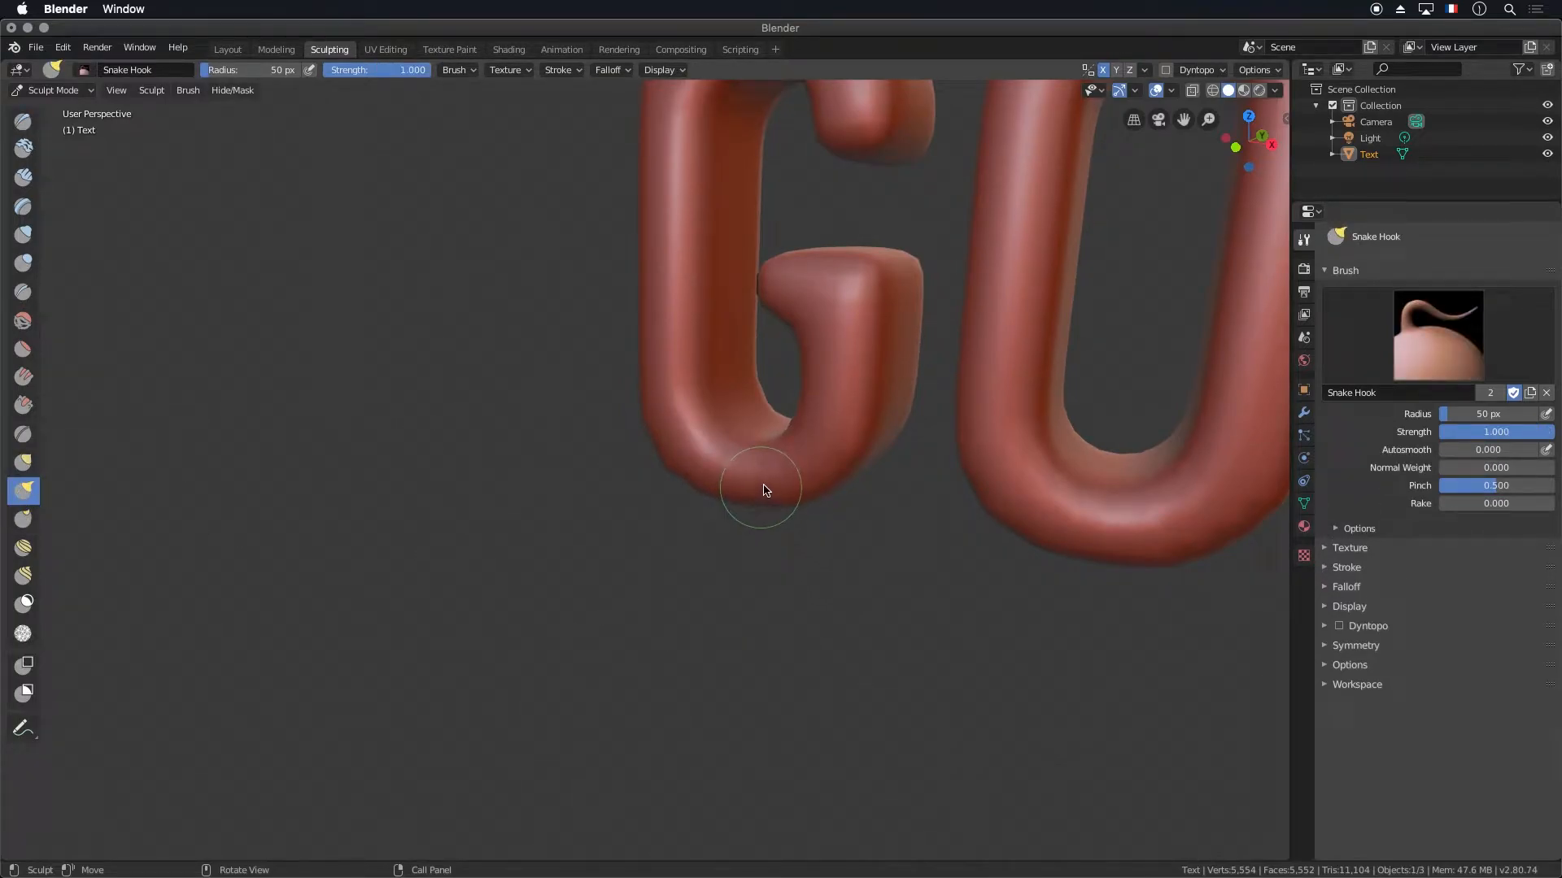
click(250, 70)
text(109)
key(Return)
Try pulling a drip down from the bottom of the G in perspective view, and undo it
drag(773, 501, 759, 639)
middle_drag(946, 717, 931, 662)
key(ctrl+z)
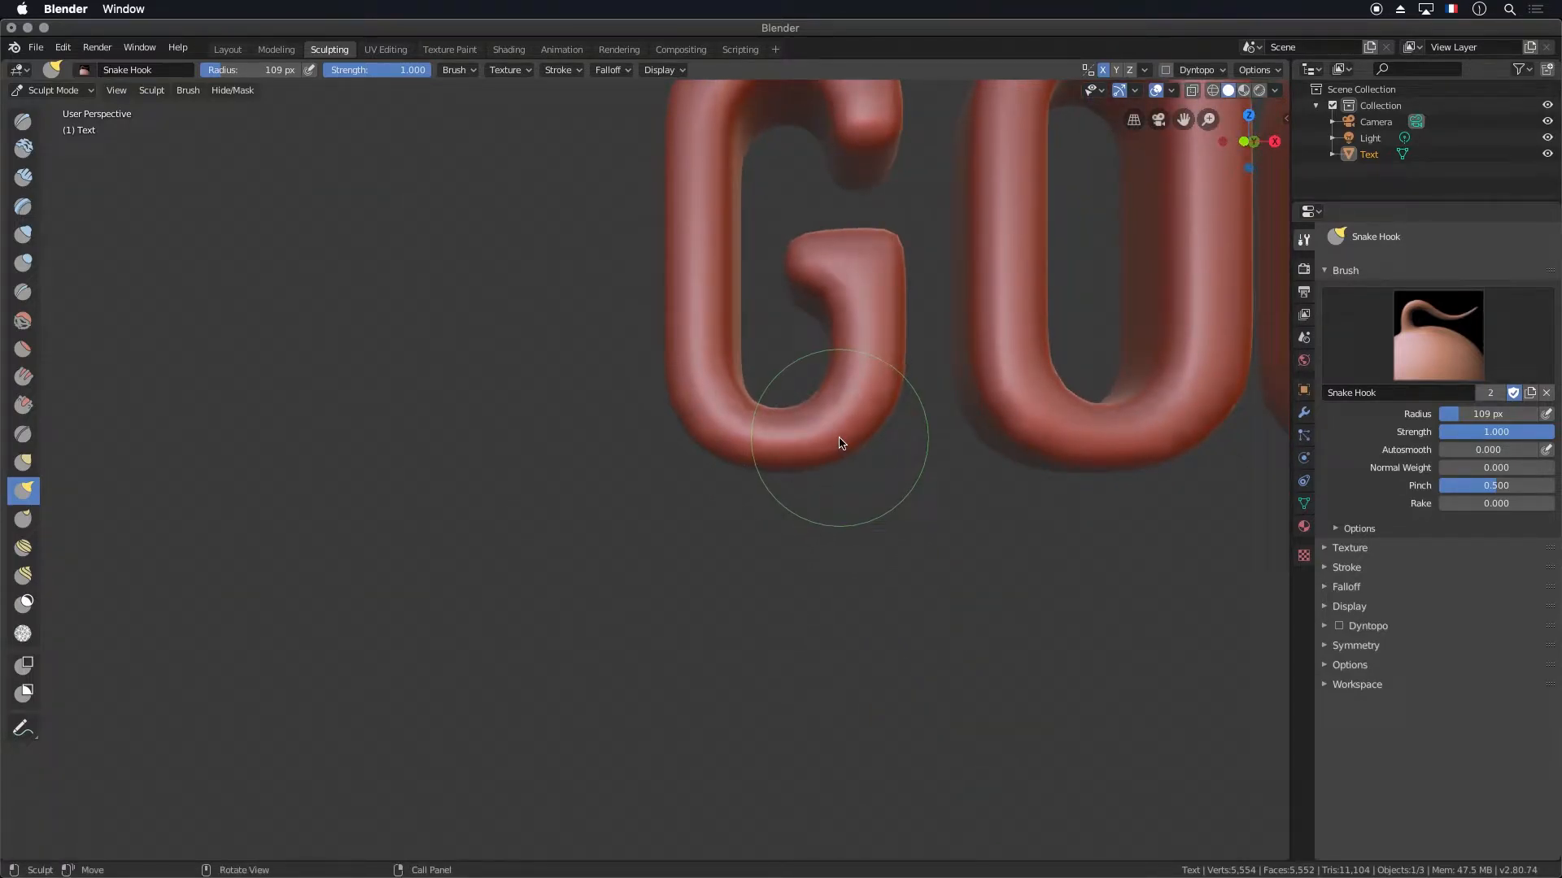
In front view, pull drips down from the bottoms of the G and the first O, undoing one extra stroke
key(KP_1)
drag(840, 444, 821, 530)
drag(1000, 436, 1008, 505)
shift+middle_drag(1052, 251, 793, 439)
drag(808, 298, 808, 373)
key(super+z)
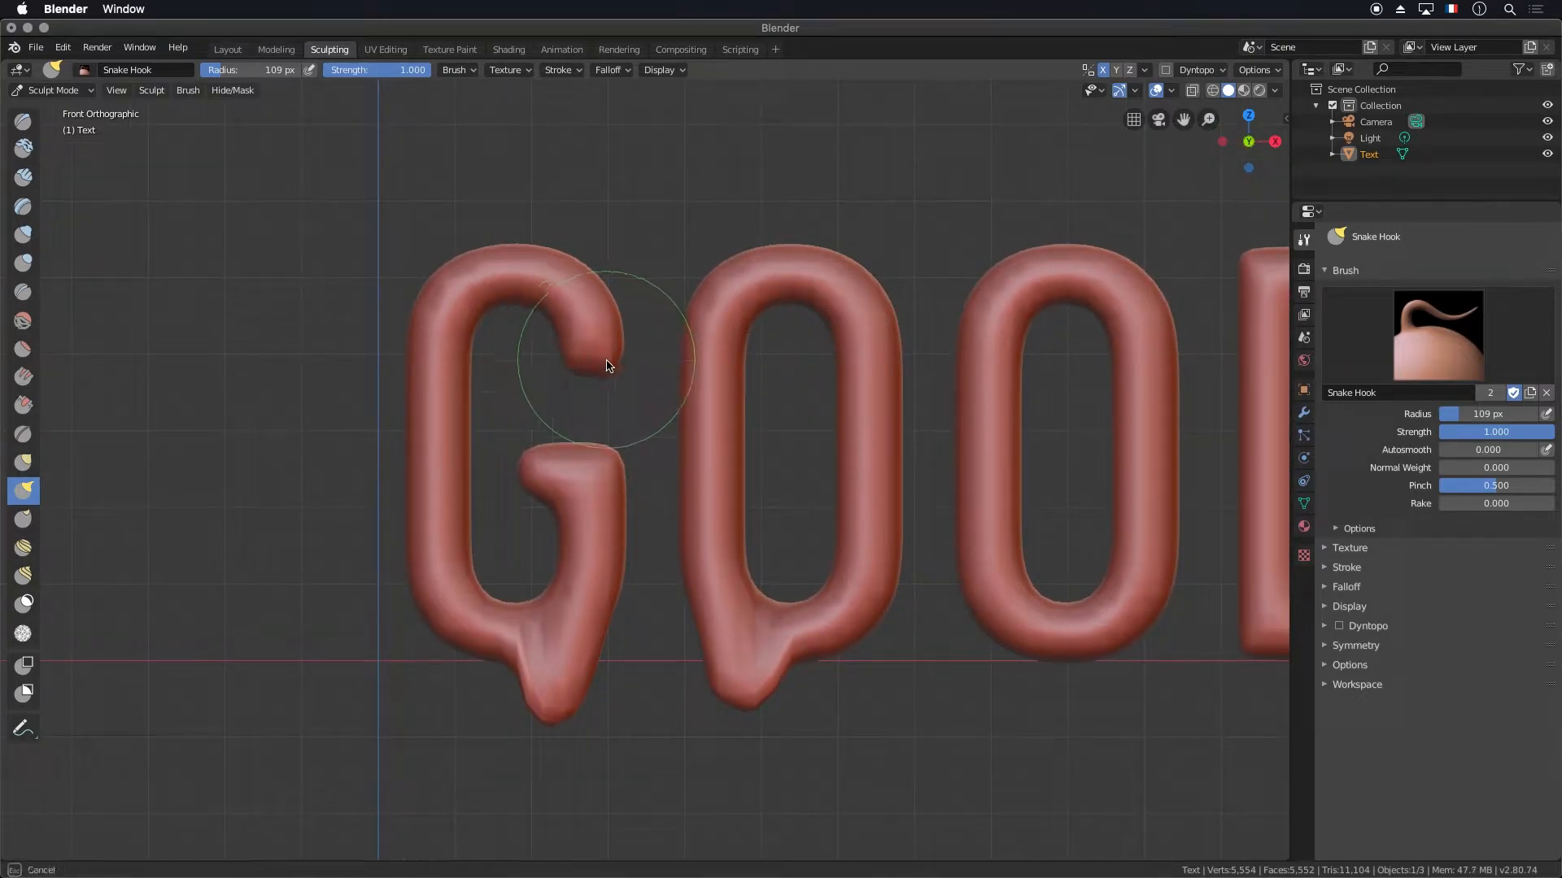
Pull the G's upper end down into a point and, with an 84 px radius, a drip from the second O's bottom
right_click(607, 367)
mouse_move(606, 367)
mouse_down()
mouse_move(545, 369)
mouse_move(610, 358)
mouse_move(604, 403)
mouse_up()
mouse_move(979, 512)
middle_down()
mouse_move(943, 480)
mouse_move(749, 429)
mouse_move(773, 407)
middle_up()
shift+middle_drag(1068, 481, 711, 472)
right_click(736, 667)
drag(683, 664, 728, 677)
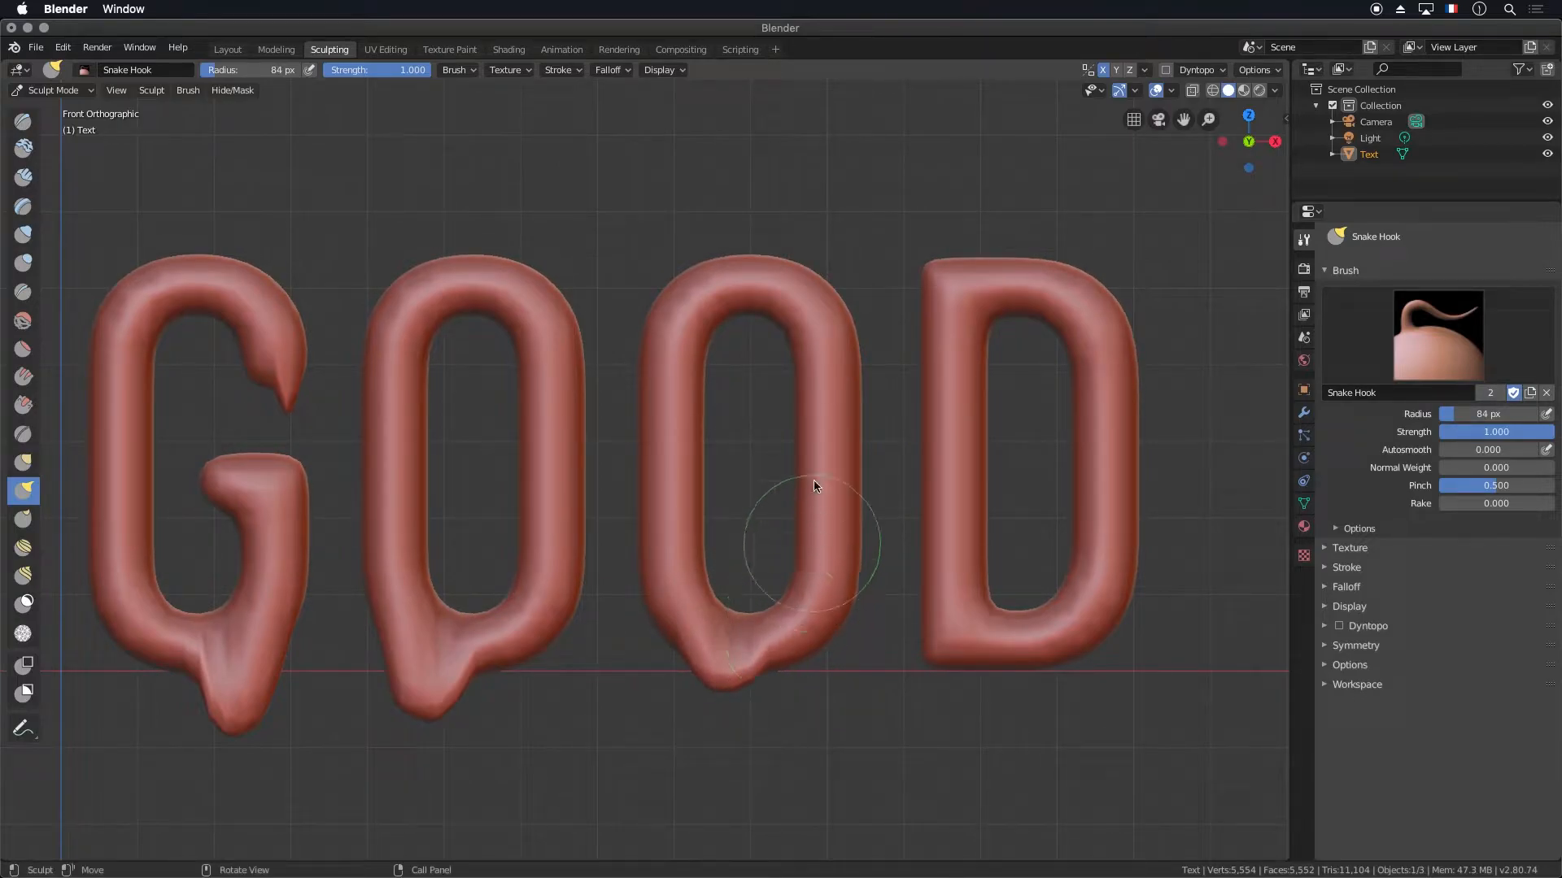
Nudge both sides of the second O inward and pull a drip from the D's lower-left corner
drag(842, 462, 829, 466)
drag(649, 468, 661, 473)
drag(950, 657, 965, 696)
middle_drag(840, 529, 813, 565)
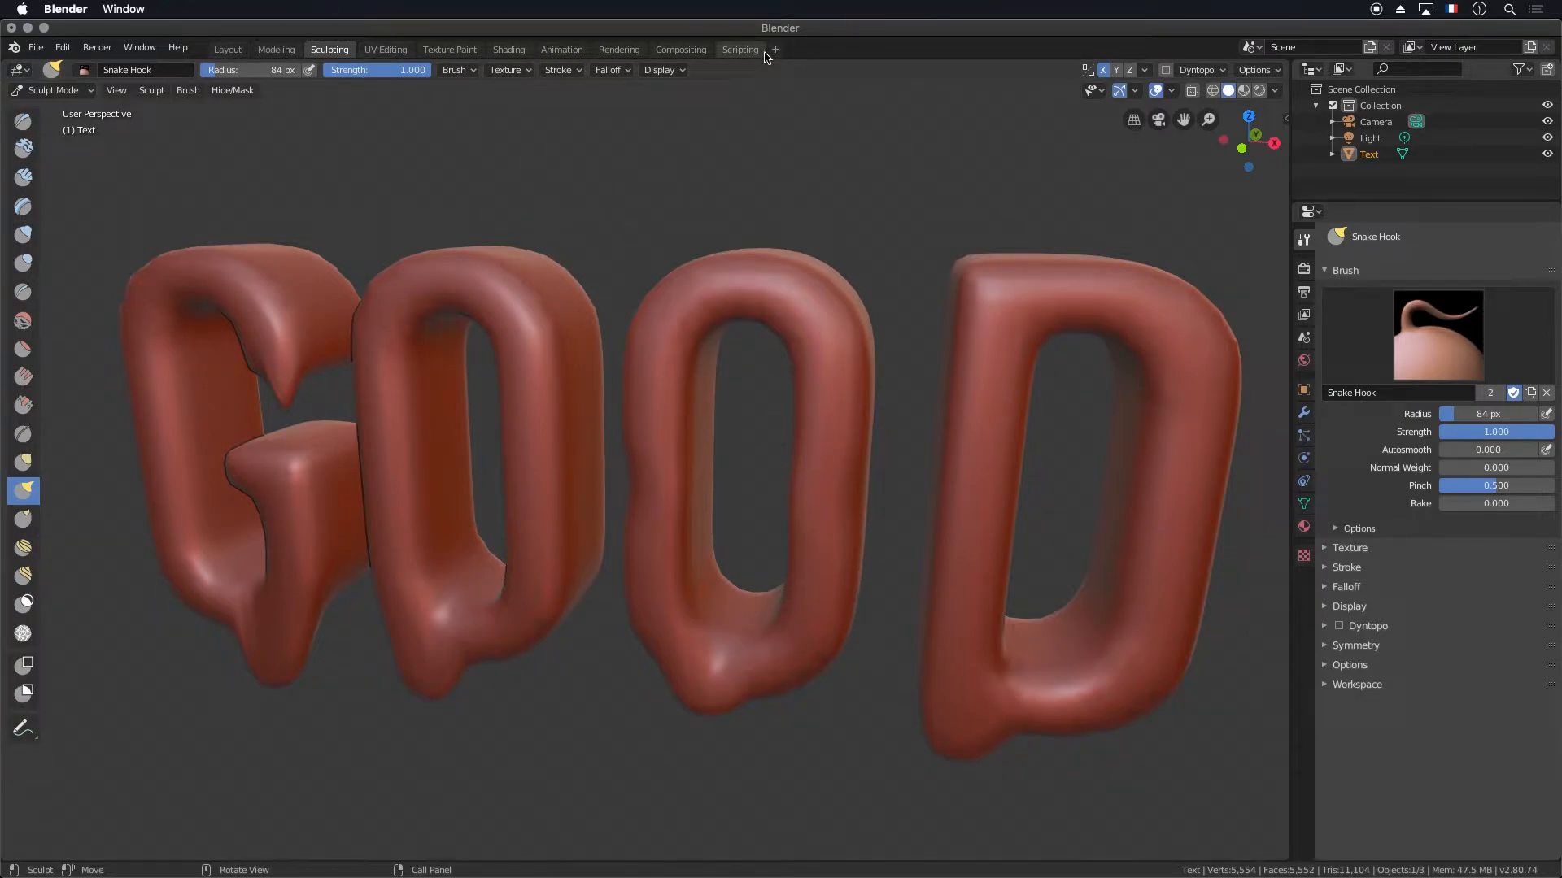
Return to the Layout workspace and undo all the drip strokes sculpted on the GOOD lettering in Sculpt Mode
click(227, 50)
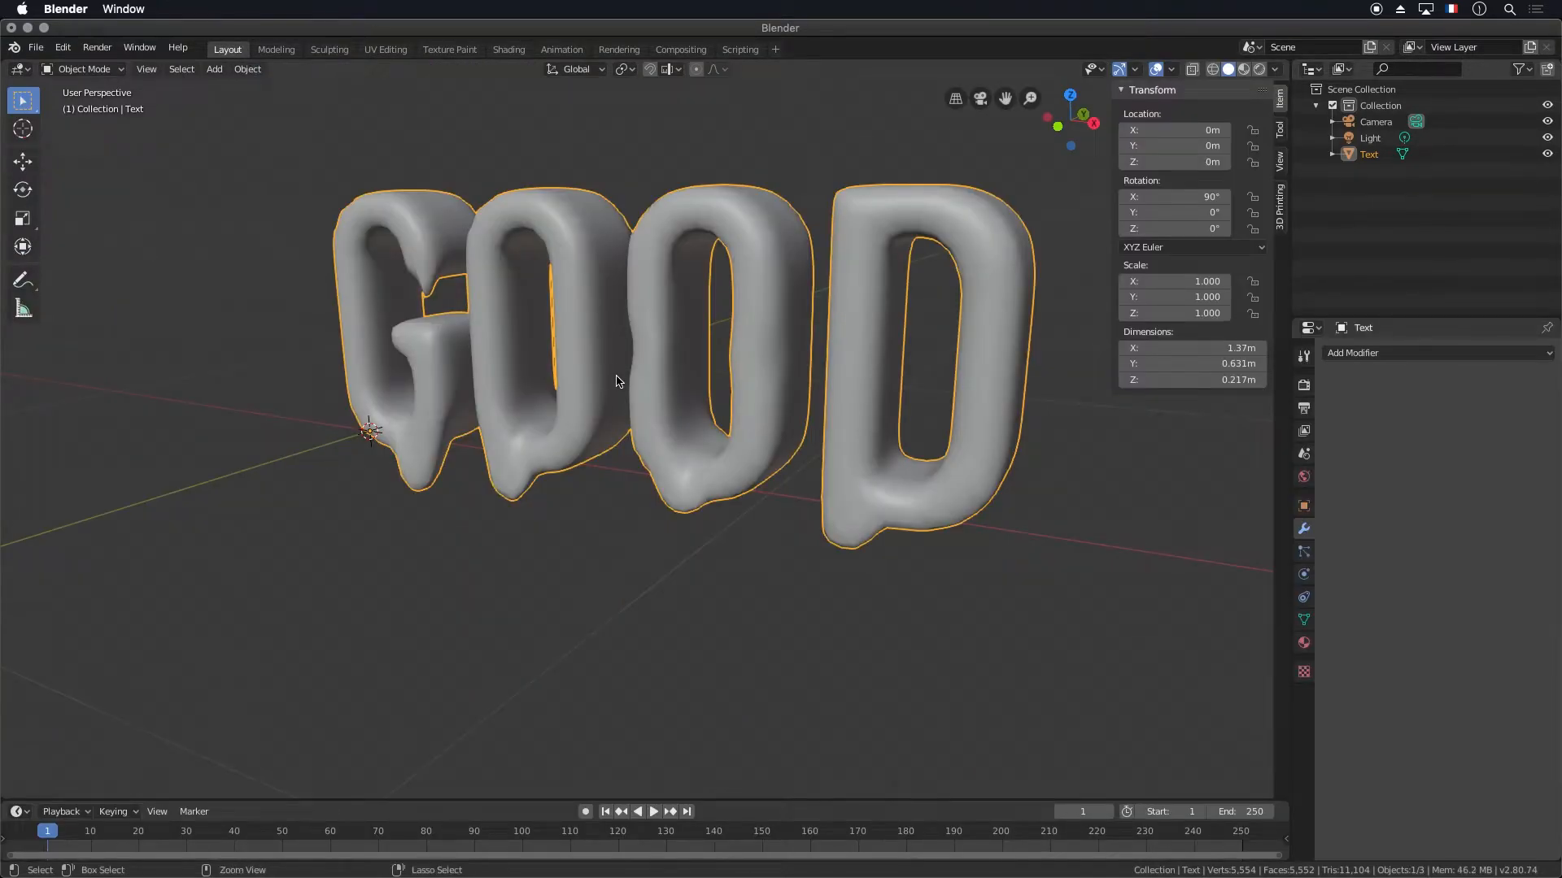
key(ctrl+Tab)
drag(618, 382, 694, 446)
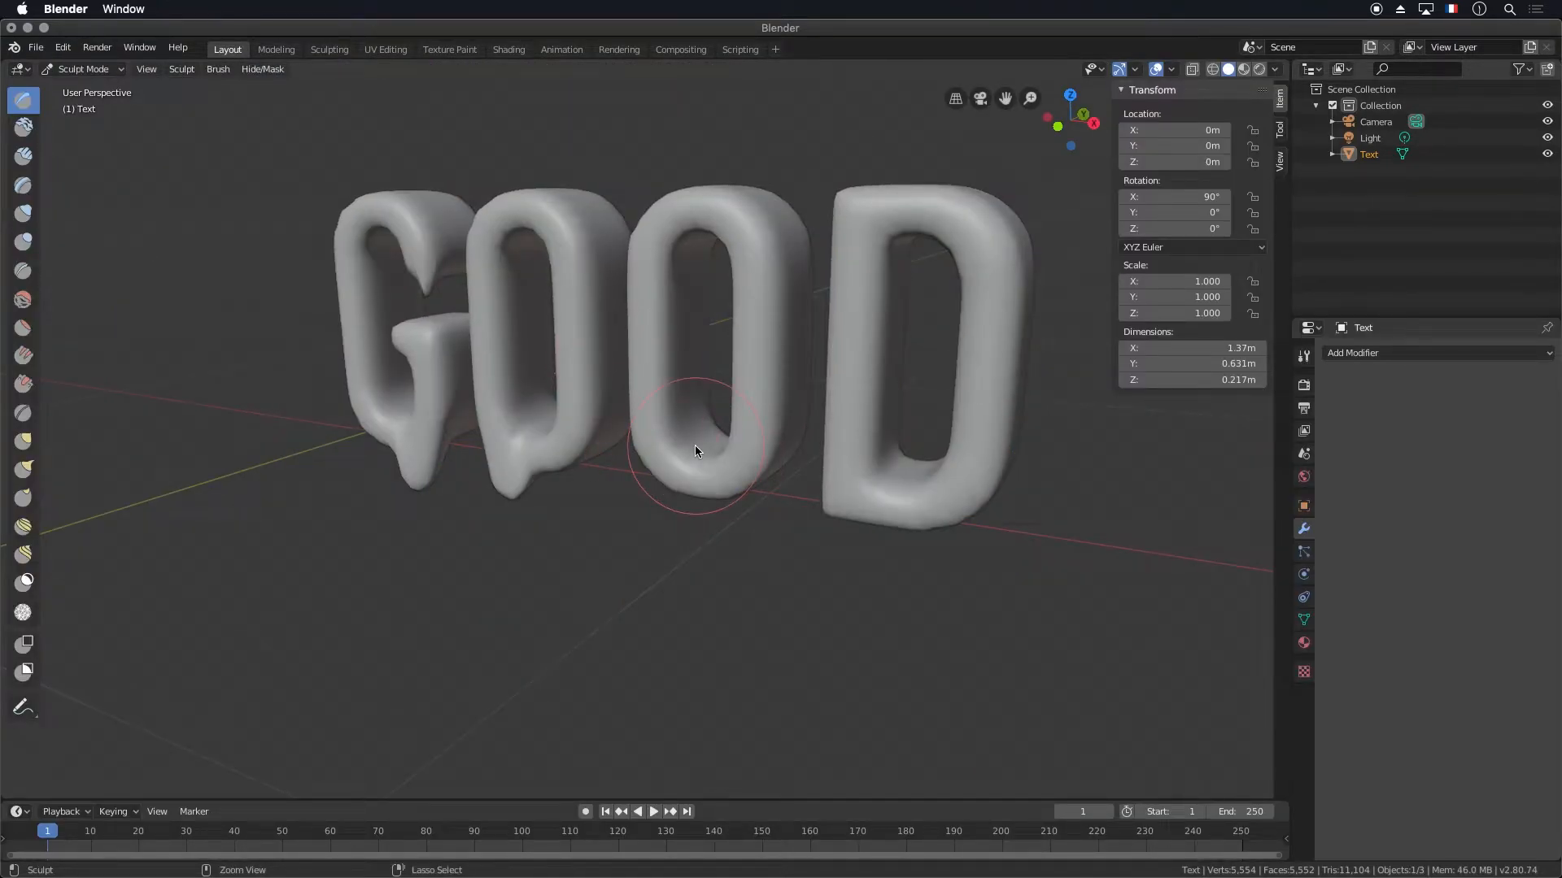
key(ctrl+z)
key(ctrl+z)
key(ctrl+z)
key(ctrl+z)
Switch the GOOD lettering back to Object Mode
scroll(598, 441, up, 5)
scroll(594, 439, down, 6)
scroll(595, 436, up, 3)
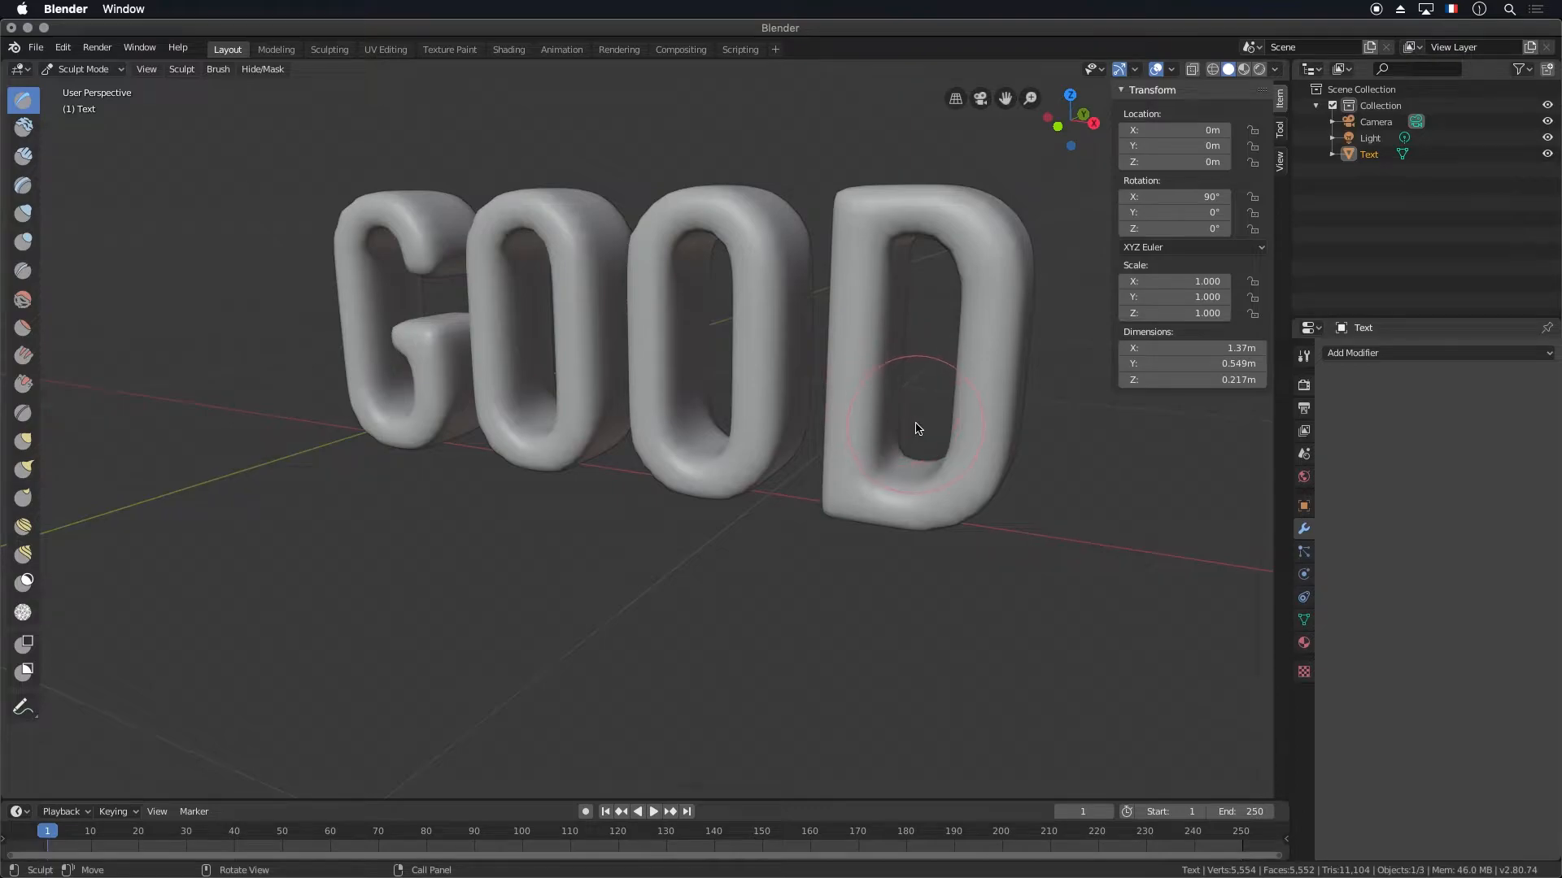
scroll(915, 427, up, 2)
scroll(912, 424, down, 5)
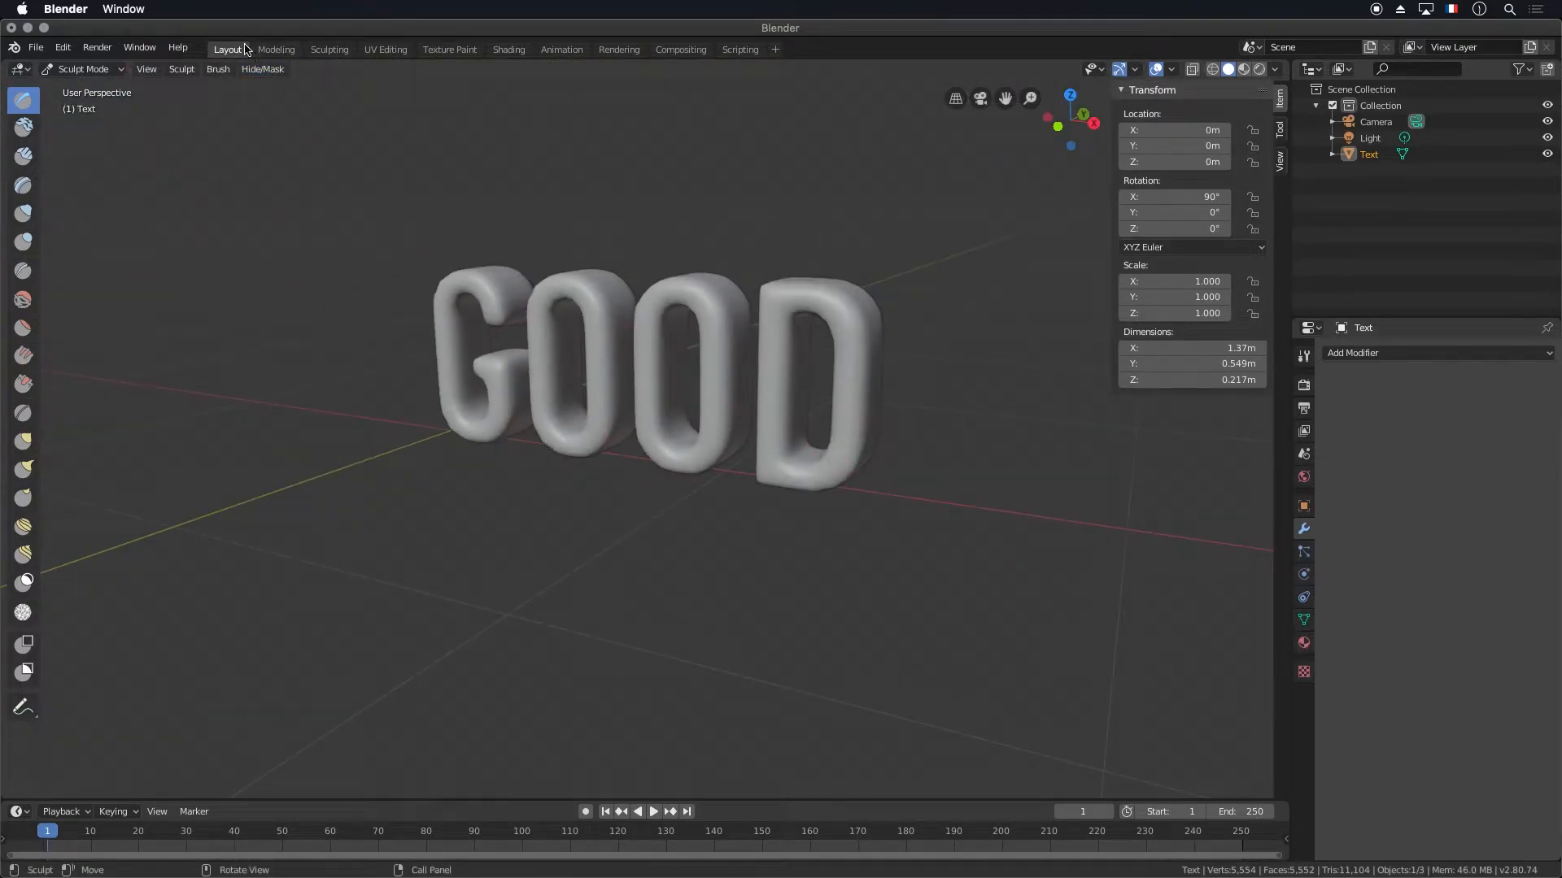
key(Tab)
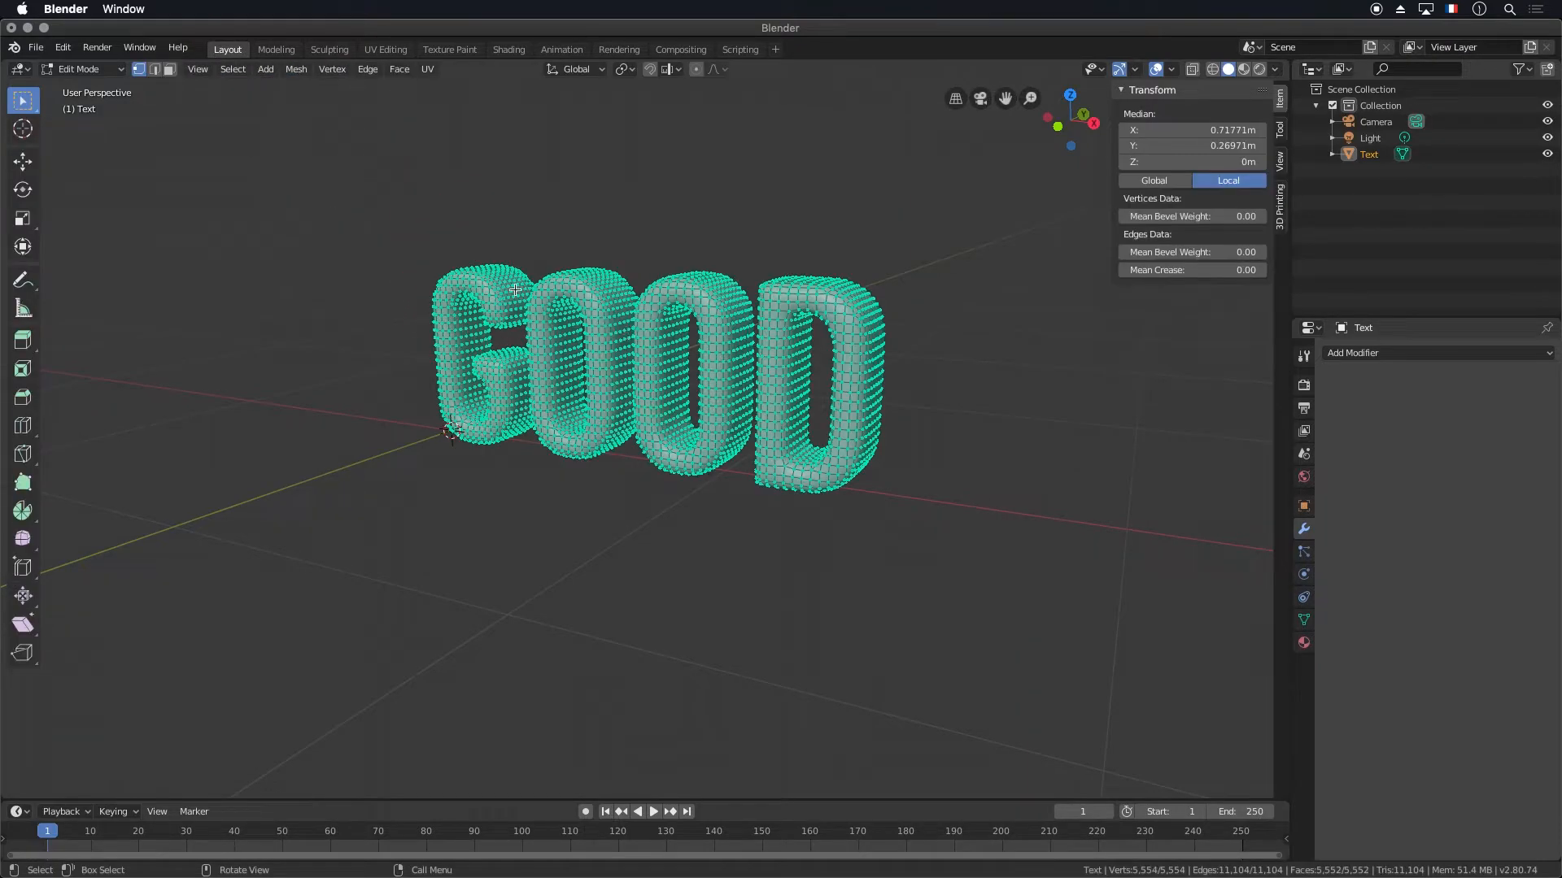
key(Tab)
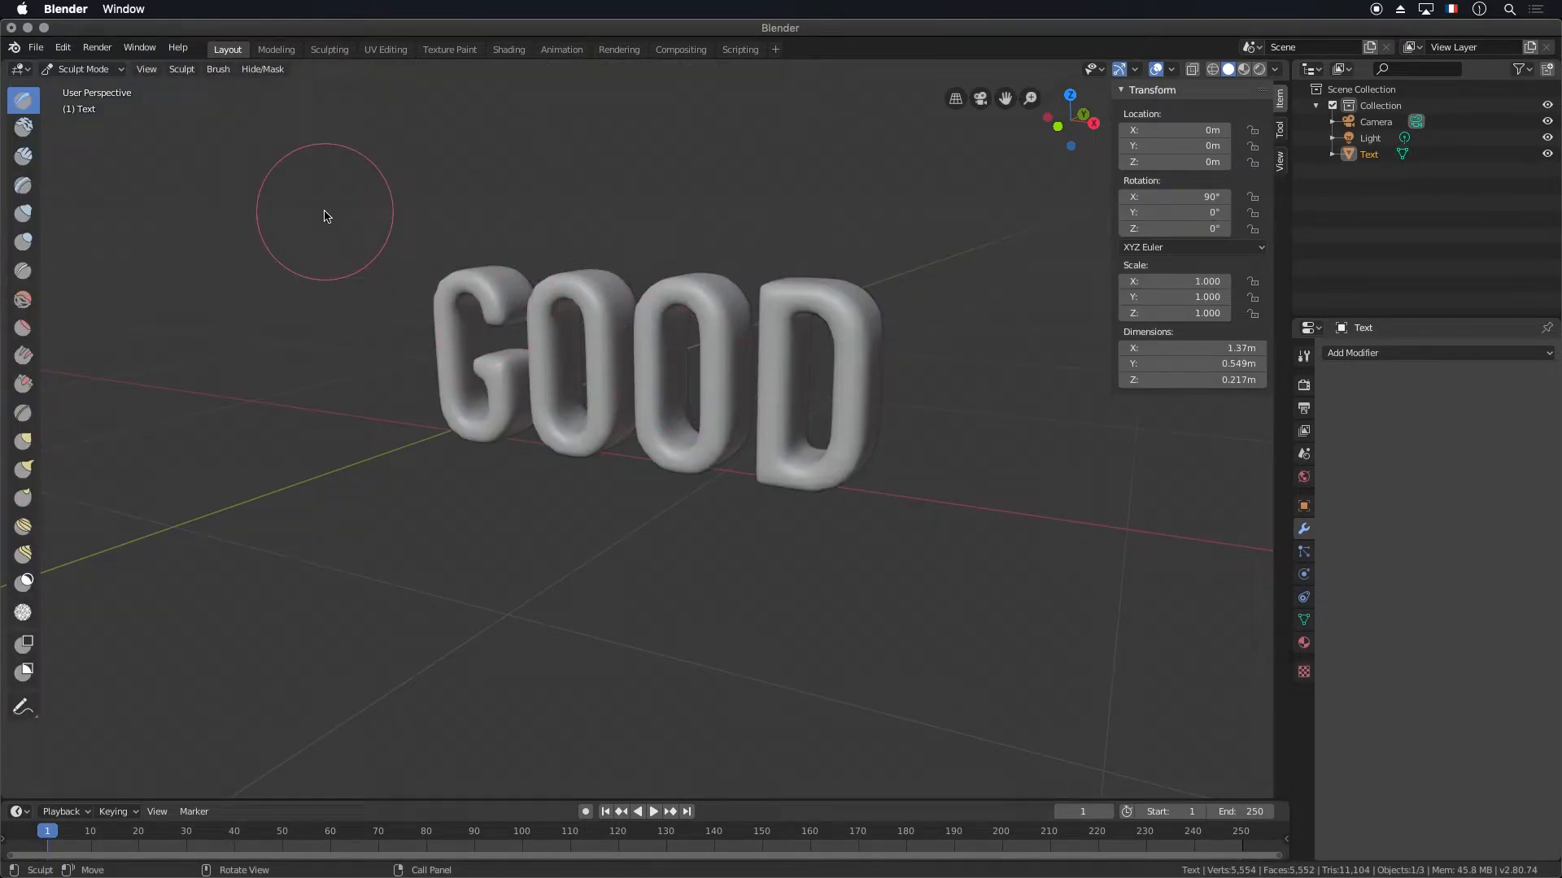
click(110, 70)
click(105, 83)
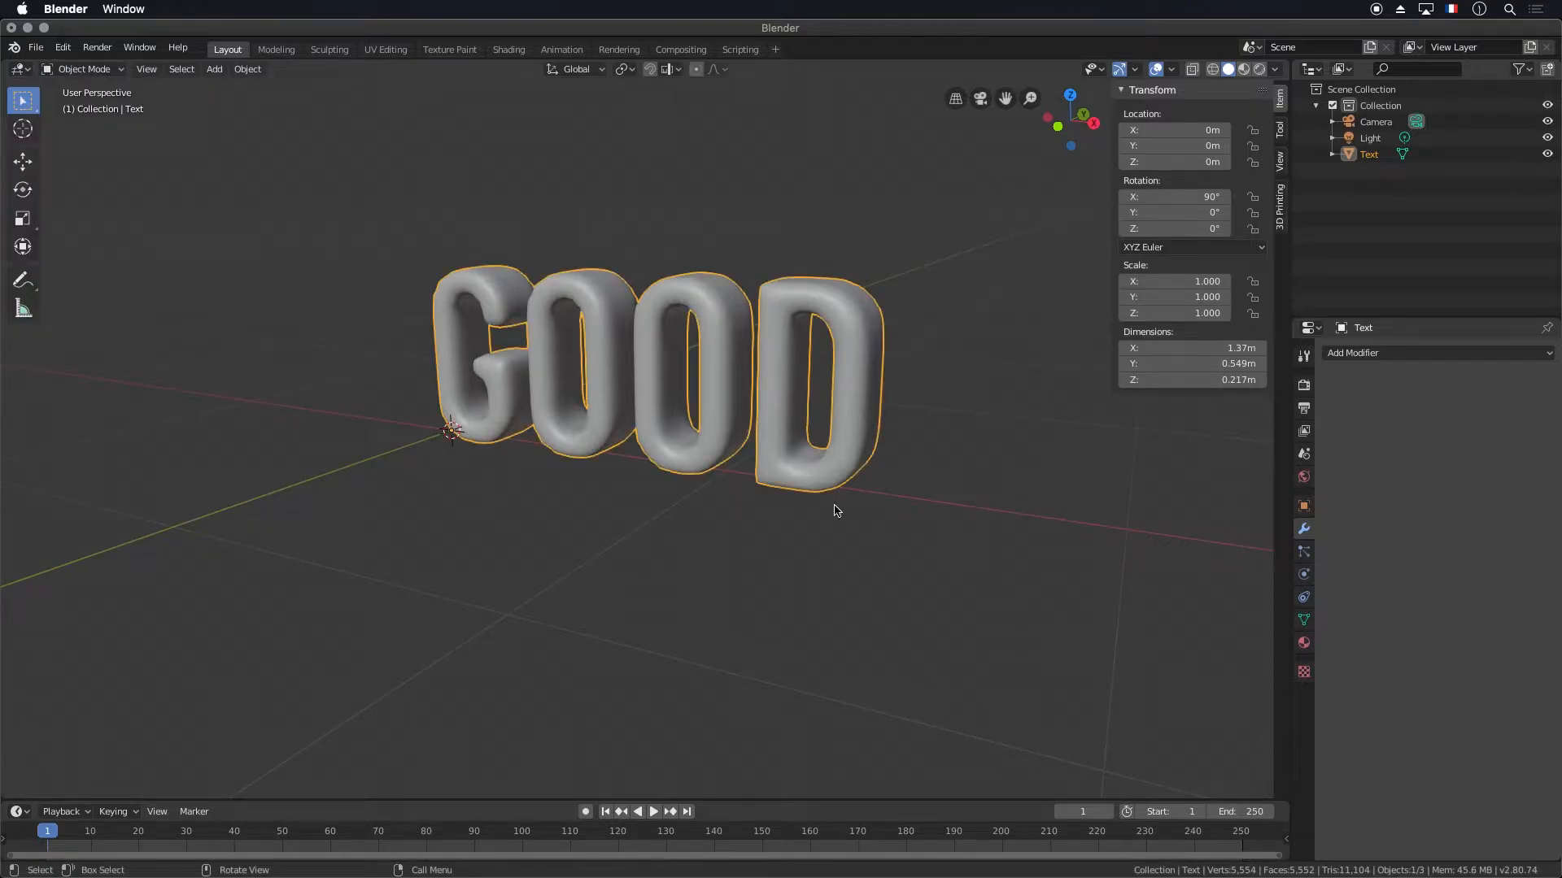
Add a material to the GOOD lettering and set the Render Engine to Cycles
click(1304, 644)
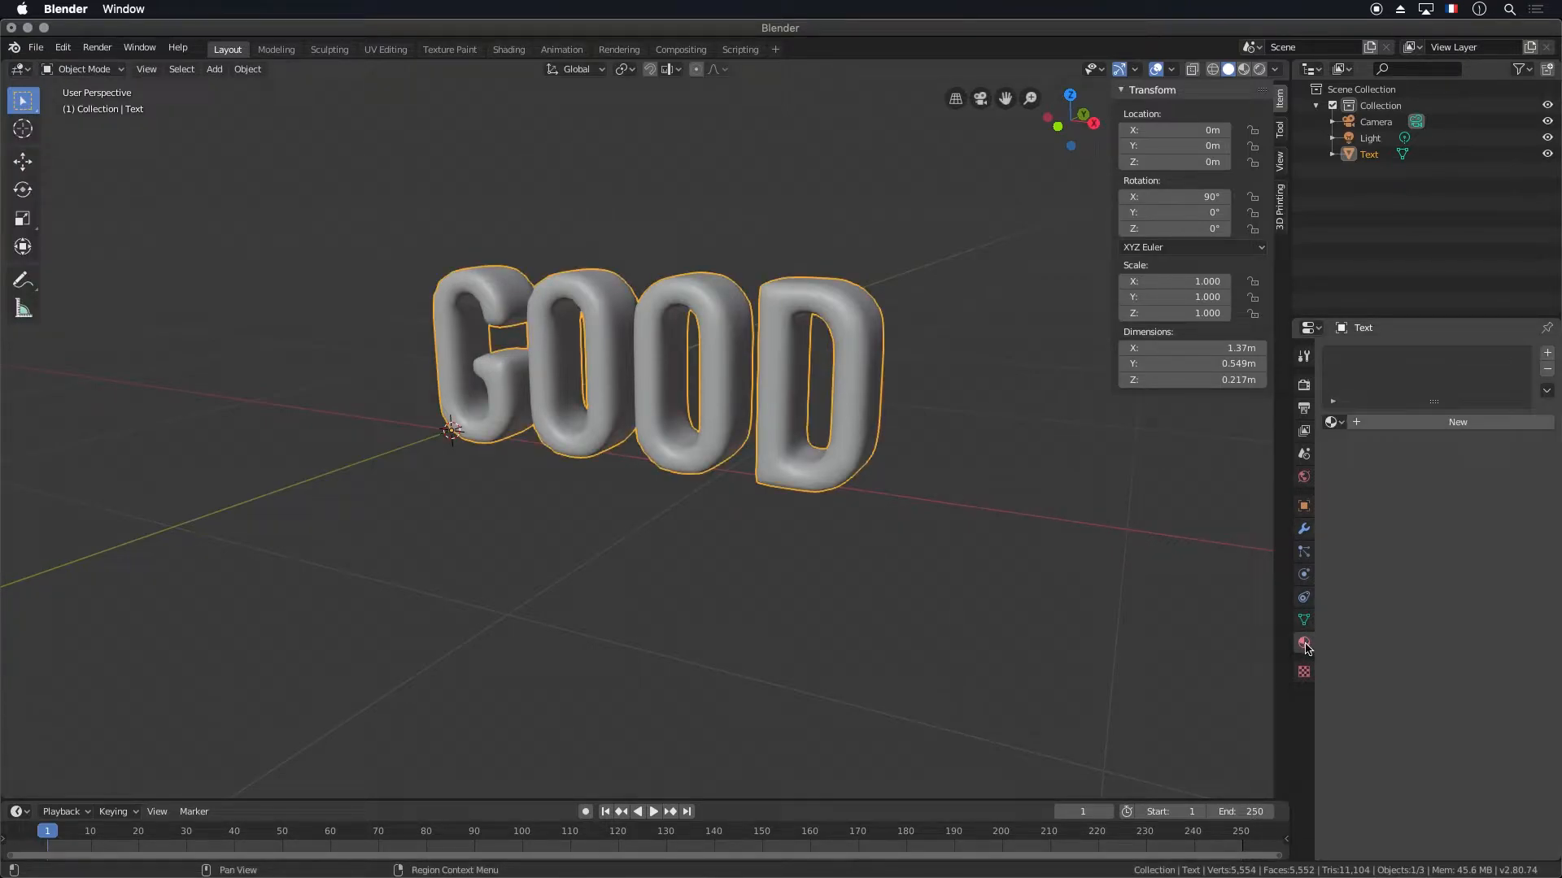
click(1432, 422)
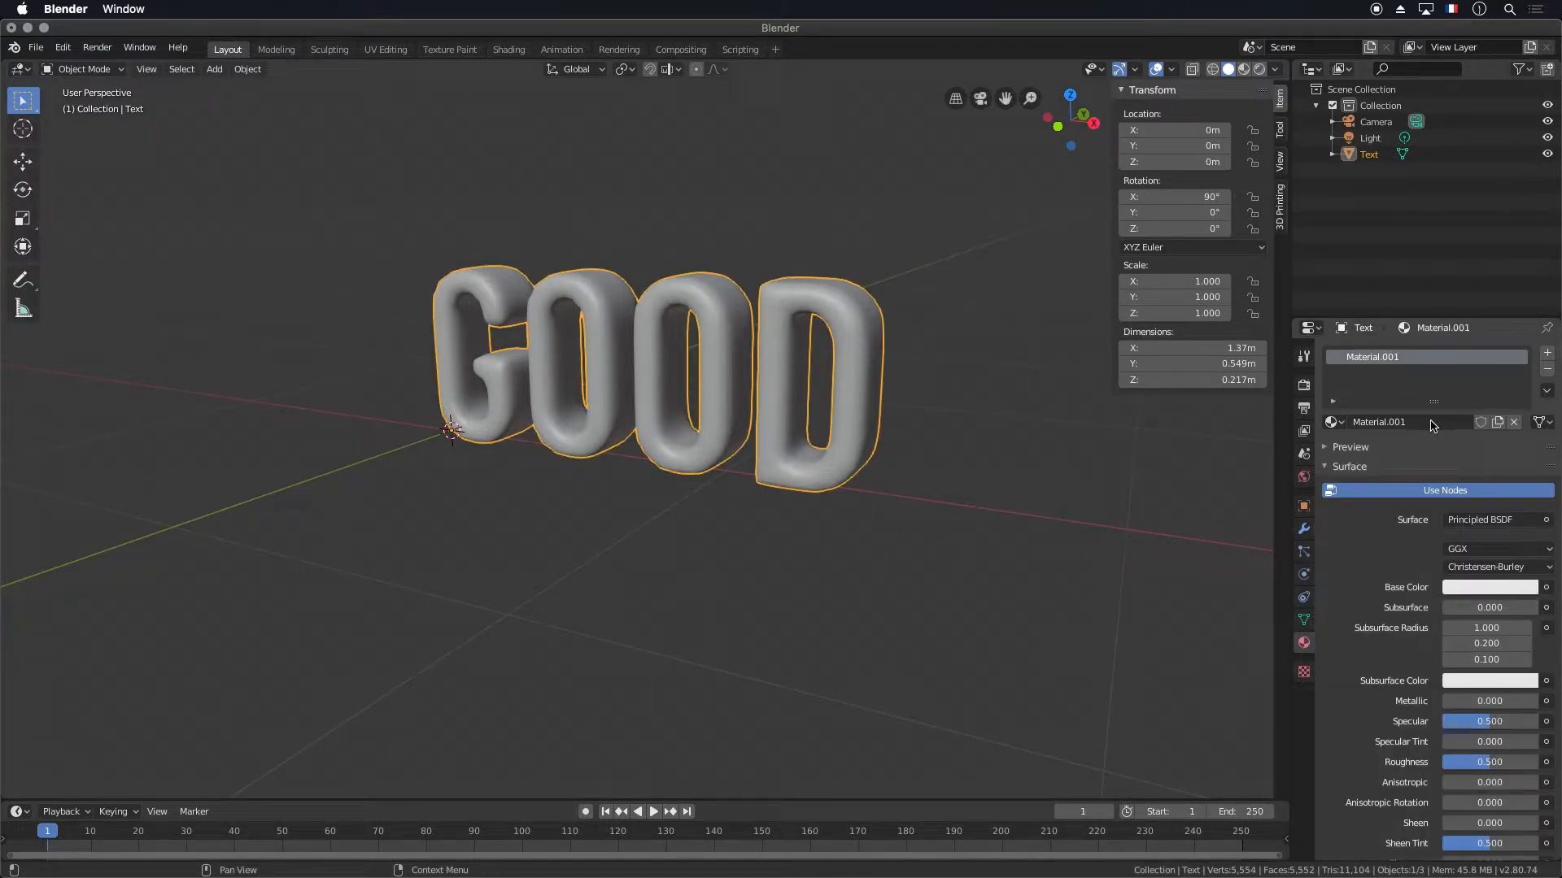
click(1303, 387)
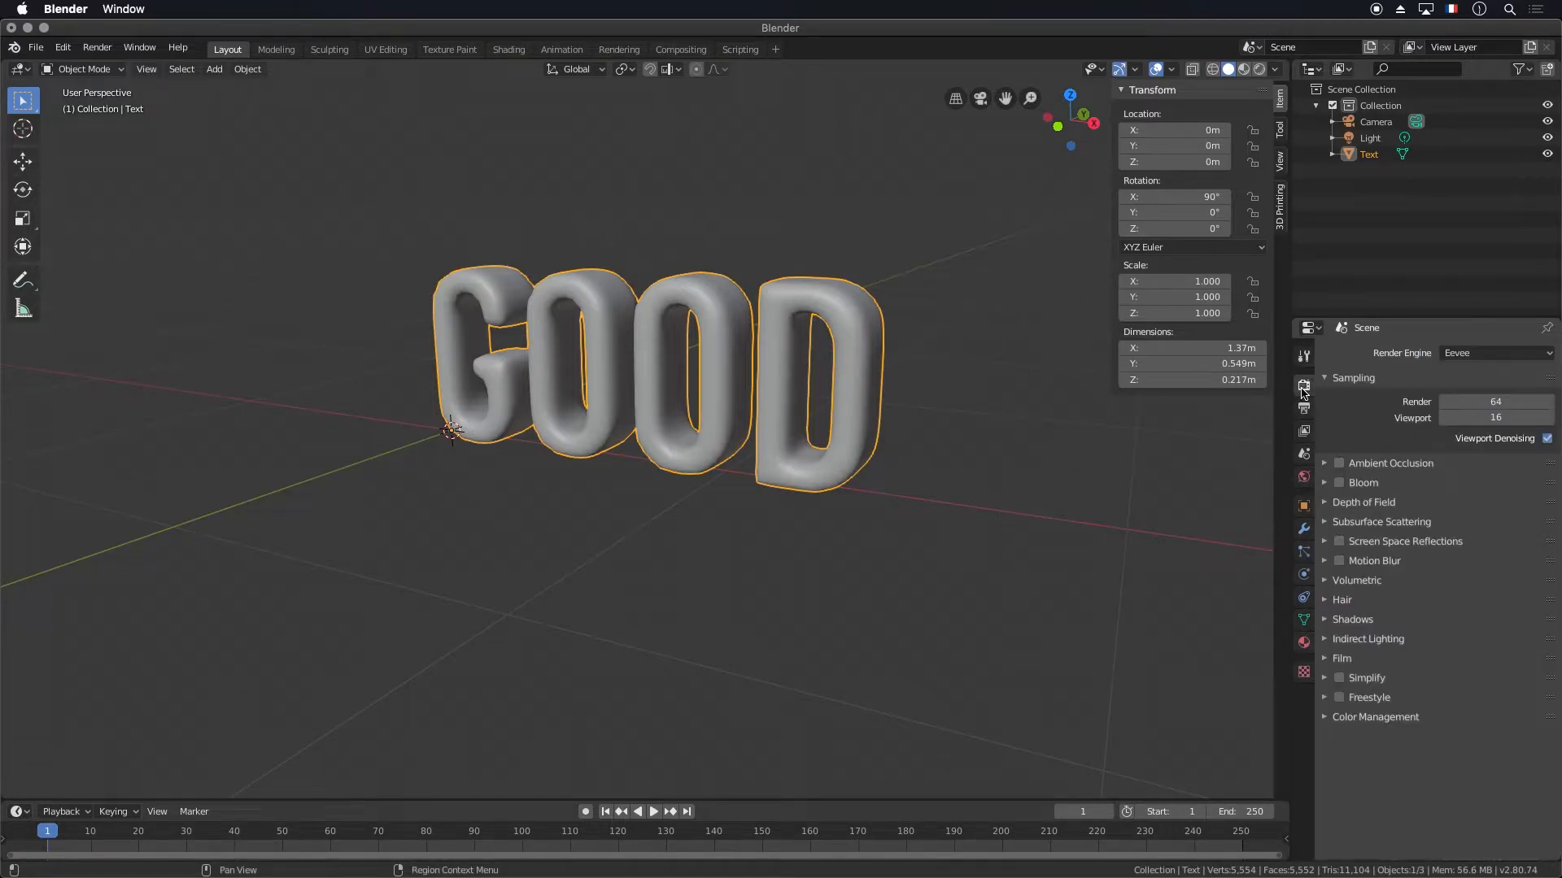
click(1503, 354)
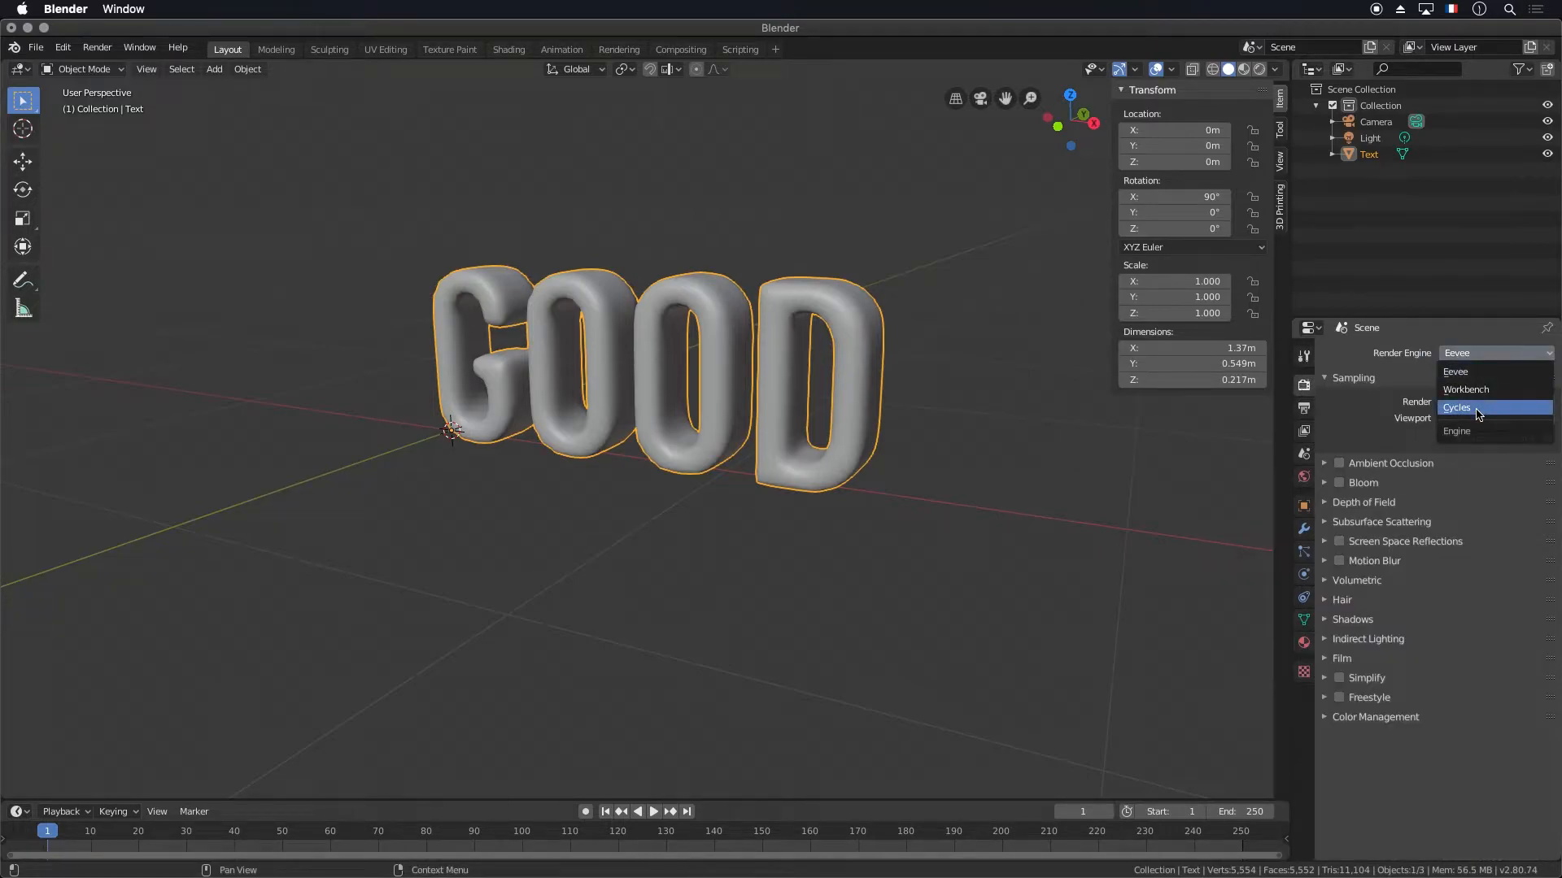
click(1479, 412)
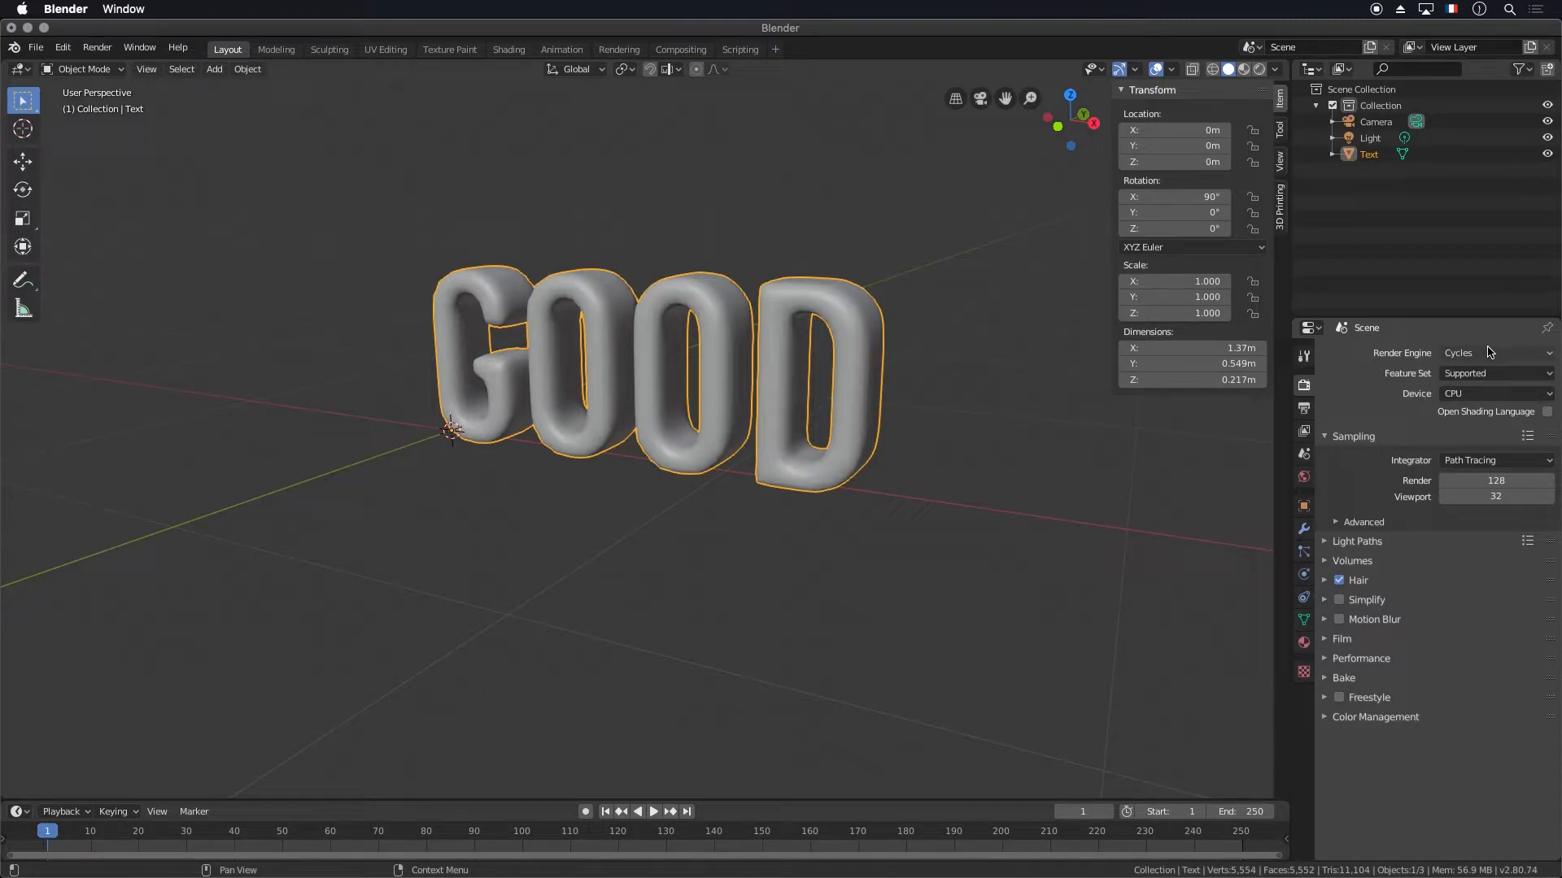
Remove the lettering's existing material and create a new one in its place
click(1305, 643)
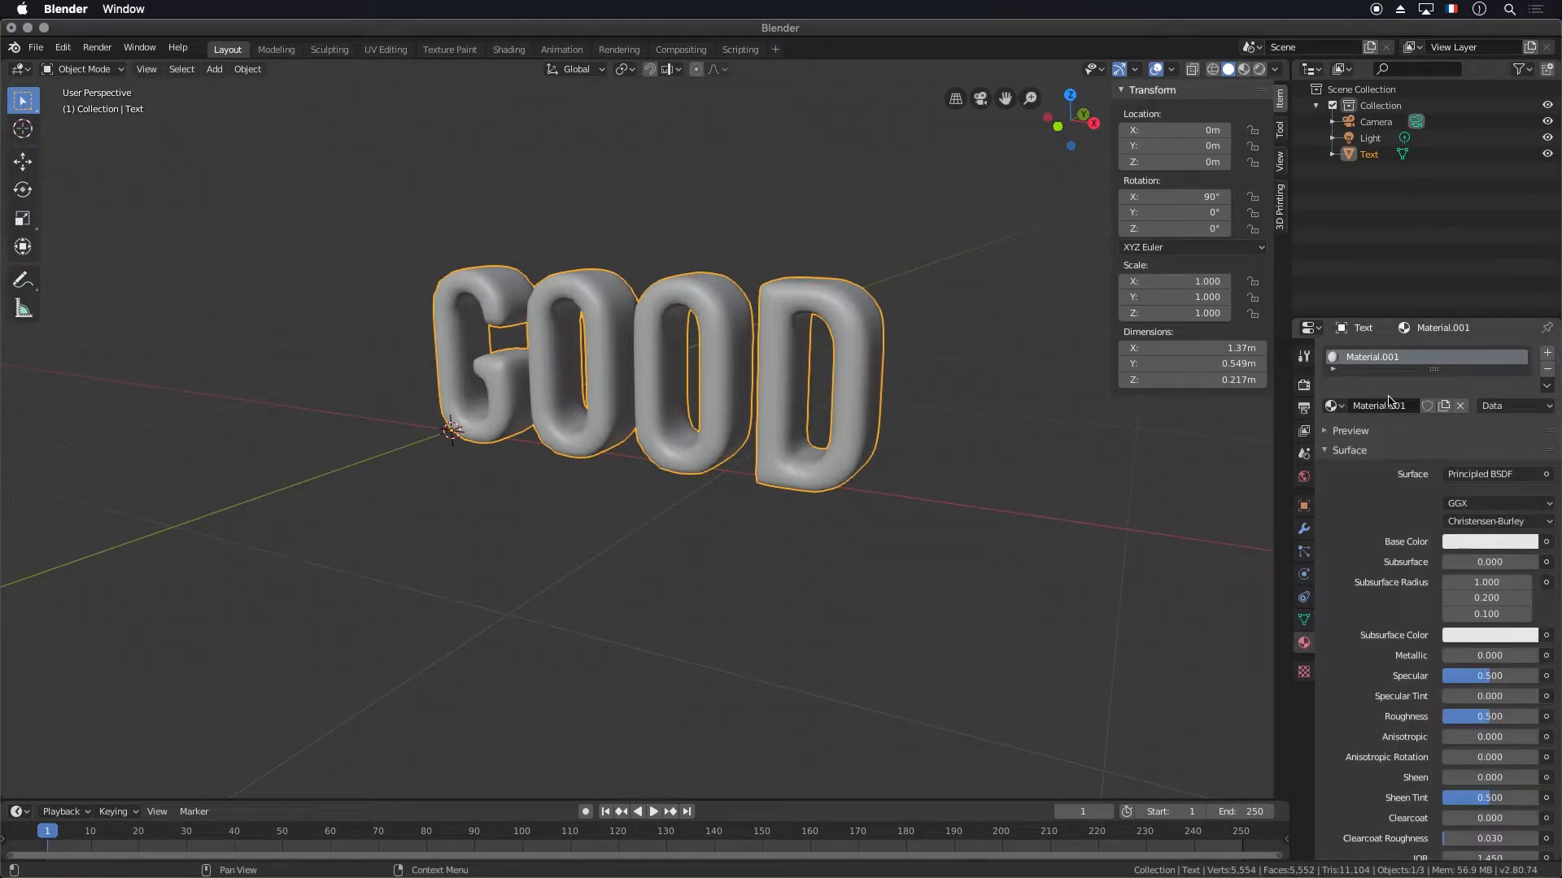
click(1546, 369)
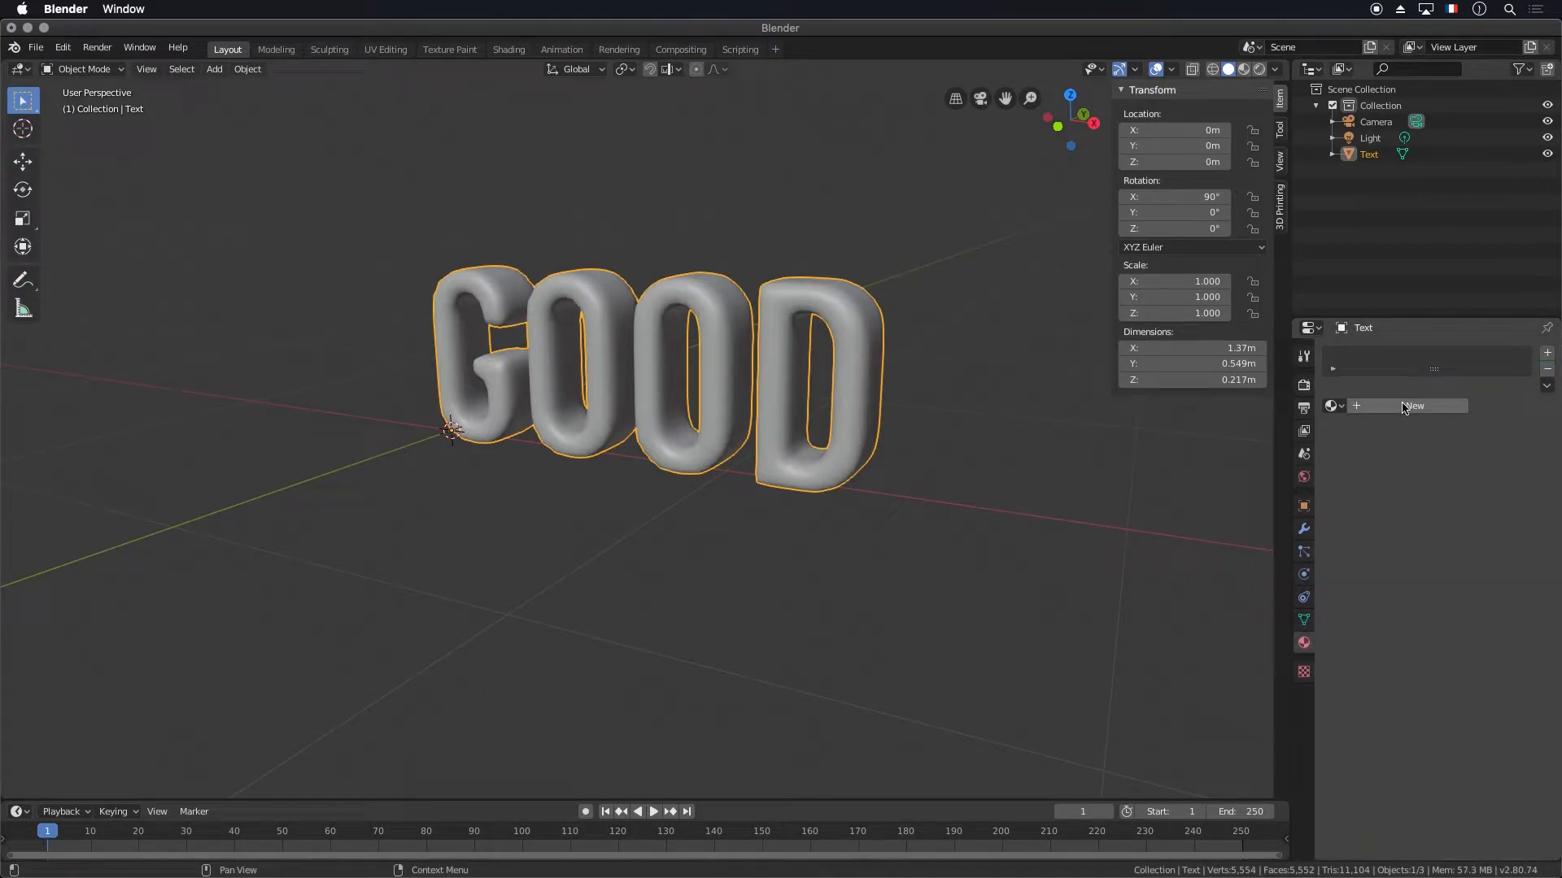
click(1404, 406)
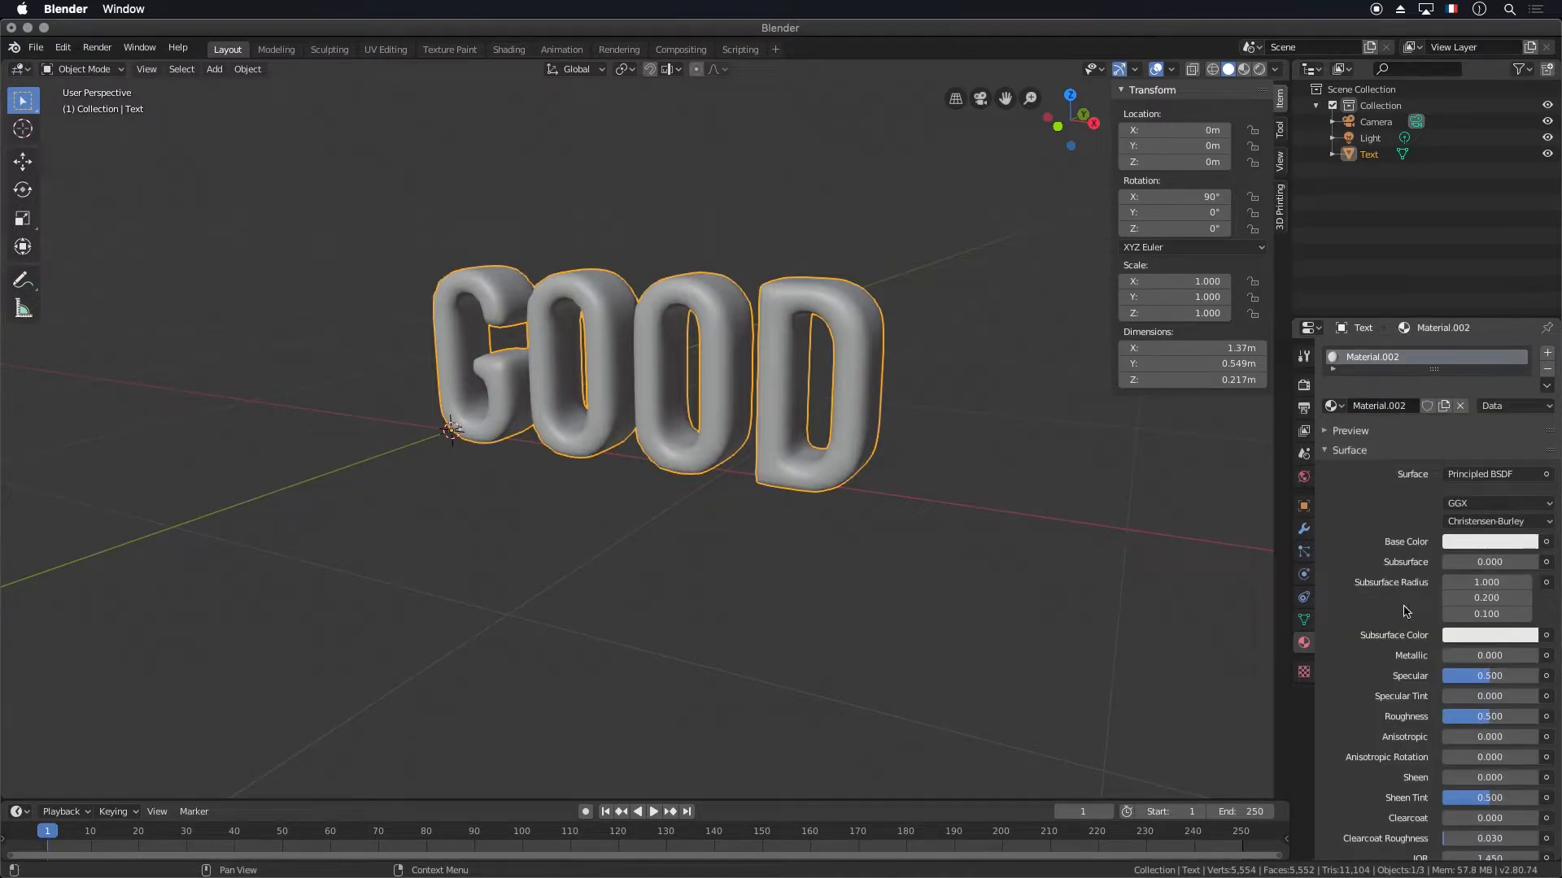
Set the new material's surface to Glossy BSDF with a bright, saturated orange-red color
click(1488, 474)
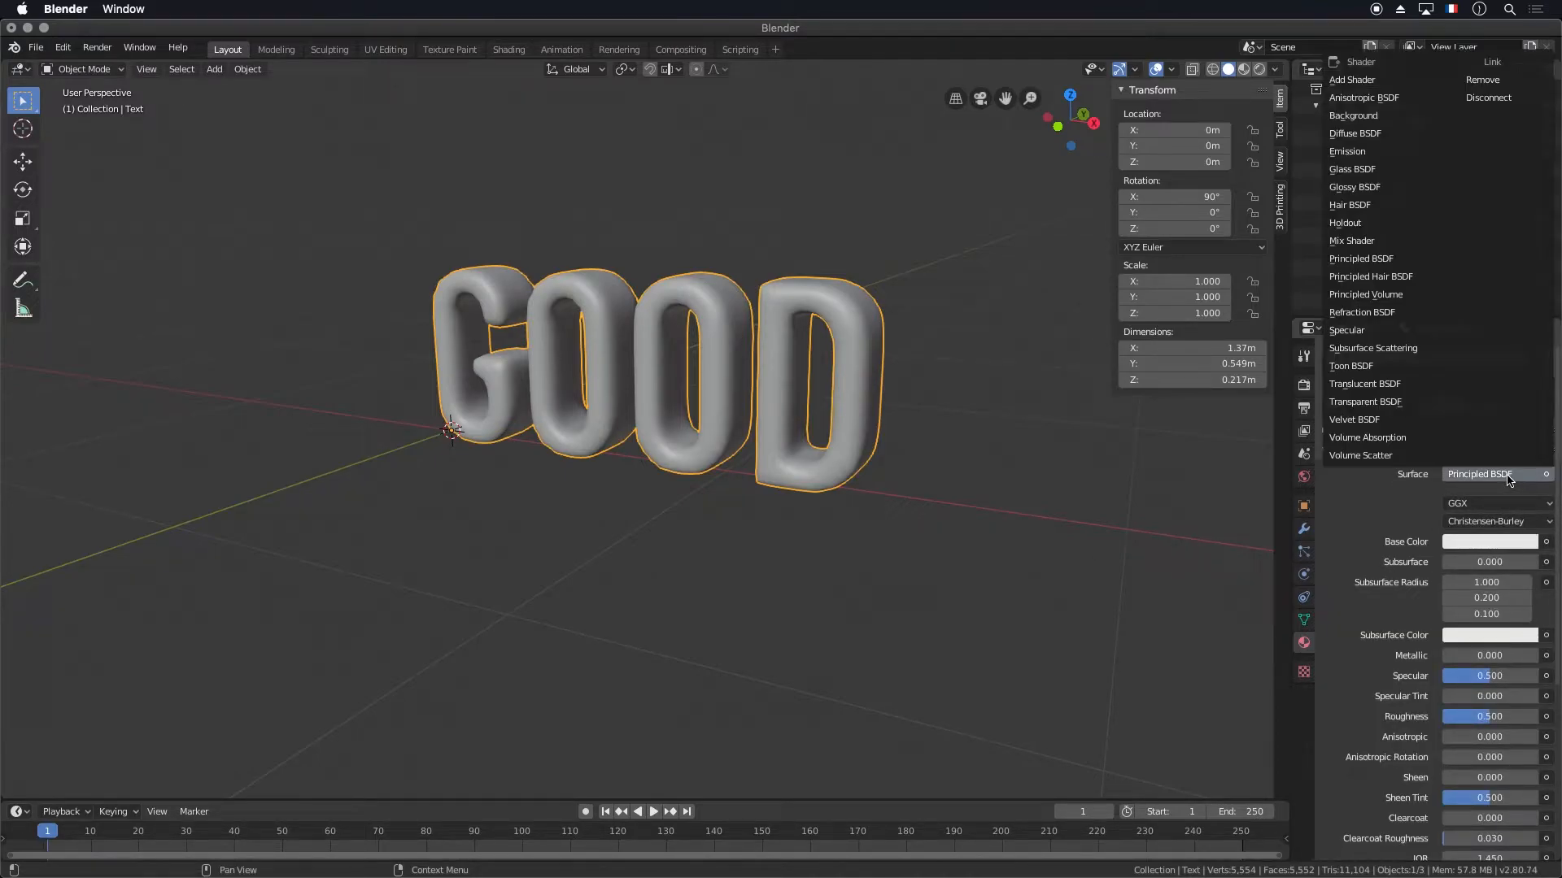
click(1392, 192)
click(1473, 526)
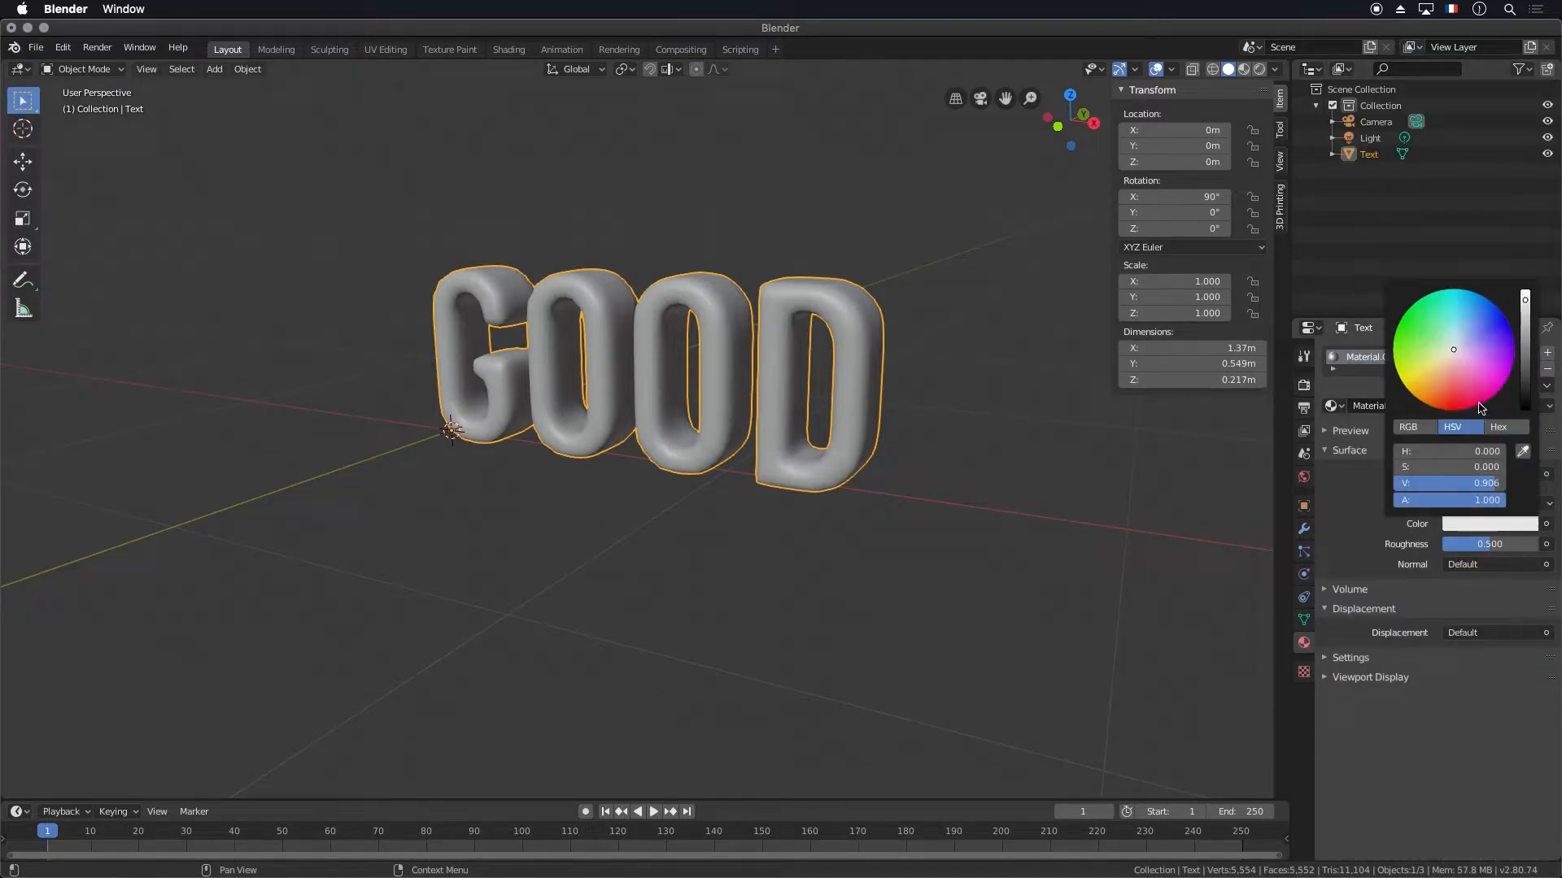
drag(1523, 317, 1525, 290)
drag(1461, 378, 1469, 409)
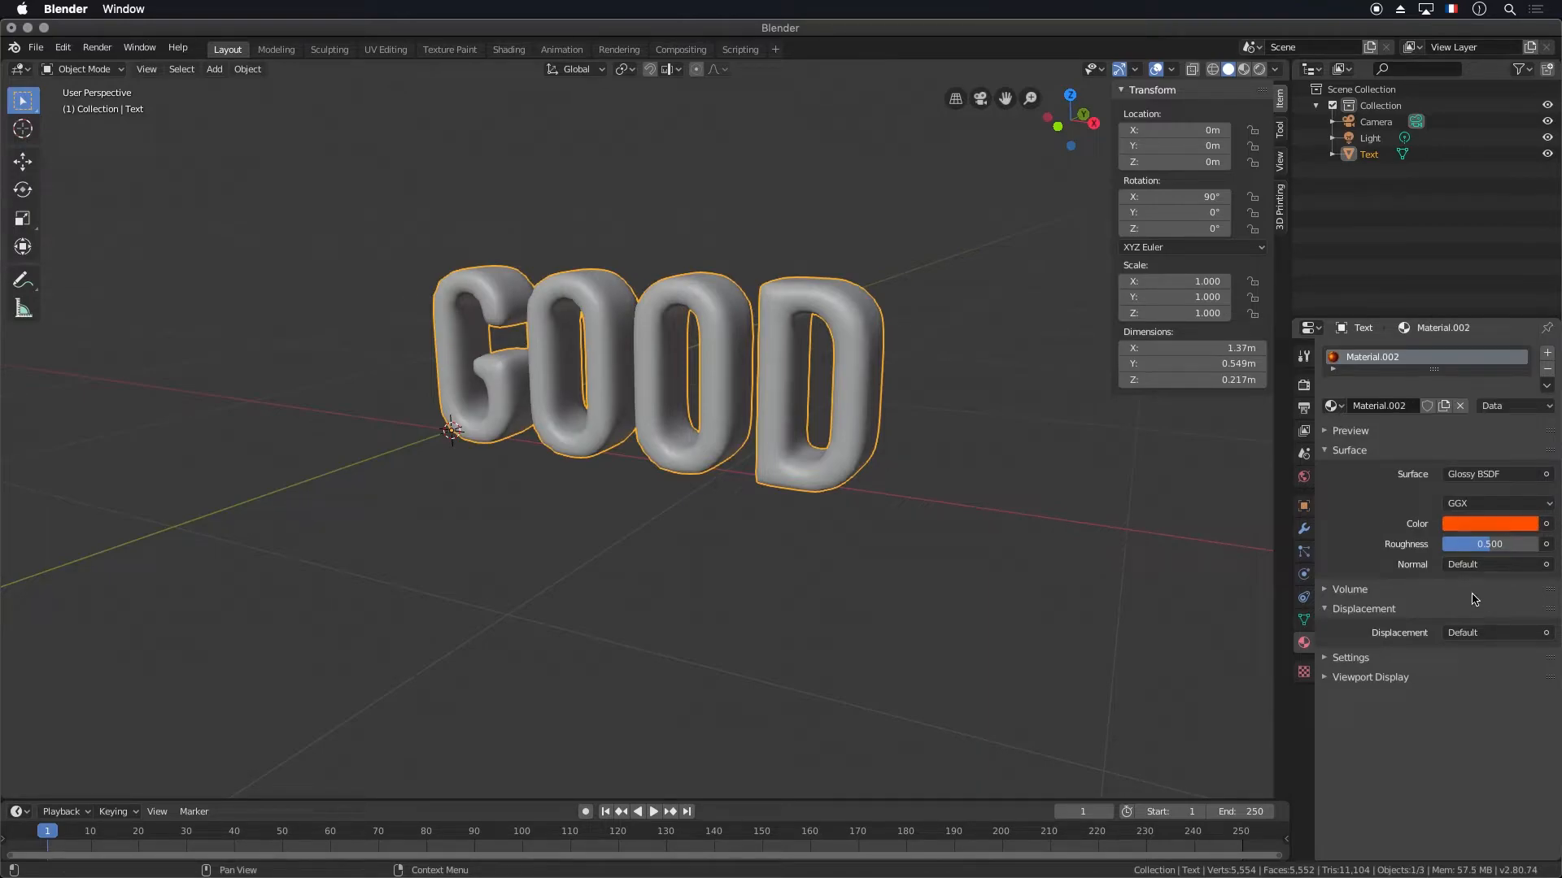
Compare the orange lettering in rendered and material preview shading from several angles, ending in material preview
click(1261, 68)
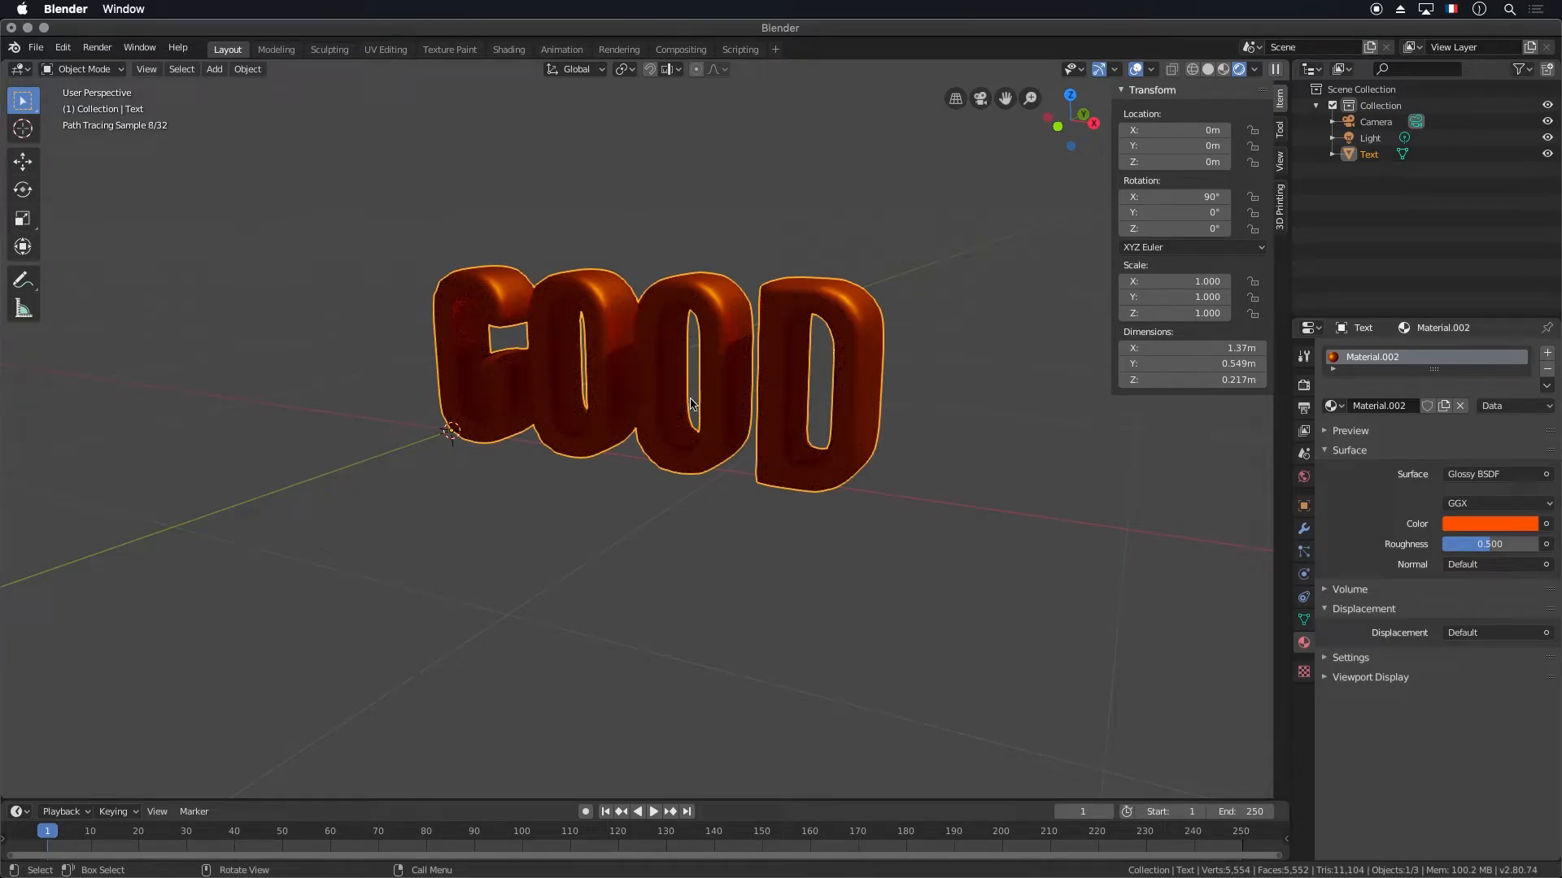
click(1223, 69)
mouse_move(844, 404)
middle_down()
mouse_move(830, 411)
mouse_move(879, 411)
middle_up()
scroll(879, 411, up, 2)
click(1260, 70)
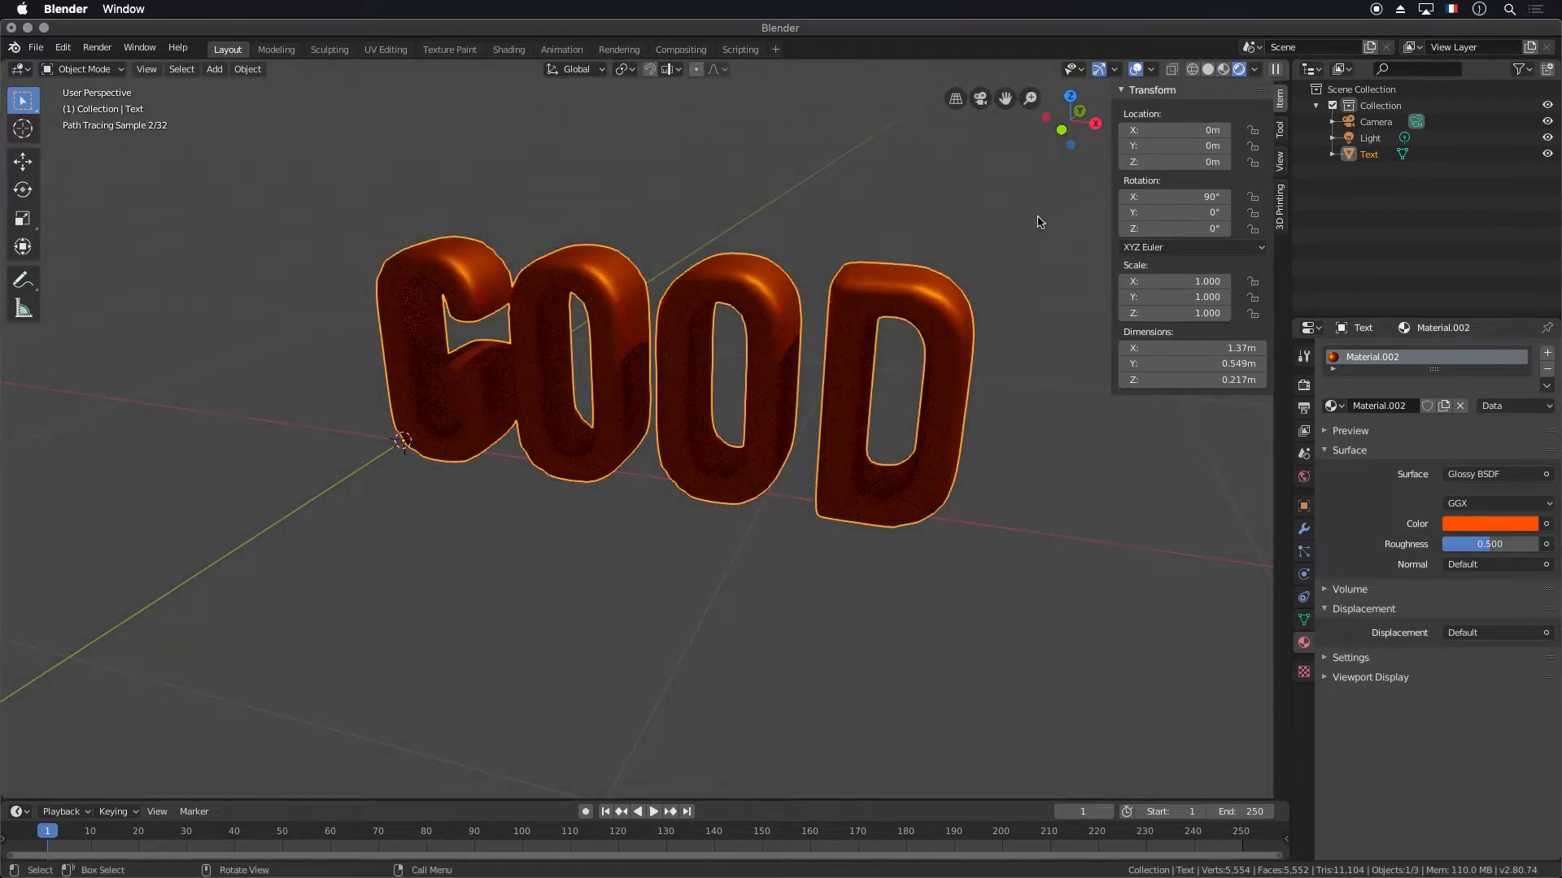
middle_drag(771, 370, 892, 349)
click(1226, 71)
middle_drag(1046, 227, 1167, 251)
middle_drag(453, 491, 453, 458)
scroll(606, 562, up, 3)
Look through the scene camera and select the camera
scroll(606, 561, down, 10)
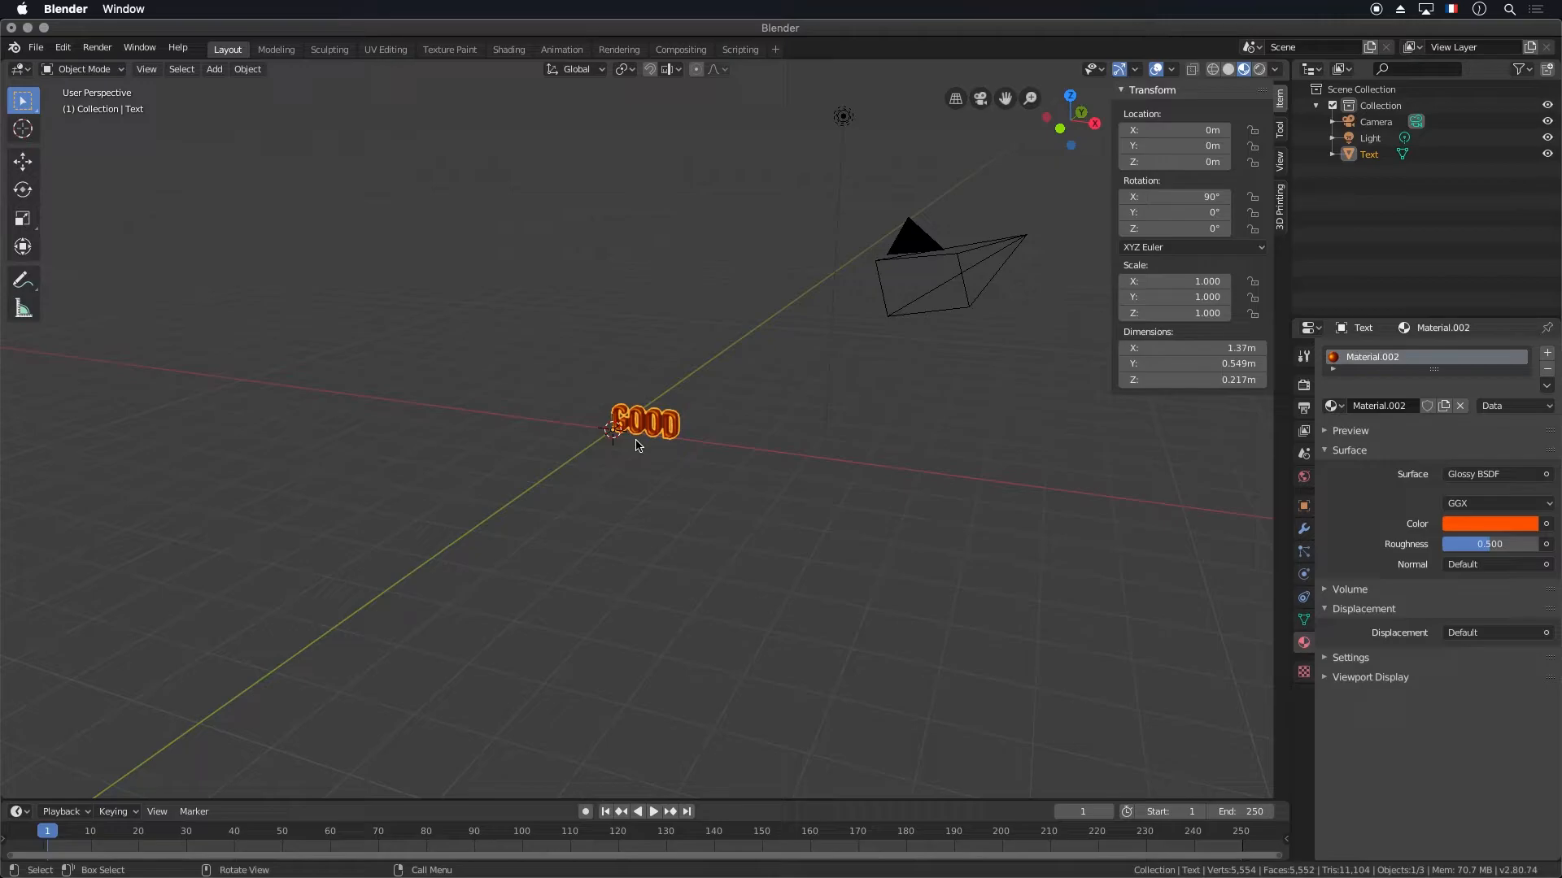
key(KP_0)
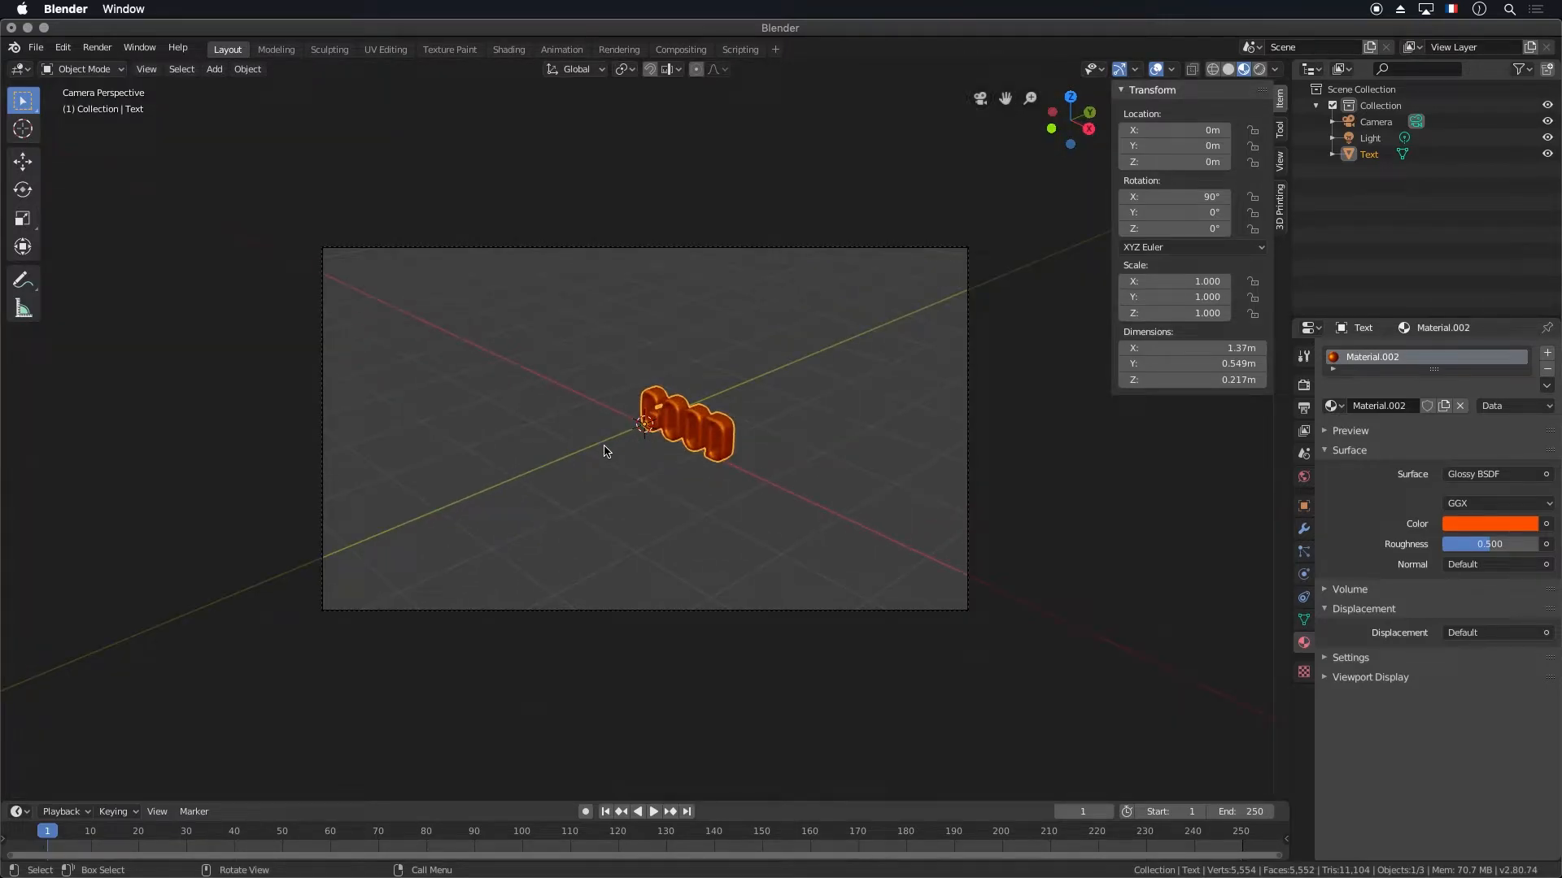
click(763, 250)
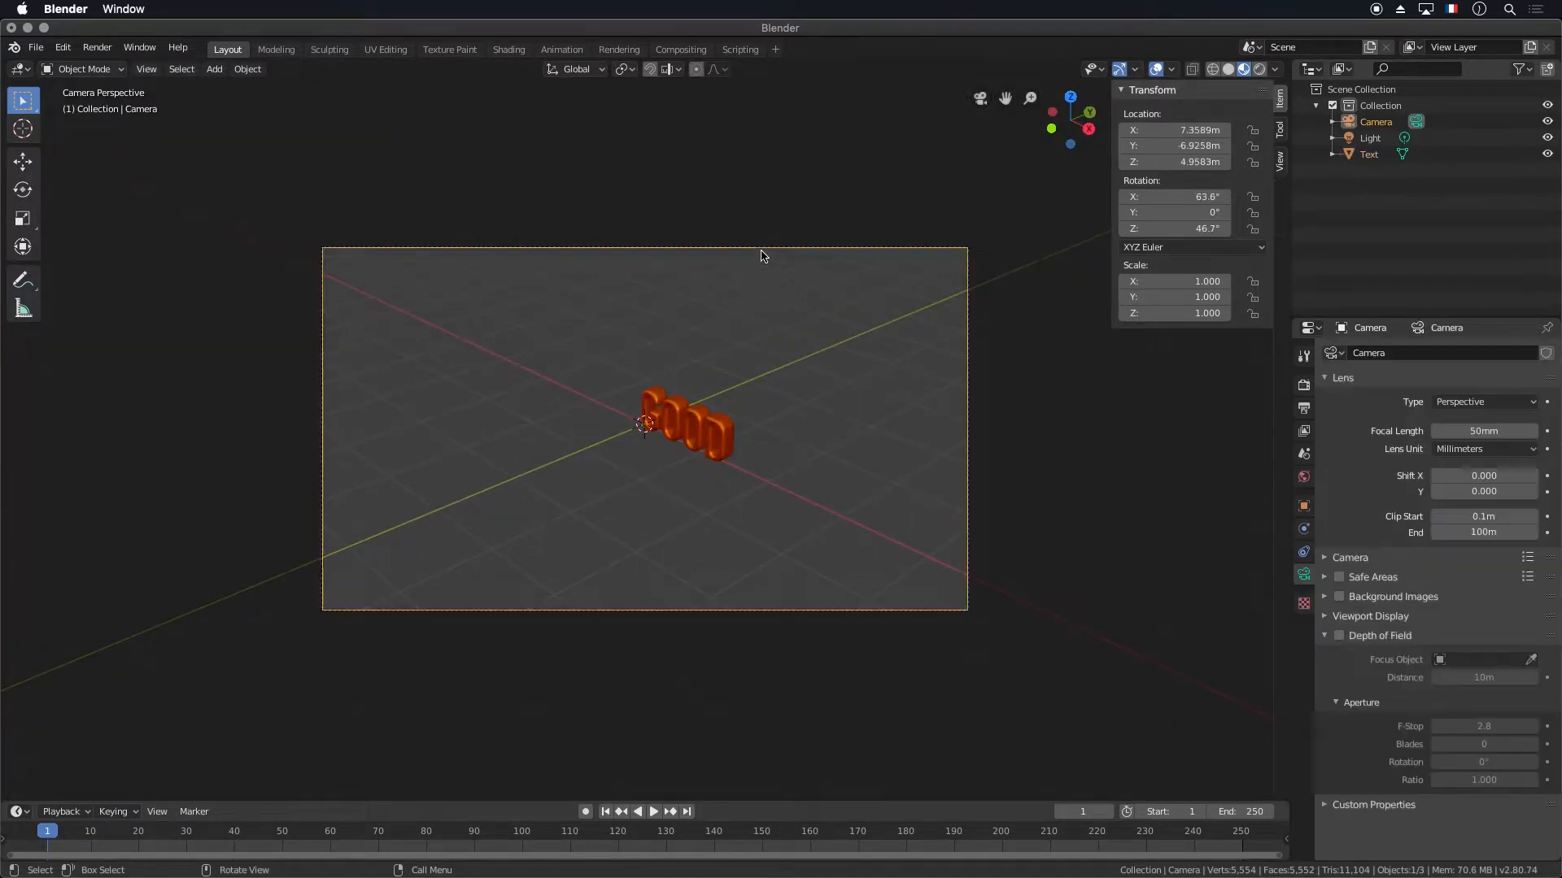
Set the camera's rotation to 90° on X and 0° on Z so it faces straight ahead
click(1171, 197)
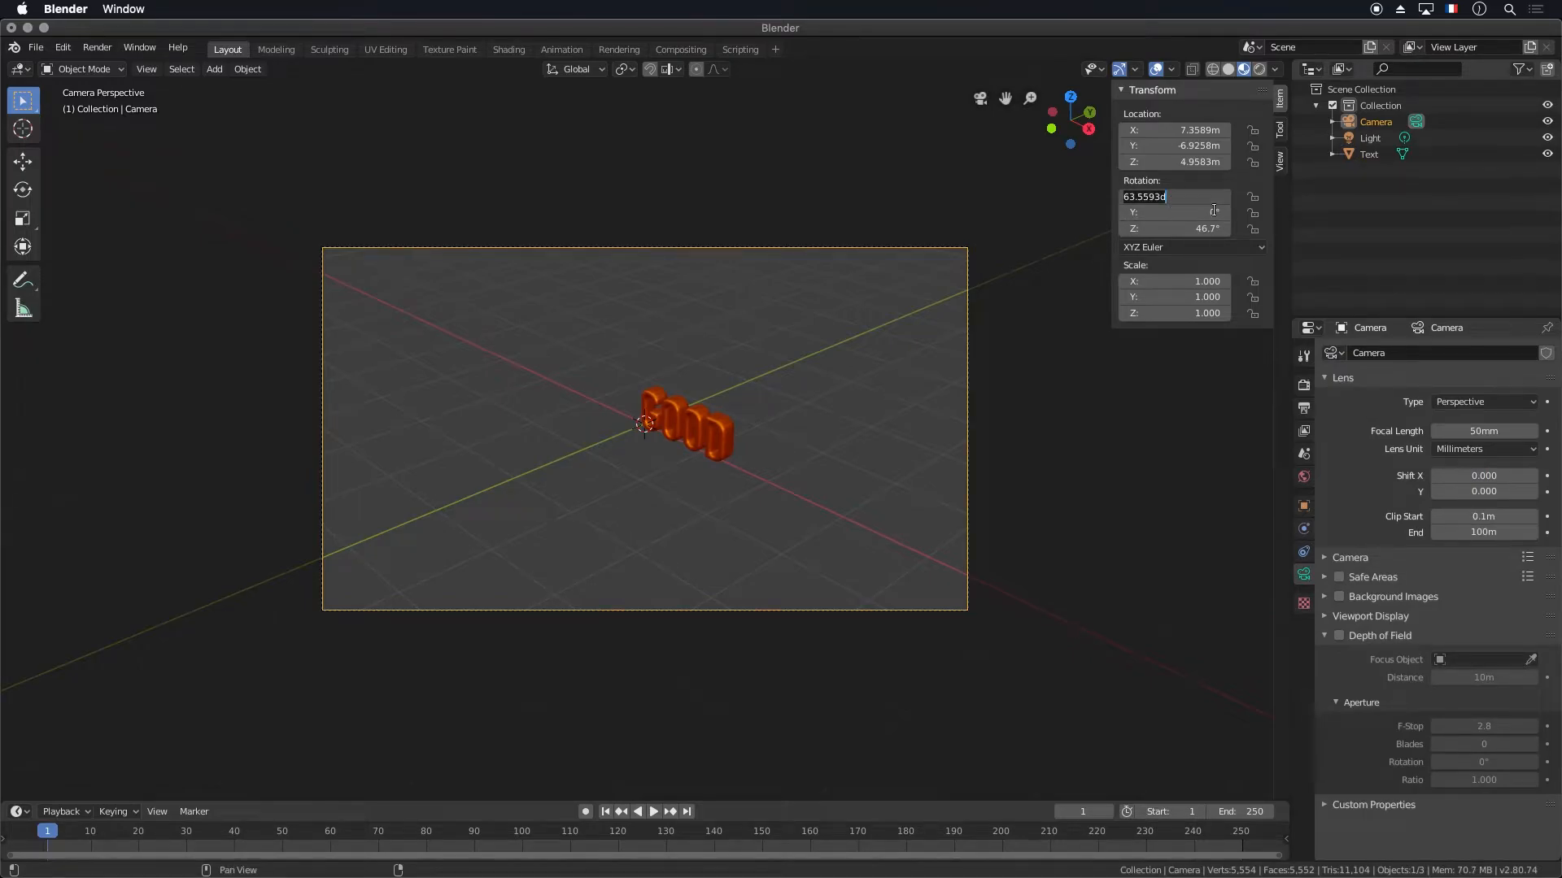
text(0)
key(Return)
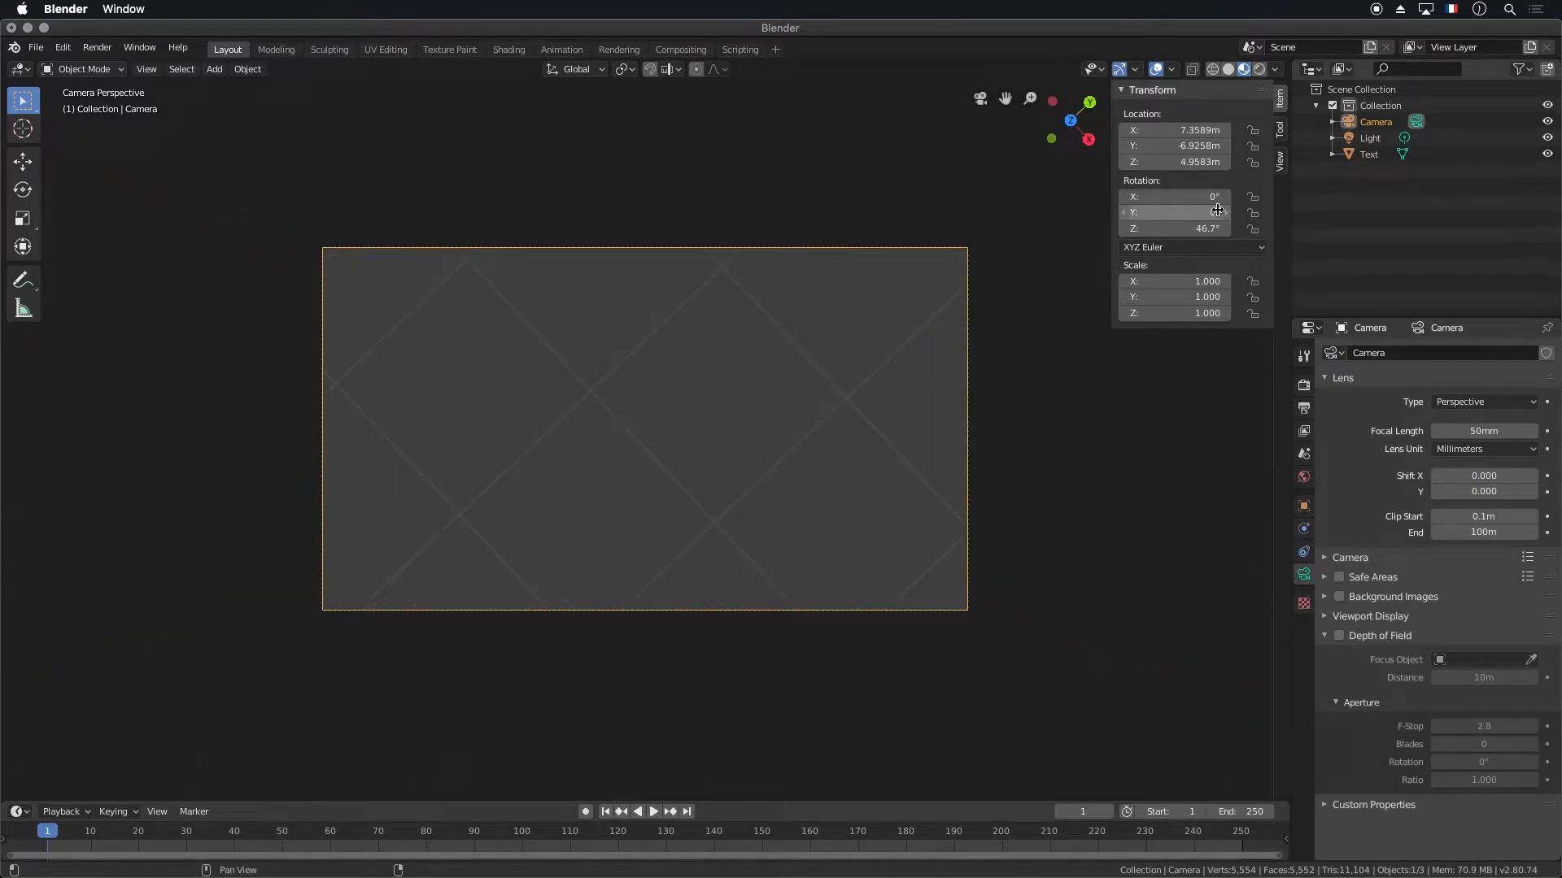
click(1211, 198)
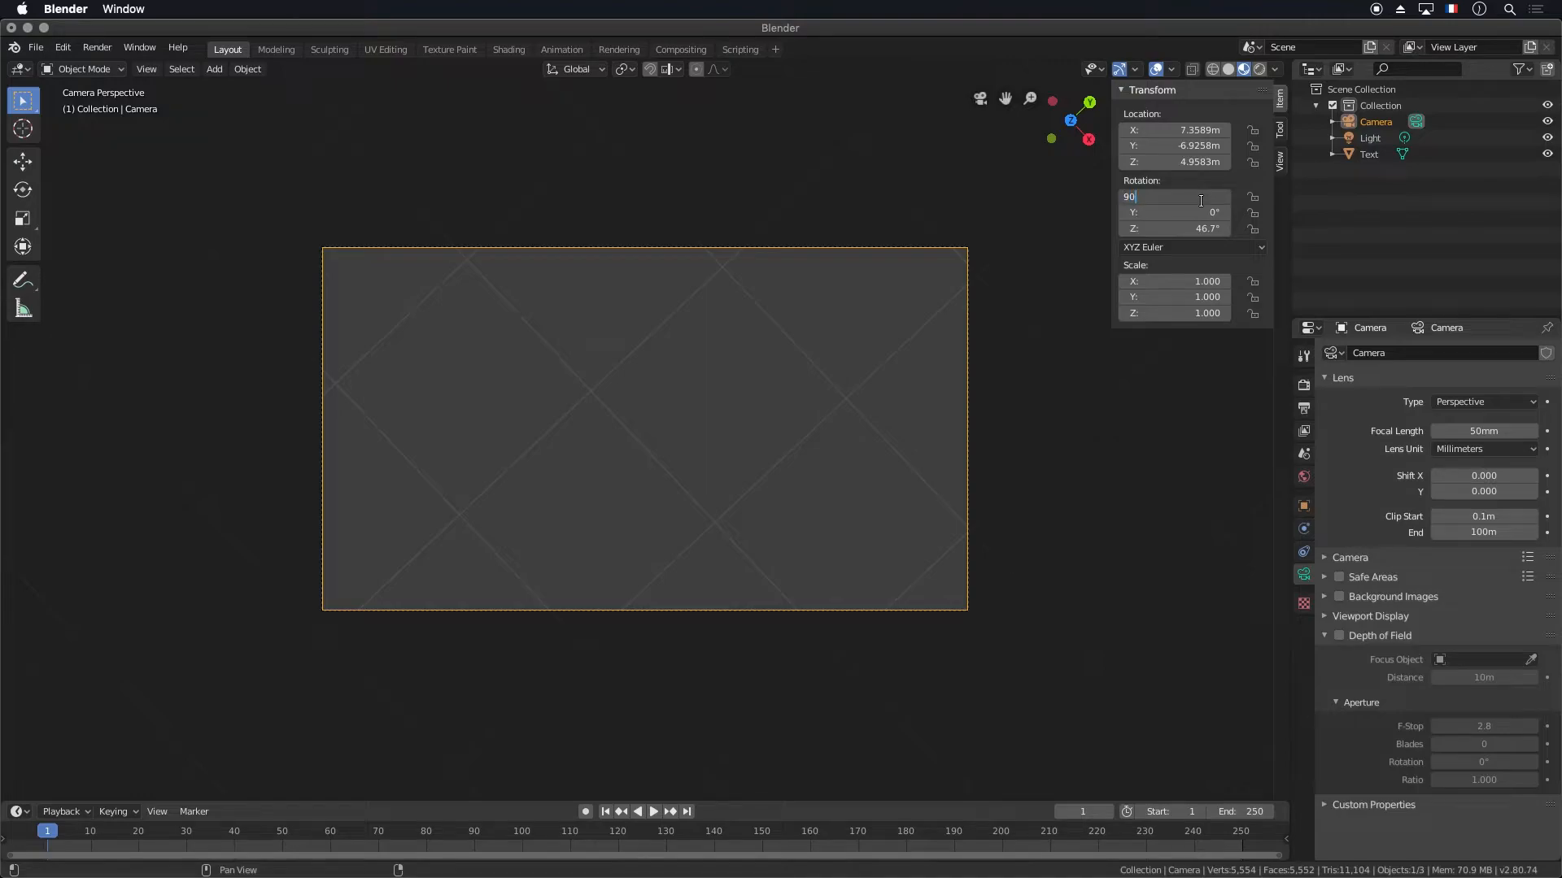
text(90)
key(Return)
click(1194, 235)
text(0)
key(Return)
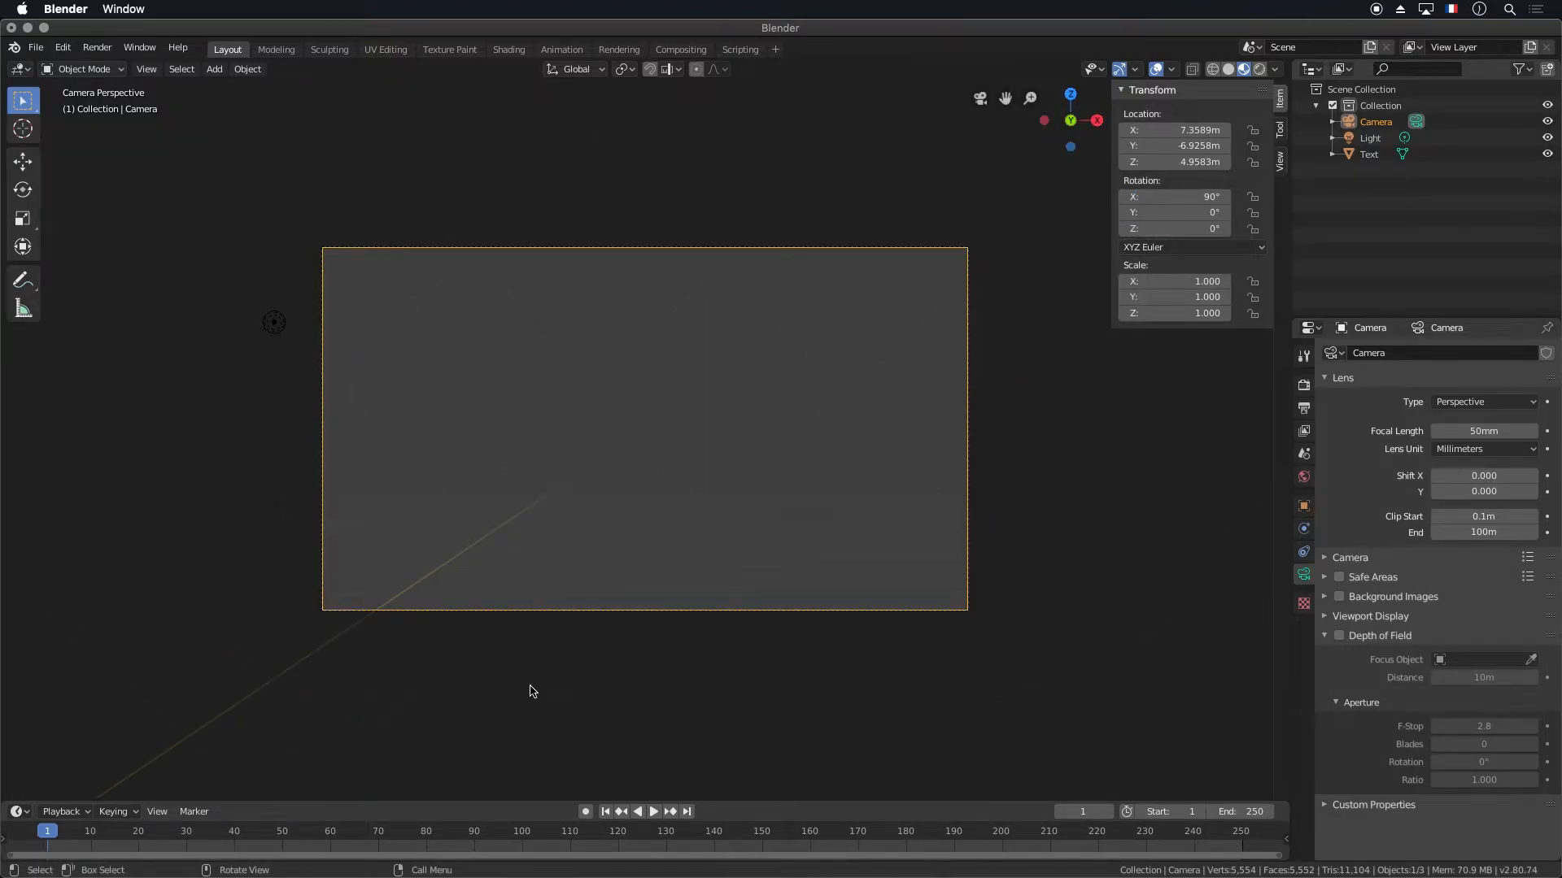
Move the camera to about X 0.71 m, Y -3.24 m, Z 0.32 m, framing the GOOD lettering centrally and closer
scroll(551, 564, up, 3)
scroll(554, 564, down, 8)
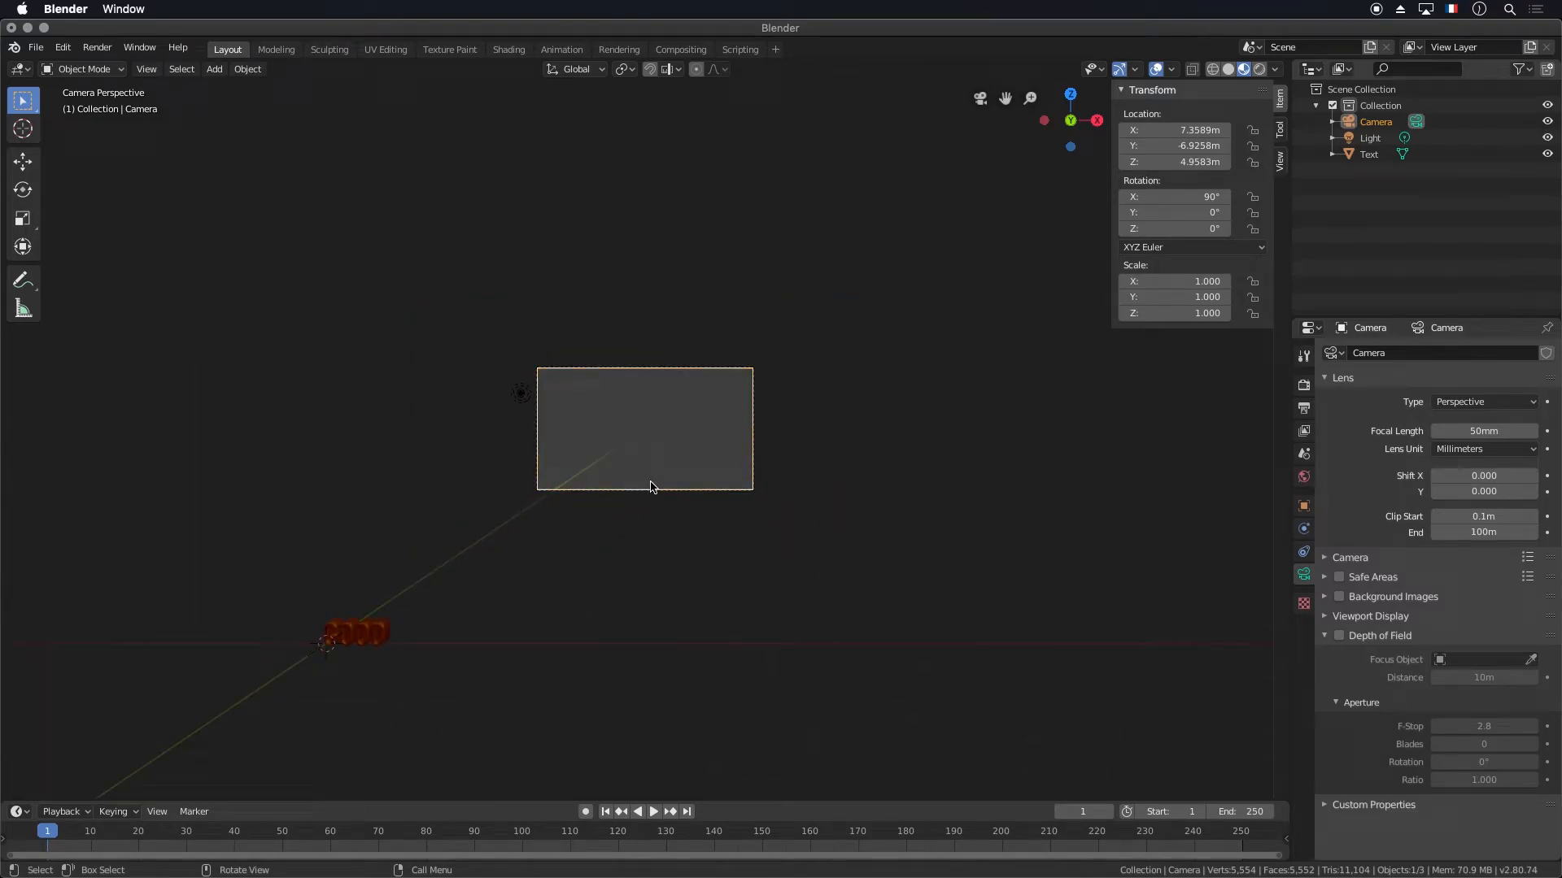
key(g)
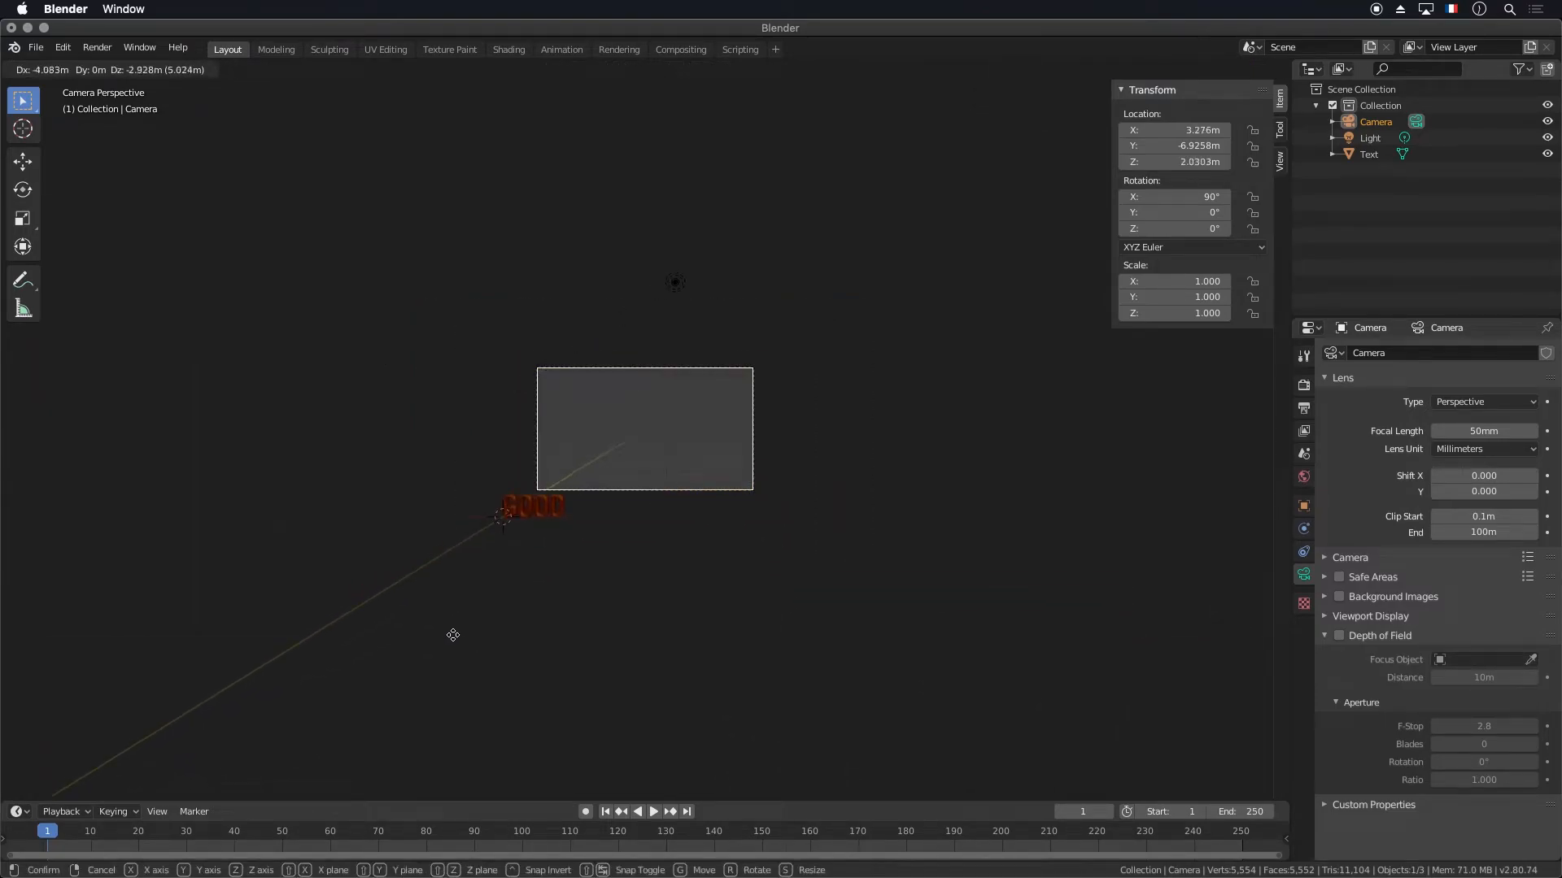
click(344, 707)
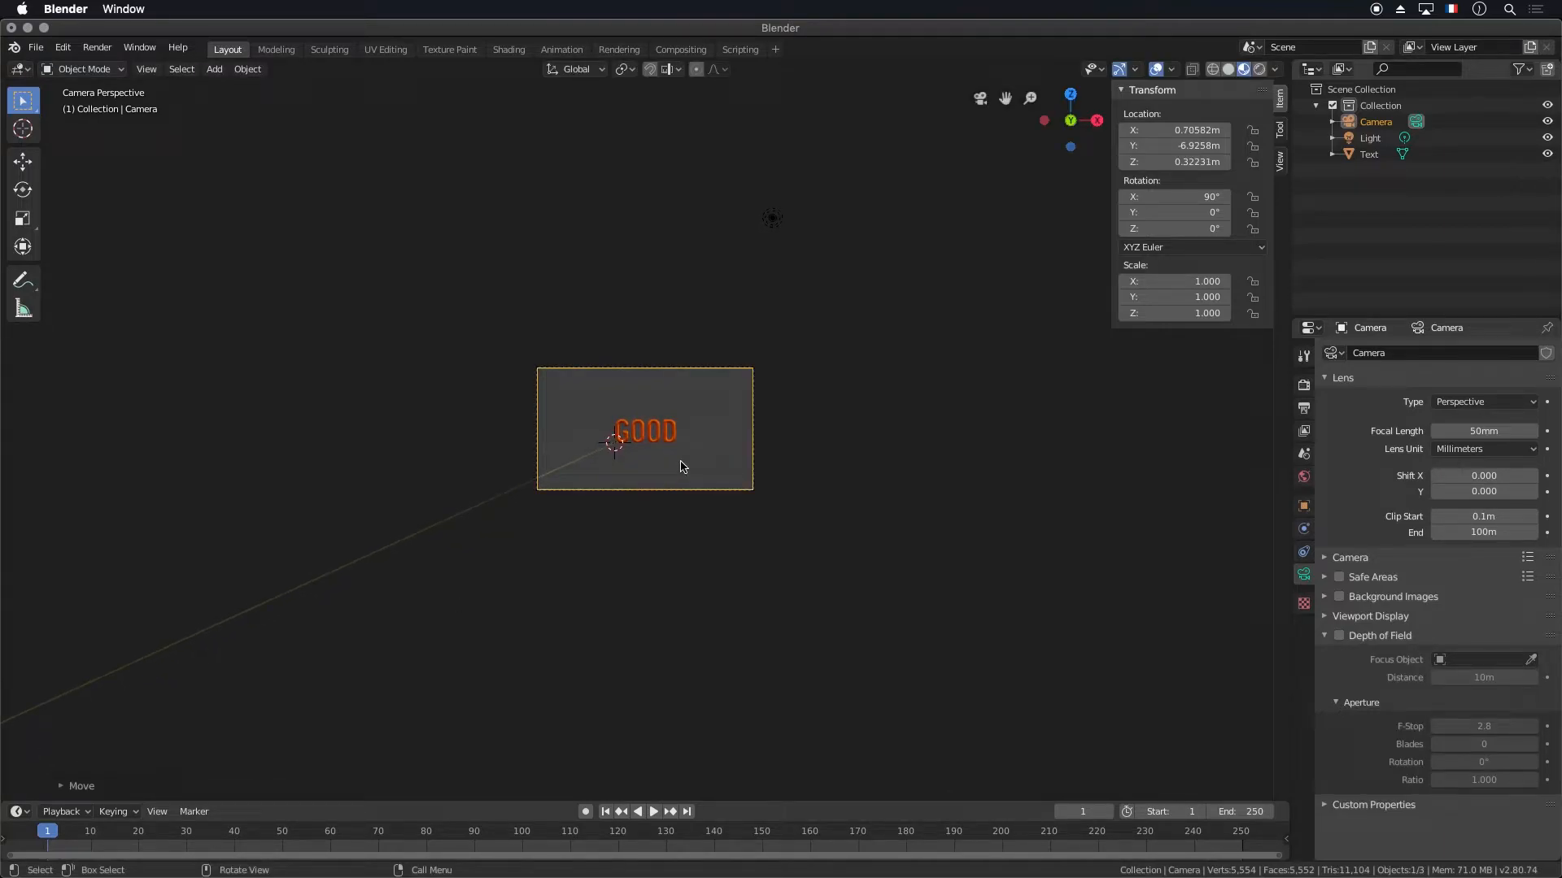
scroll(682, 465, up, 2)
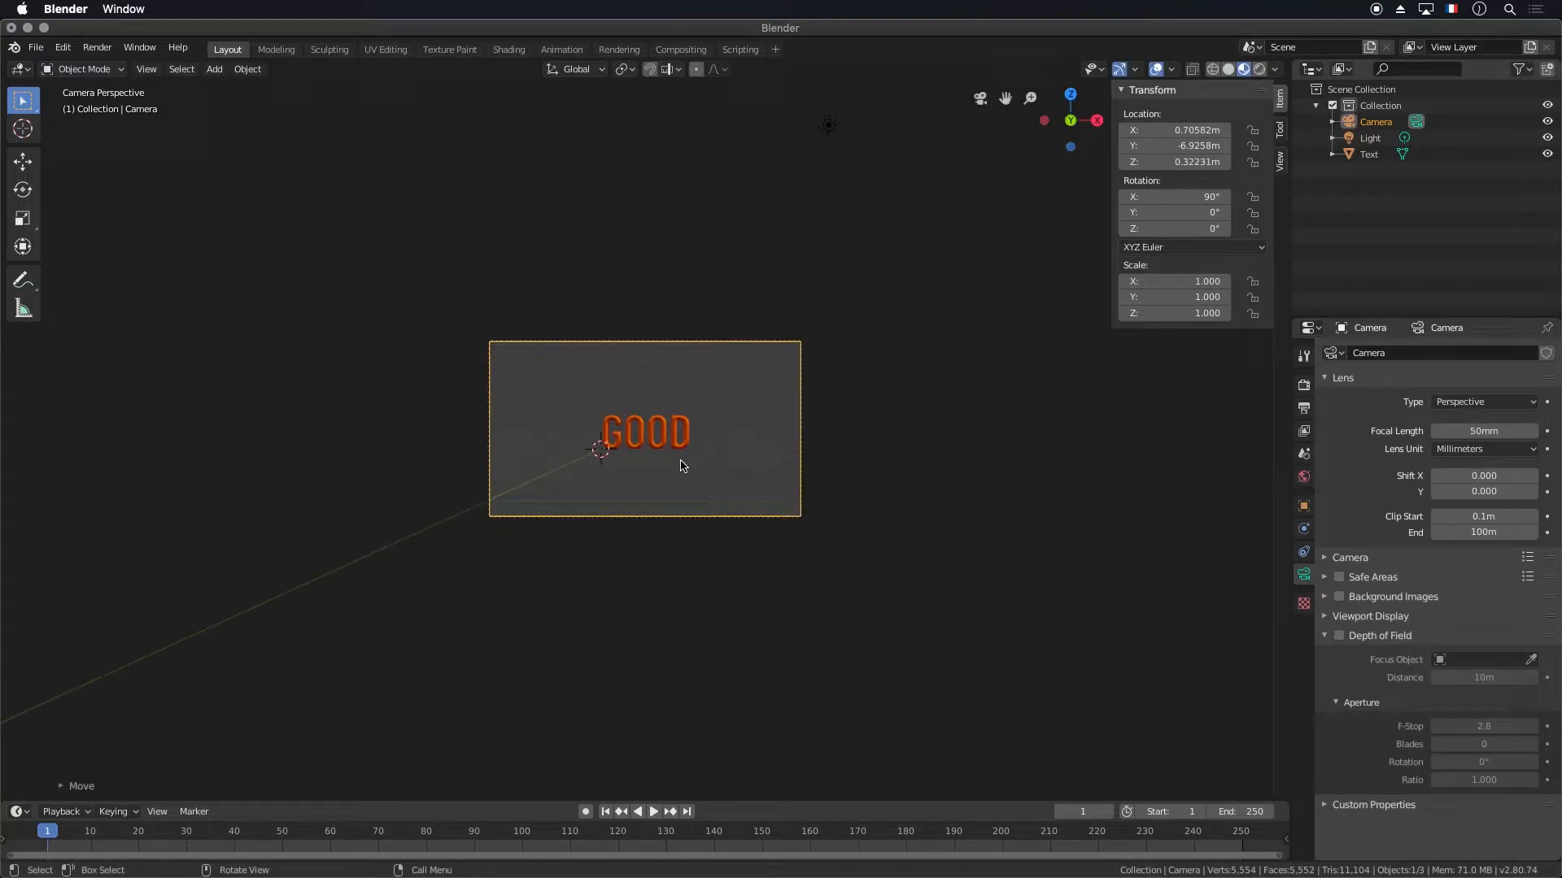
key(g)
key(y)
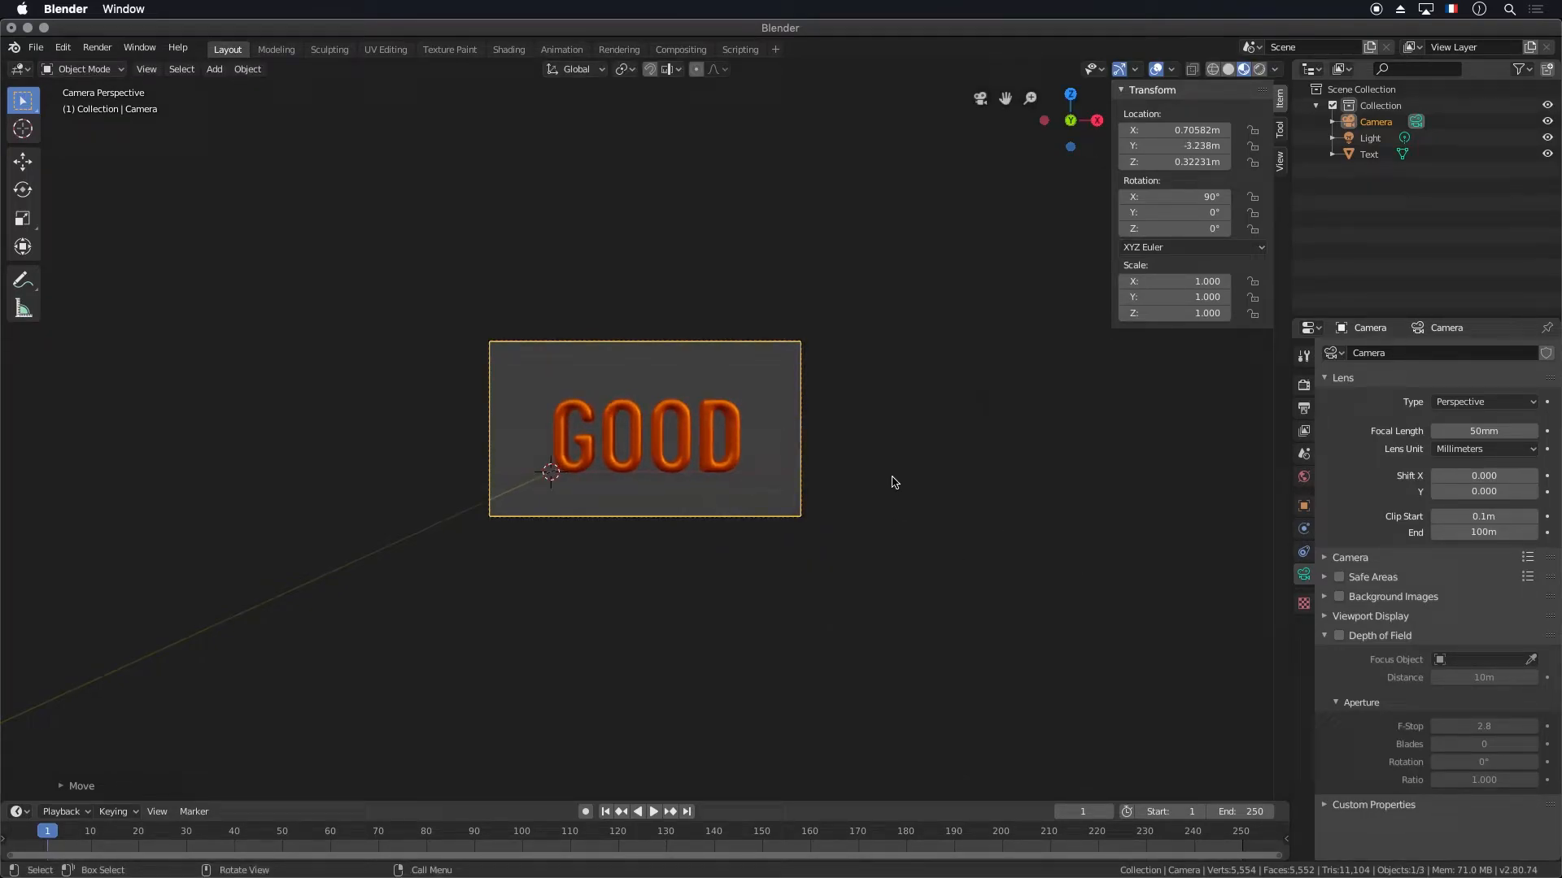
Move the point light in the top view to about X 3.35 m, Y -1.71 m, in front of the lettering
middle_drag(784, 481, 813, 514)
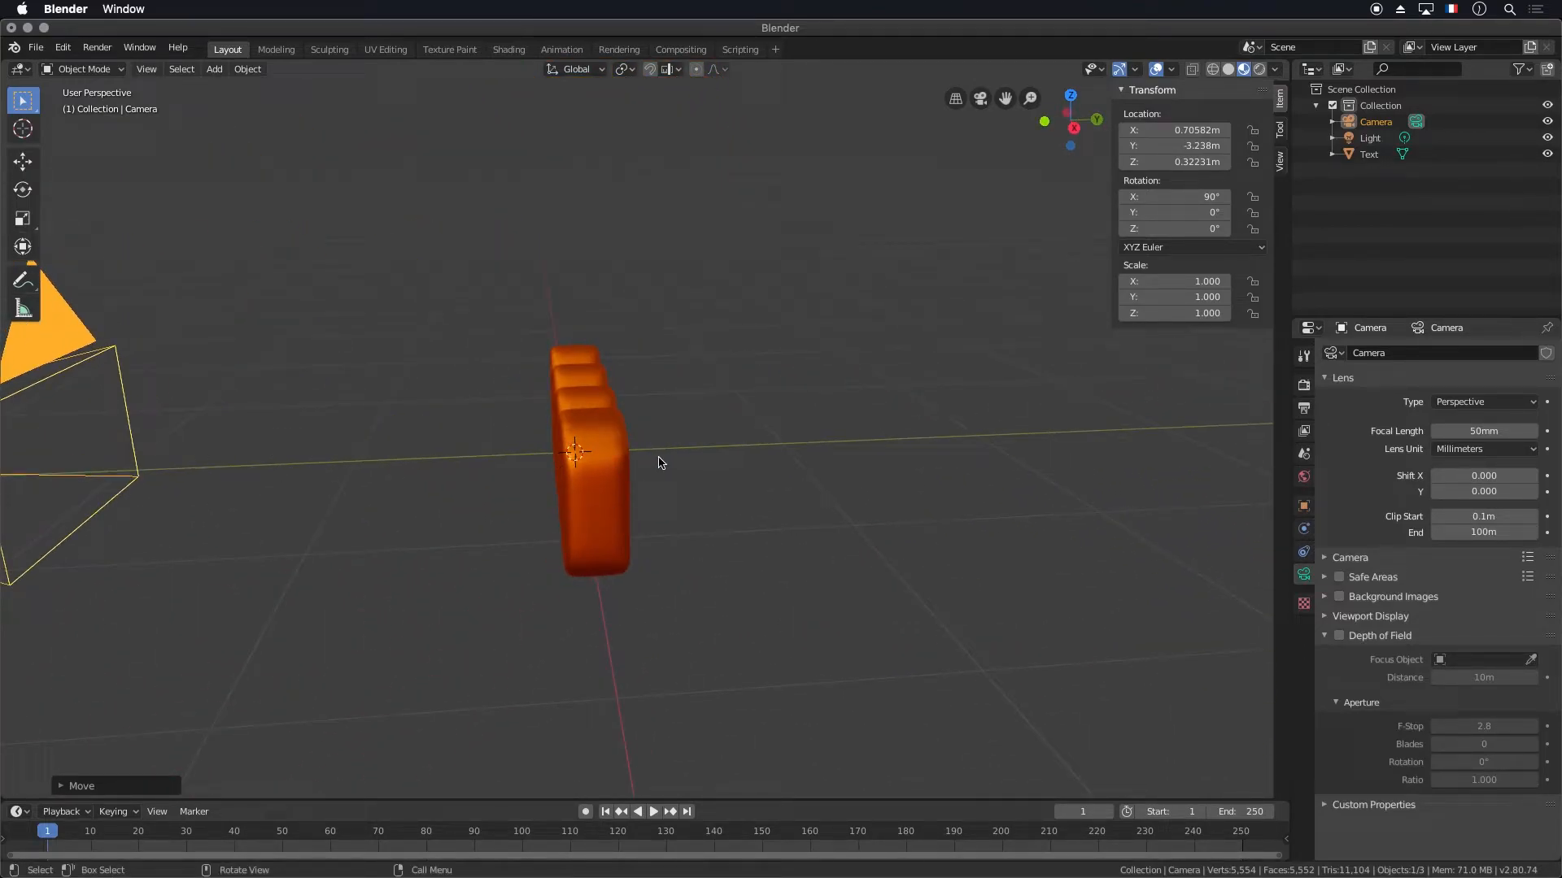
key(KP_0)
key(KP_0)
key(KP_0)
key(KP_0)
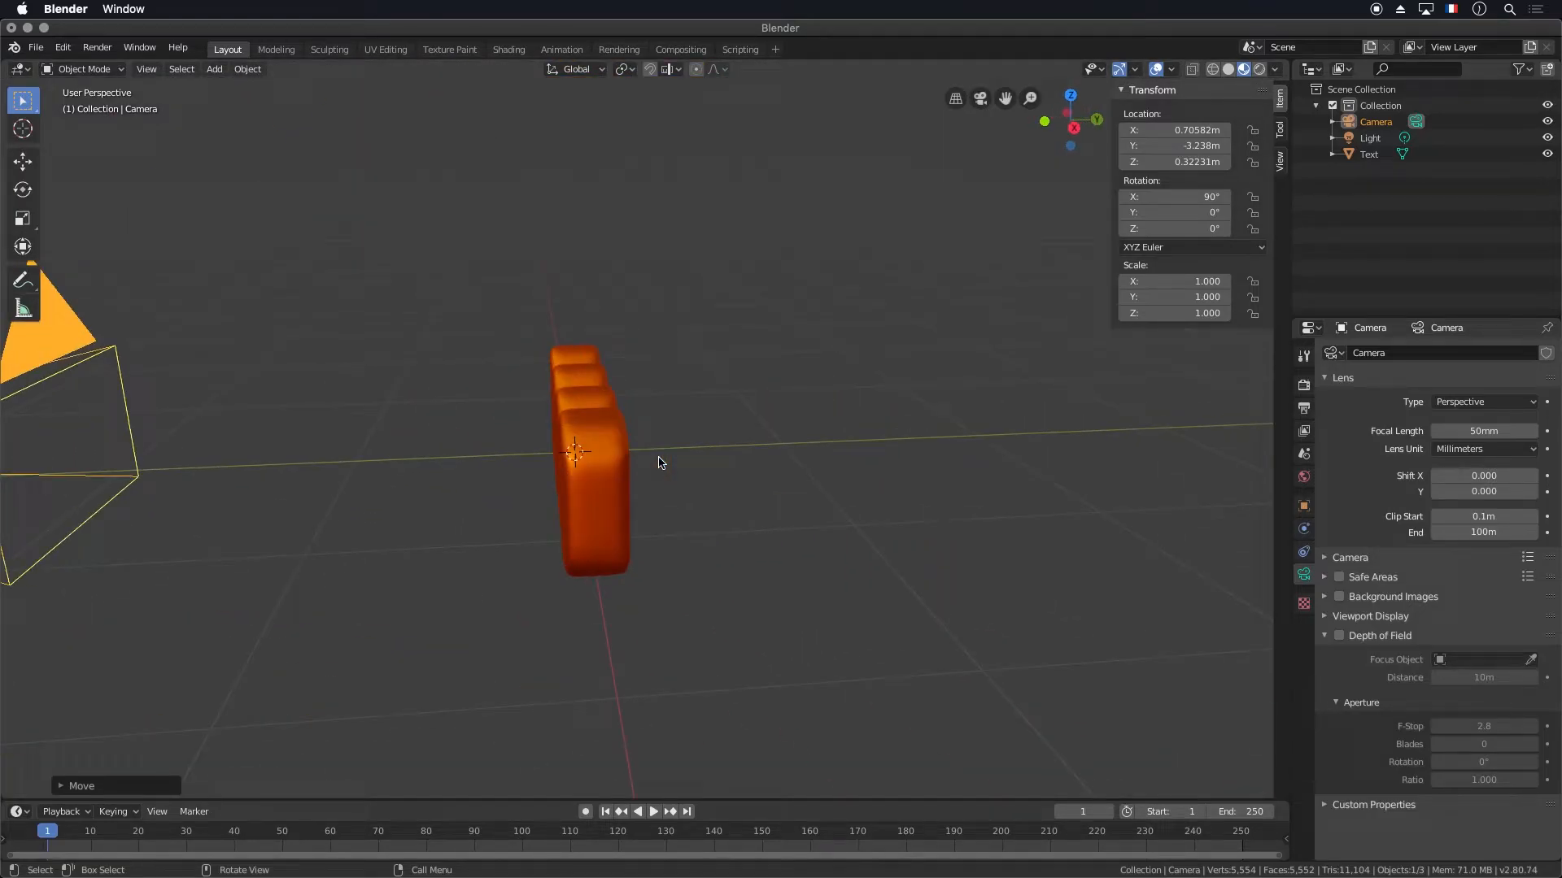
click(782, 456)
middle_drag(781, 470, 849, 466)
scroll(847, 463, down, 5)
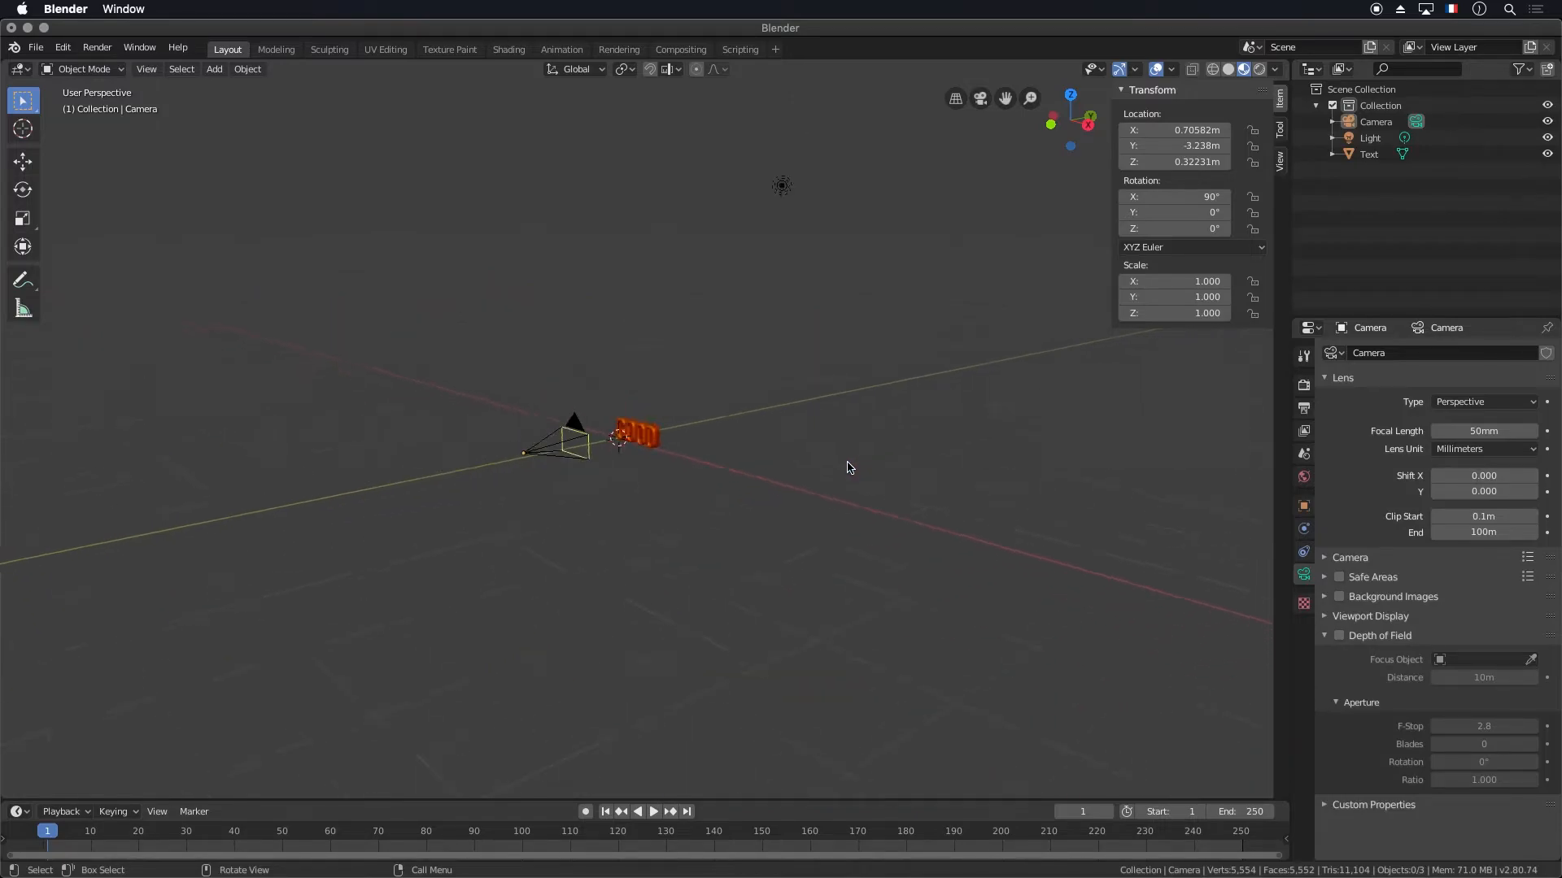
mouse_move(819, 374)
middle_down()
mouse_move(815, 450)
mouse_move(801, 389)
middle_up()
click(804, 370)
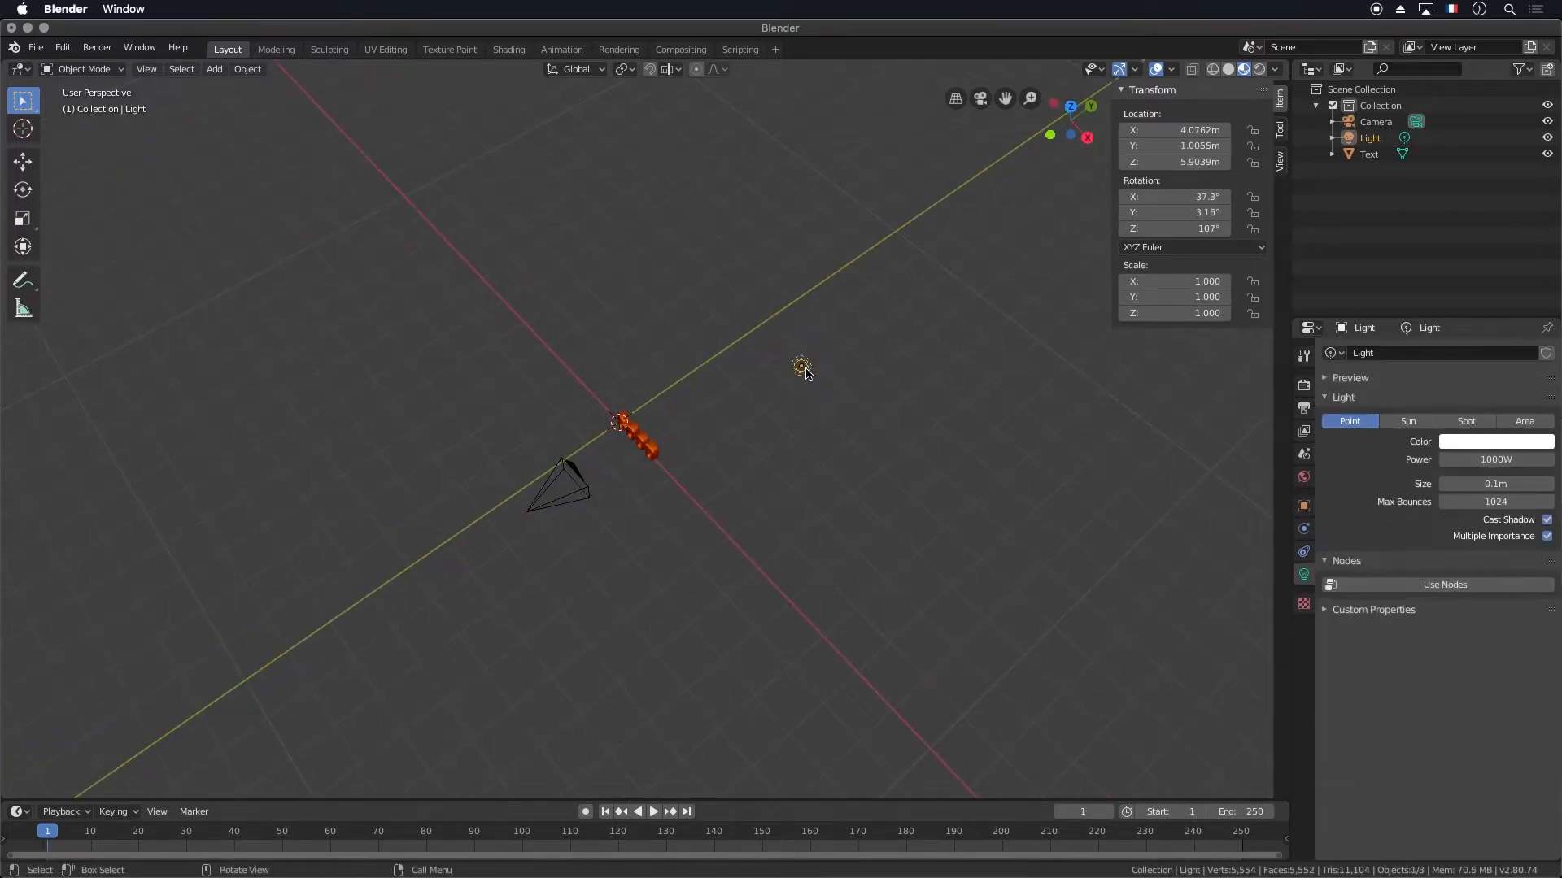
key(KP_7)
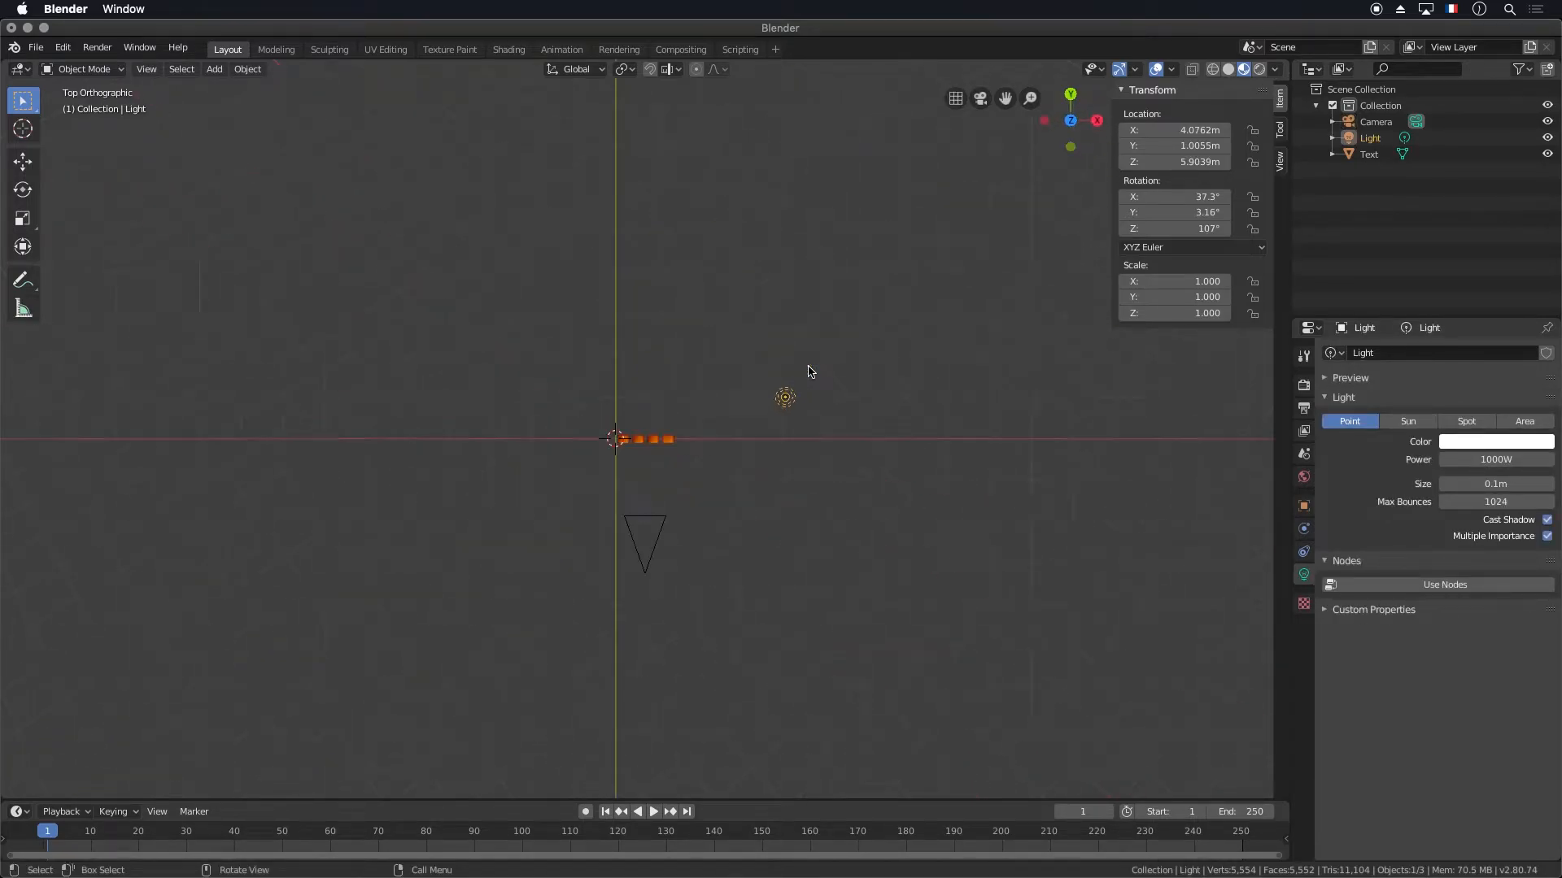
key(g)
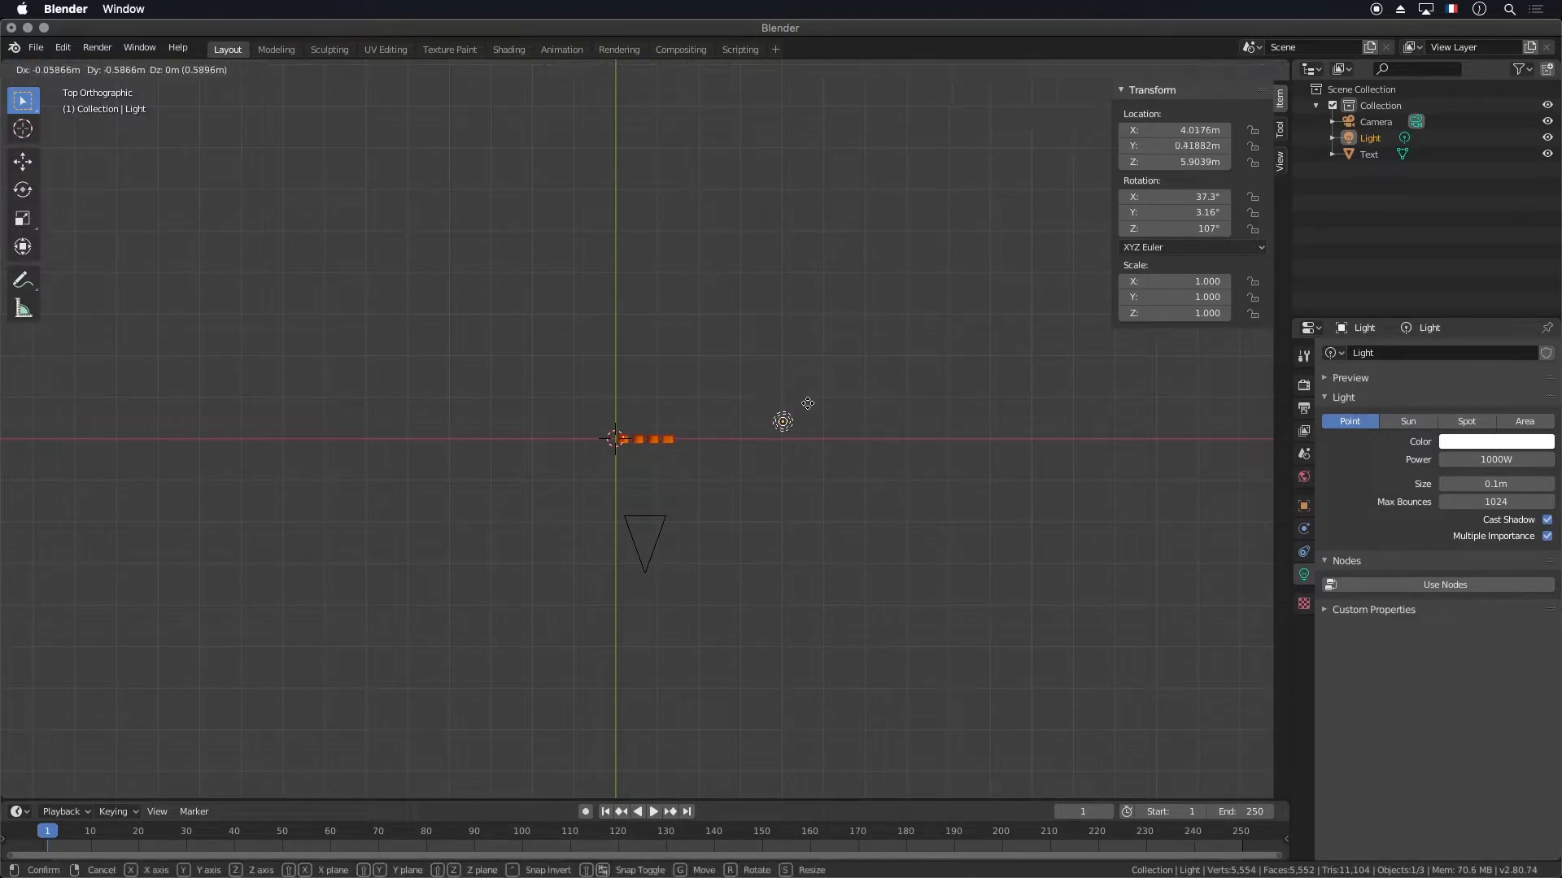
click(778, 484)
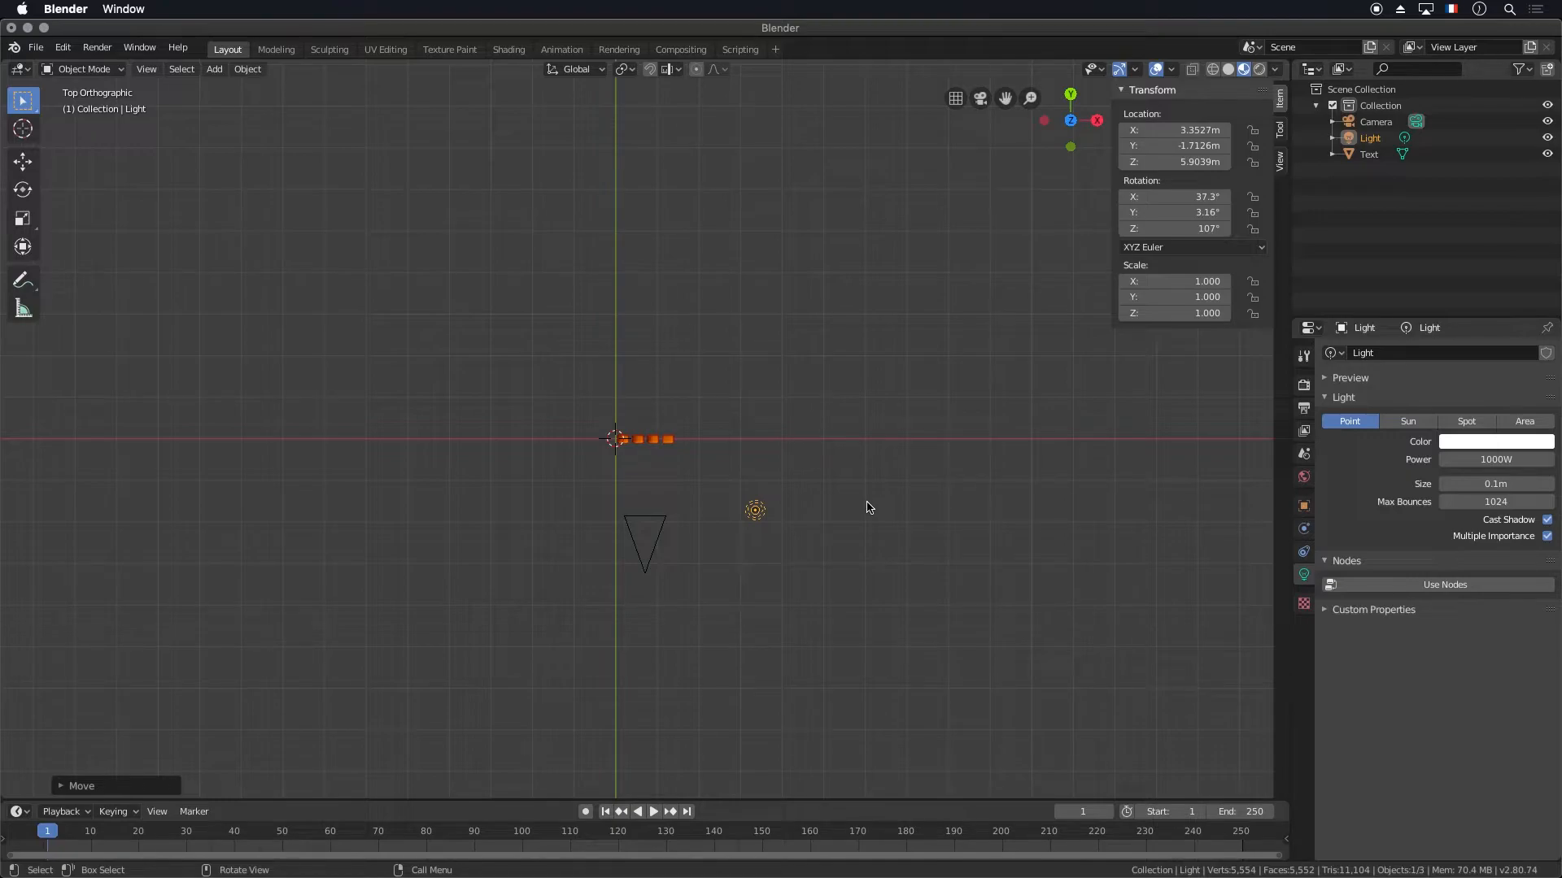
Lower the light in the front view to about X 3.45 m, Z 2.99 m and check the framing through the camera
middle_drag(913, 560, 713, 244)
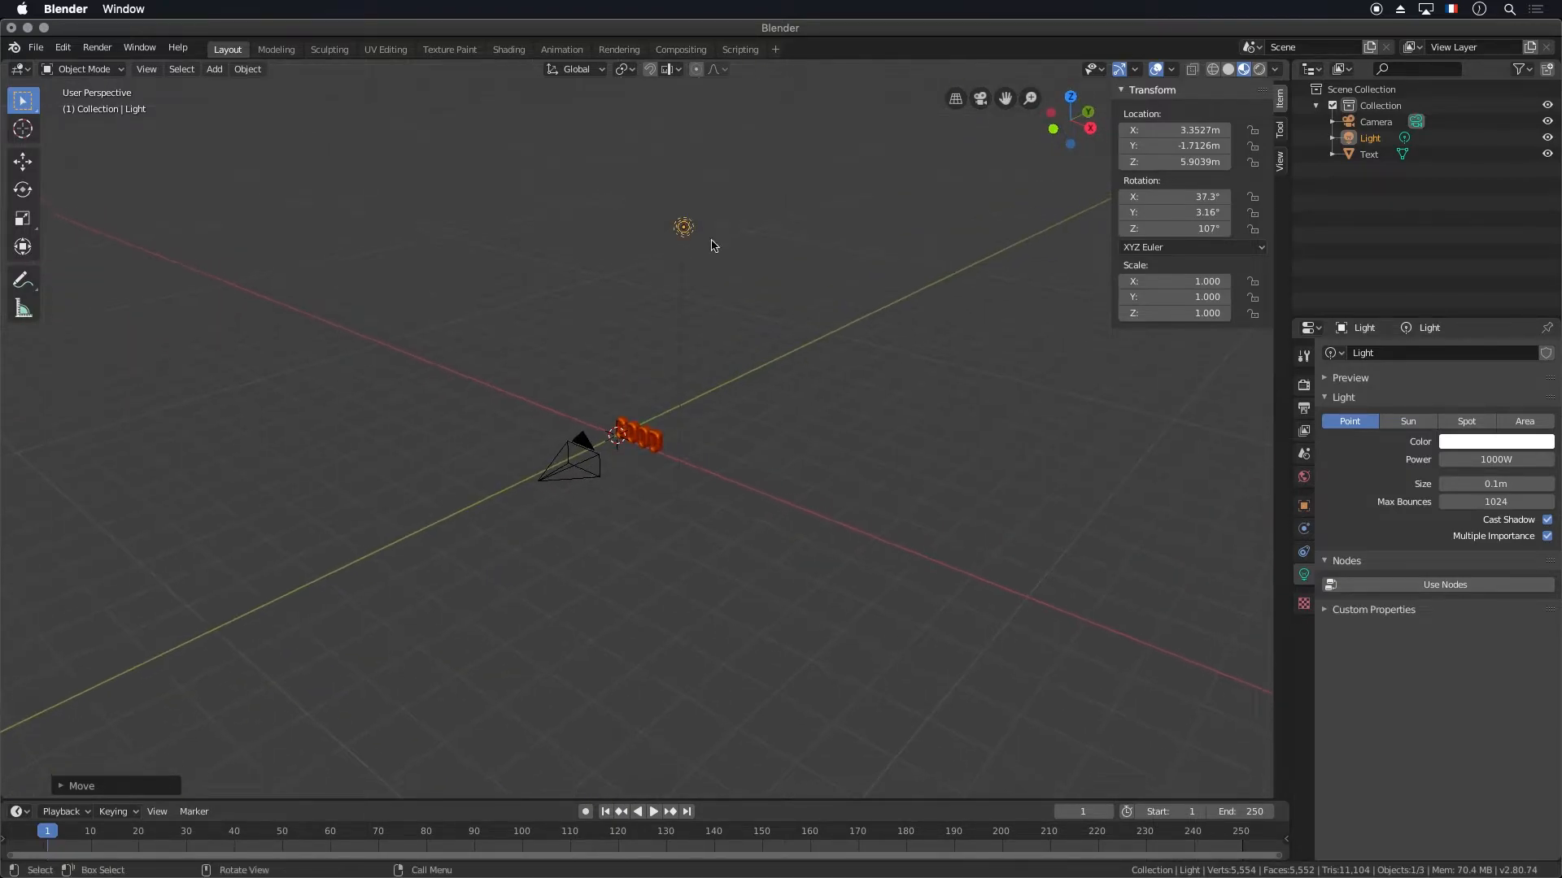
key(KP_1)
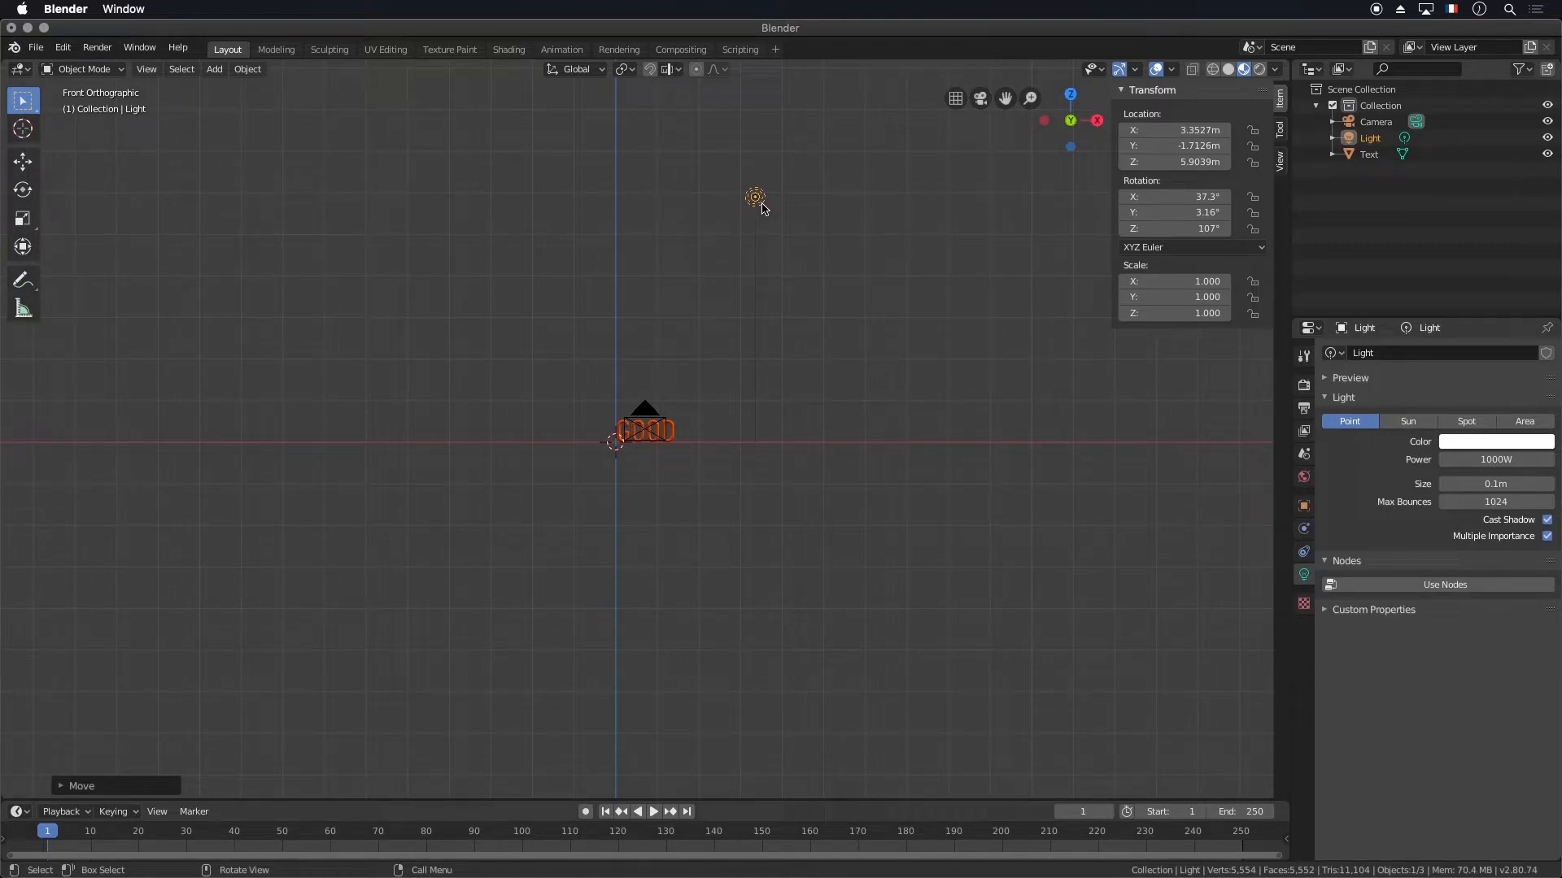
key(g)
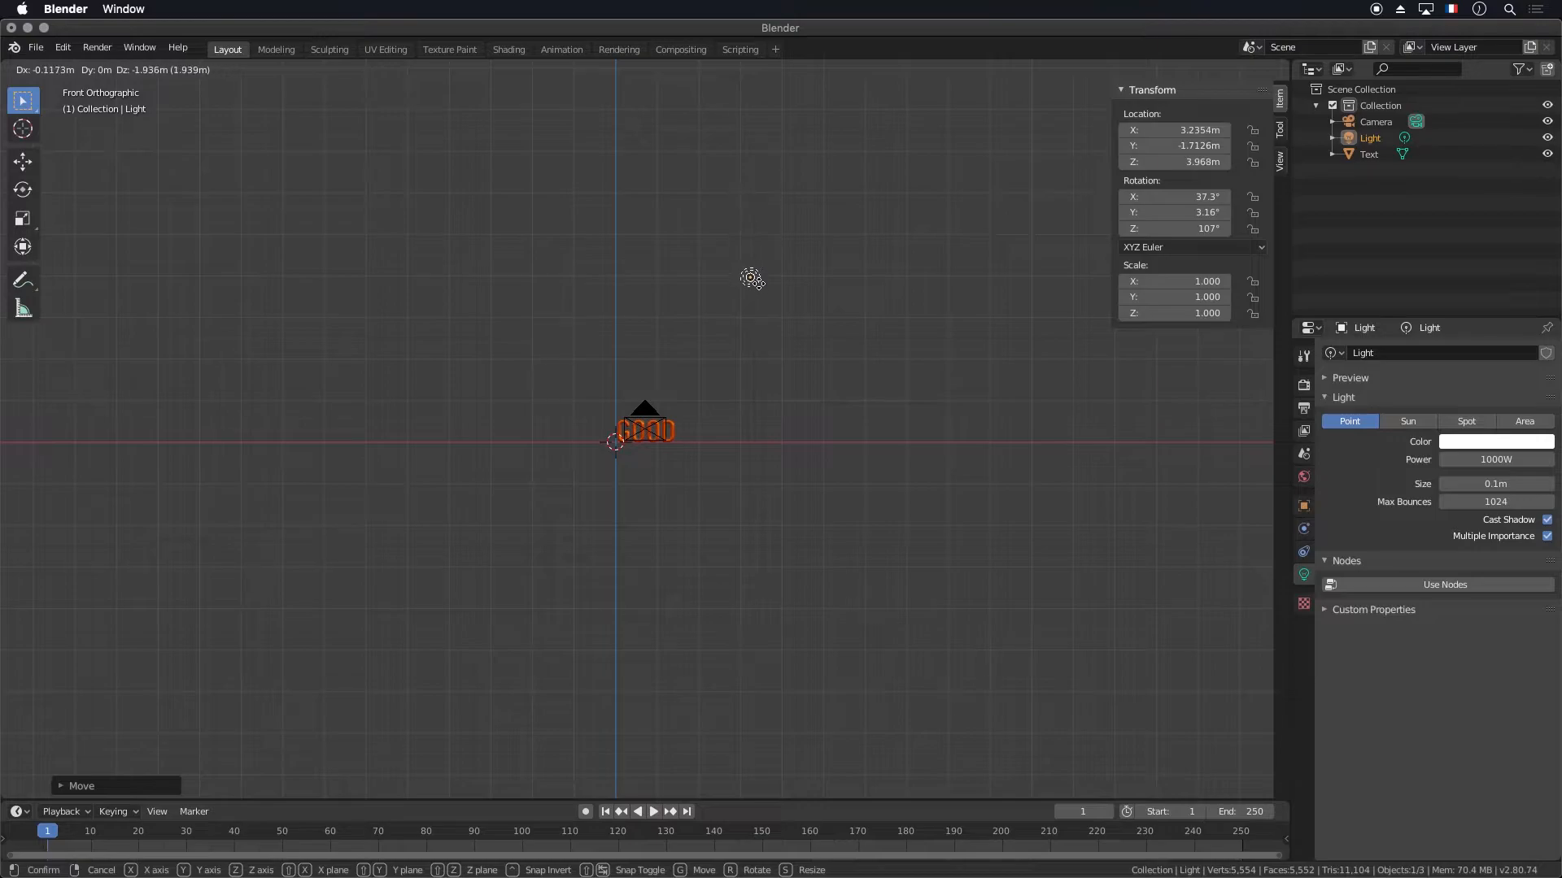
click(755, 321)
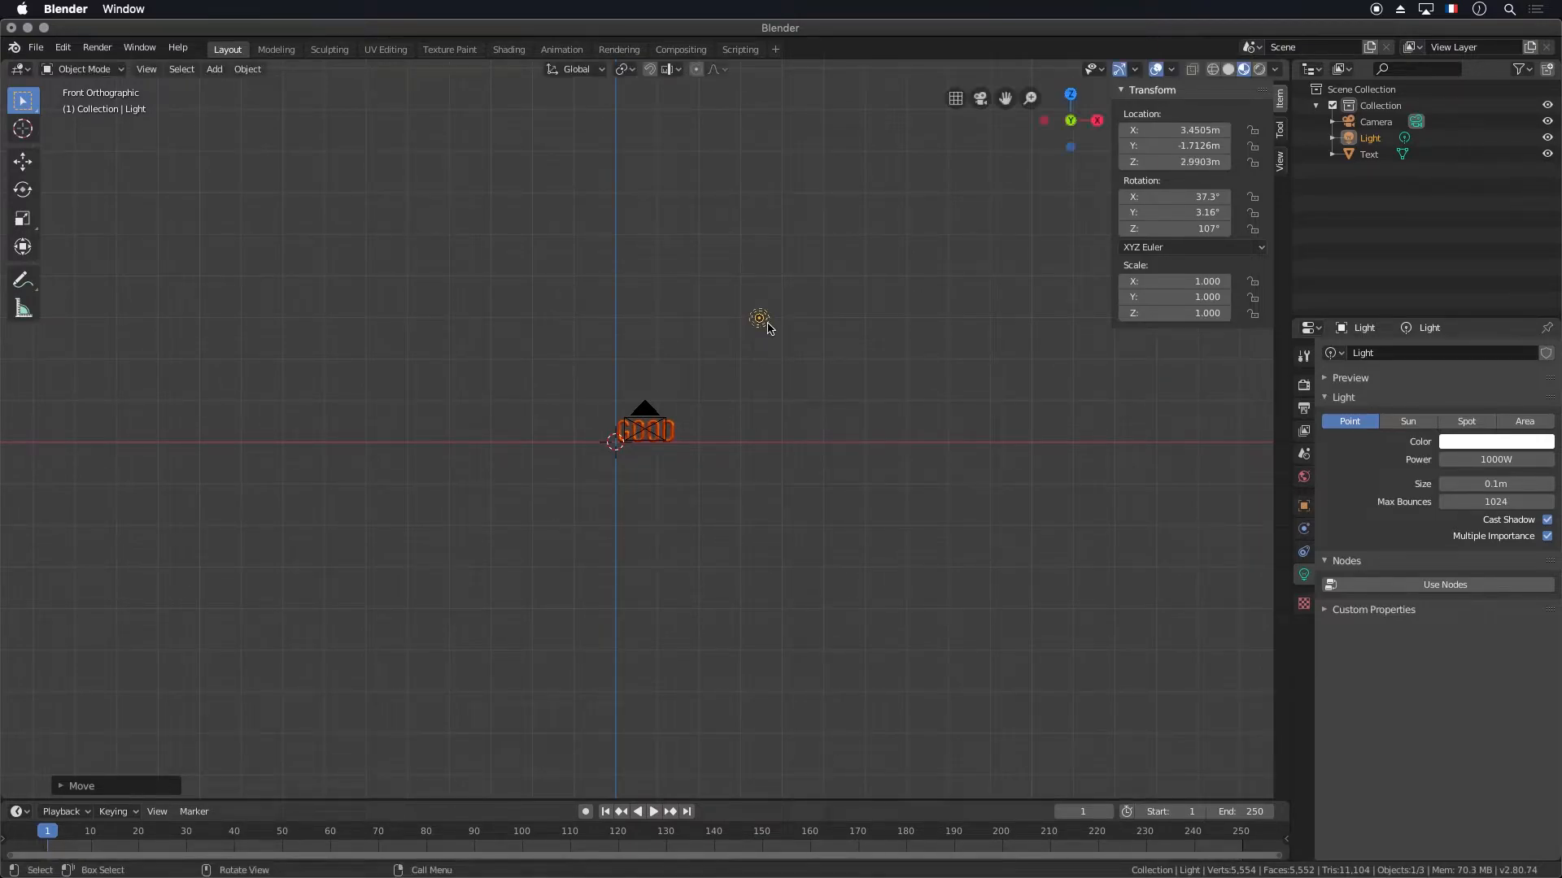
mouse_move(830, 352)
middle_down()
mouse_move(895, 267)
mouse_move(805, 363)
middle_up()
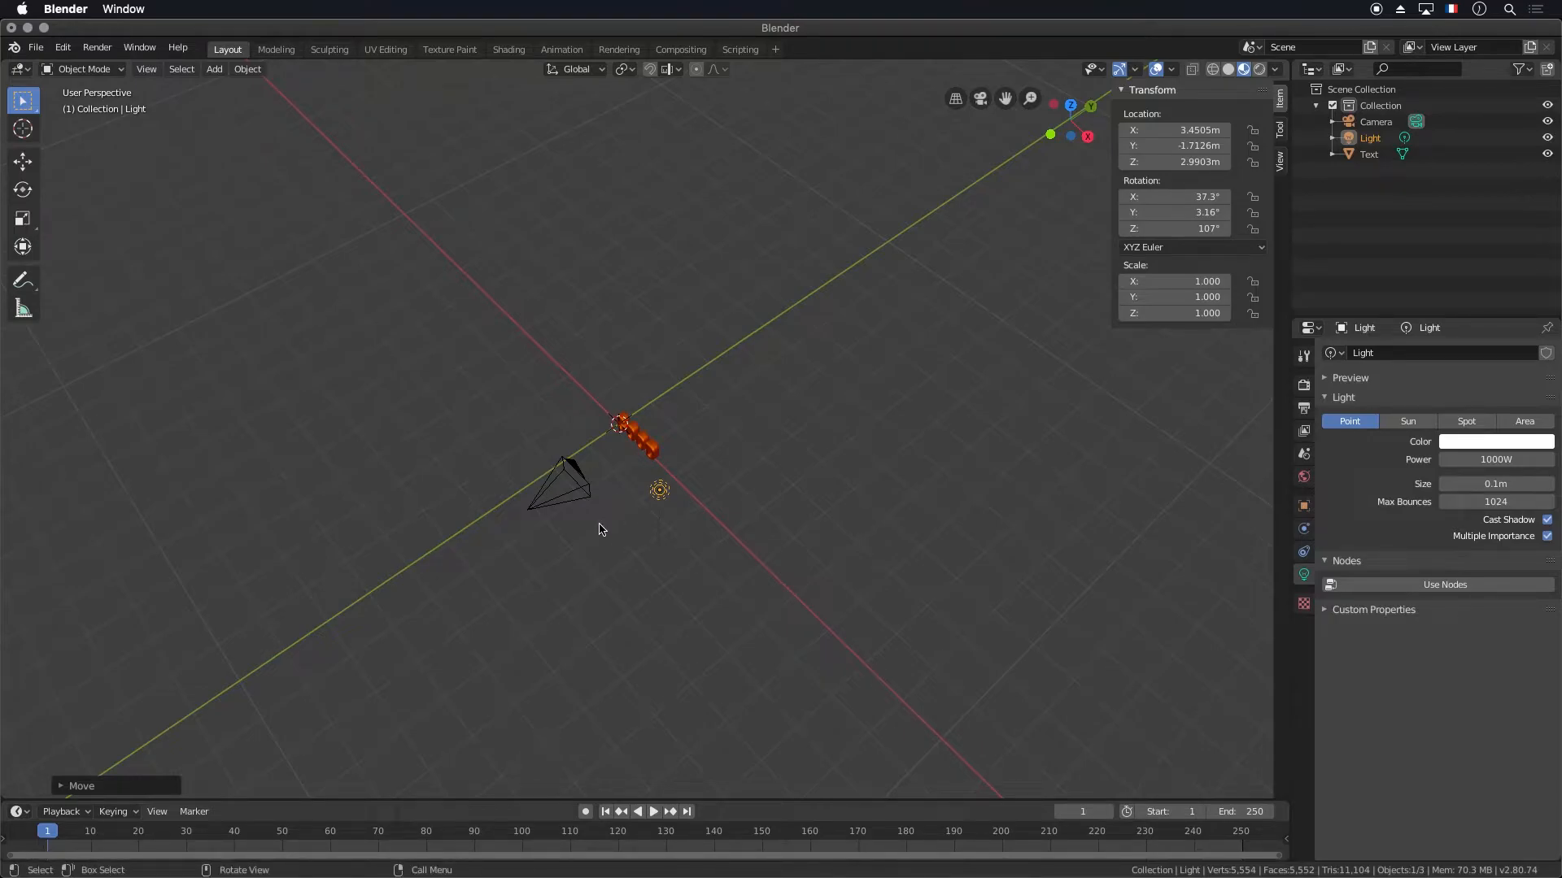
middle_drag(735, 464, 805, 412)
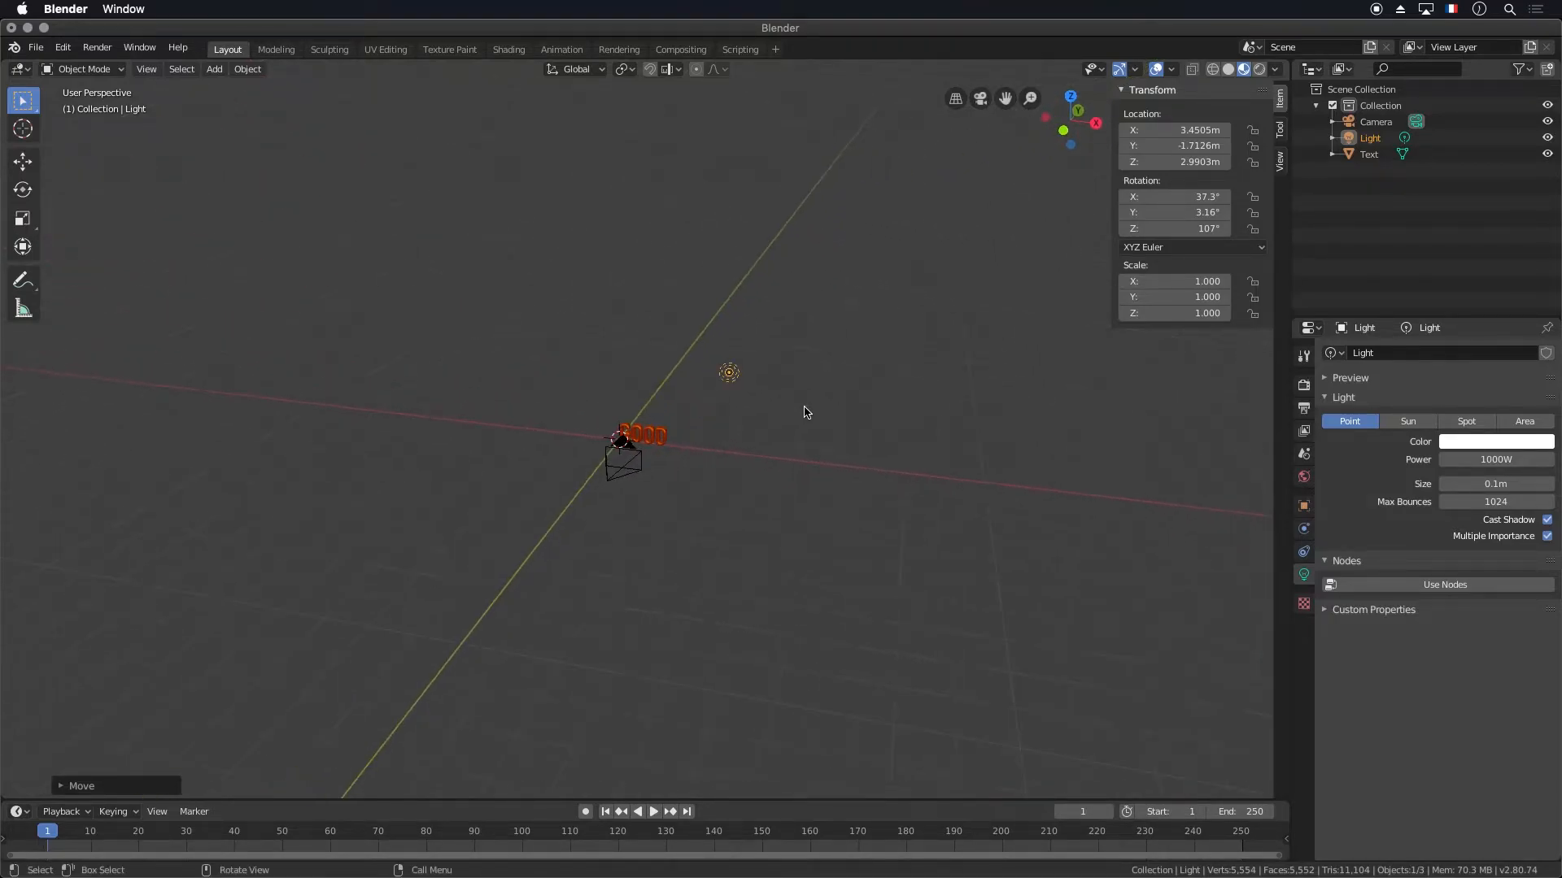
key(KP_0)
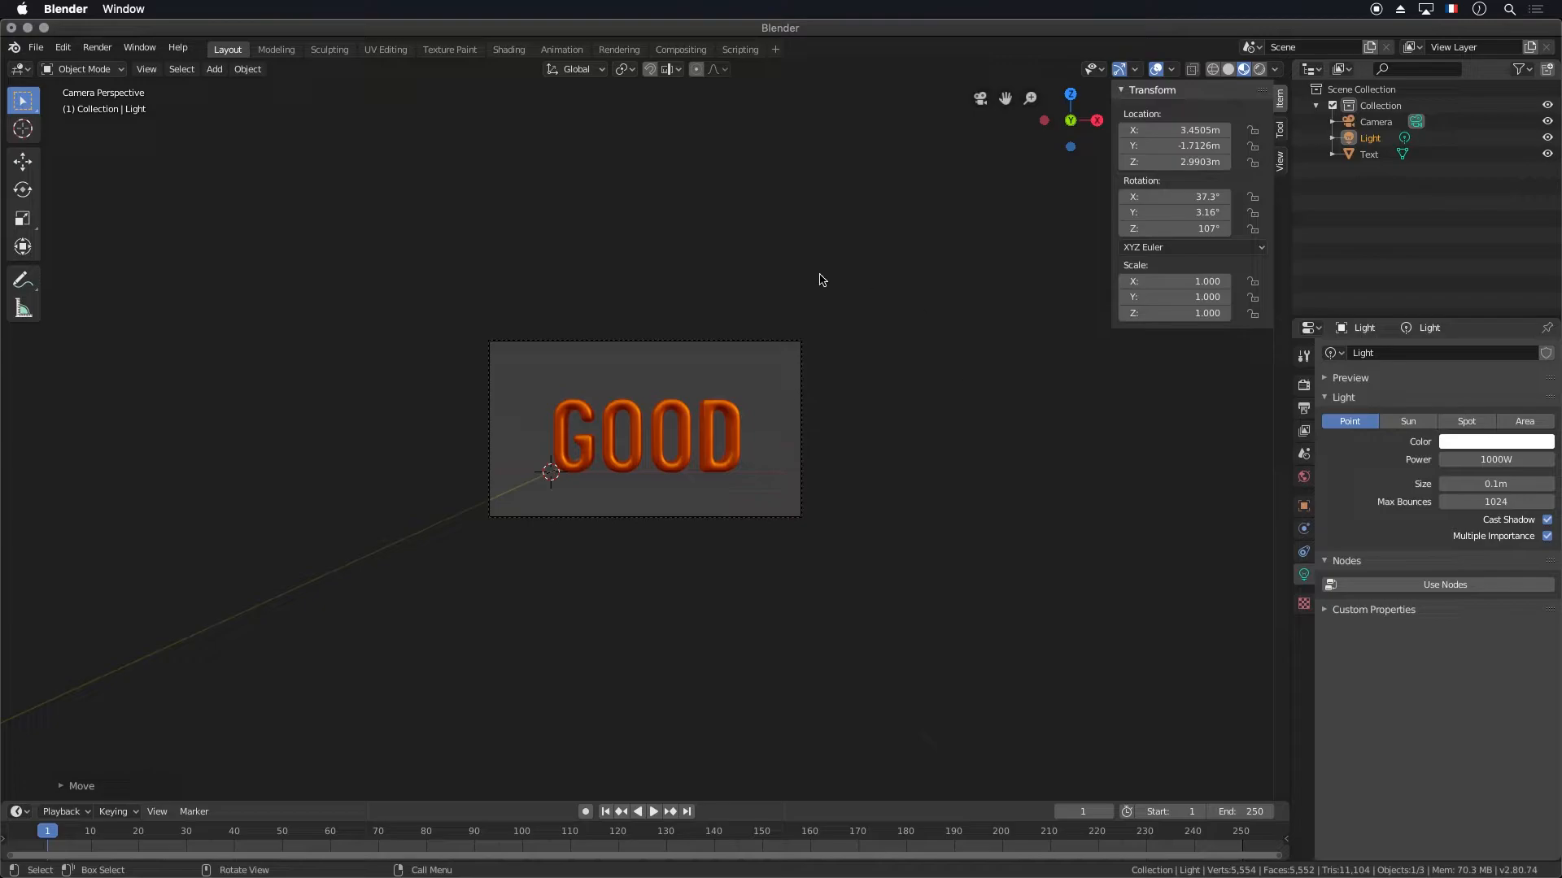
key(KP_0)
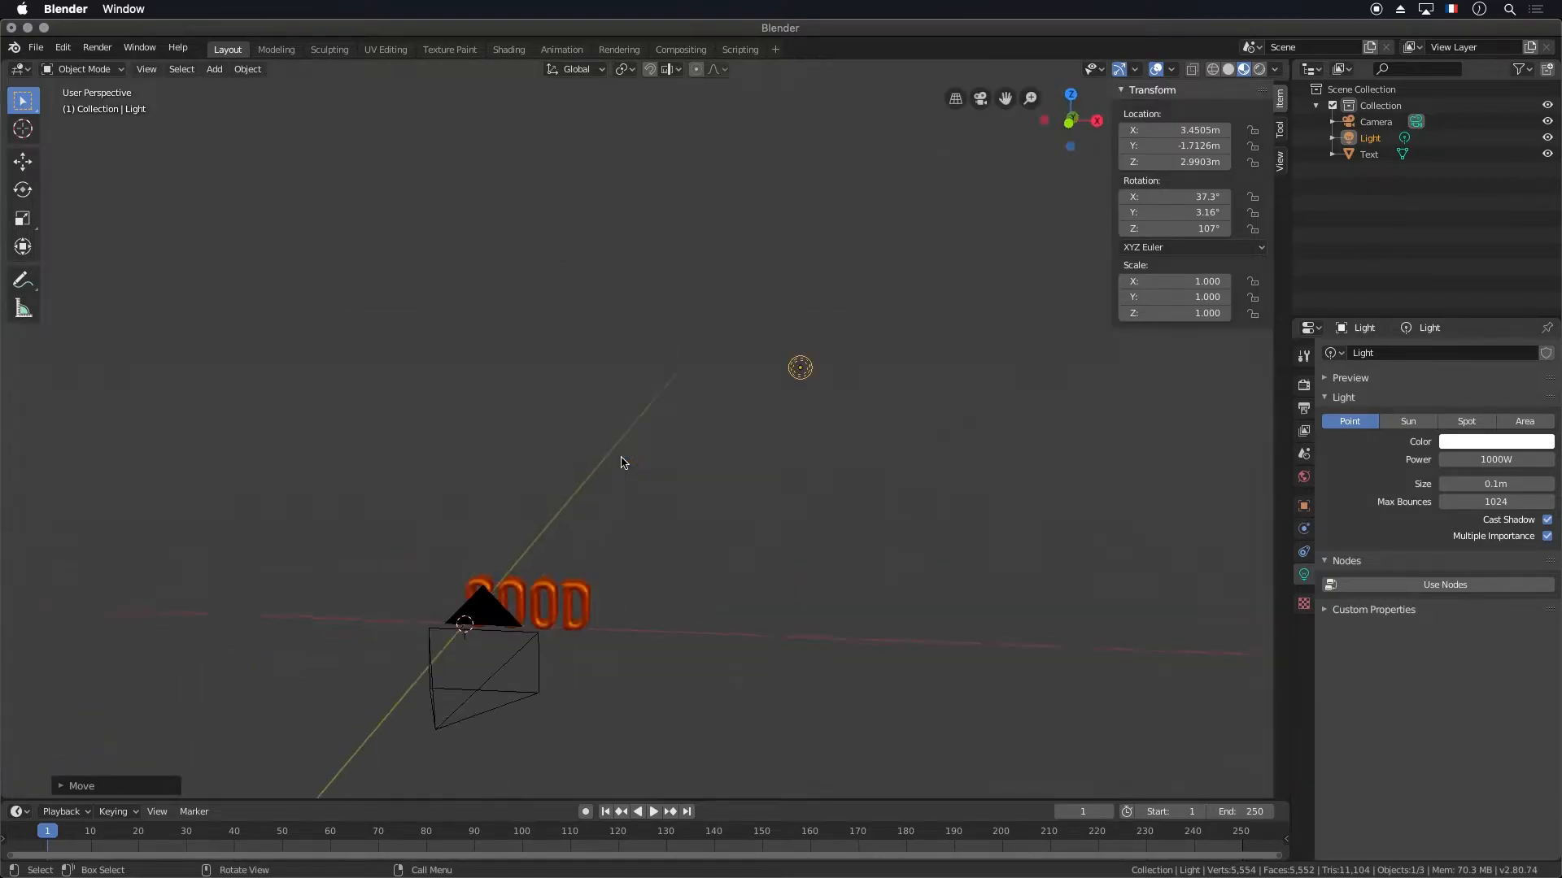
Add a mesh plane and move it along the X axis to about 0.65 m, beneath the lettering
scroll(511, 414, up, 4)
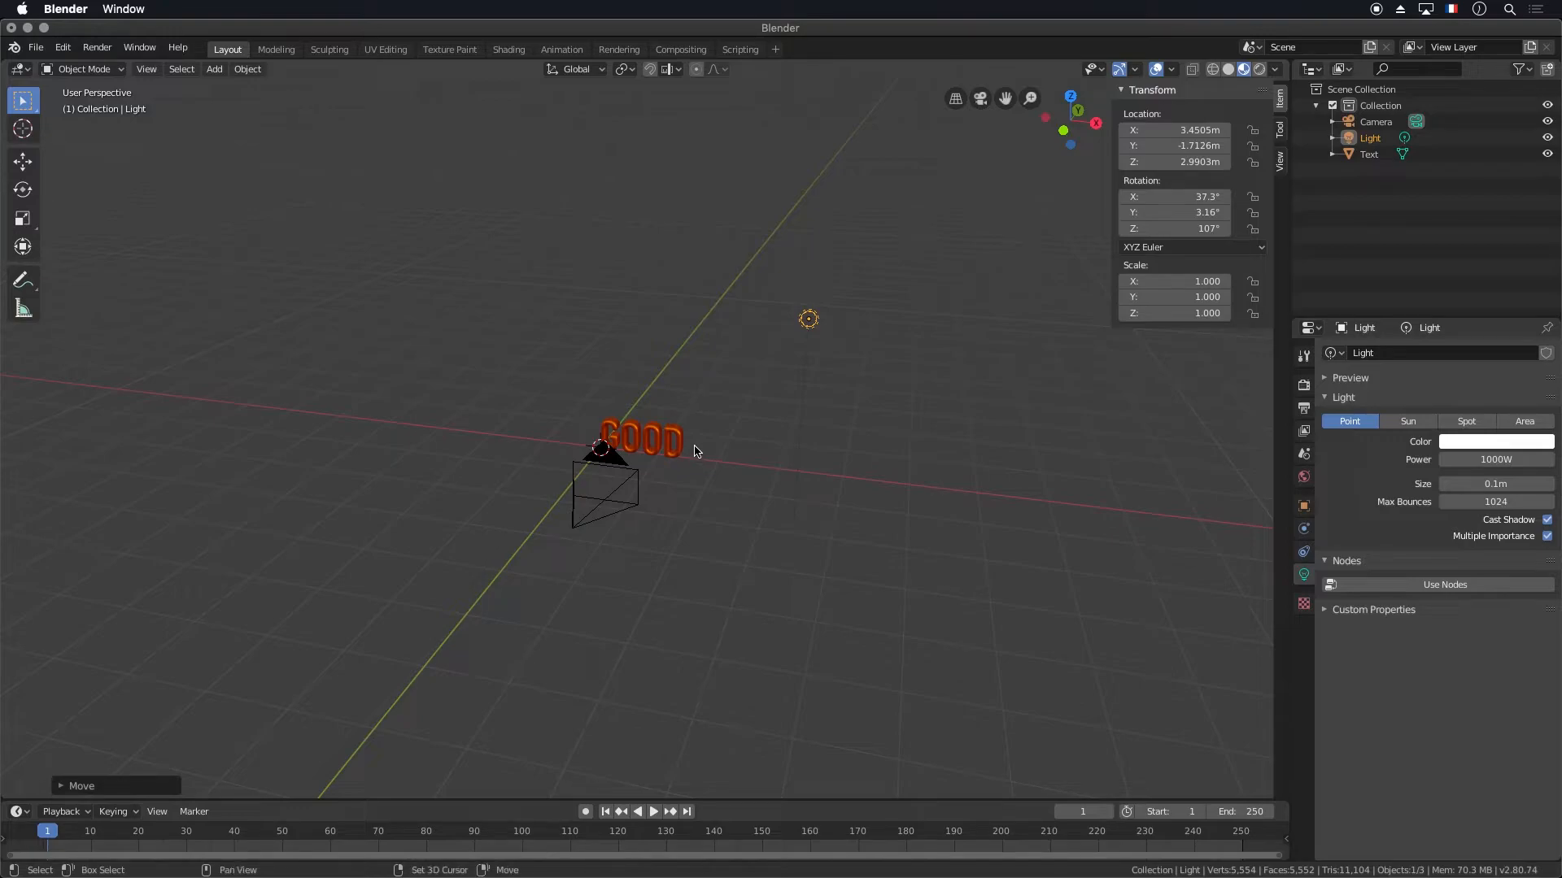
key(shift+a)
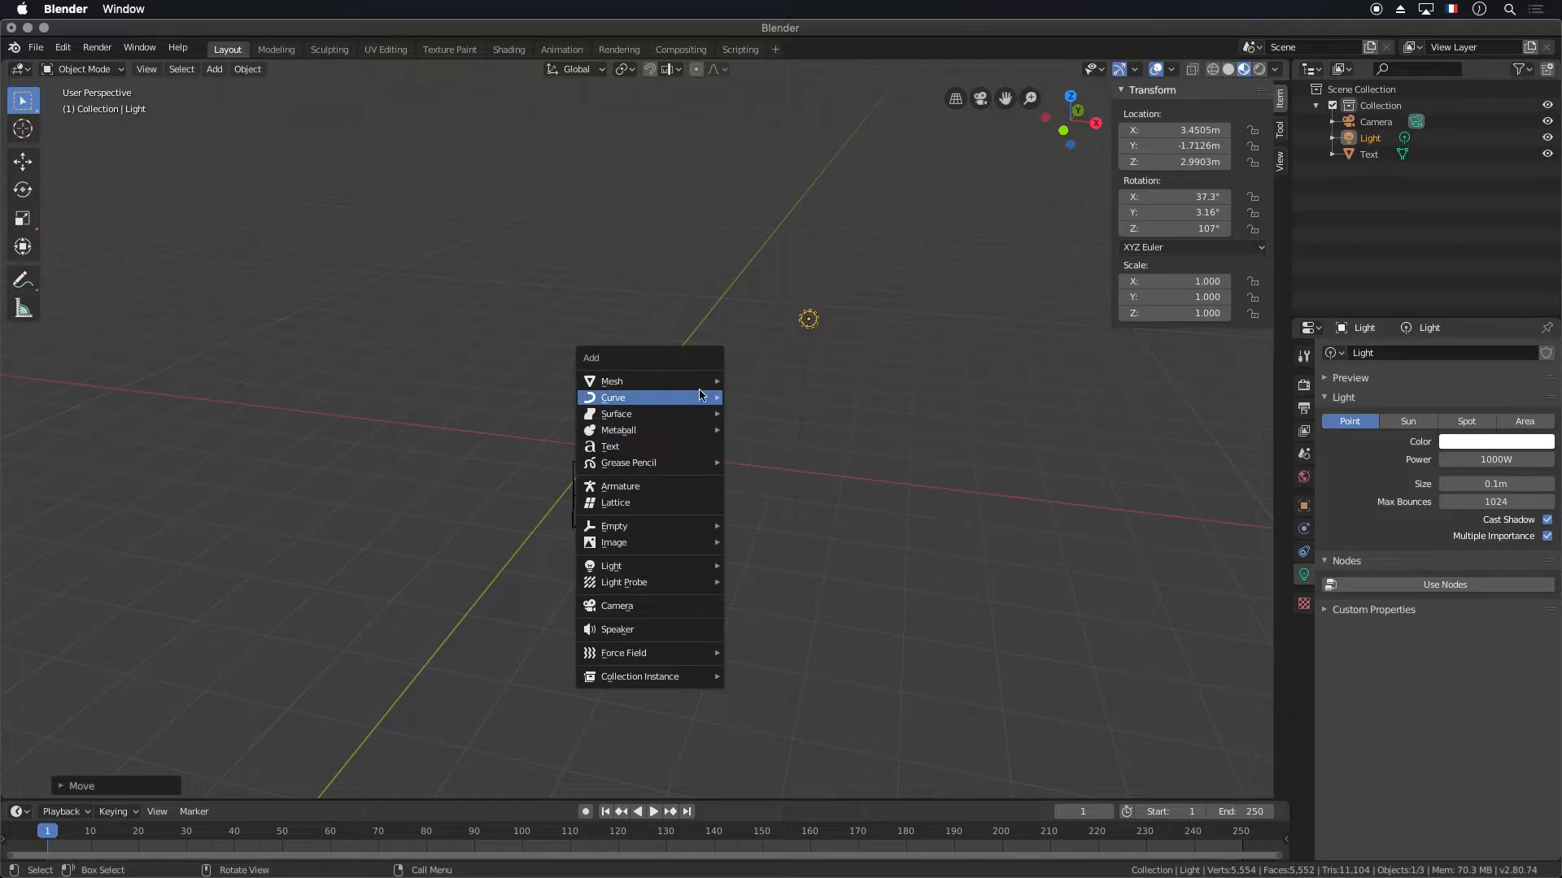
mouse_move(695, 385)
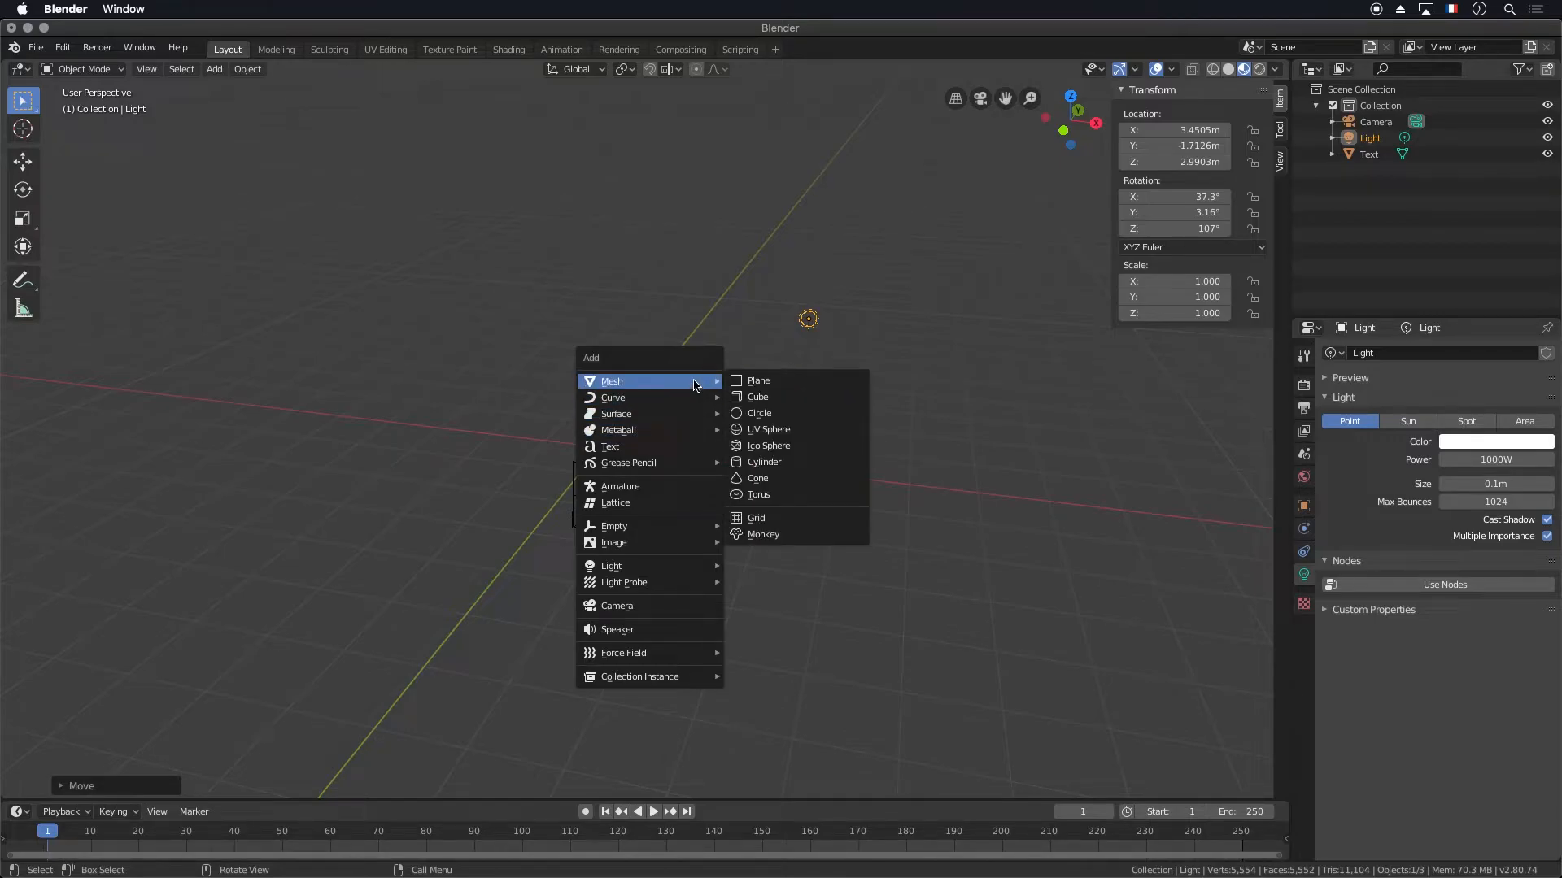
click(772, 382)
key(g)
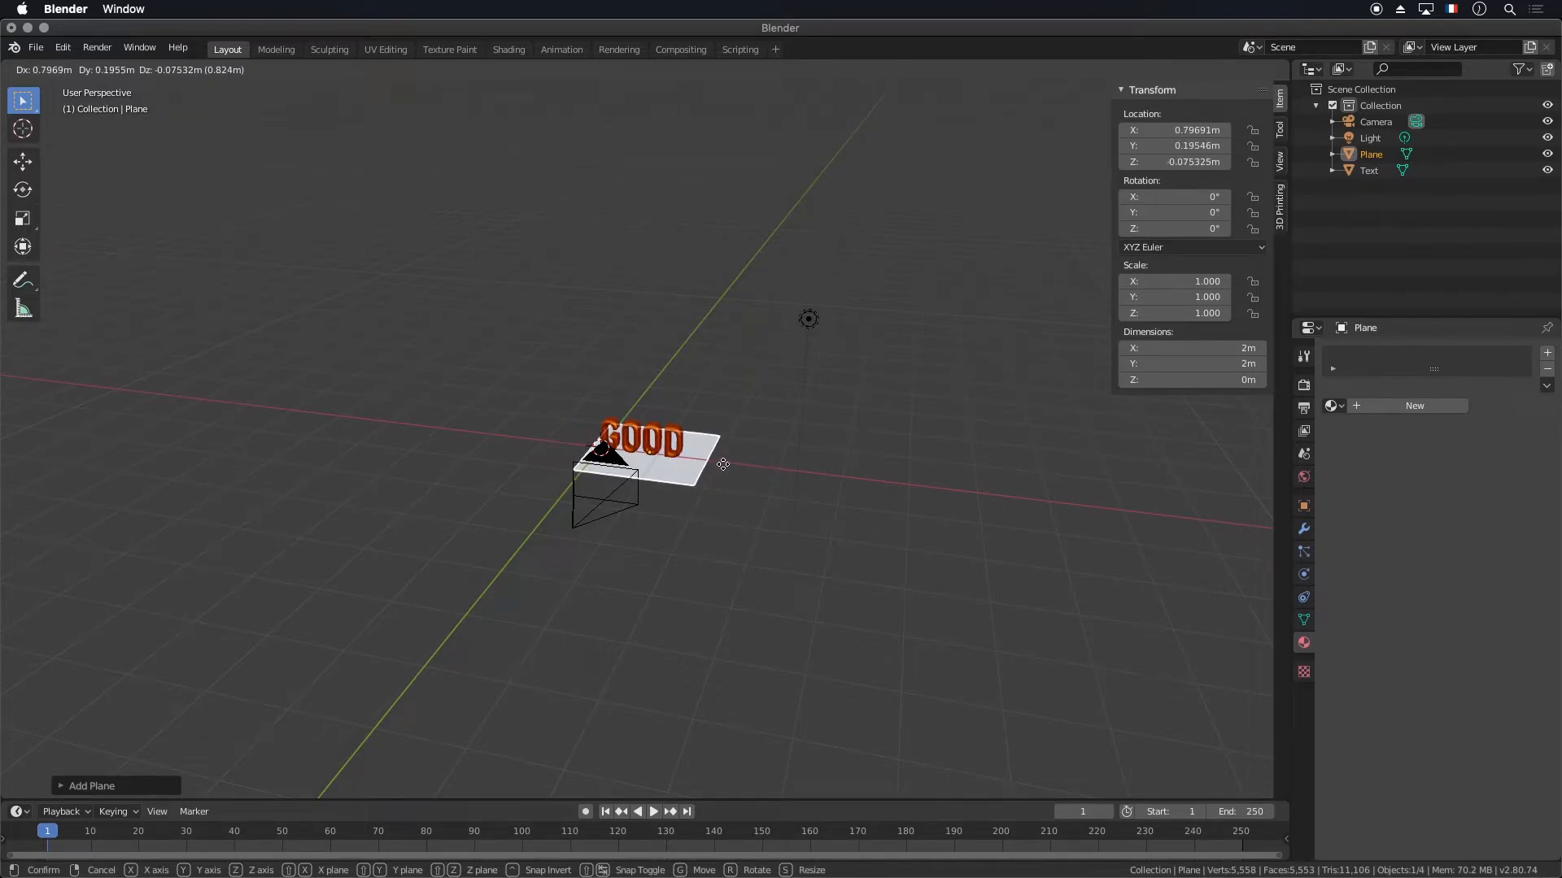
key(x)
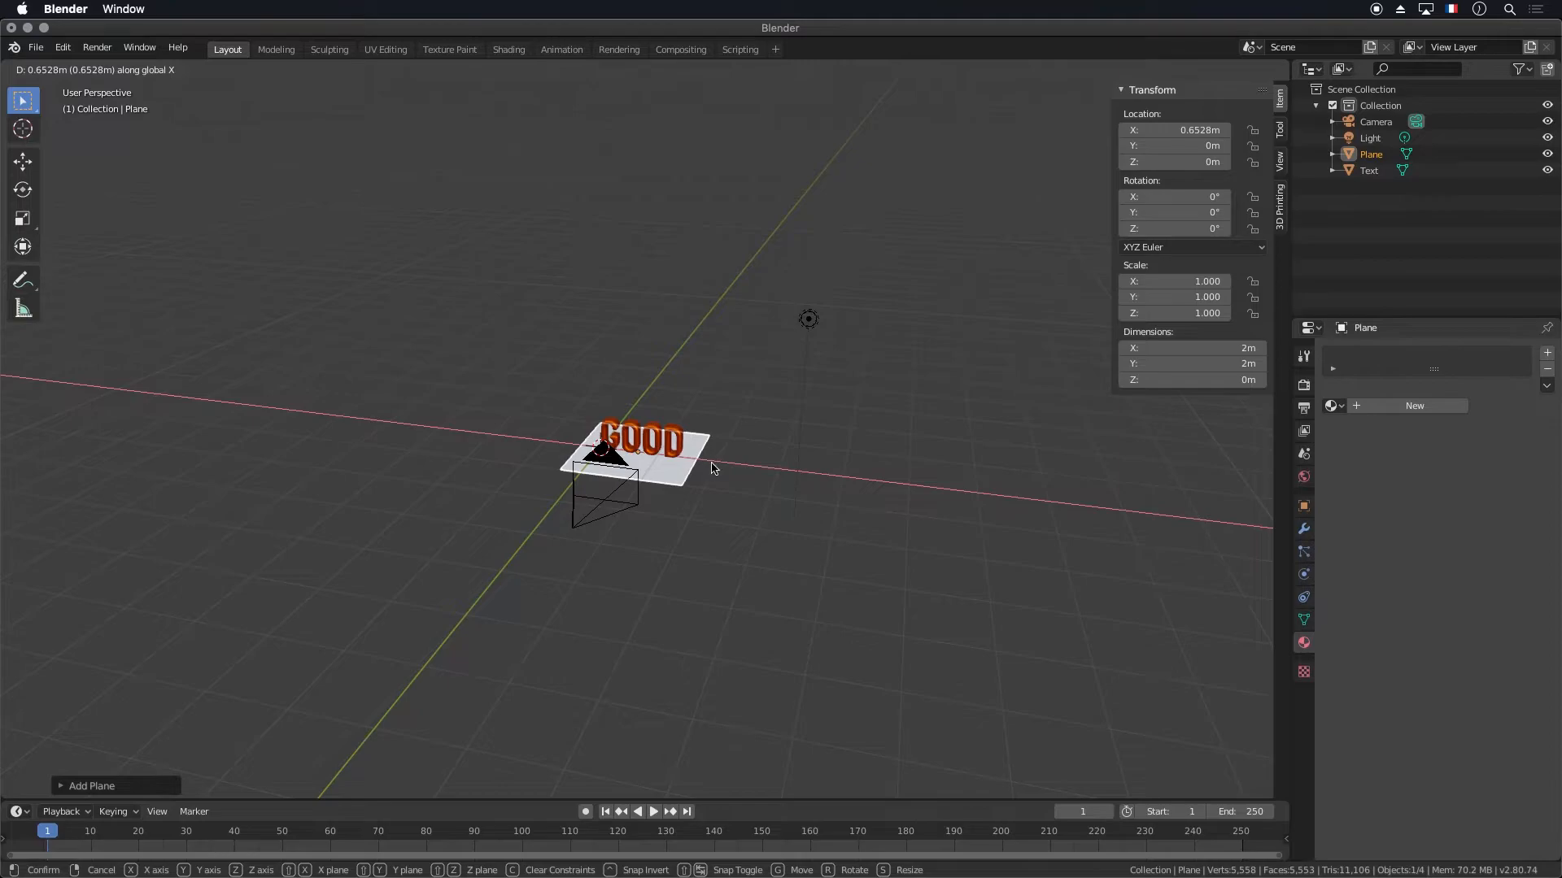
click(713, 468)
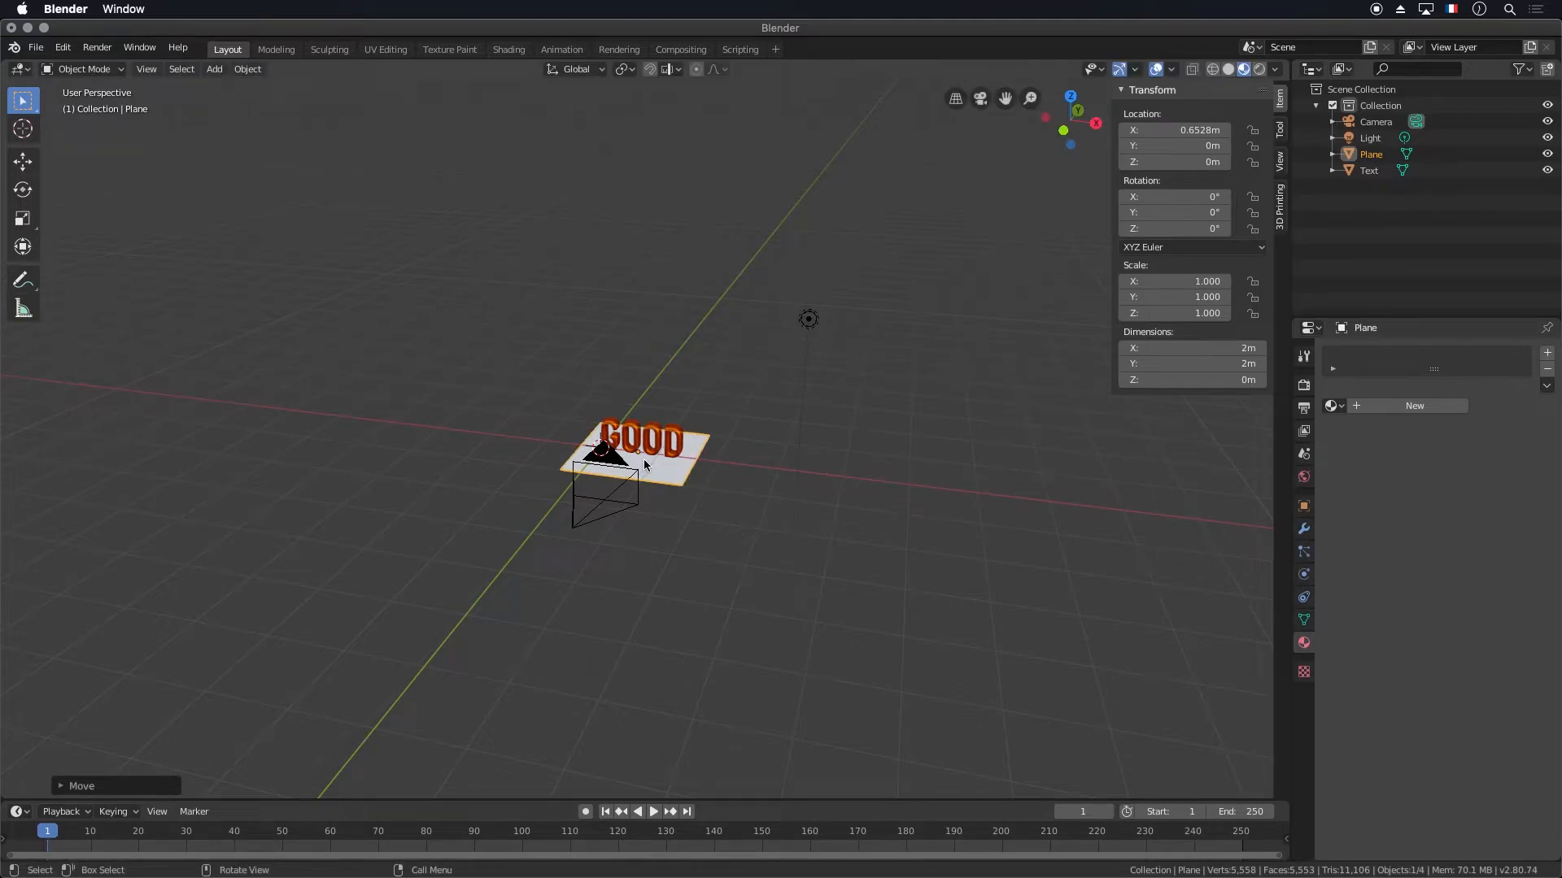
Scale the plane up uniformly to about 7.81, making a floor about 15.6 m wide around the lettering and camera
key(s)
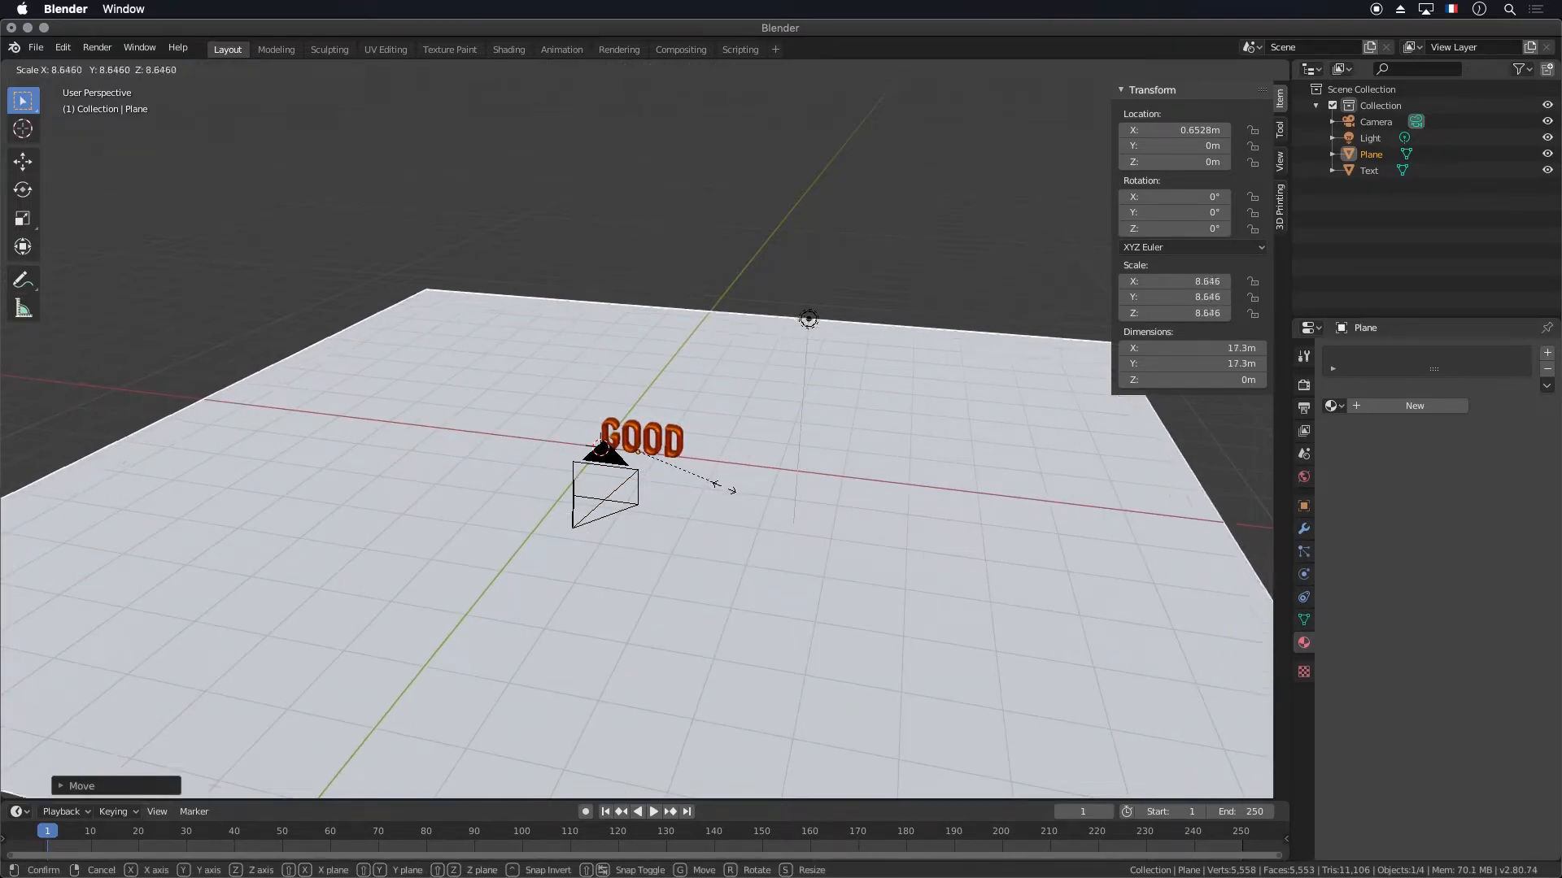
click(727, 489)
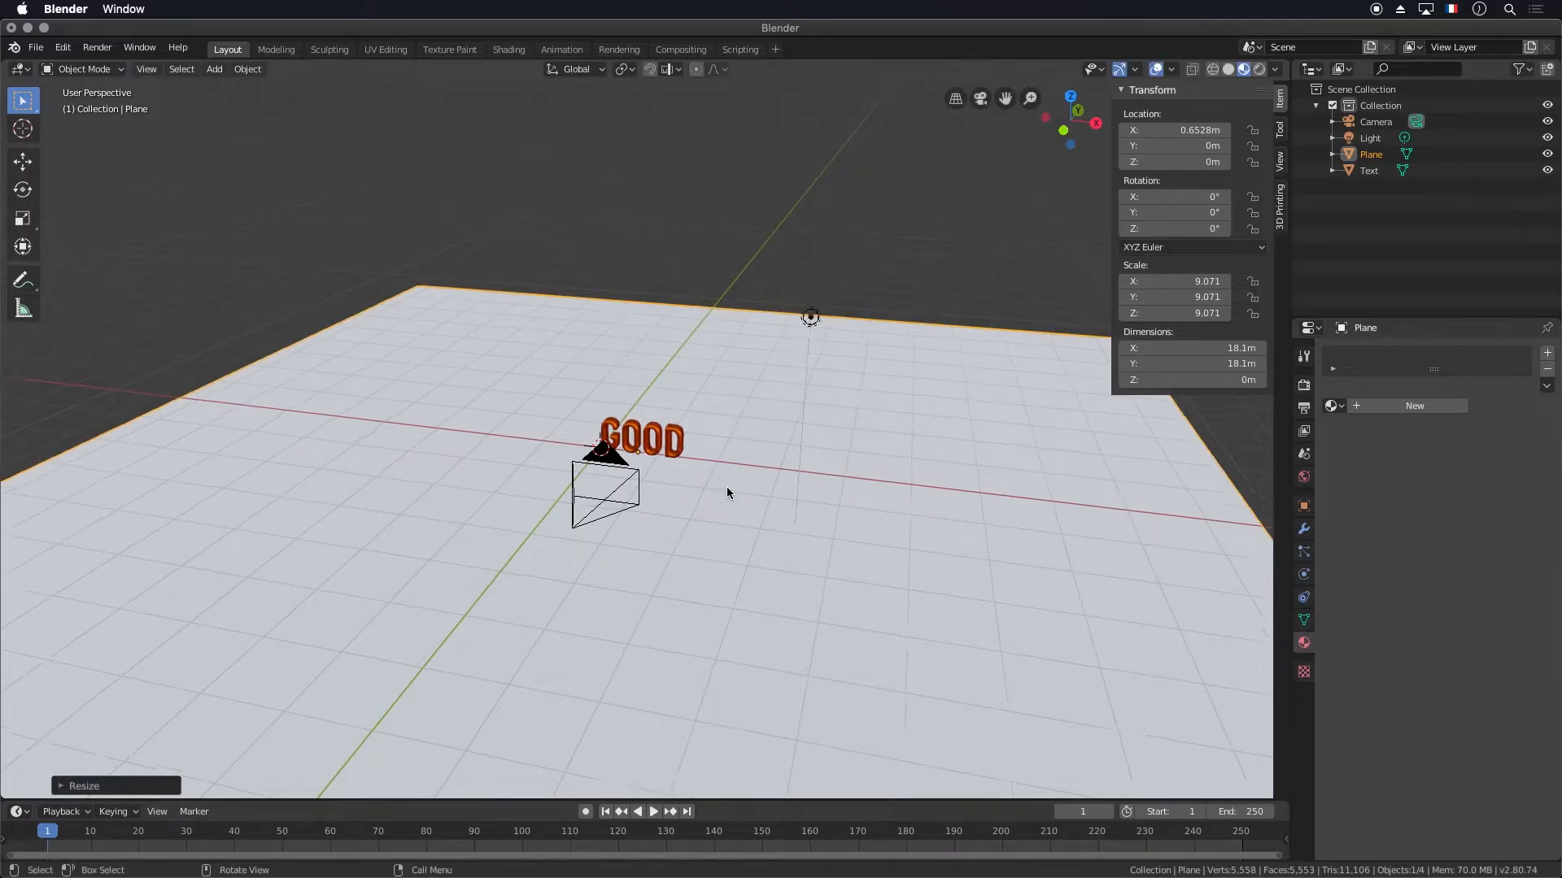
key(KP_0)
key(KP_0)
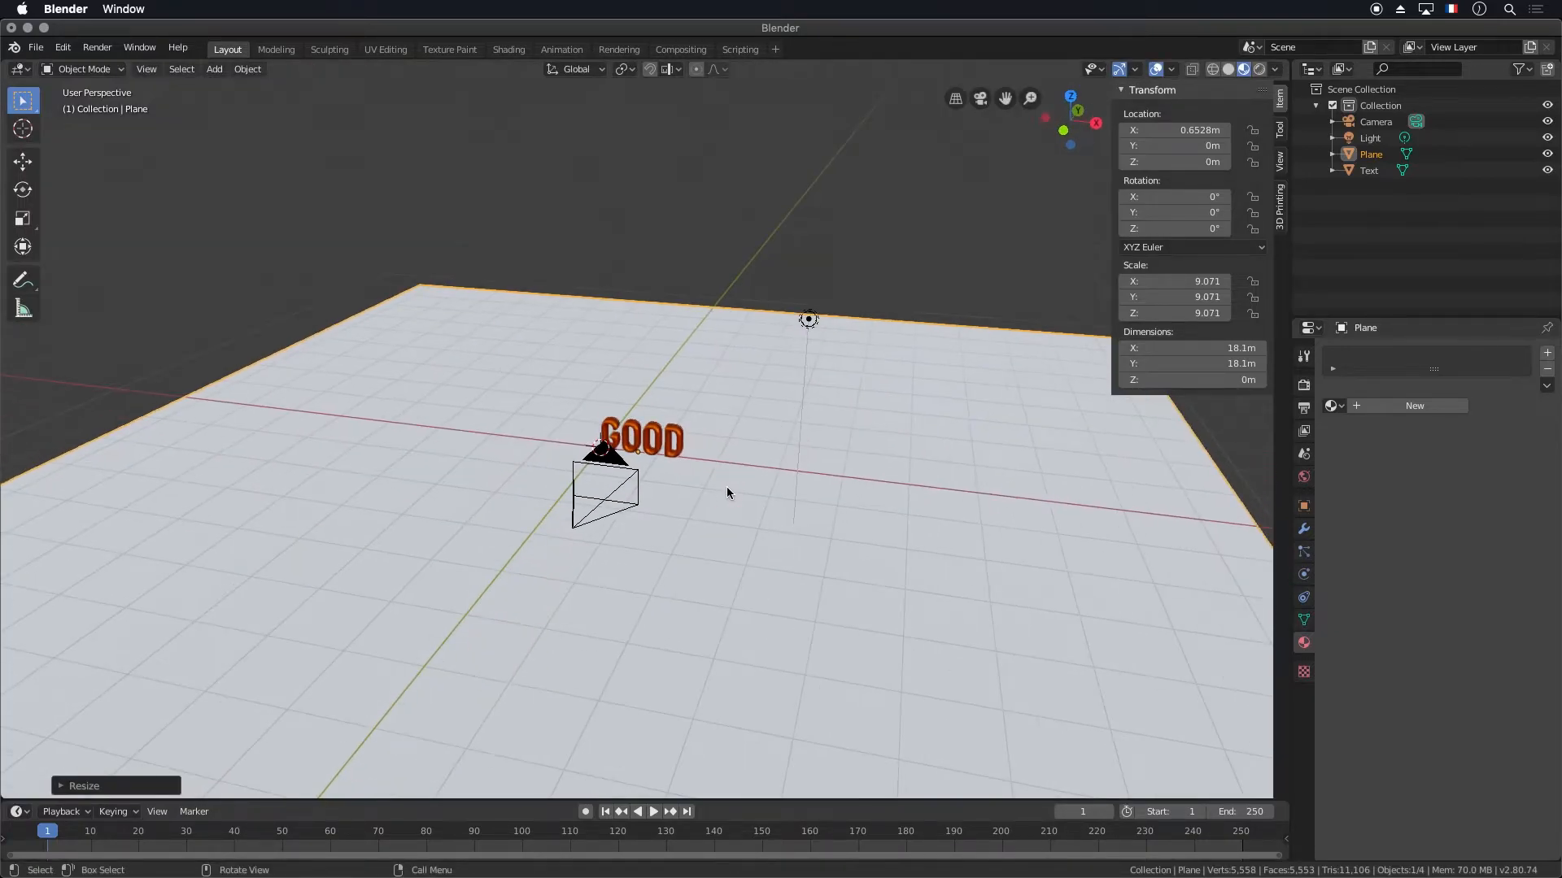
key(s)
click(715, 486)
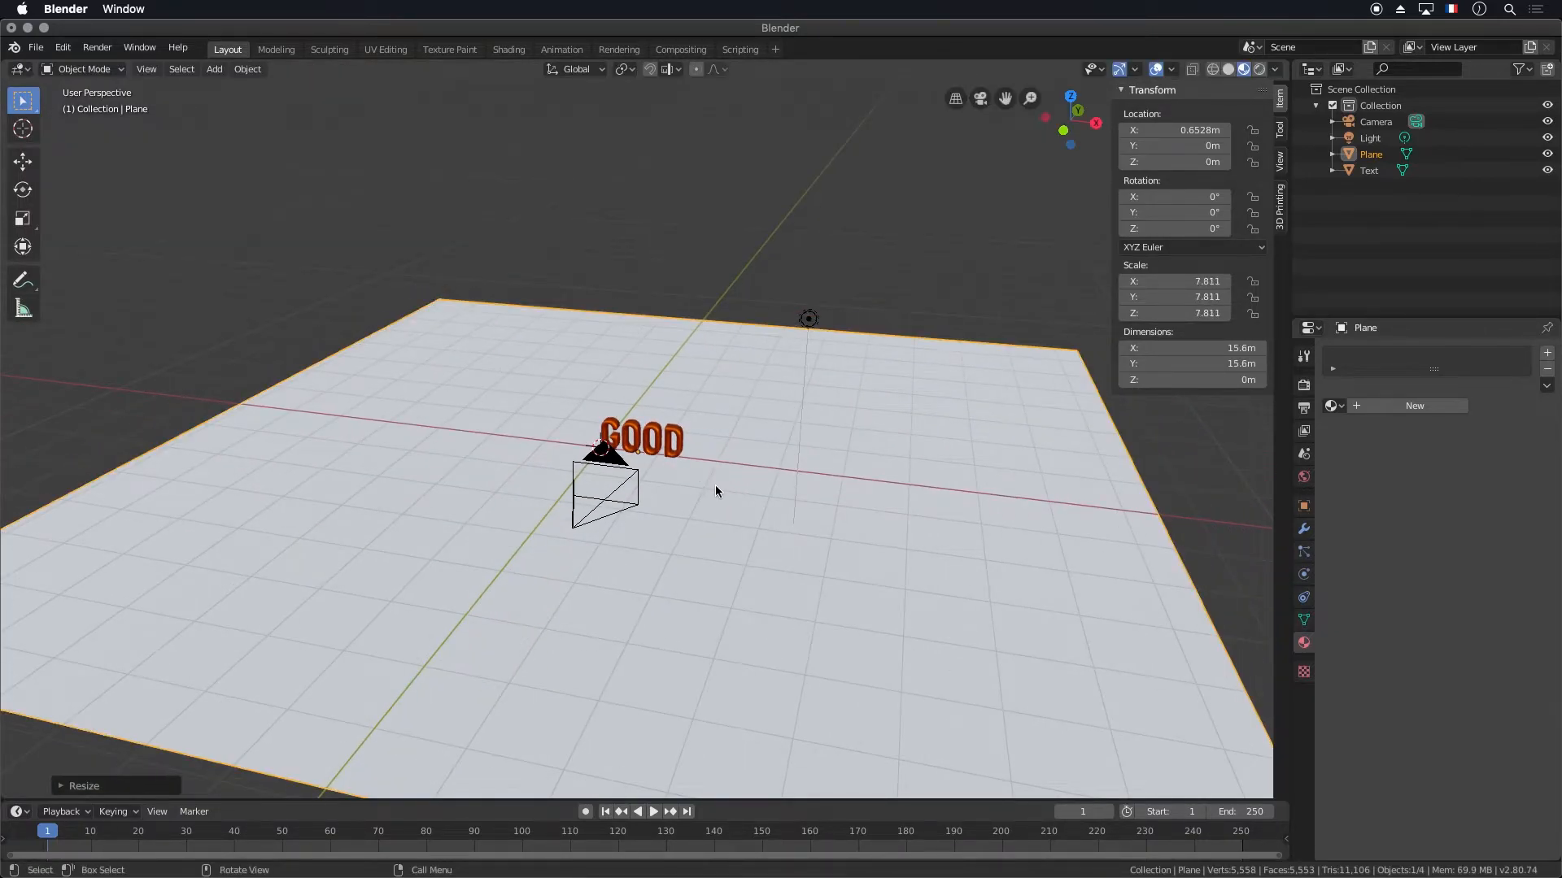
key(KP_0)
key(KP_0)
Extrude the plane's back edge in side view through six short segments that curve gradually from the floor up to vertical
key(Tab)
key(2)
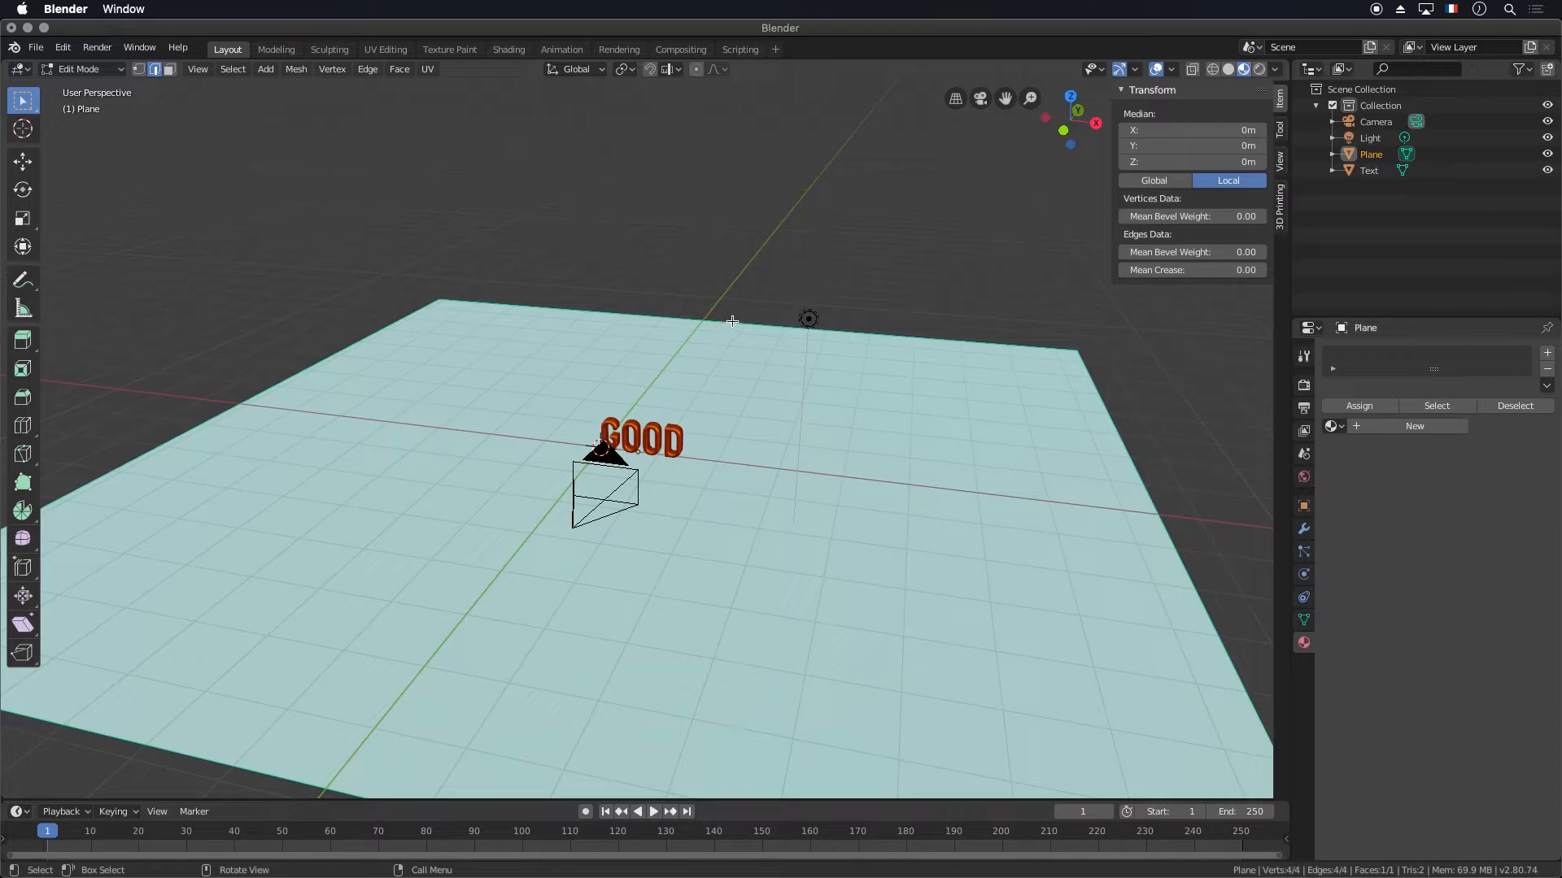
click(735, 323)
middle_drag(1050, 354, 966, 307)
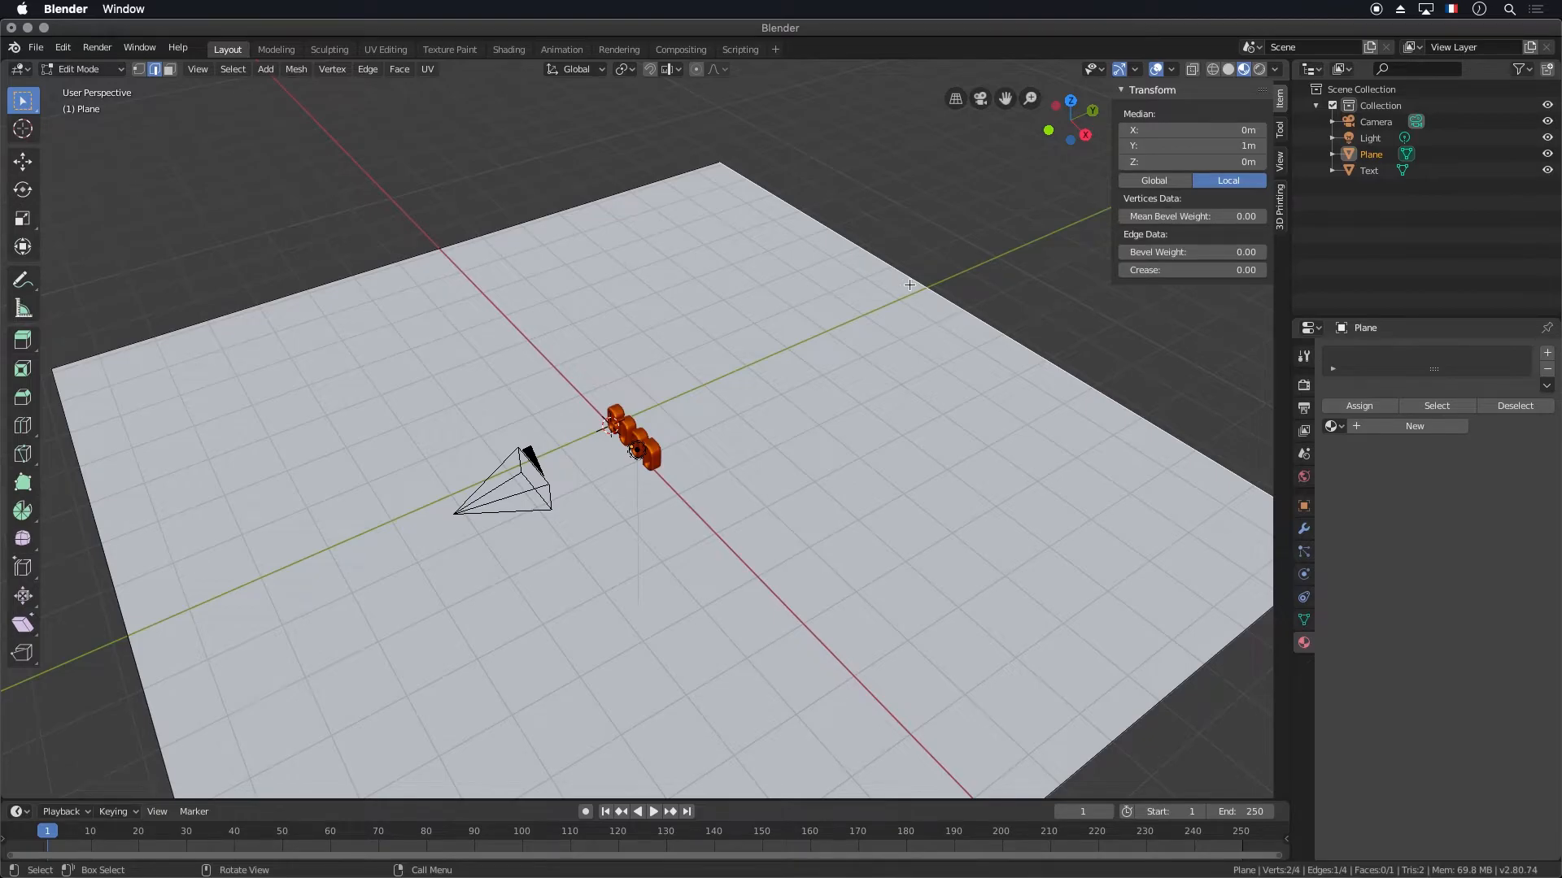
key(KP_1)
key(KP_3)
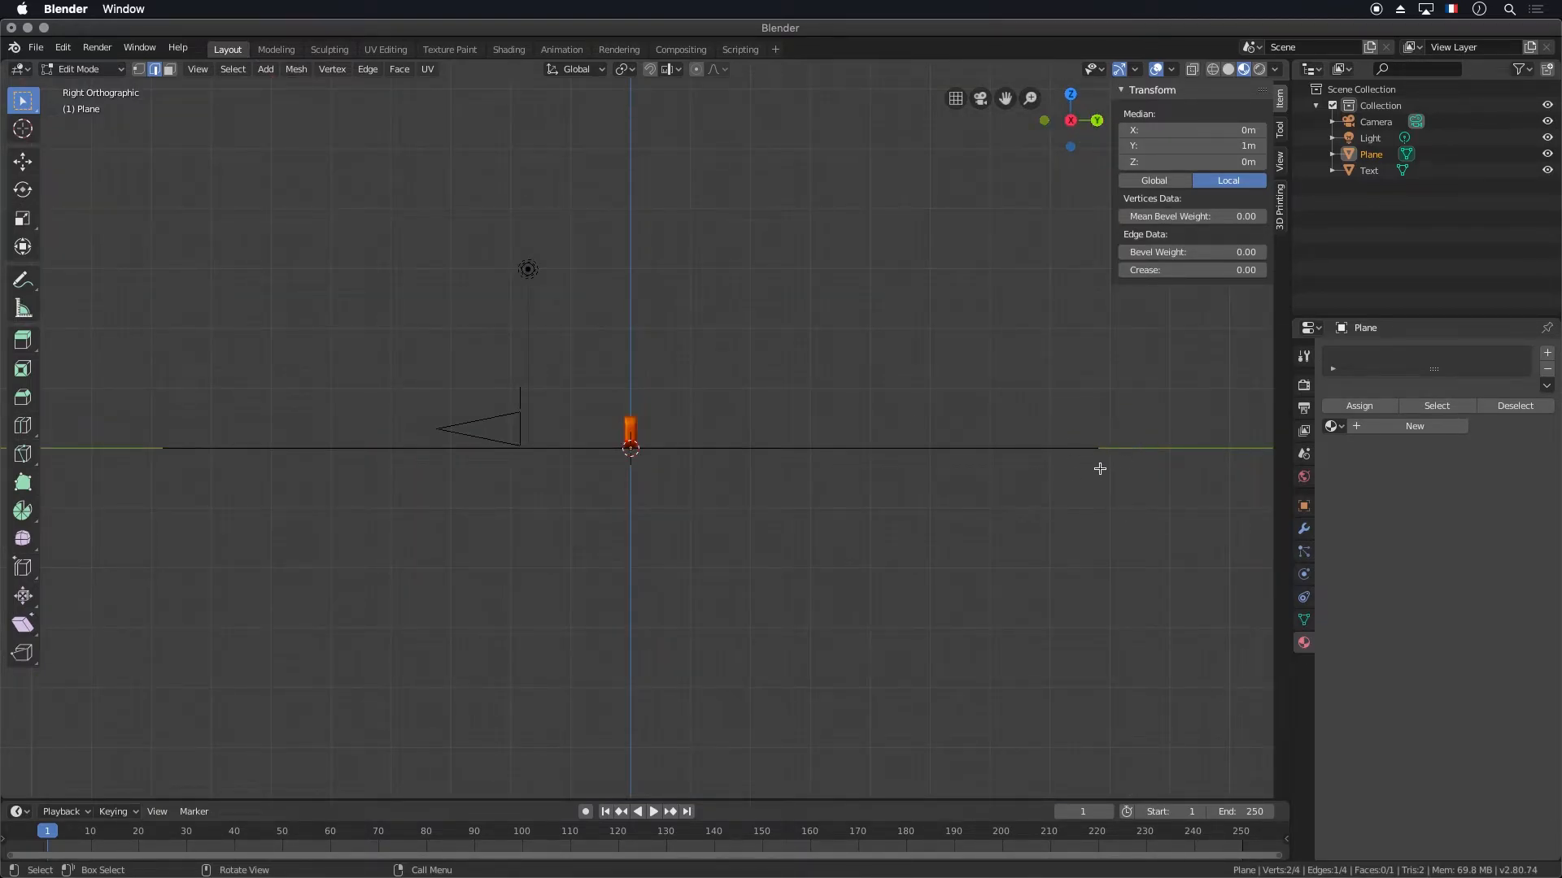
shift+middle_drag(1115, 427, 774, 485)
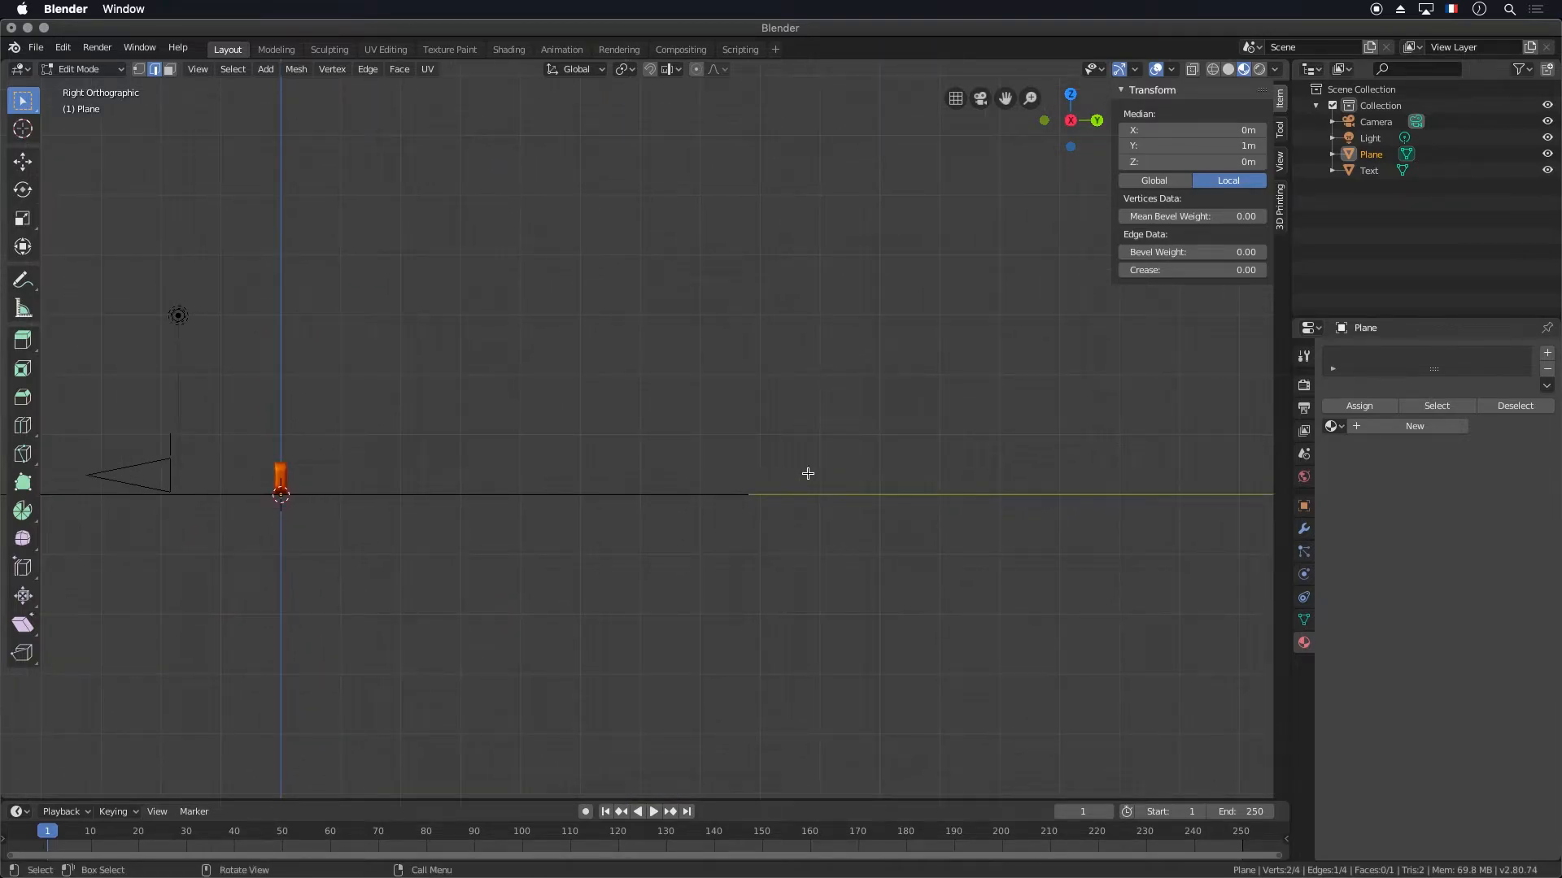
key(e)
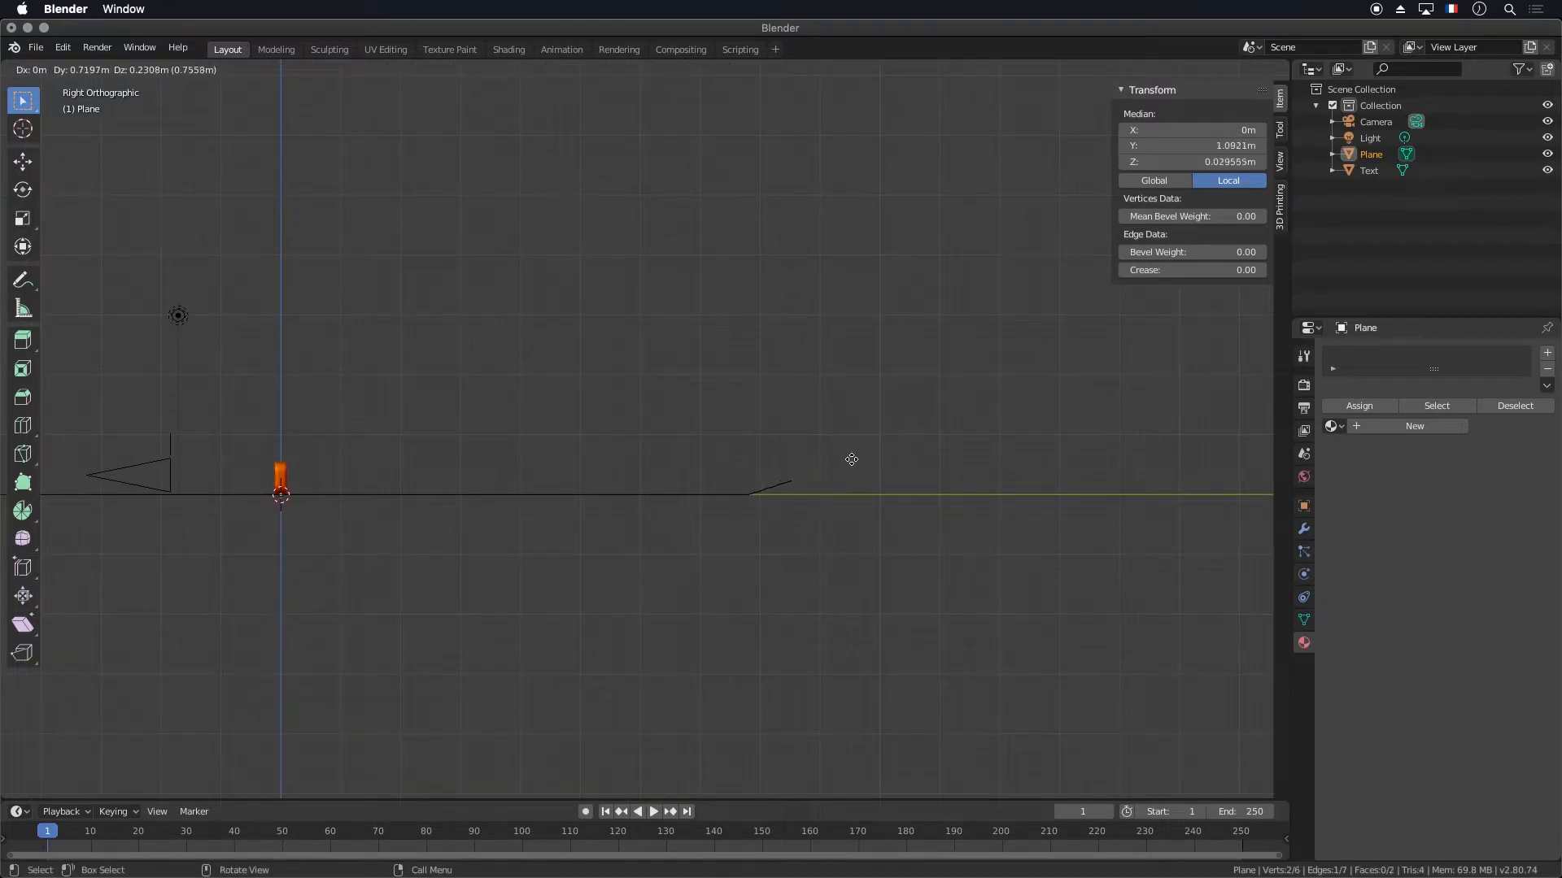
click(852, 460)
key(e)
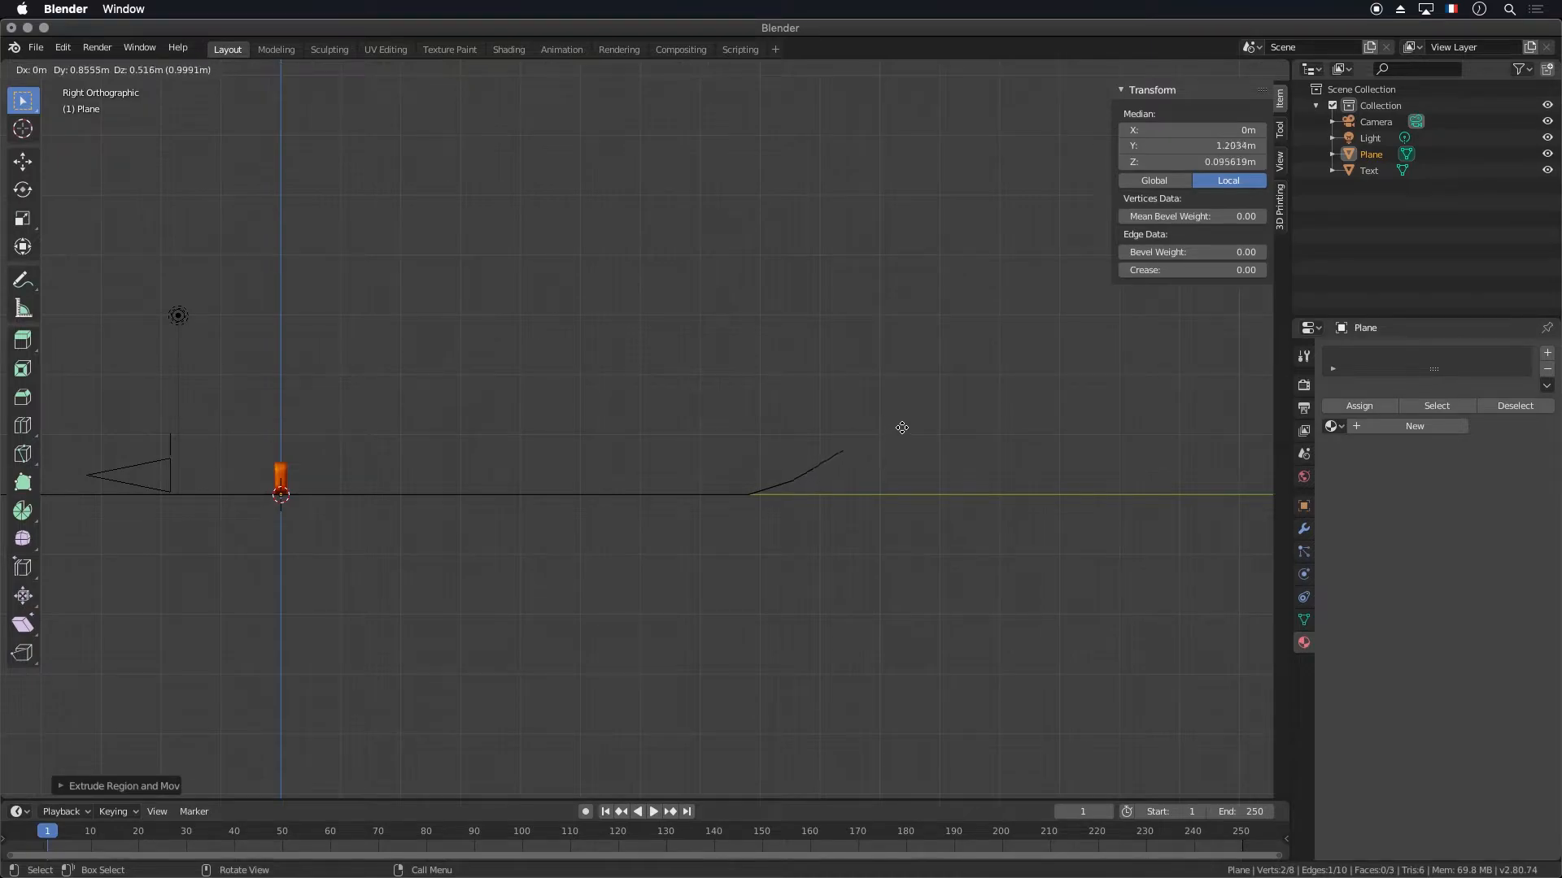
click(885, 439)
key(e)
click(928, 394)
key(e)
click(949, 365)
key(e)
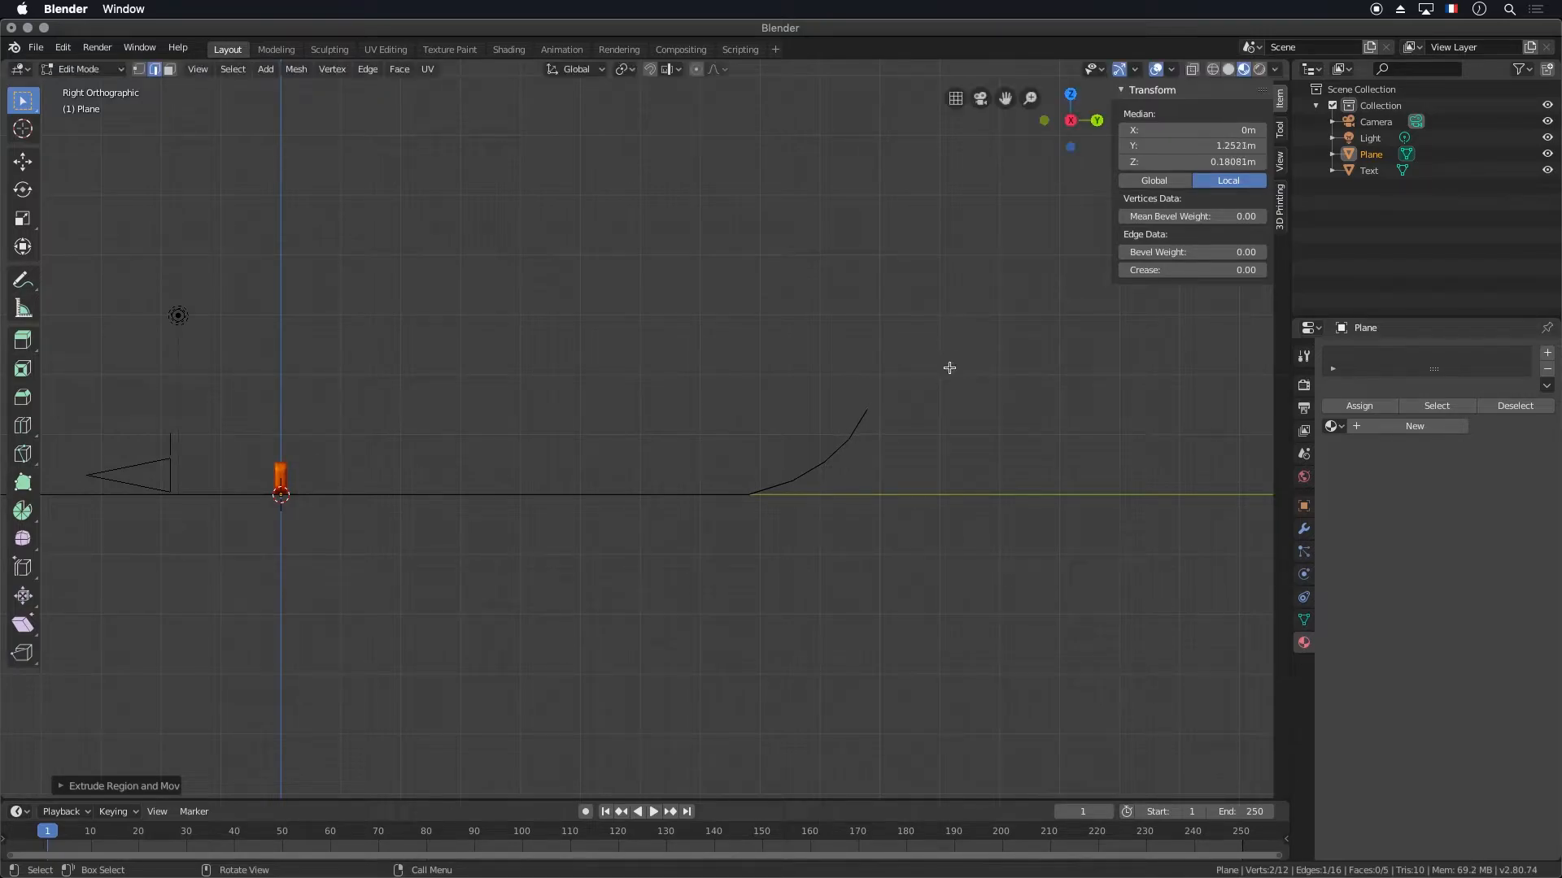
click(962, 322)
key(e)
click(961, 272)
Extrude the backdrop's upper edge straight up about 4.37 m along Z, check it through the camera and return to Object Mode
key(e)
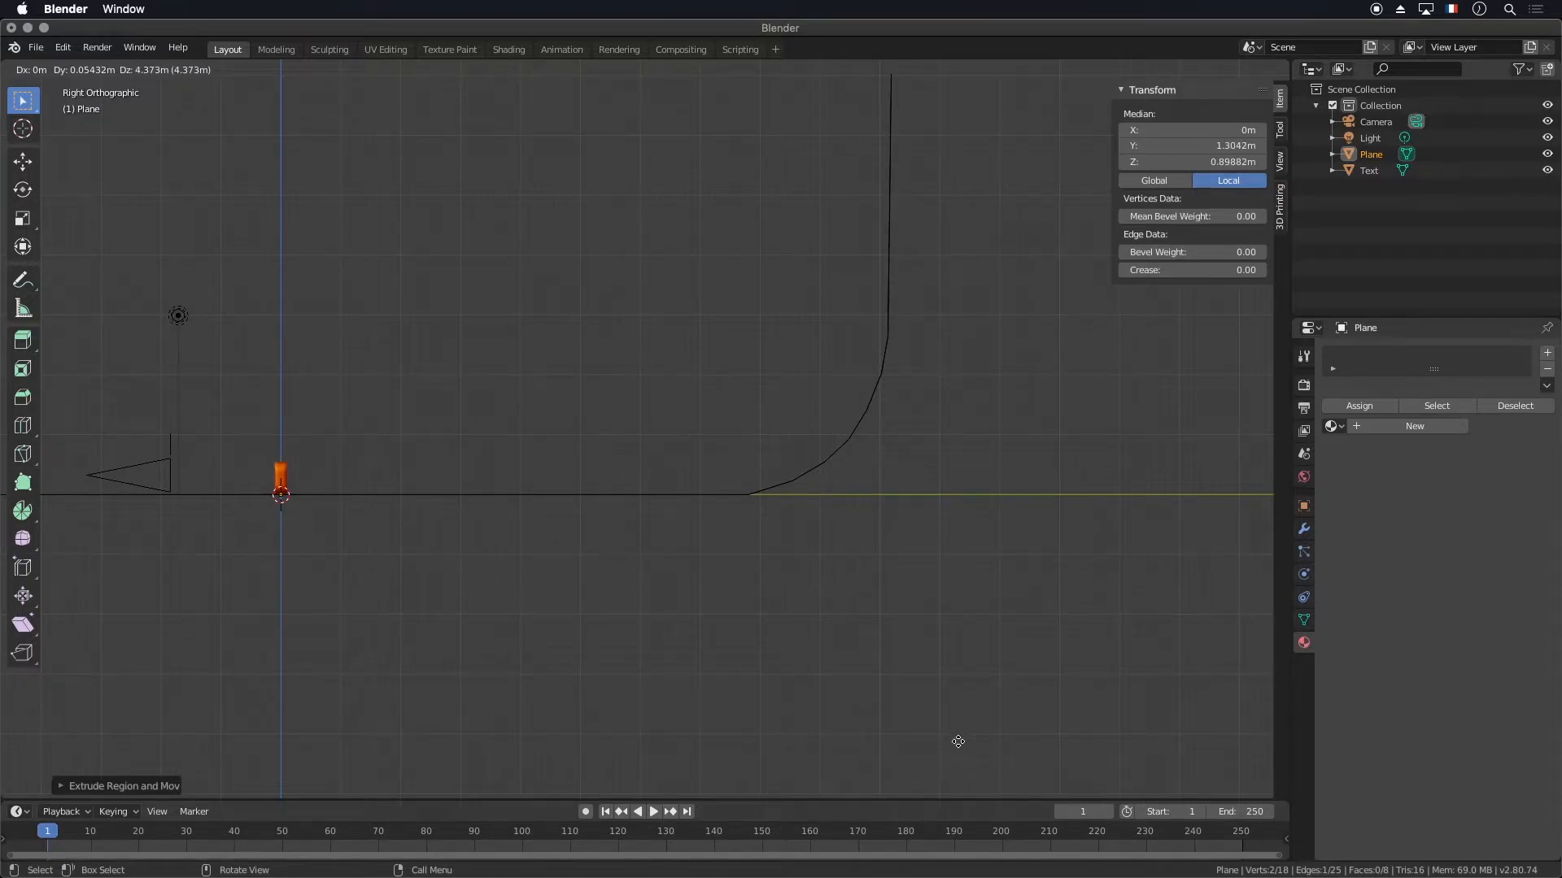
key(z)
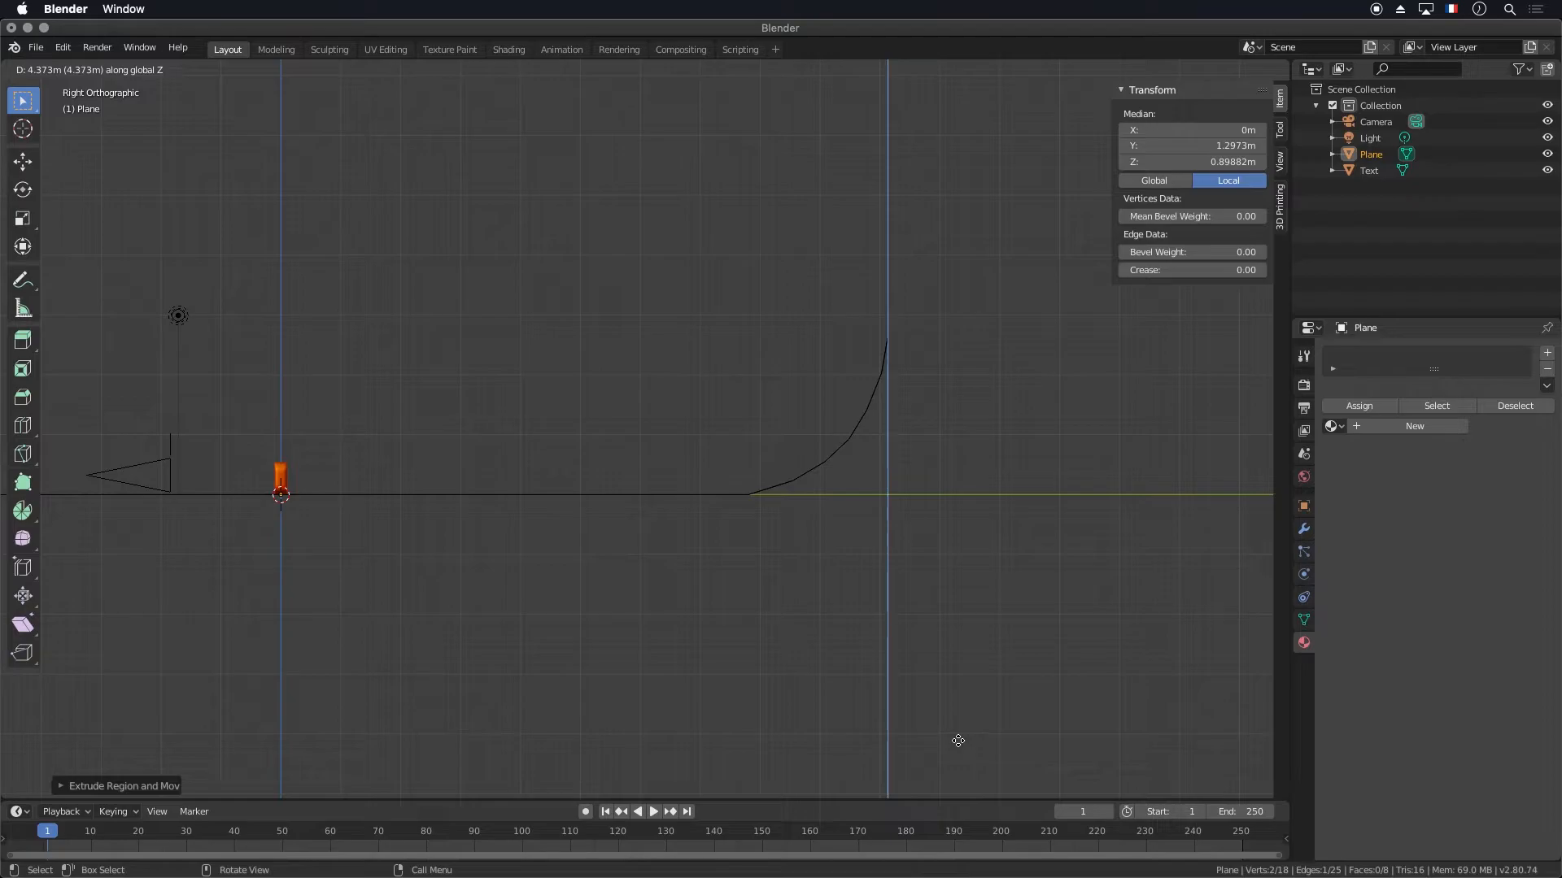
click(958, 741)
scroll(954, 724, down, 4)
middle_drag(934, 691, 892, 622)
key(KP_0)
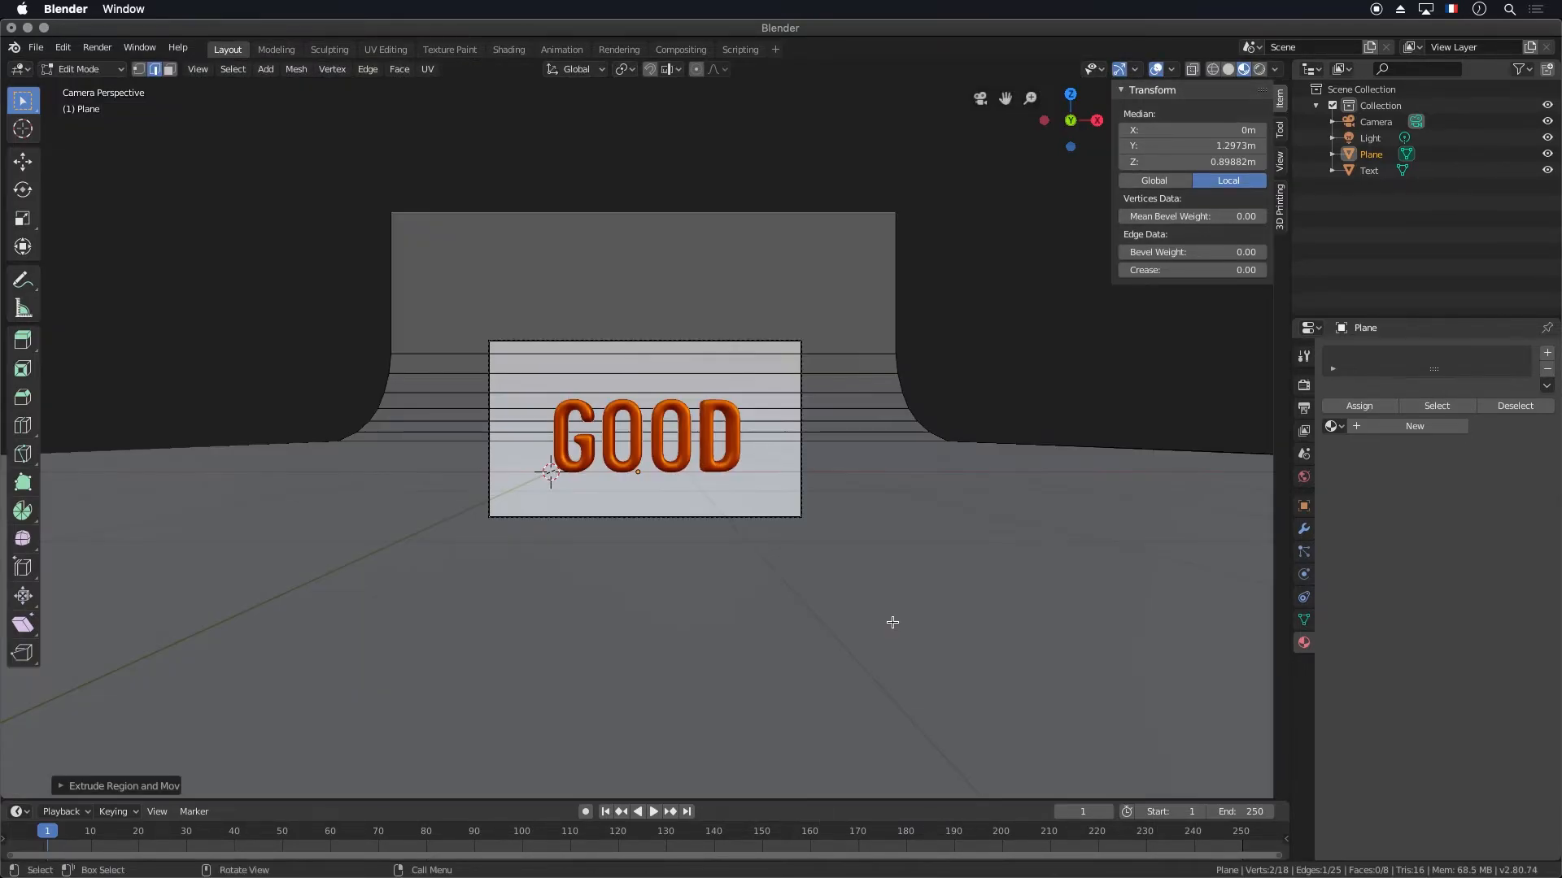
middle_drag(759, 485, 826, 453)
key(Tab)
Preview the scene with rendered viewport shading and apply Shade Smooth to the curved backdrop
scroll(709, 533, down, 8)
scroll(808, 308, up, 4)
middle_drag(781, 374, 747, 355)
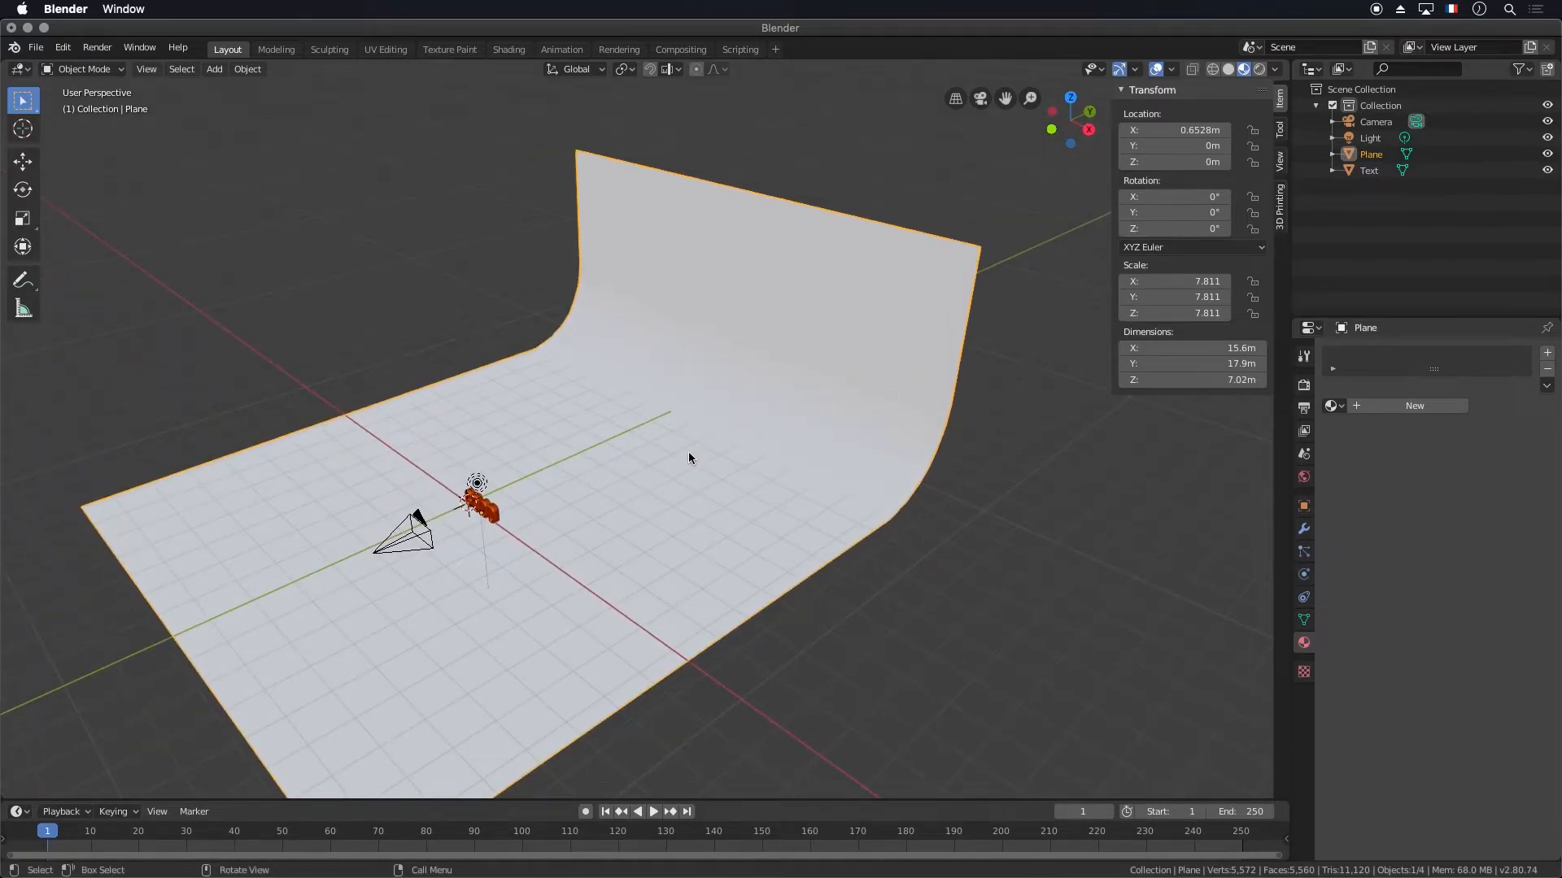
click(1259, 69)
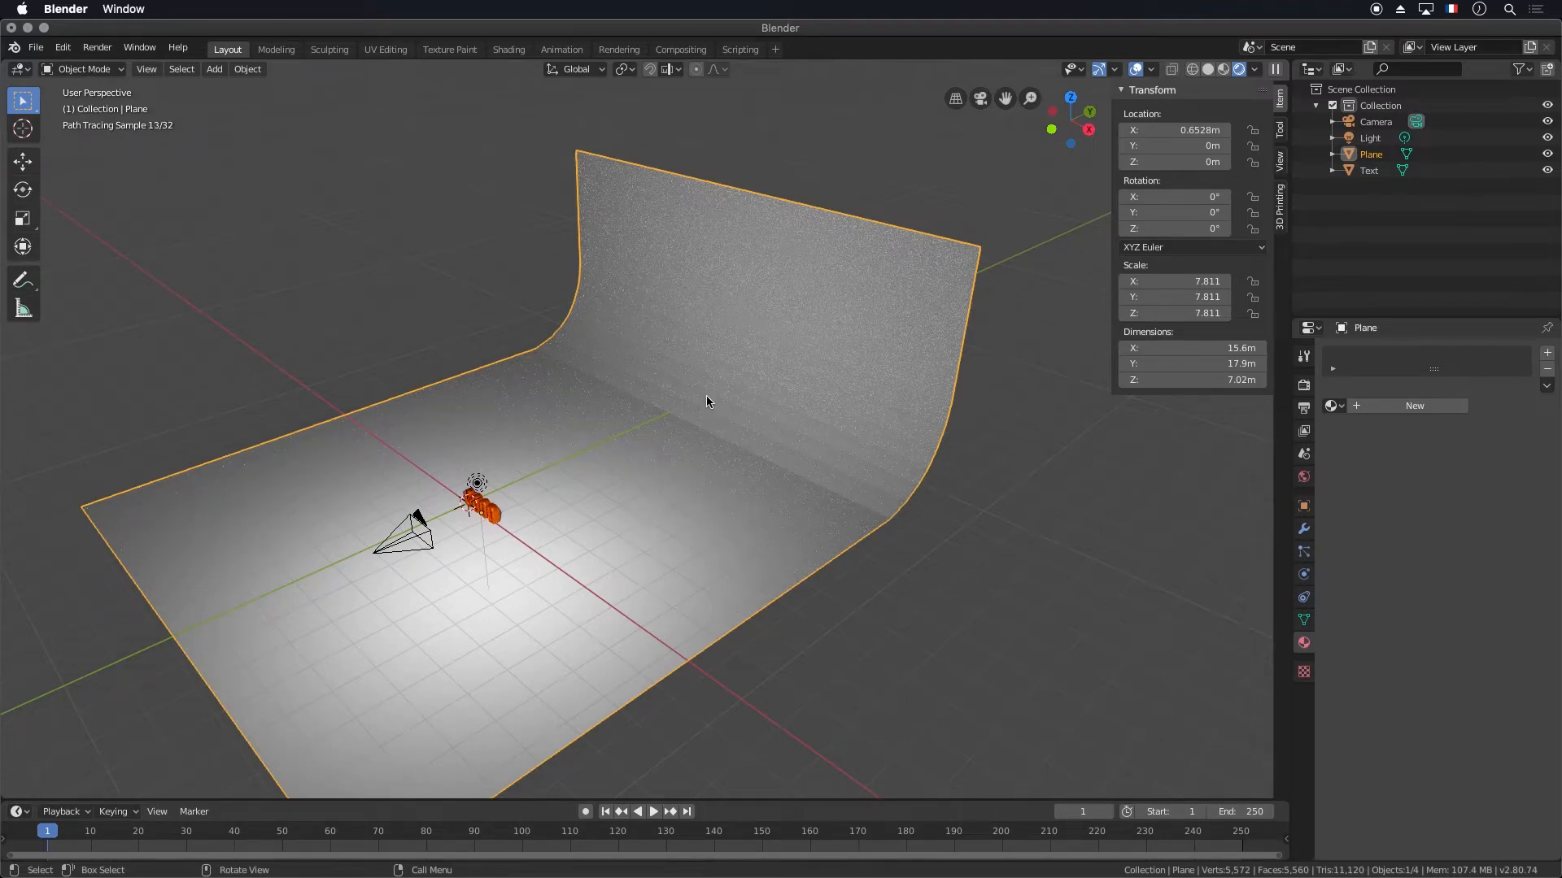
click(253, 71)
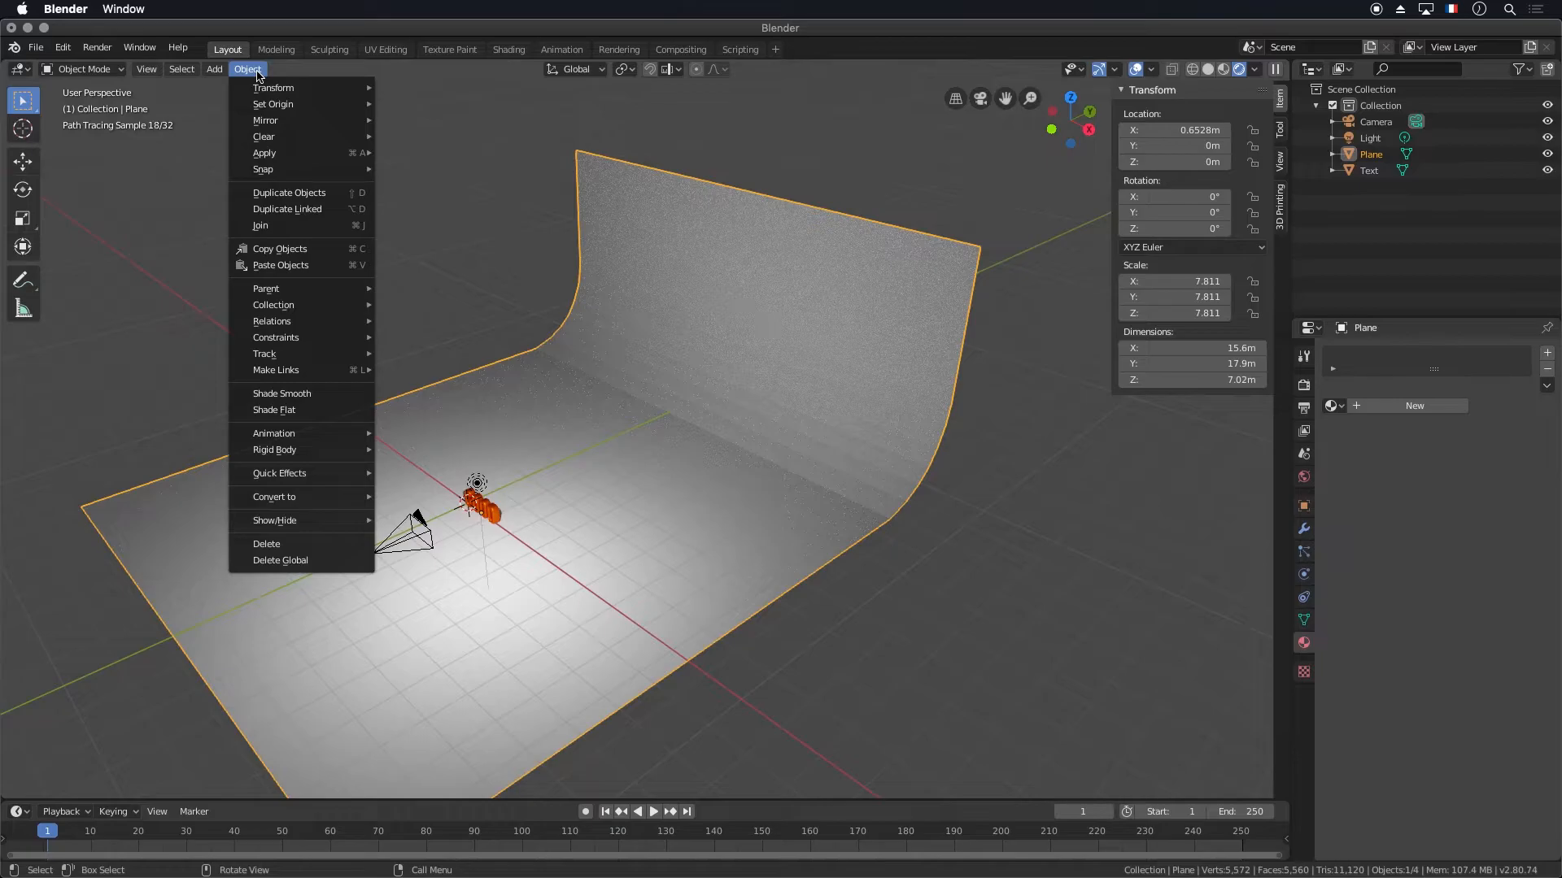
click(270, 396)
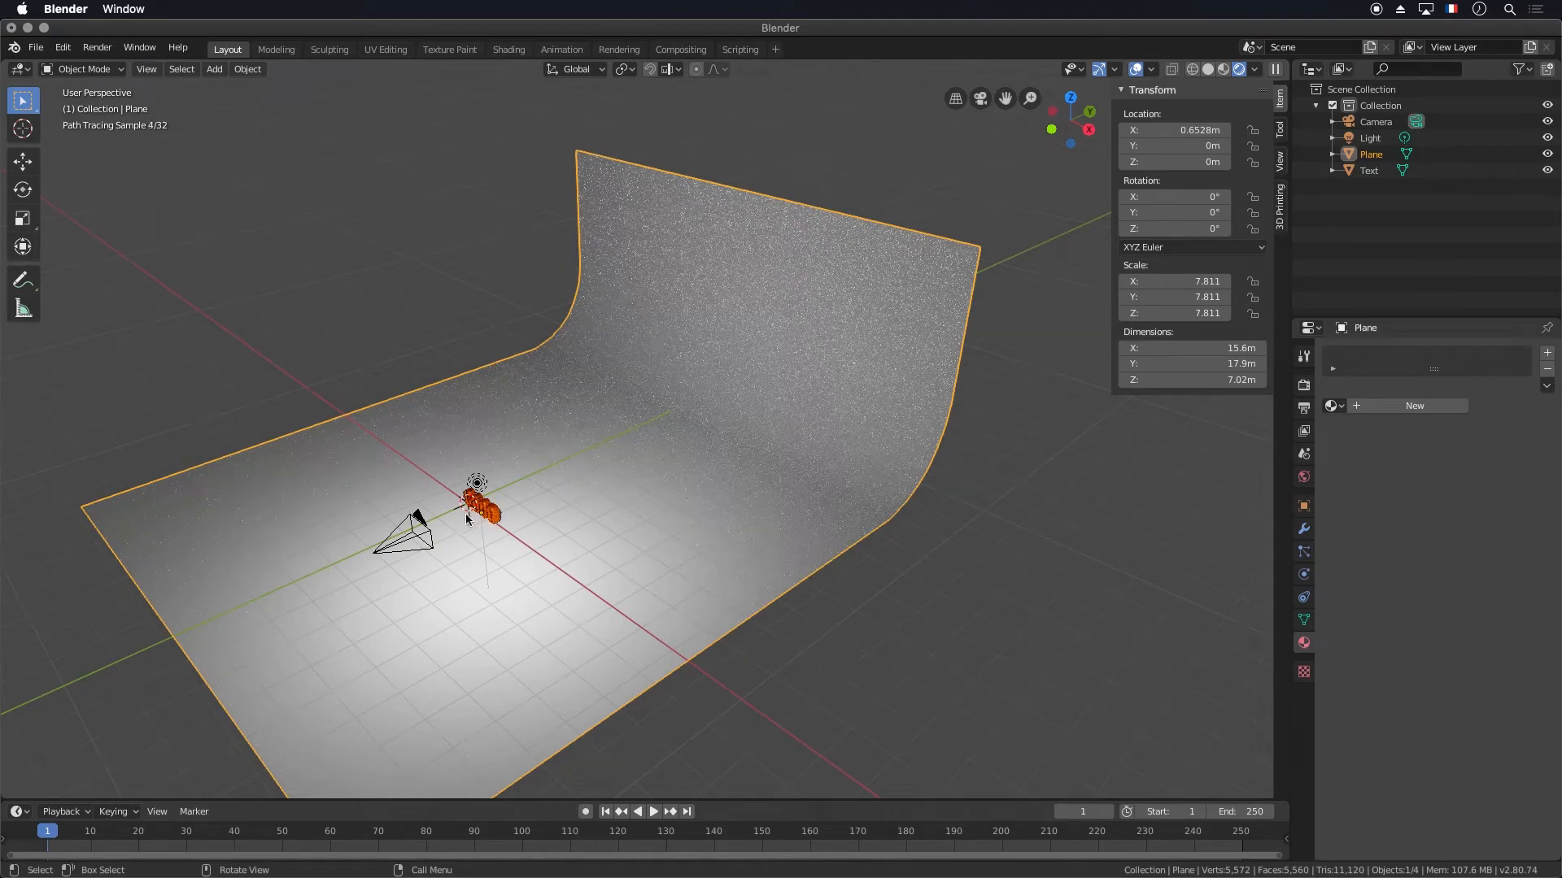
Inspect the GOOD lettering up close in the rendered preview and apply Shade Smooth to it
click(505, 511)
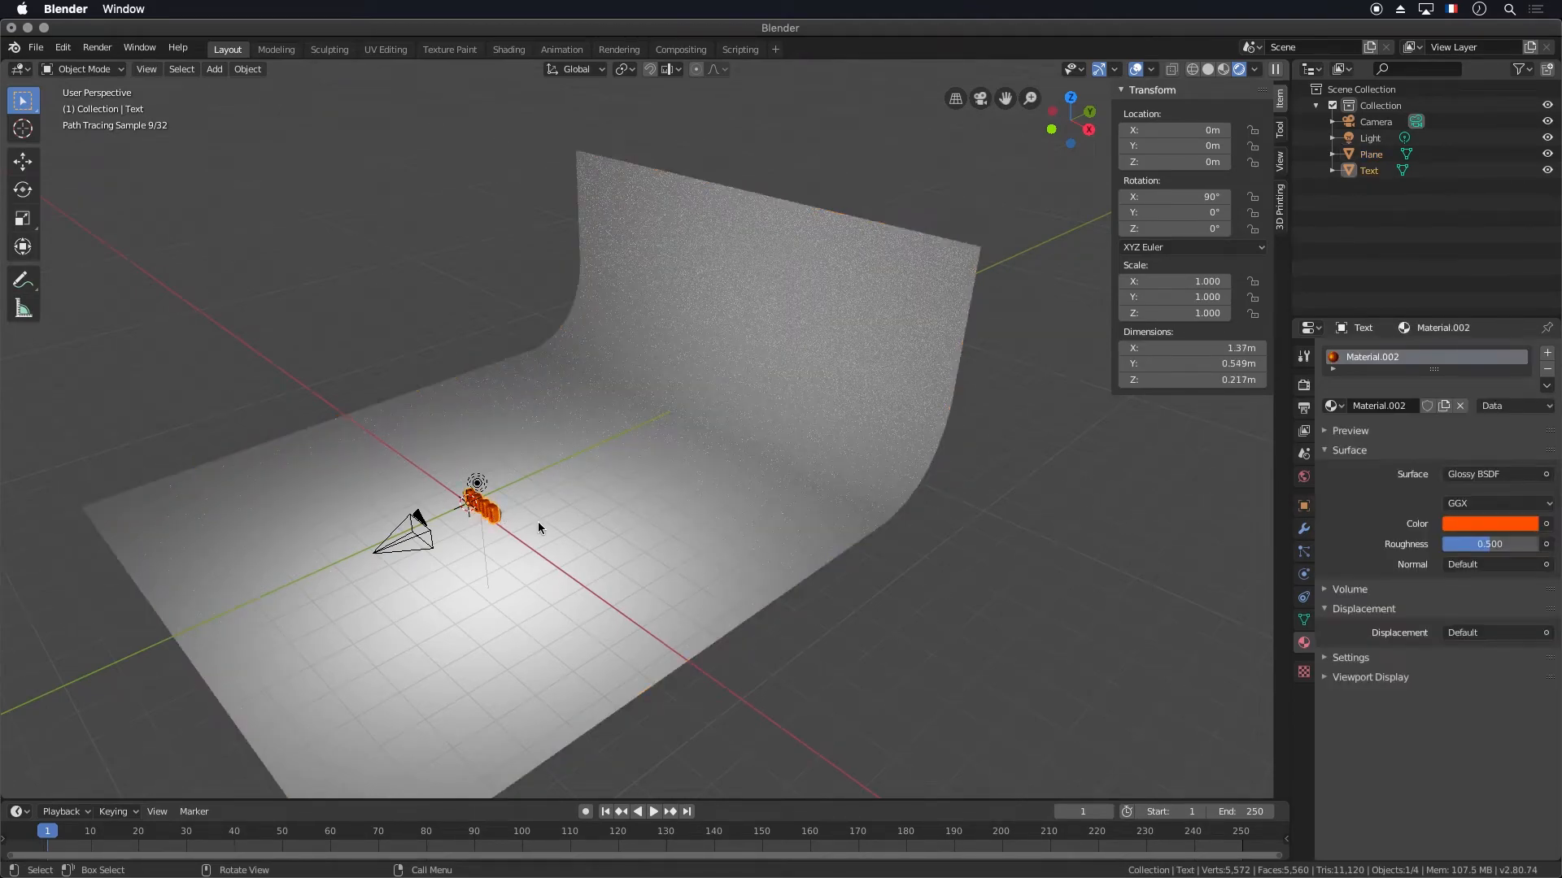
middle_drag(415, 513, 467, 482)
scroll(578, 460, up, 12)
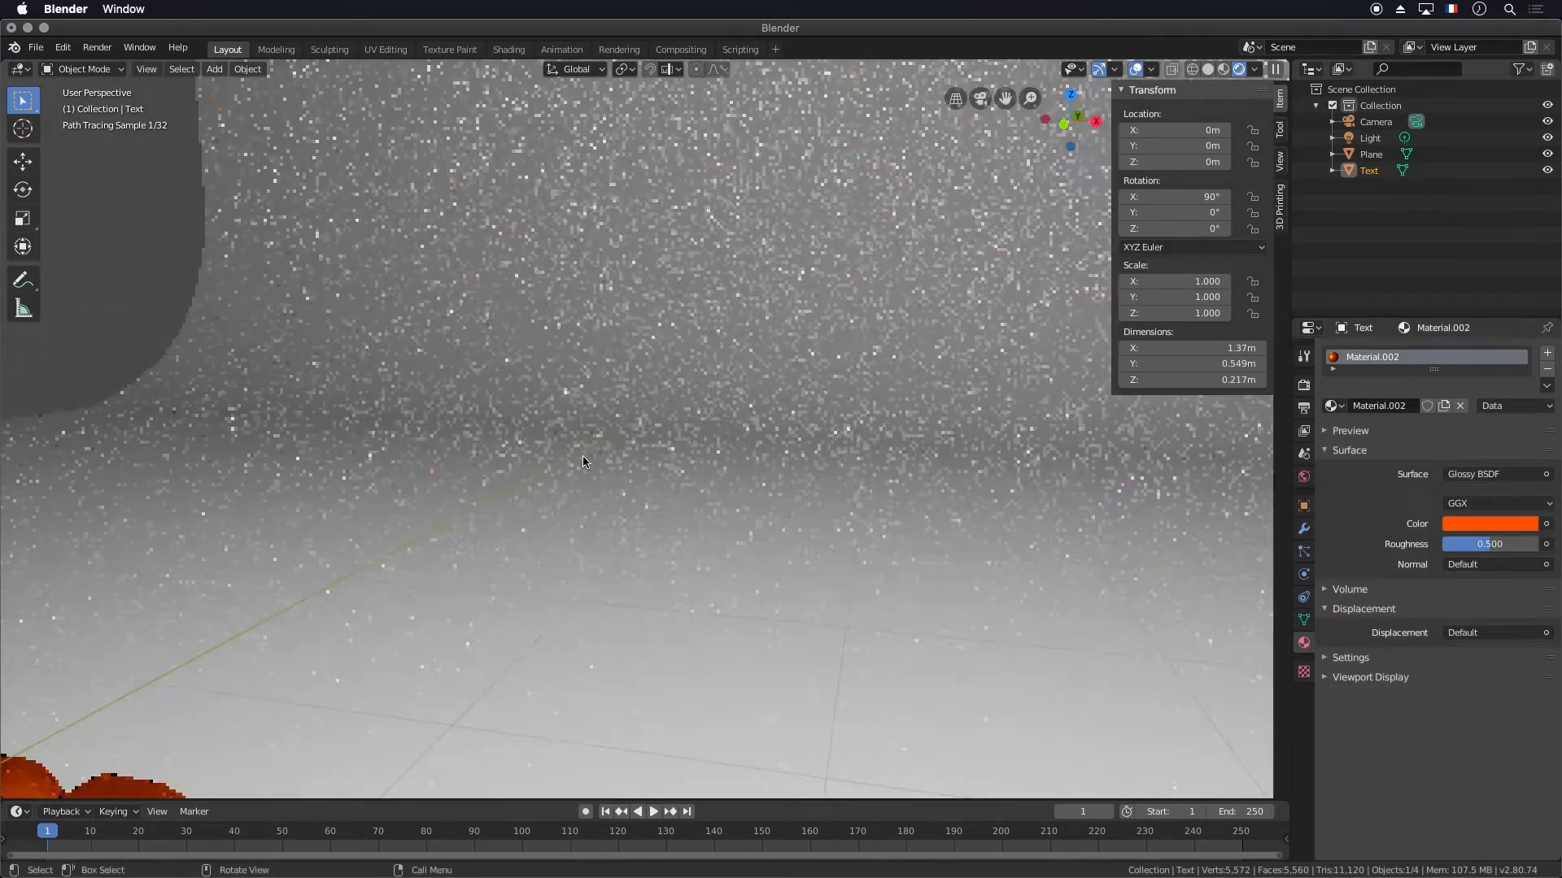
scroll(559, 504, down, 6)
scroll(557, 506, down, 8)
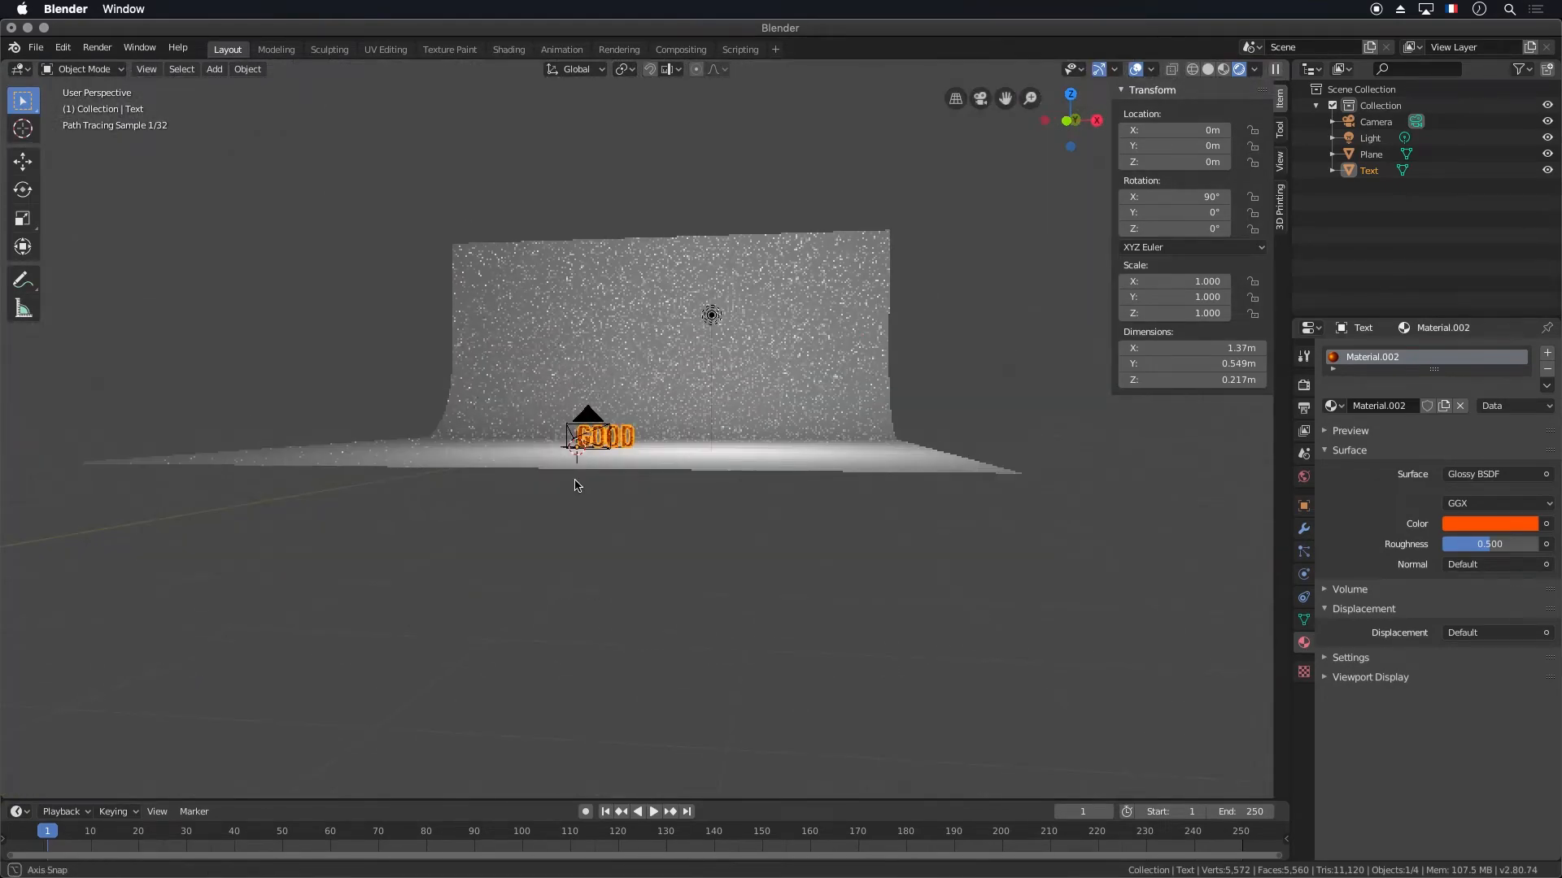
scroll(592, 447, up, 8)
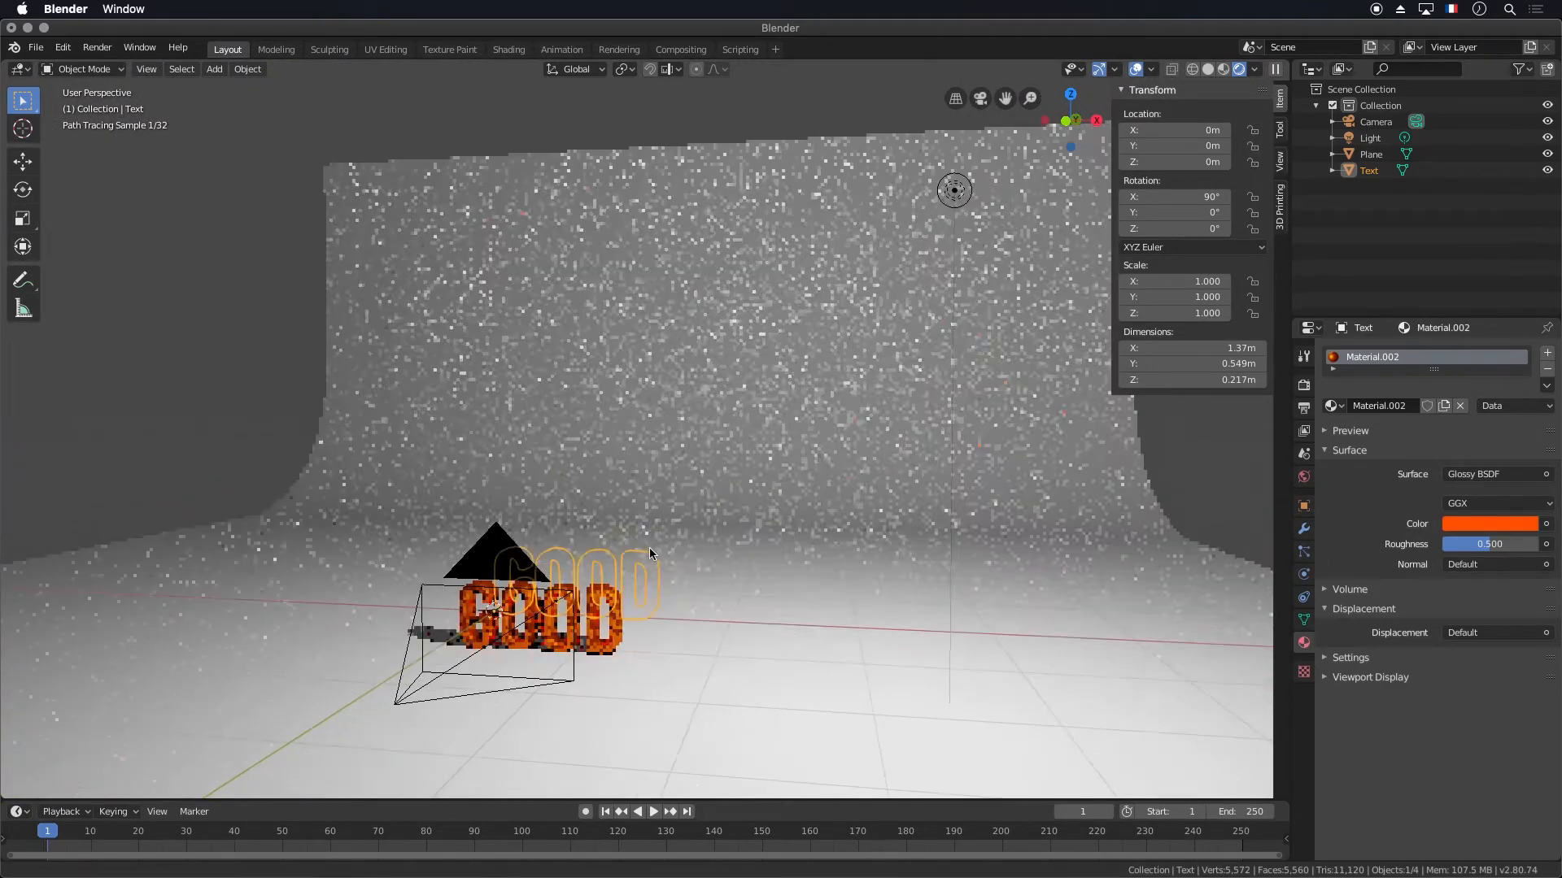
middle_drag(649, 548, 648, 486)
scroll(647, 485, up, 8)
scroll(648, 494, down, 3)
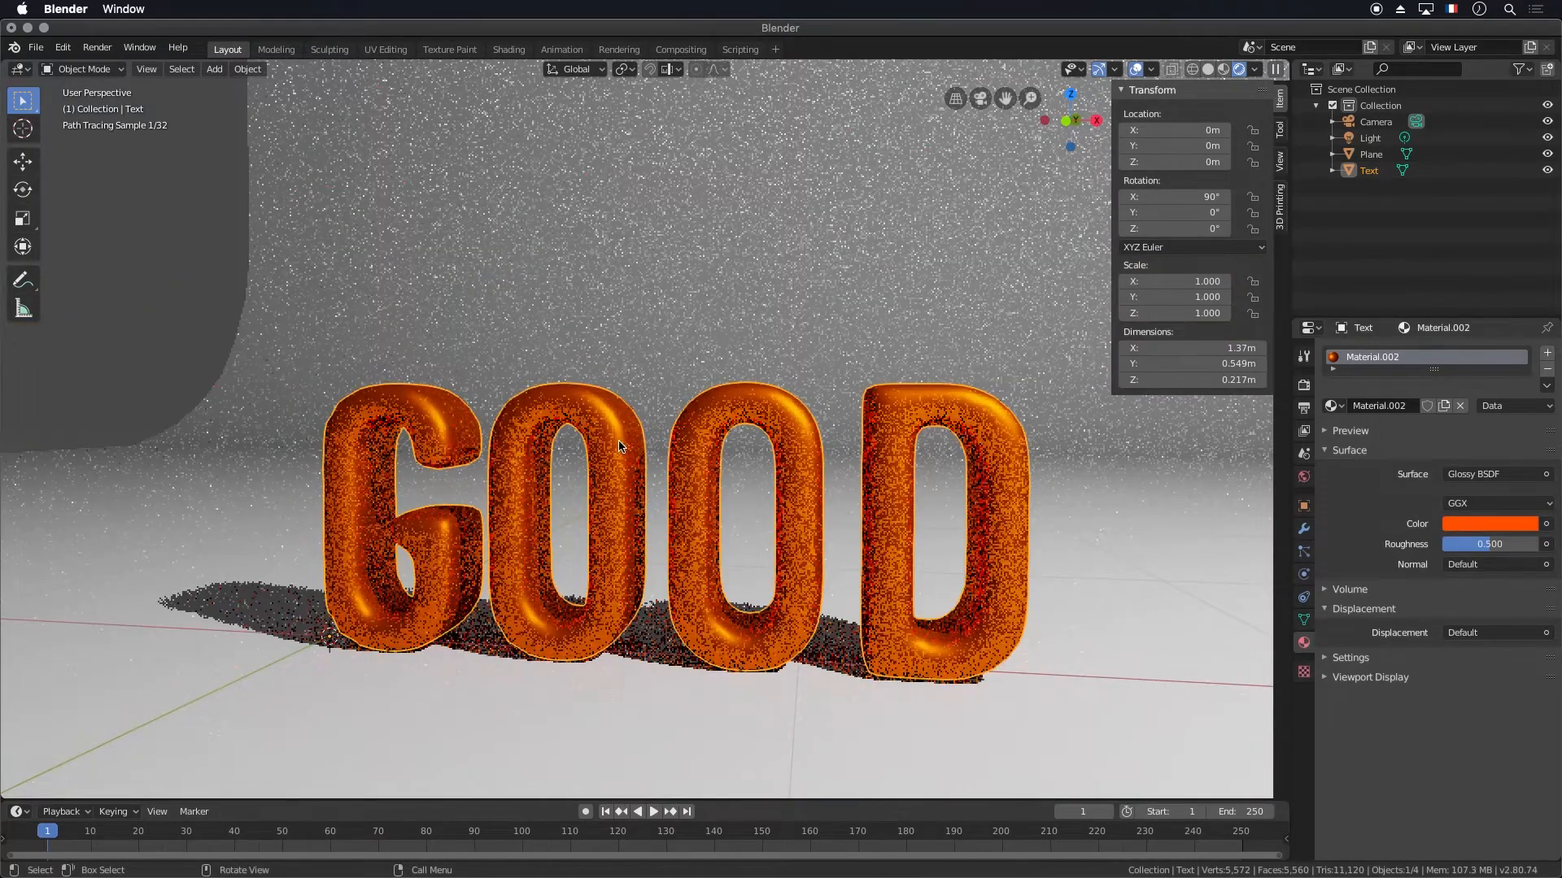
click(248, 69)
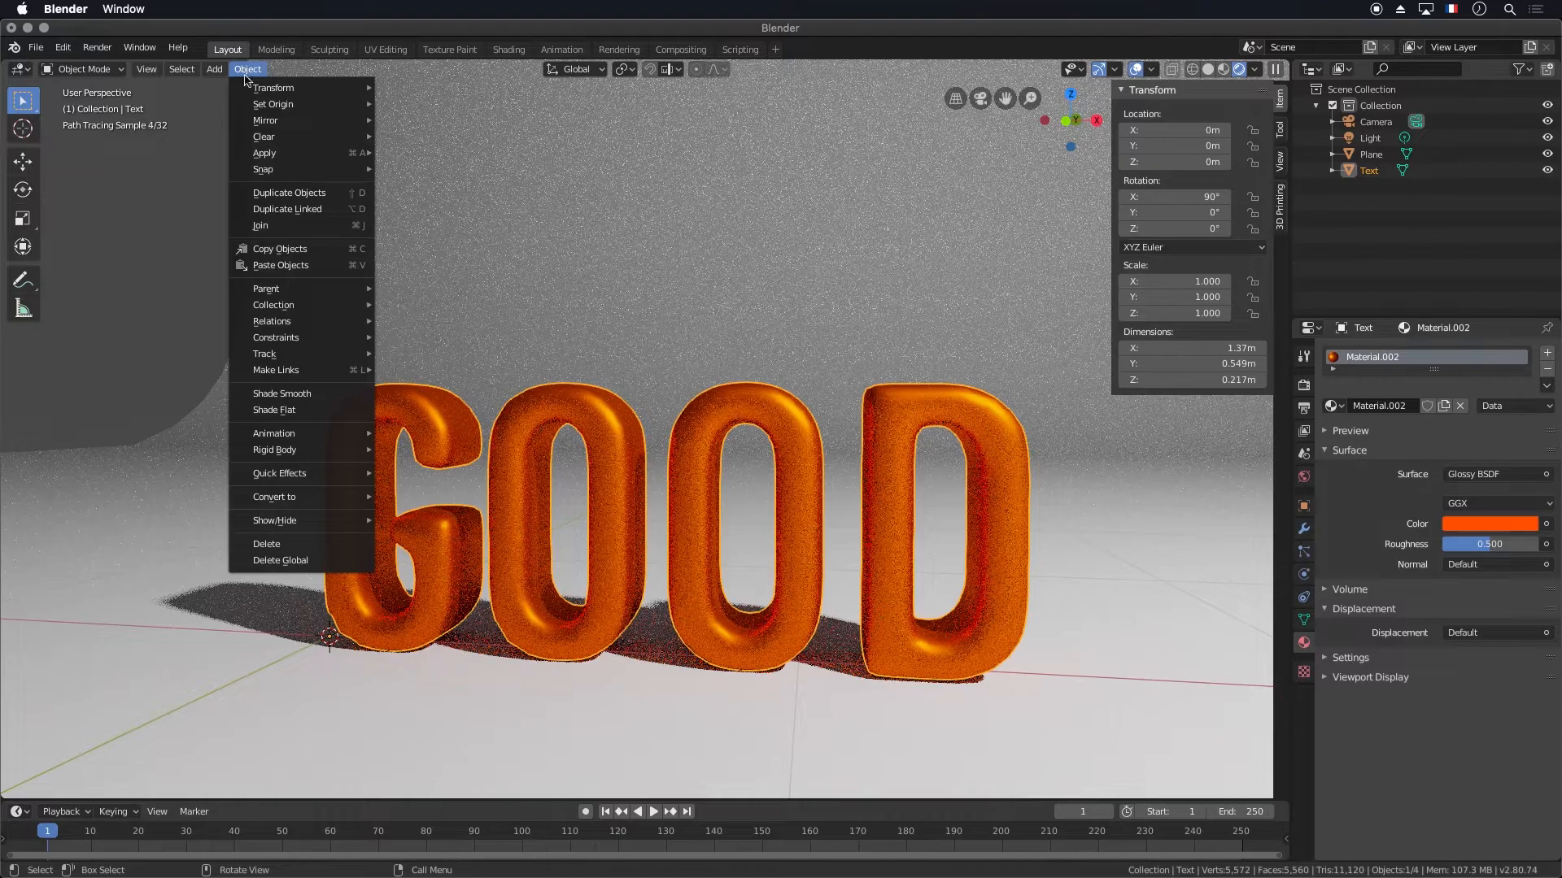
click(301, 393)
Switch the viewport back to material preview shading and look at the scene through the camera
scroll(689, 437, down, 10)
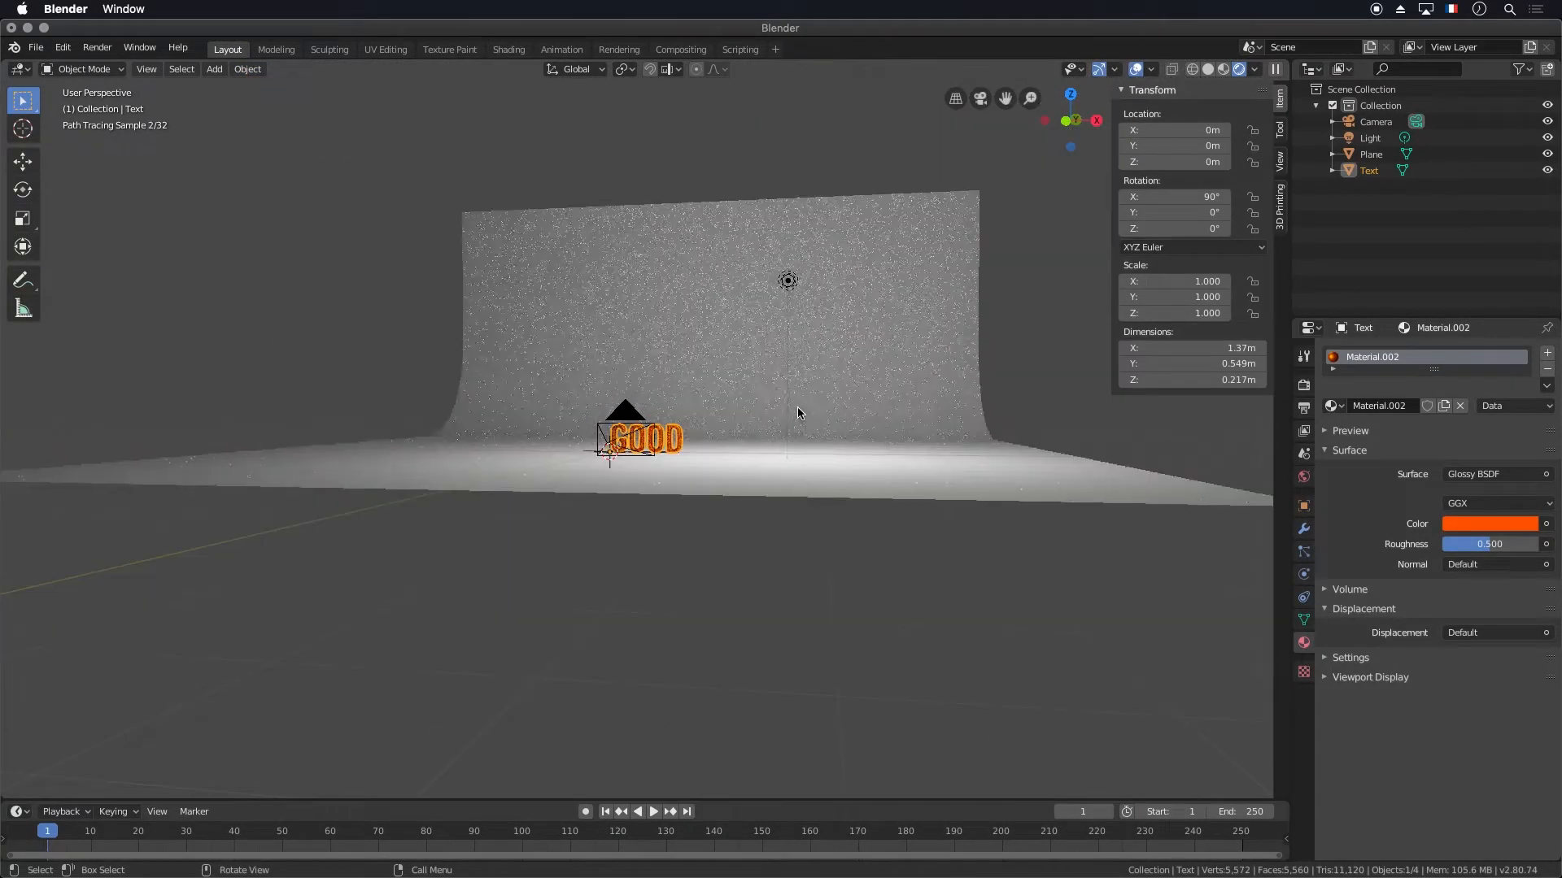
middle_drag(801, 411, 1250, 95)
scroll(638, 488, up, 5)
scroll(752, 495, up, 2)
scroll(752, 496, up, 3)
click(1222, 69)
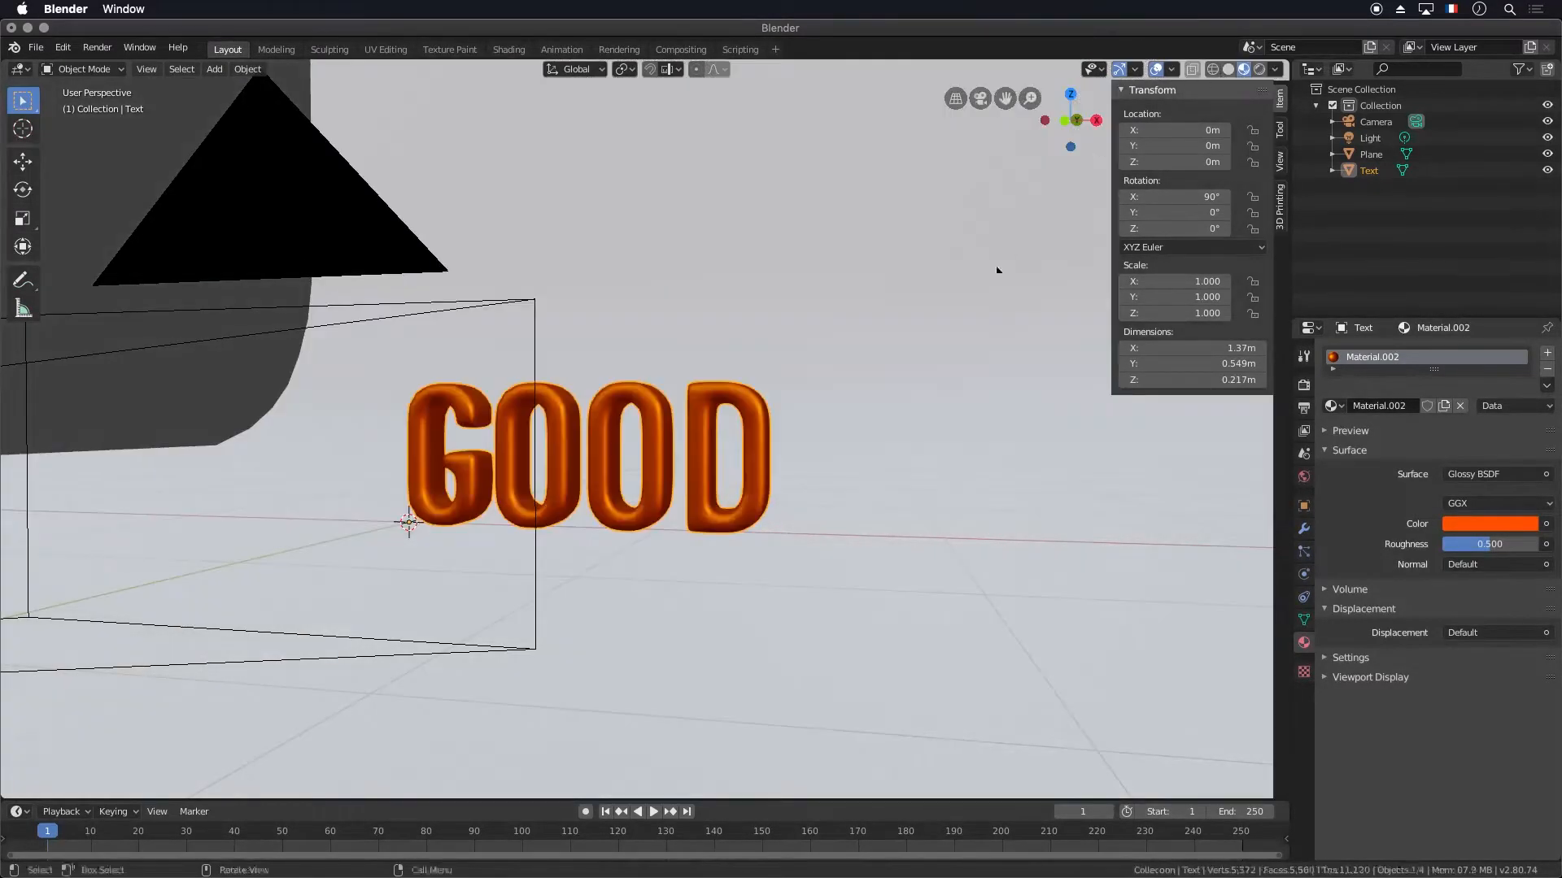
key(KP_0)
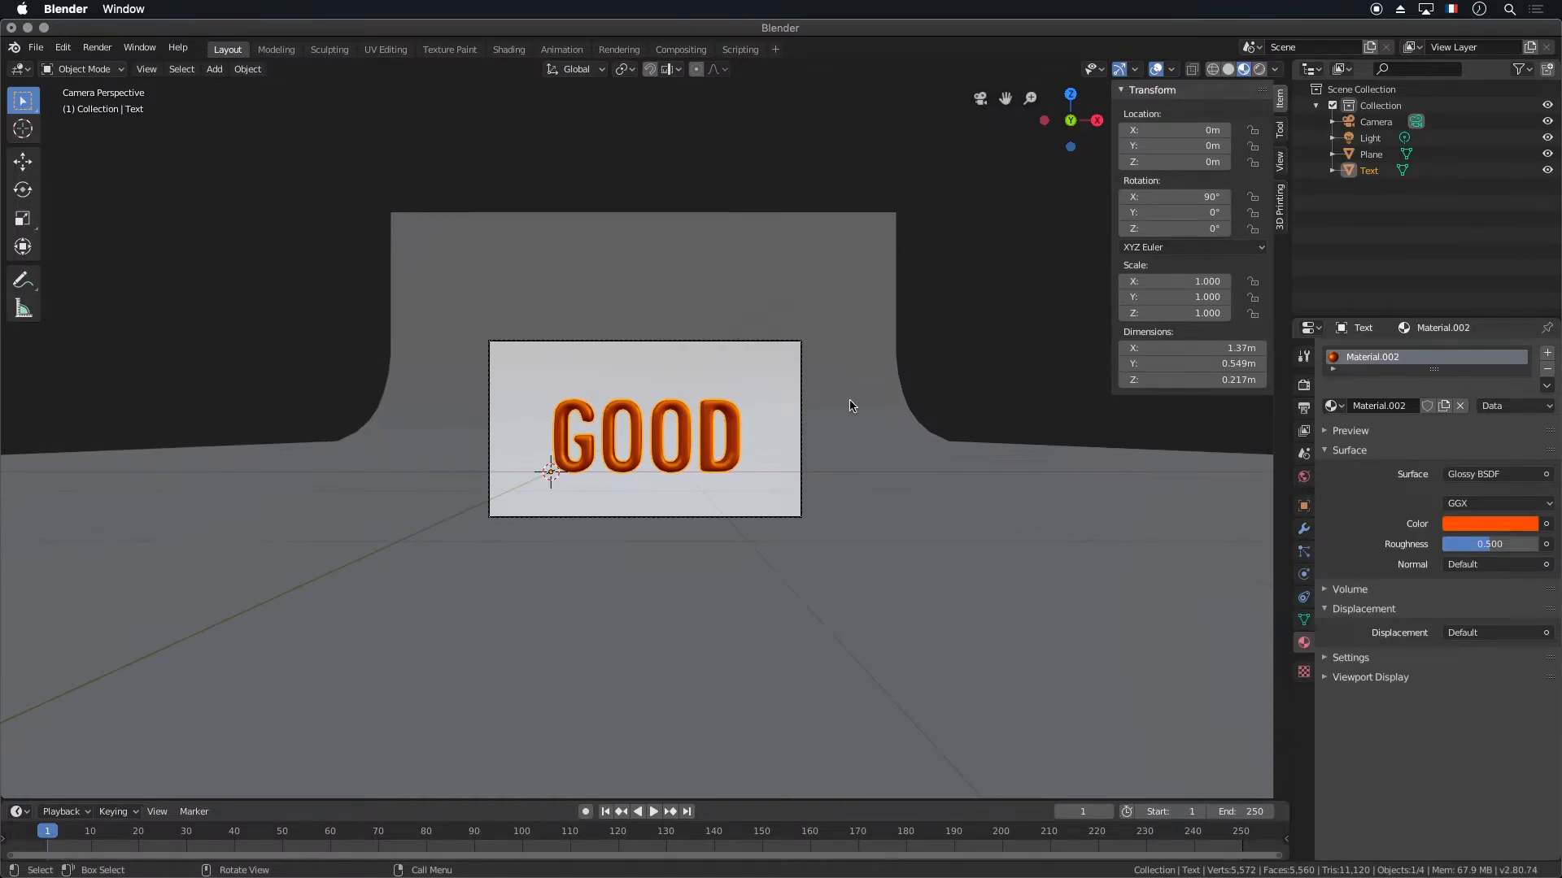
Give the backdrop plane a new Principled BSDF material and set its Metallic value to about 0.542
middle_drag(891, 453, 753, 513)
click(742, 491)
scroll(753, 506, down, 2)
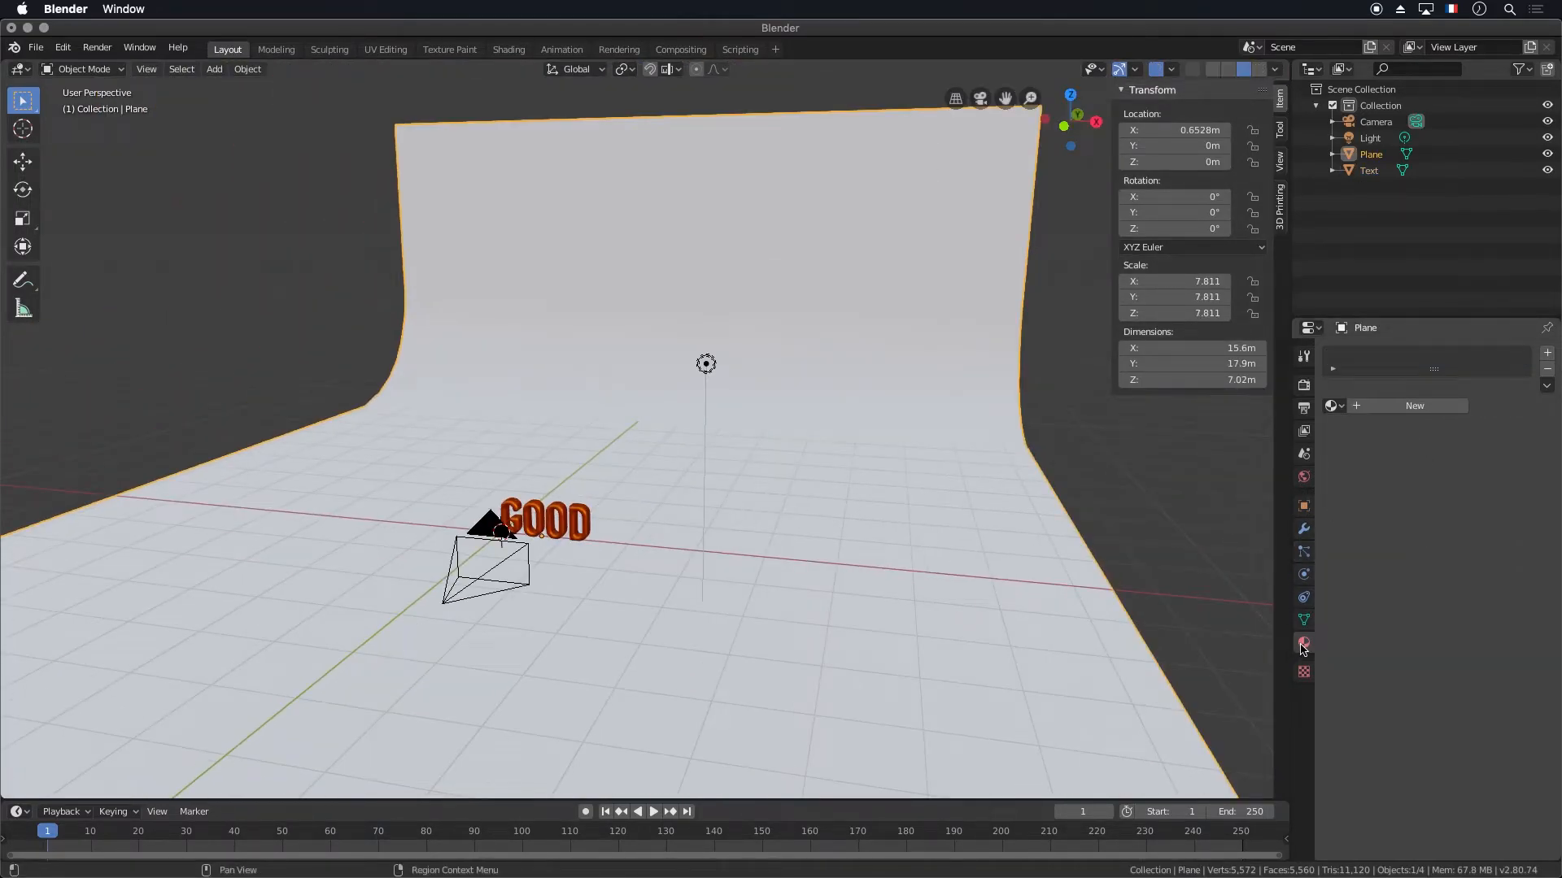
click(1387, 406)
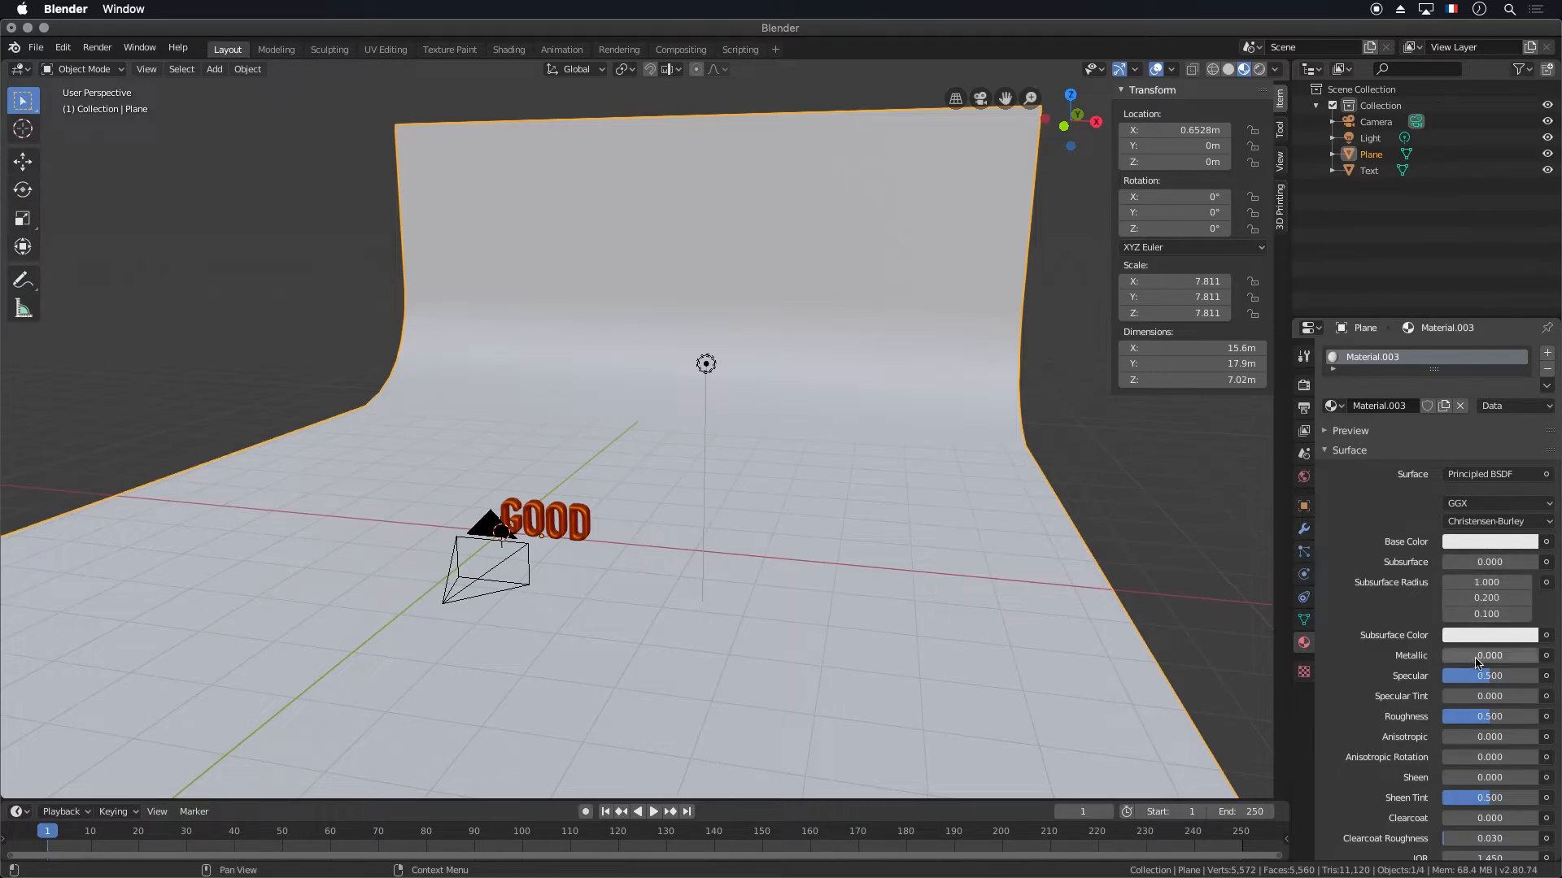
drag(1457, 660, 1490, 661)
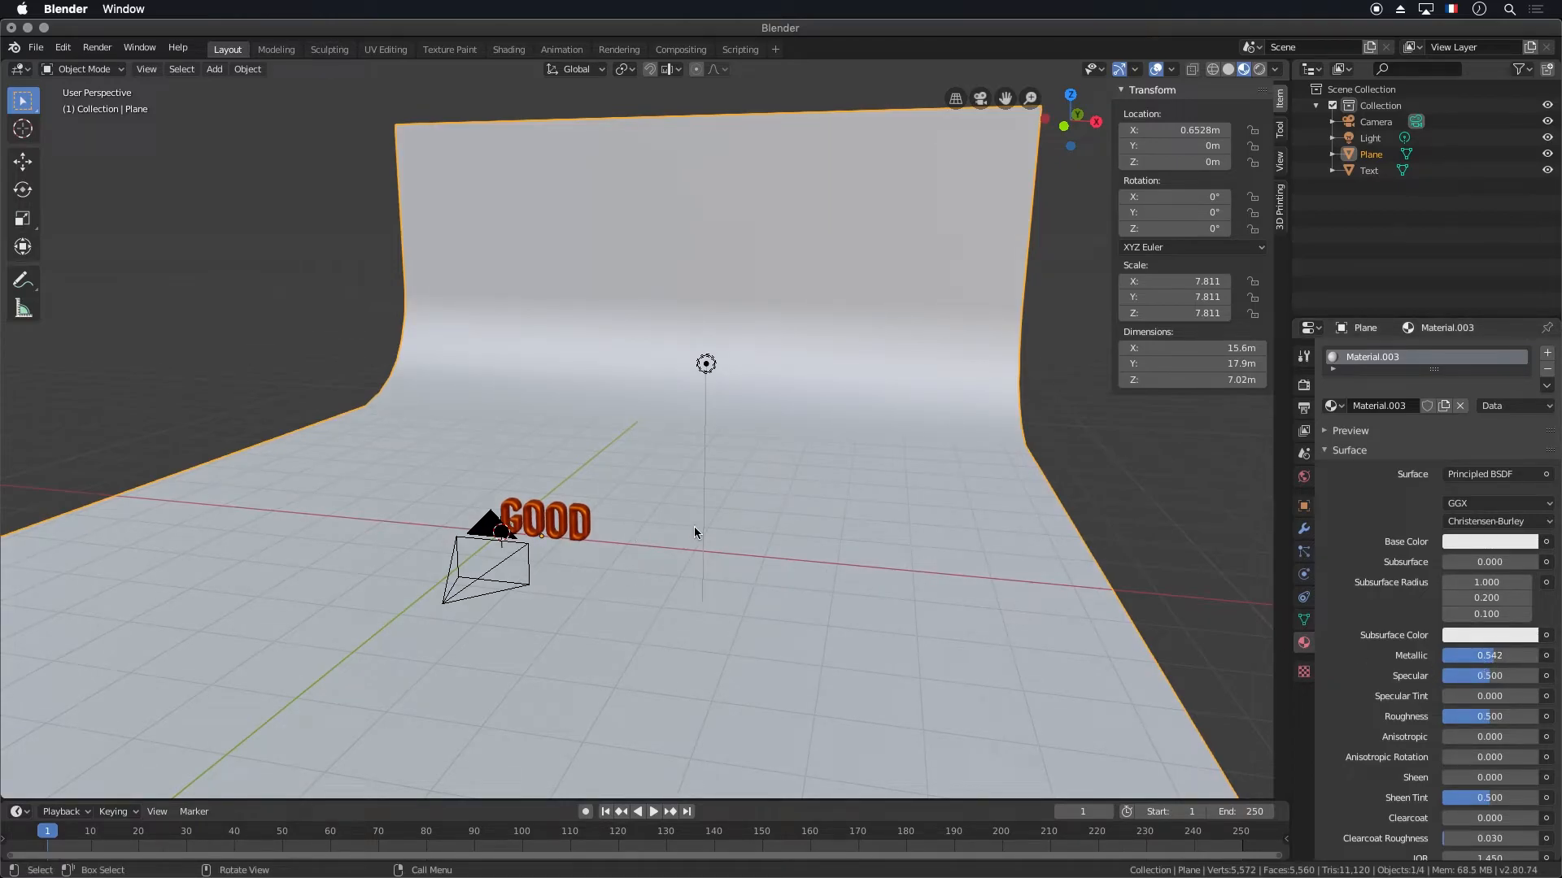
Darken the backdrop material's base color to a grey with a value of about 0.287
click(1504, 548)
drag(1526, 325, 1525, 384)
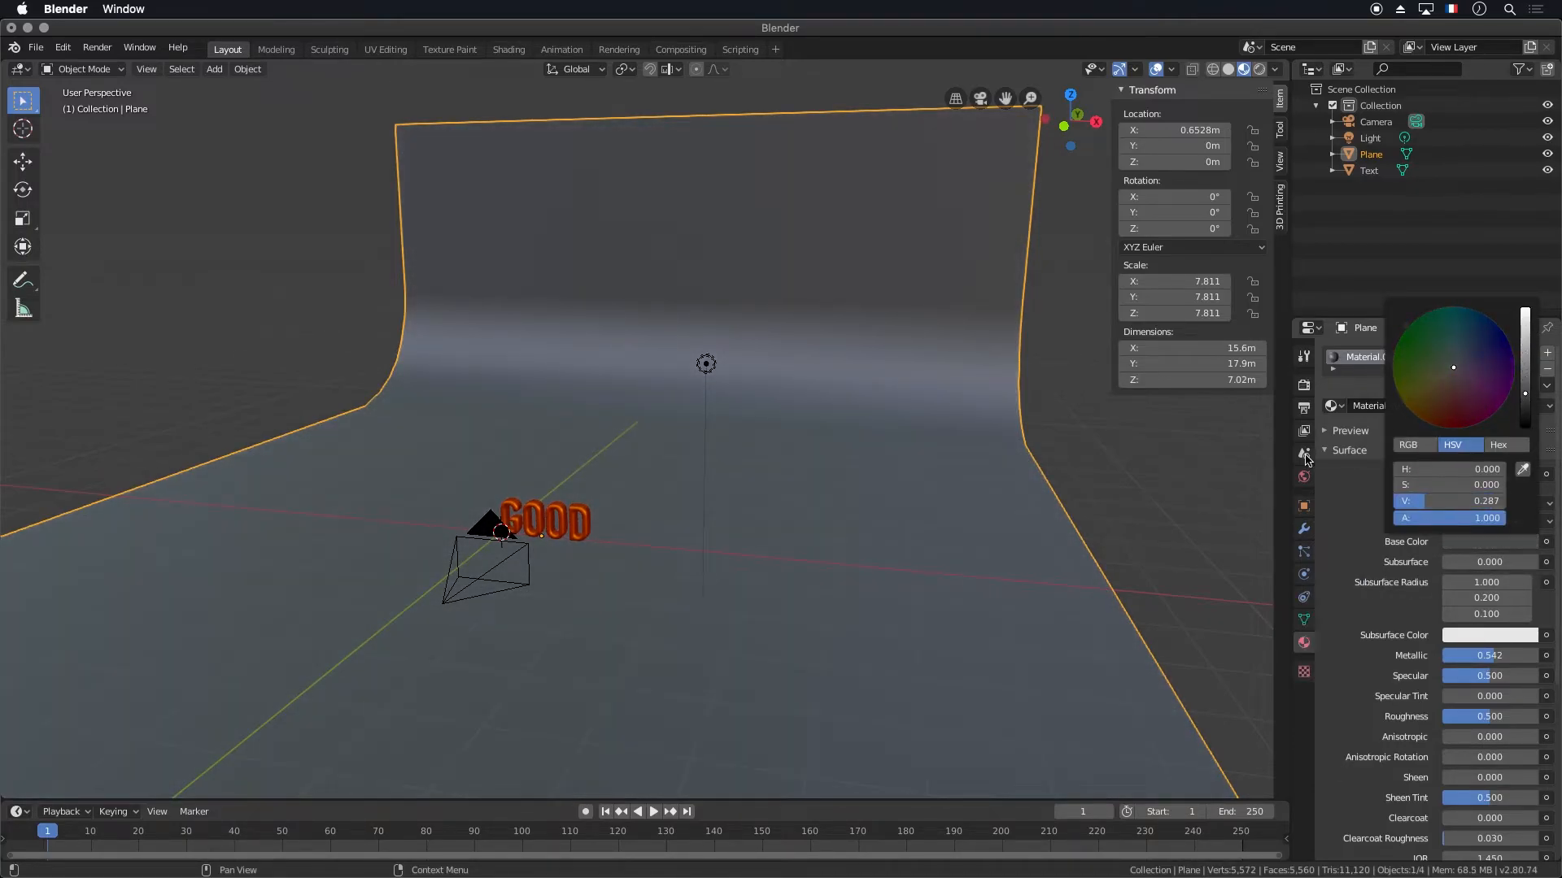
middle_drag(688, 470, 708, 460)
Look through the scene's render settings and set the output resolution scale to 33%
click(1304, 385)
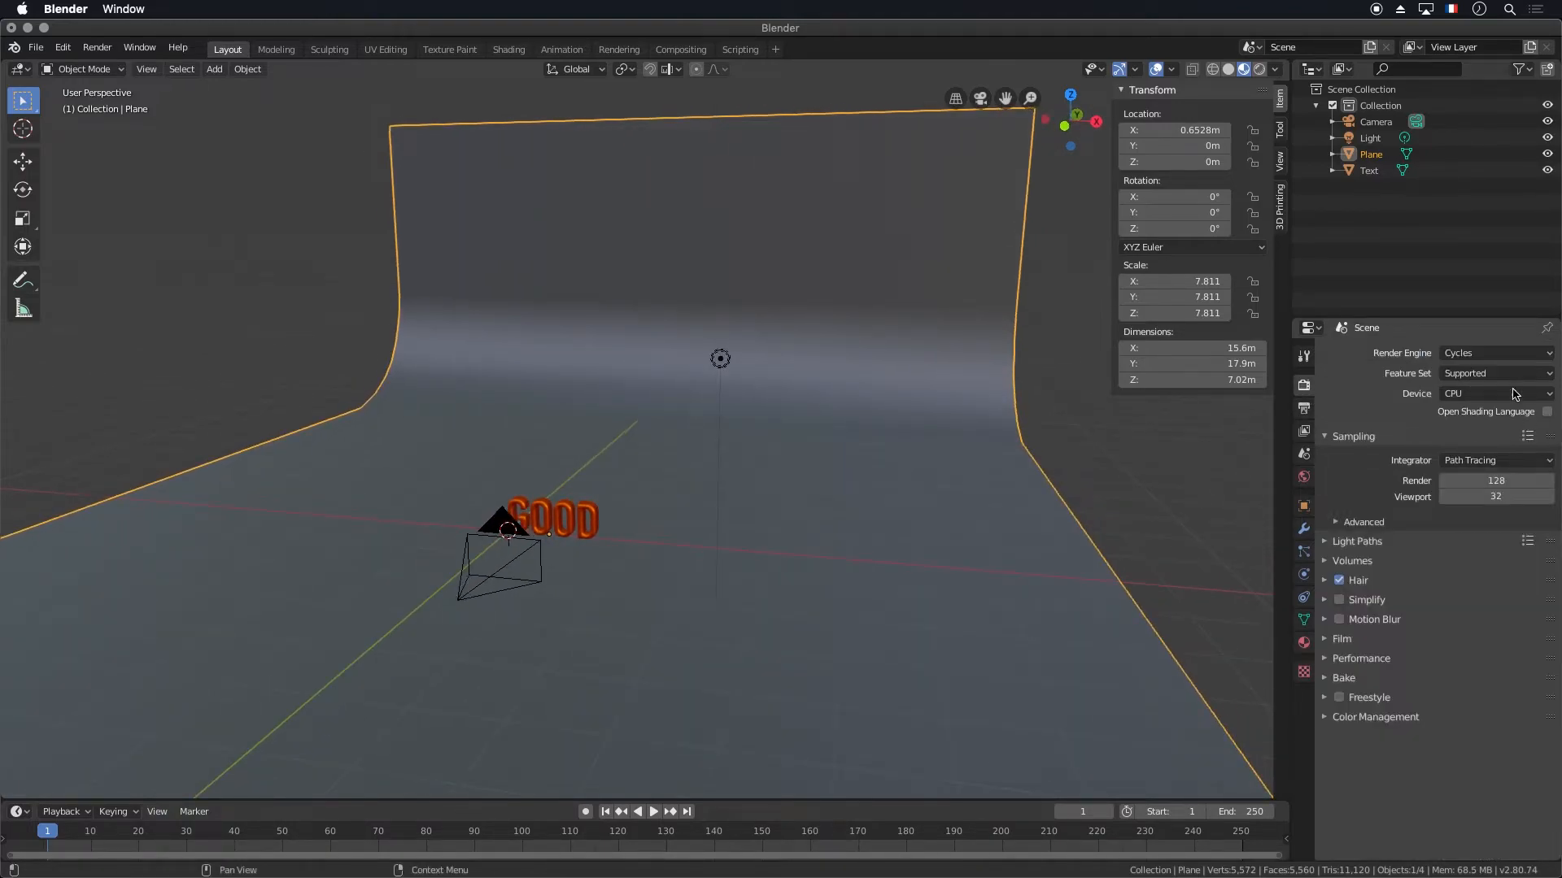
click(1304, 408)
click(1304, 431)
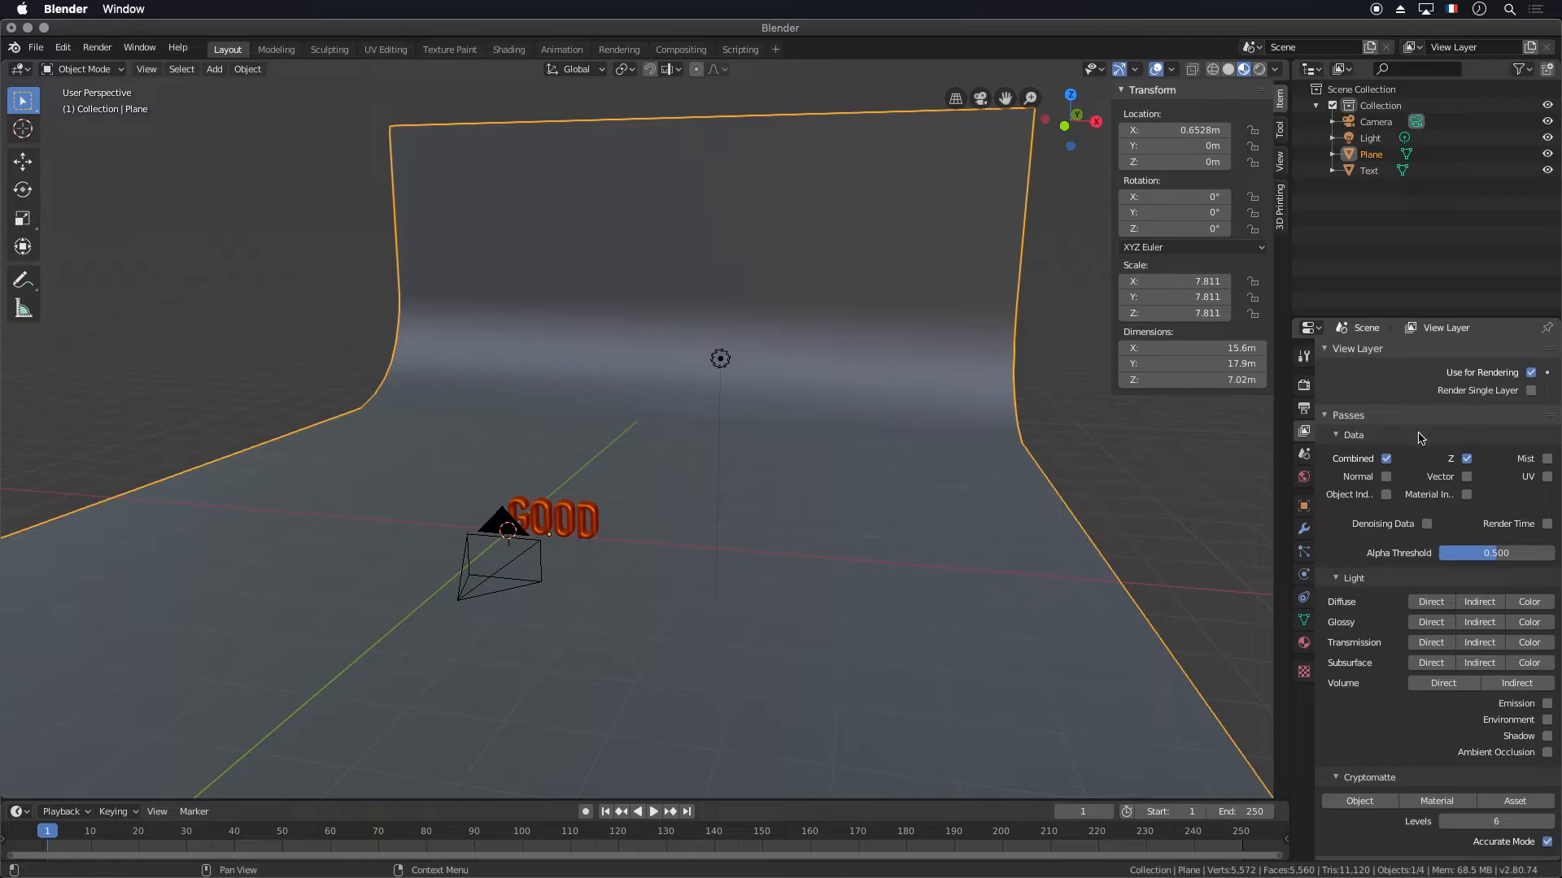
click(1304, 355)
click(1304, 384)
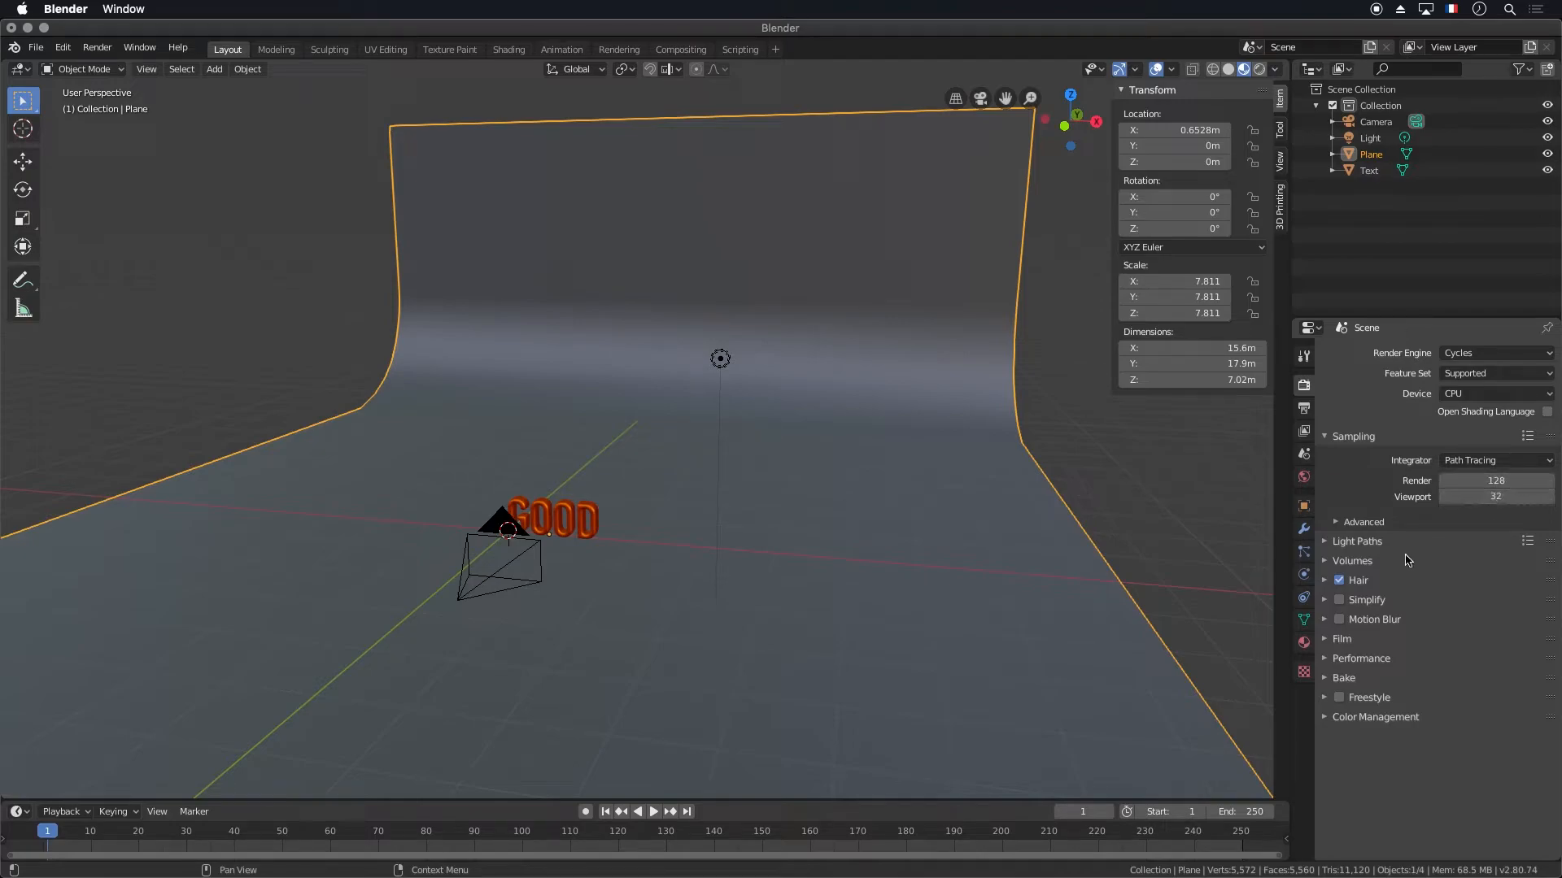
click(1304, 410)
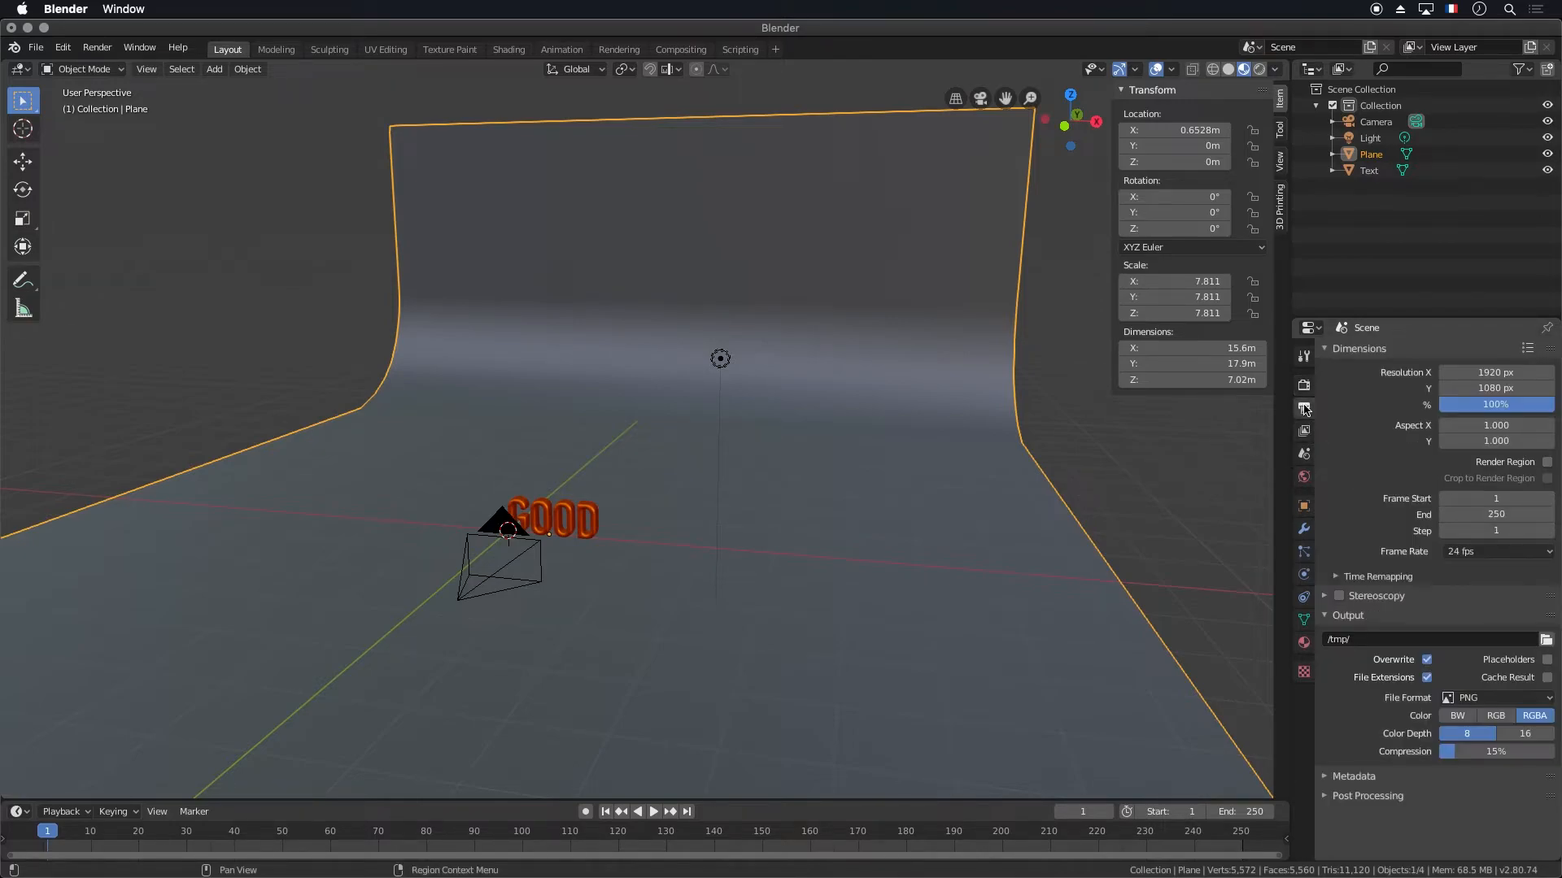
drag(1494, 399, 1424, 399)
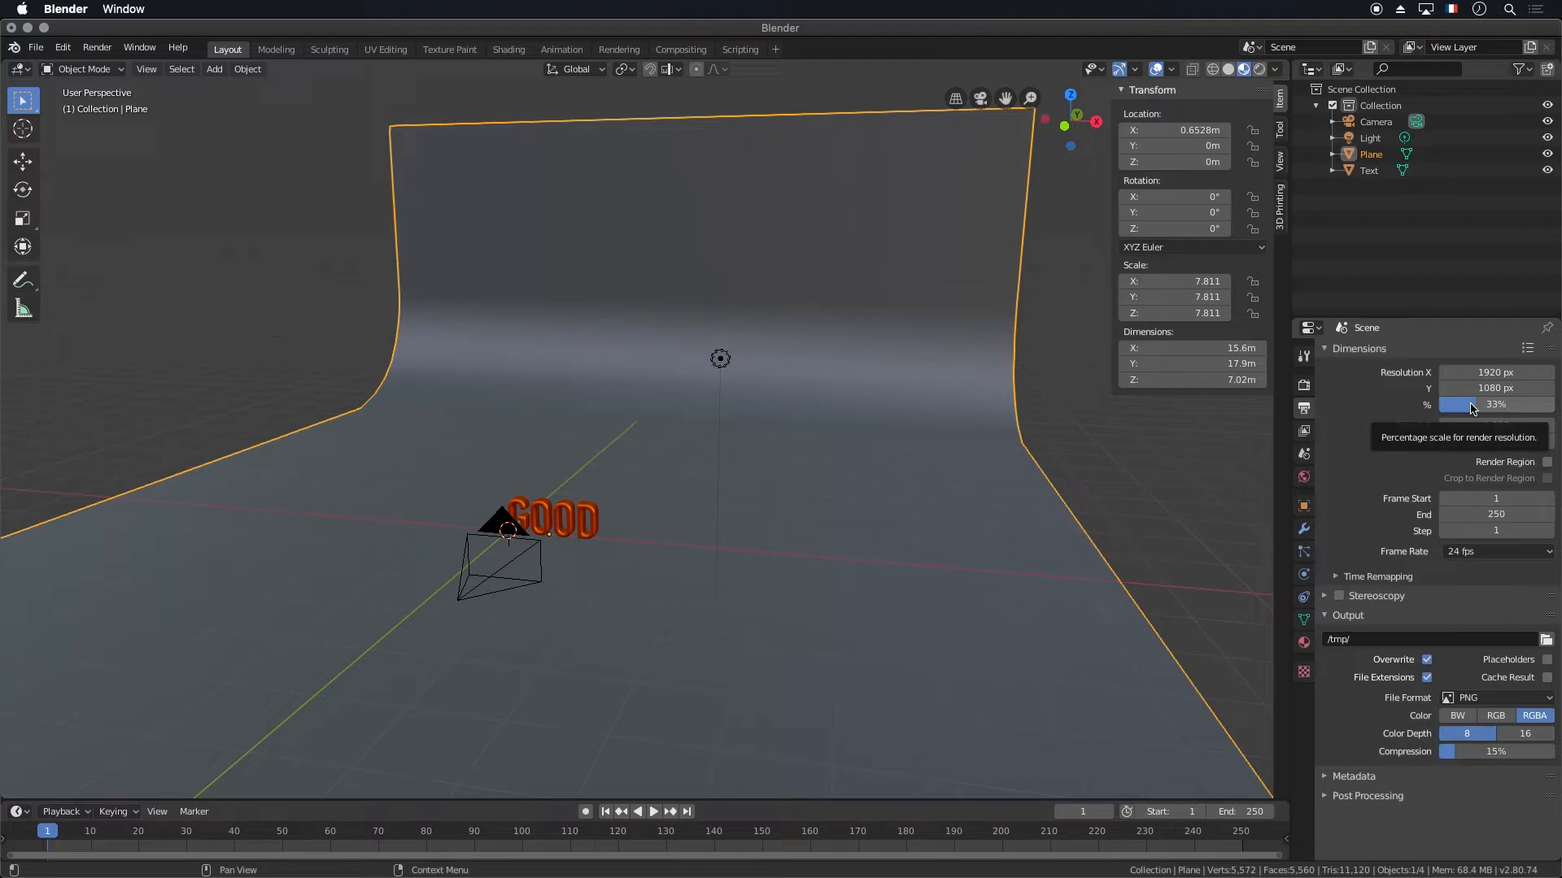
Render the current frame, then move the render window to mid-screen and enlarge it
key(F12)
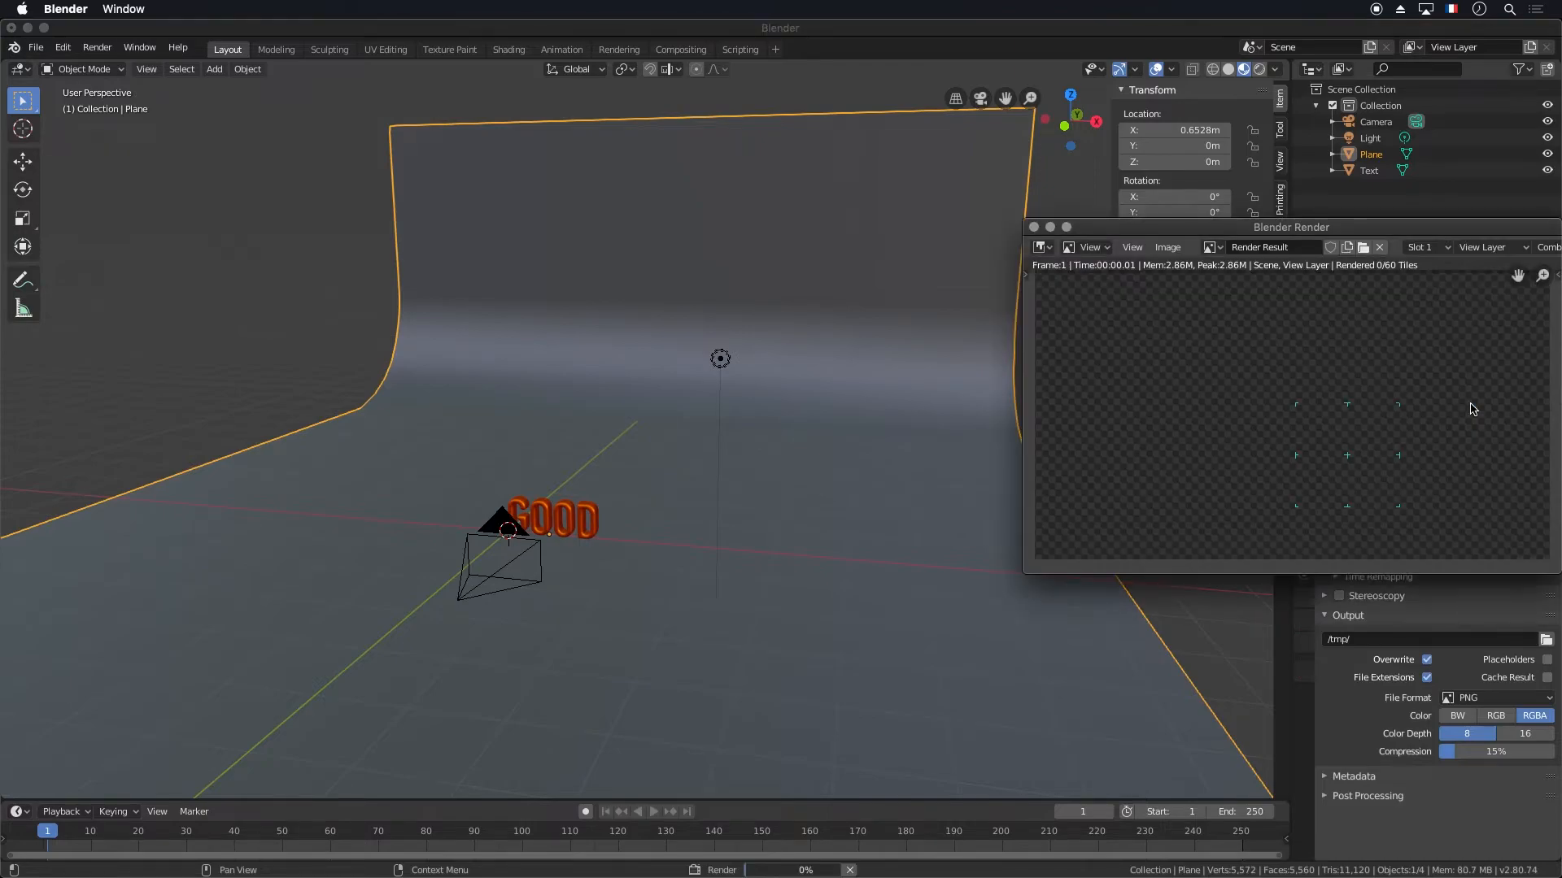
drag(1456, 227, 859, 159)
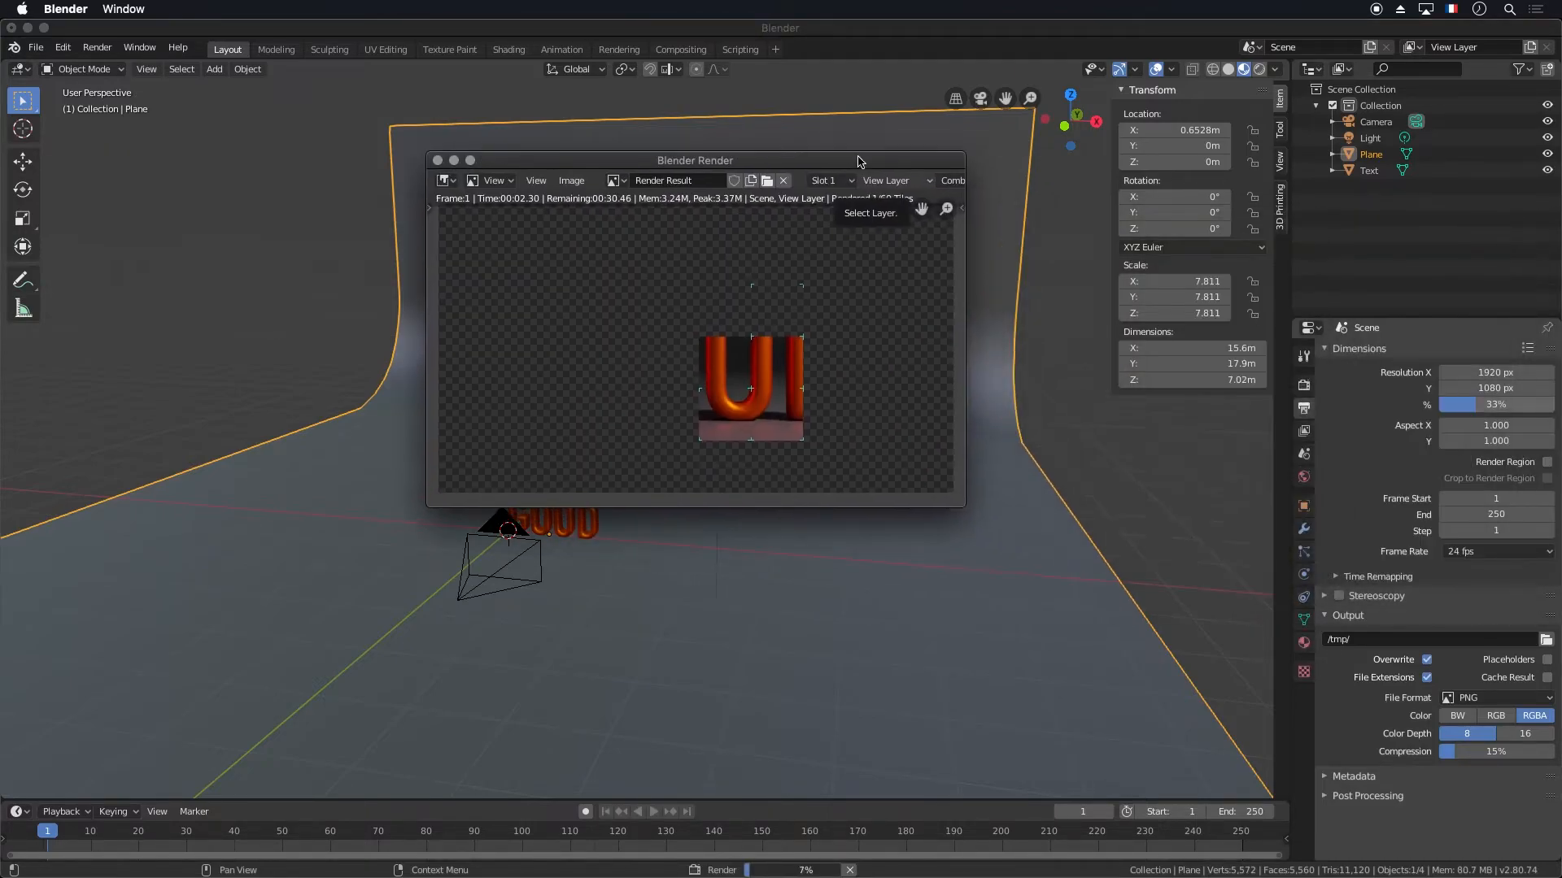
drag(963, 505, 1169, 690)
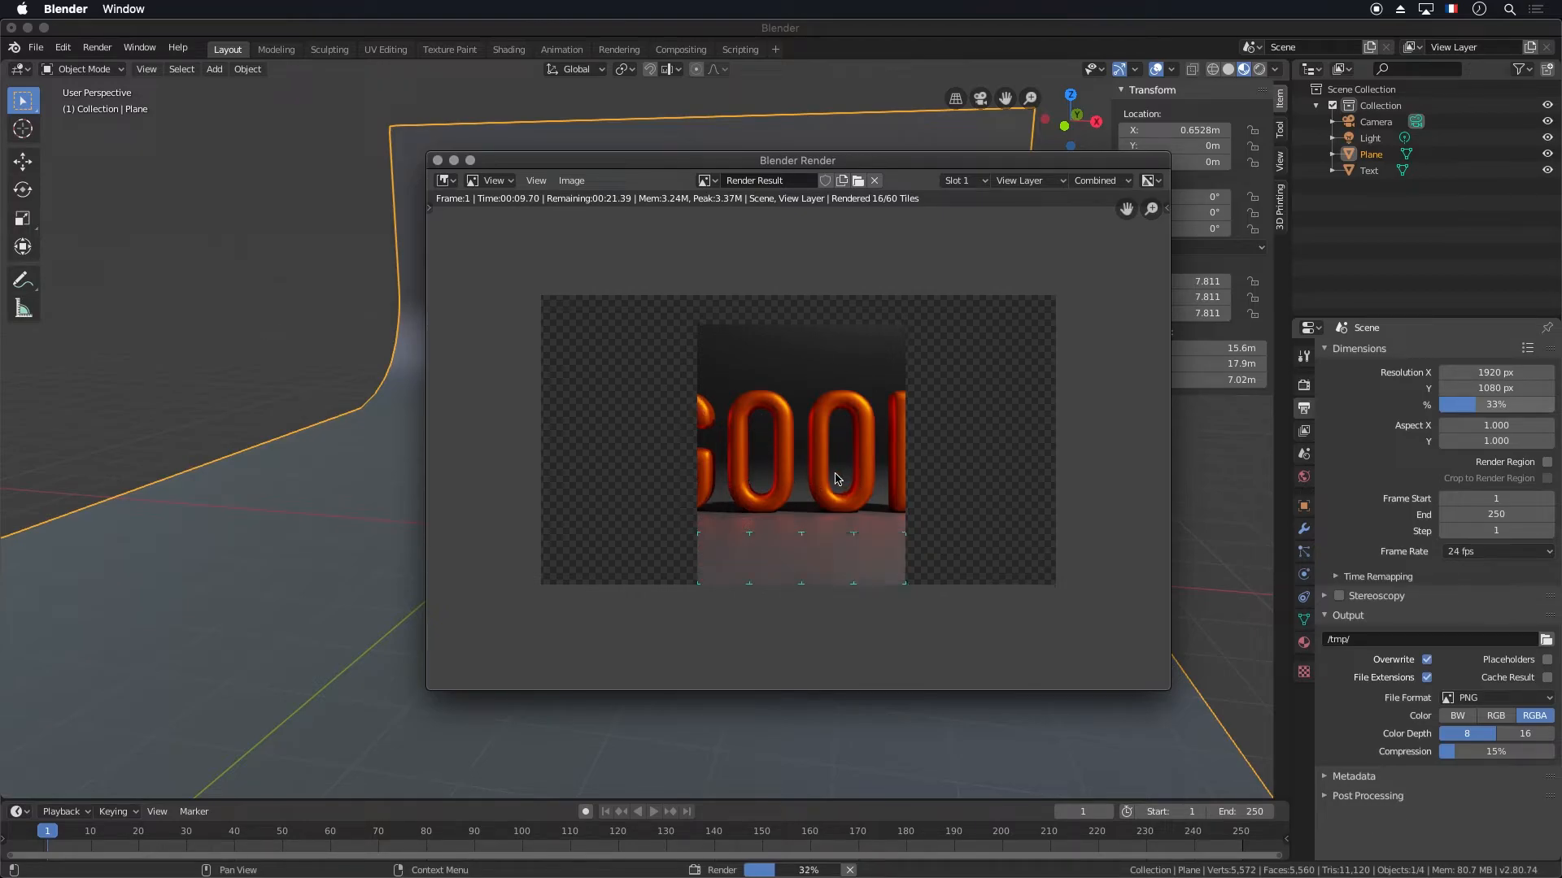
Inspect the GOOD letters in the render result up close, then close the render window
scroll(795, 457, up, 5)
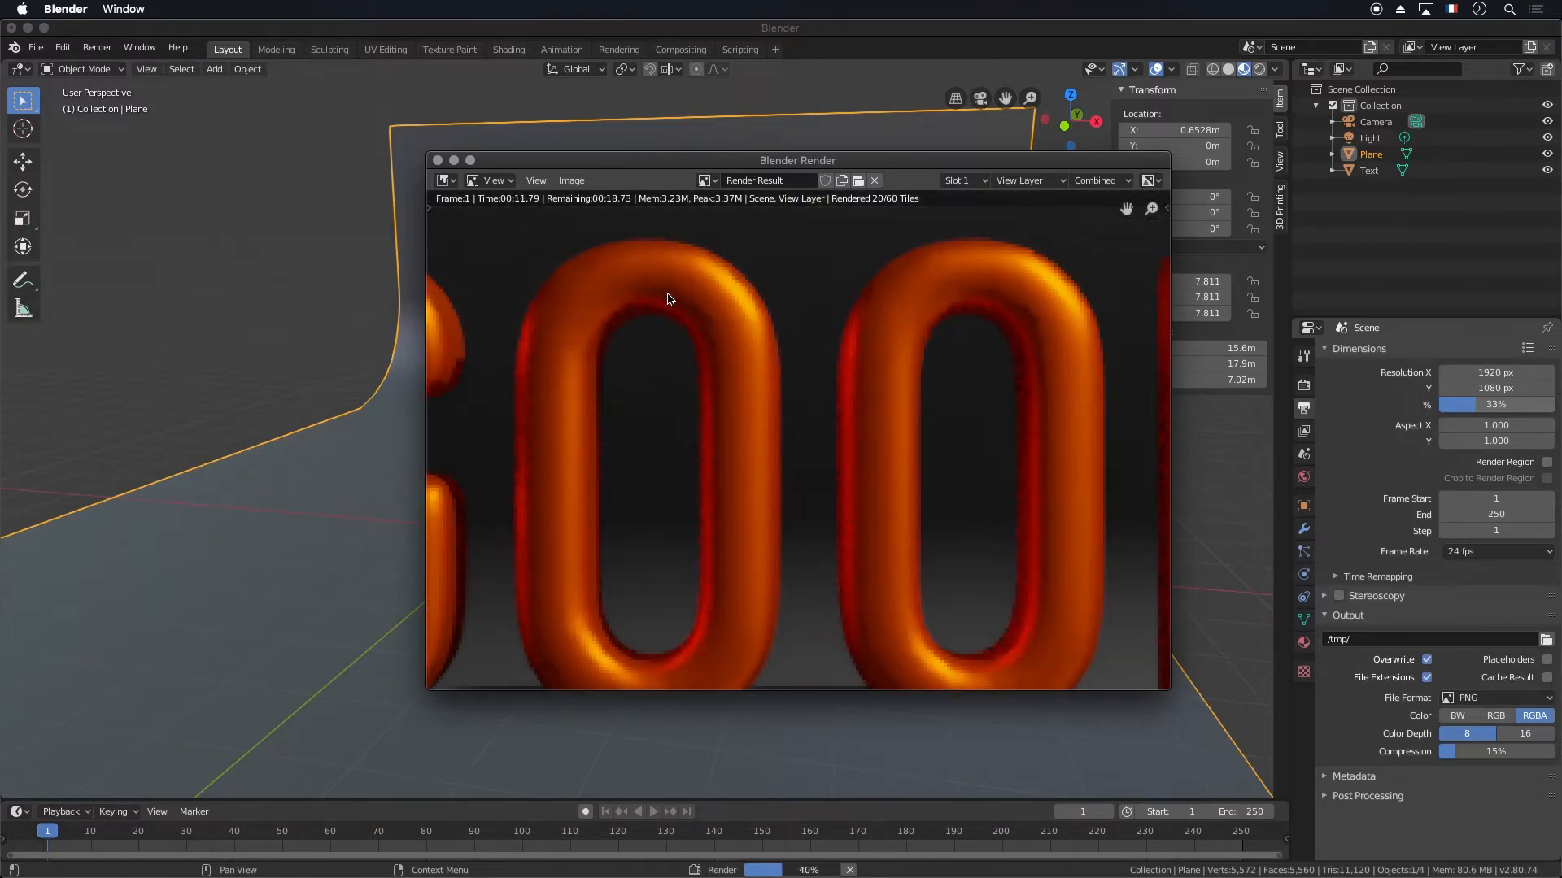
scroll(750, 317, down, 6)
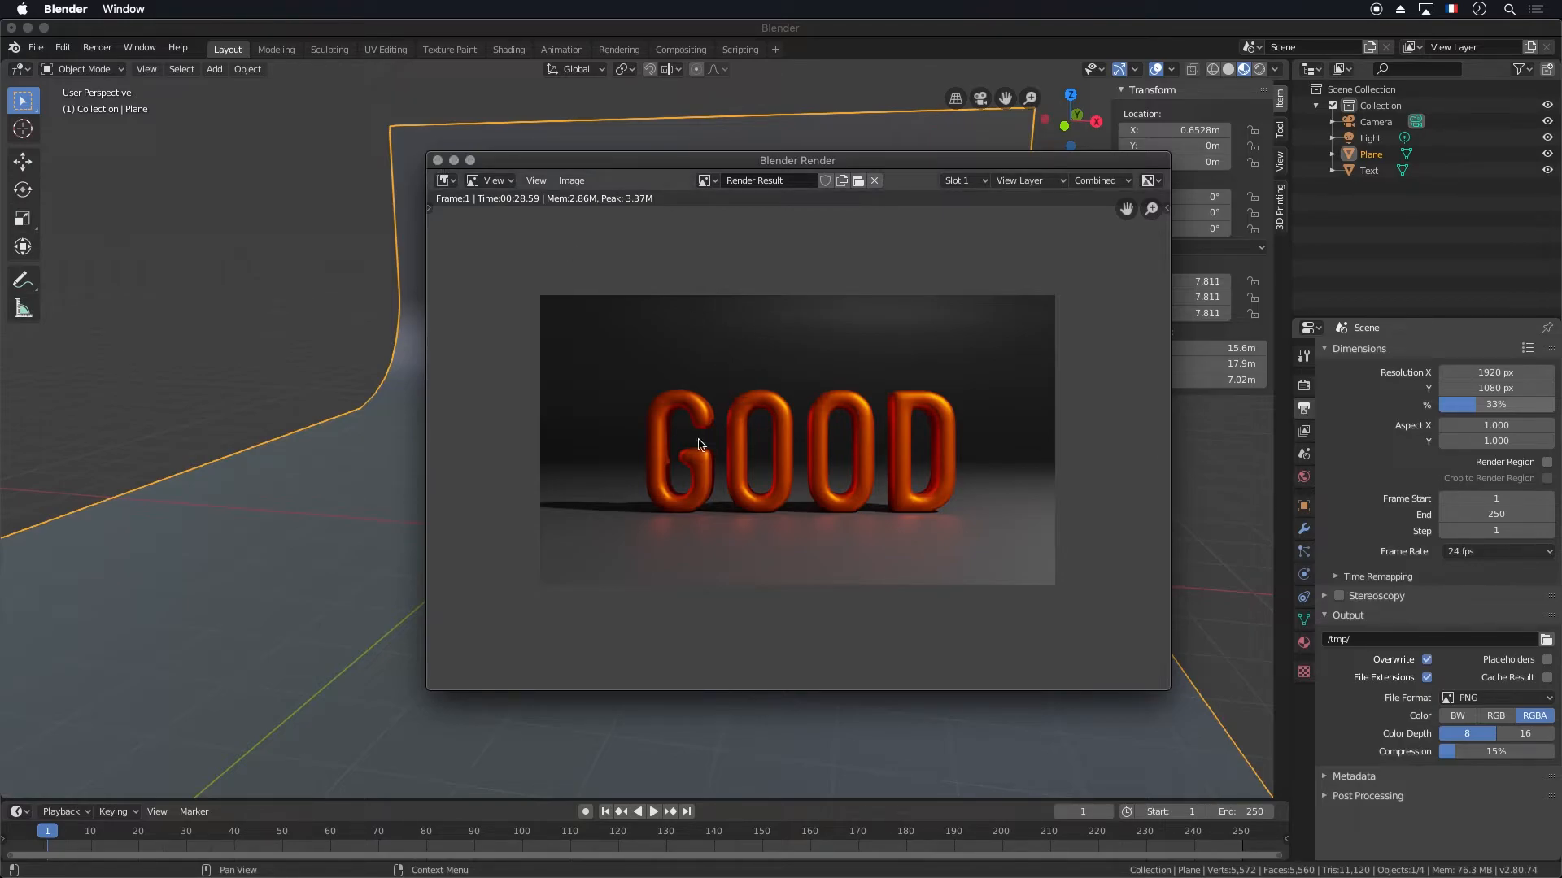
click(438, 161)
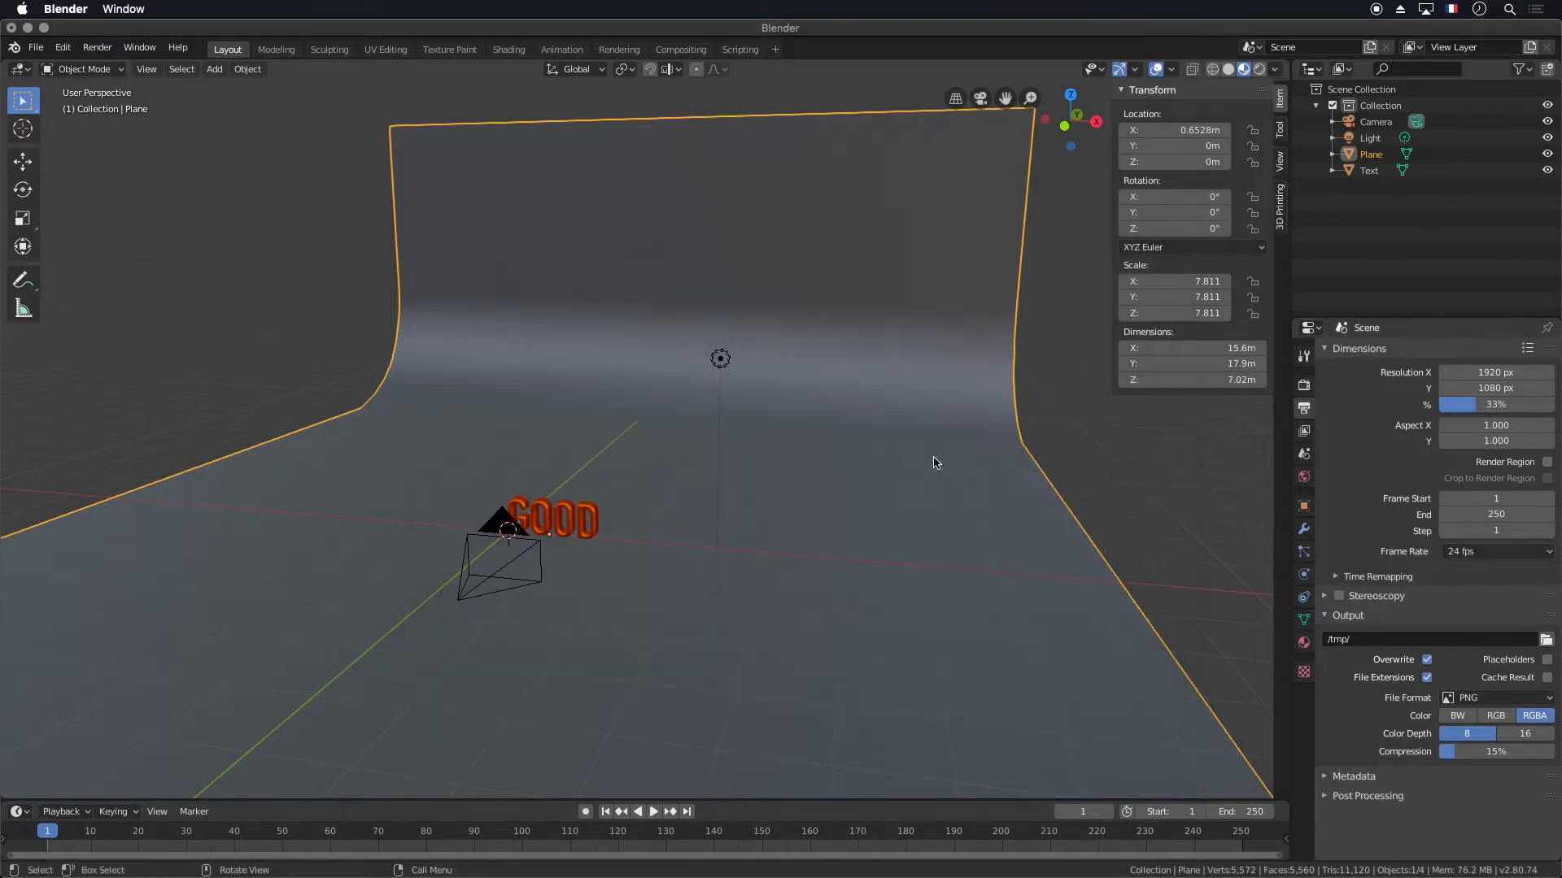
Minimize the scene window and preview the reference images GOOD sortie Blender.jpg and GOOD Photoshop.jpg from the desktop
click(28, 27)
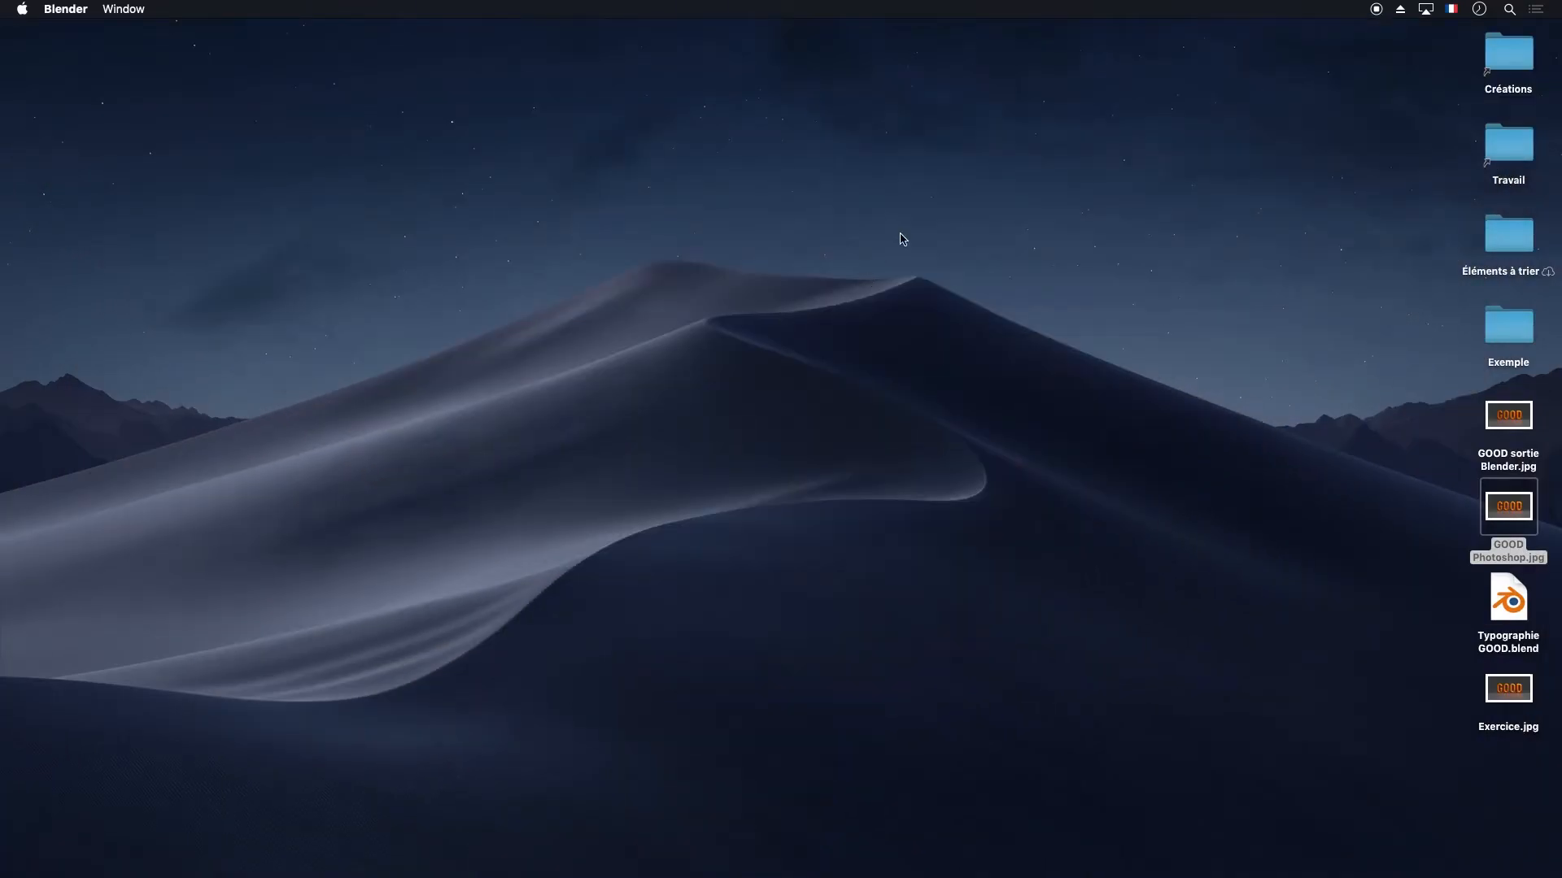
click(1510, 418)
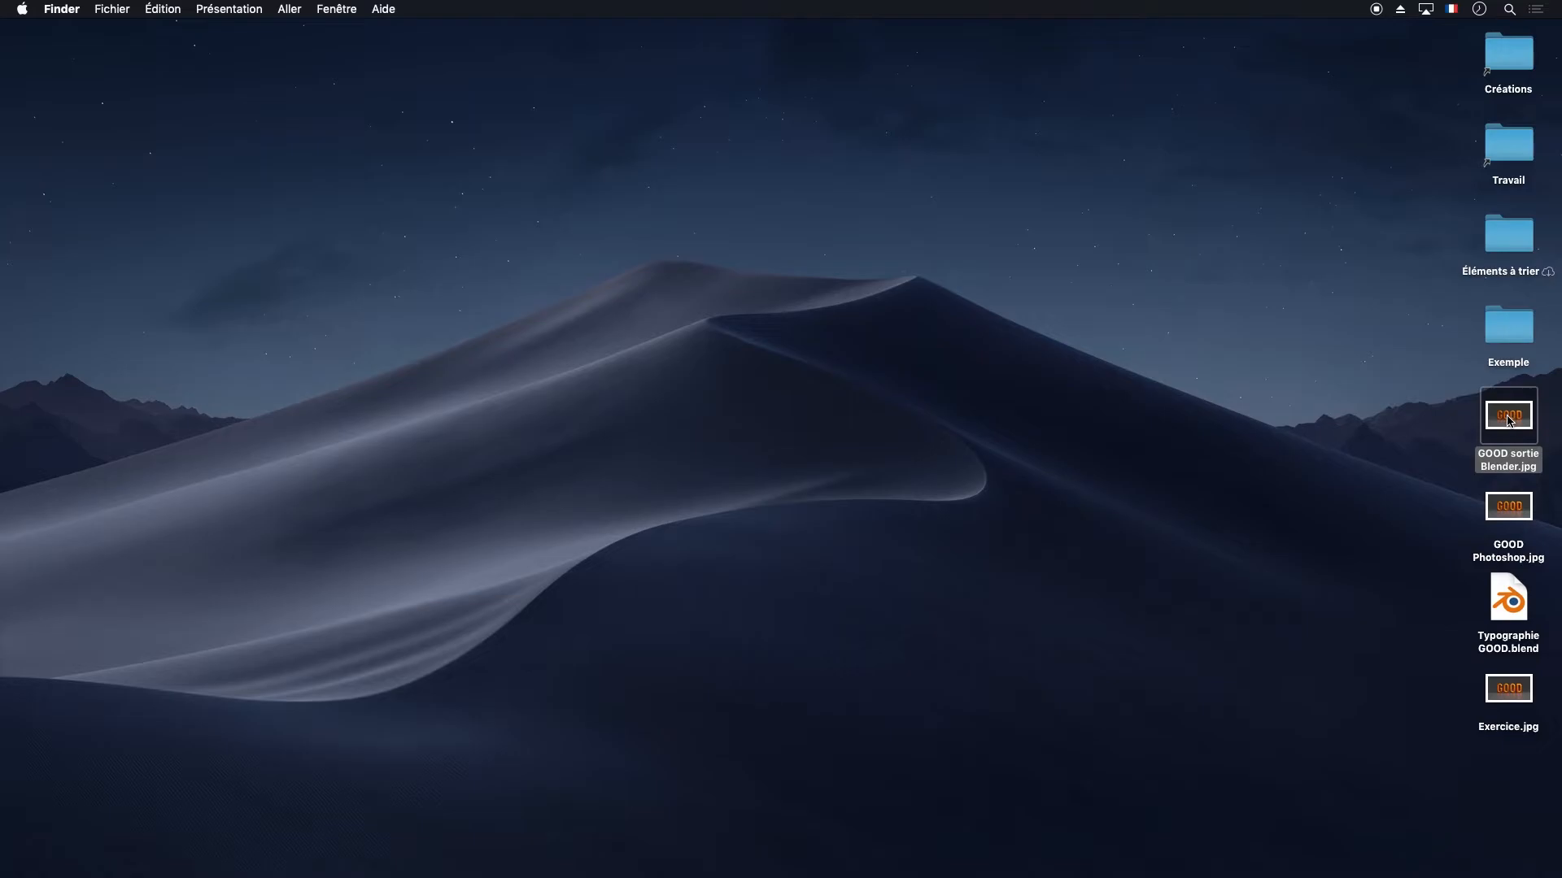
key(space)
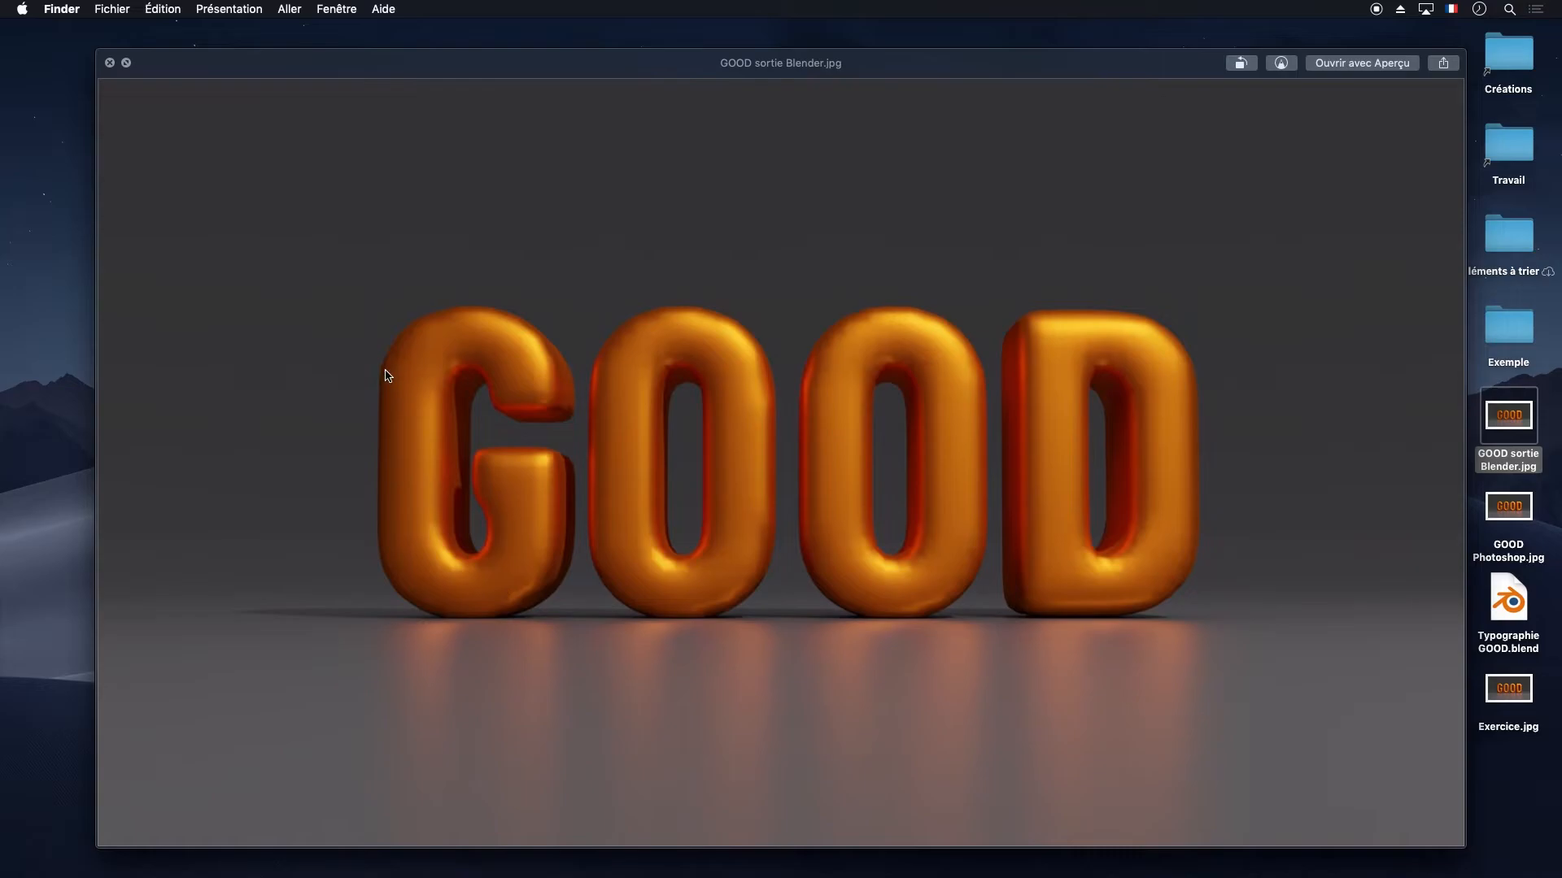
key(space)
click(1509, 504)
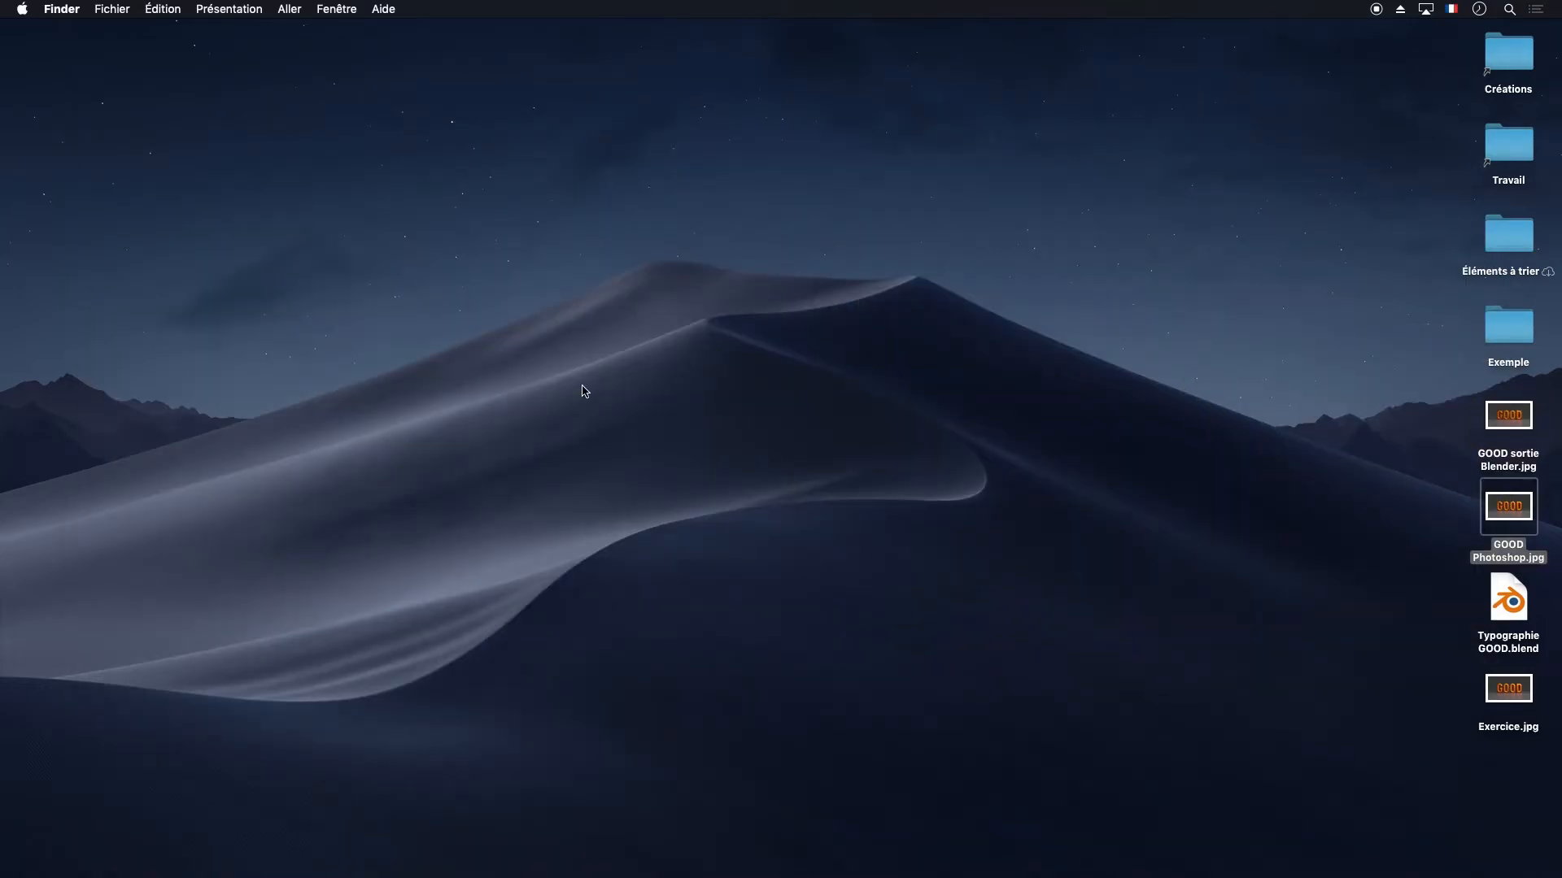
key(space)
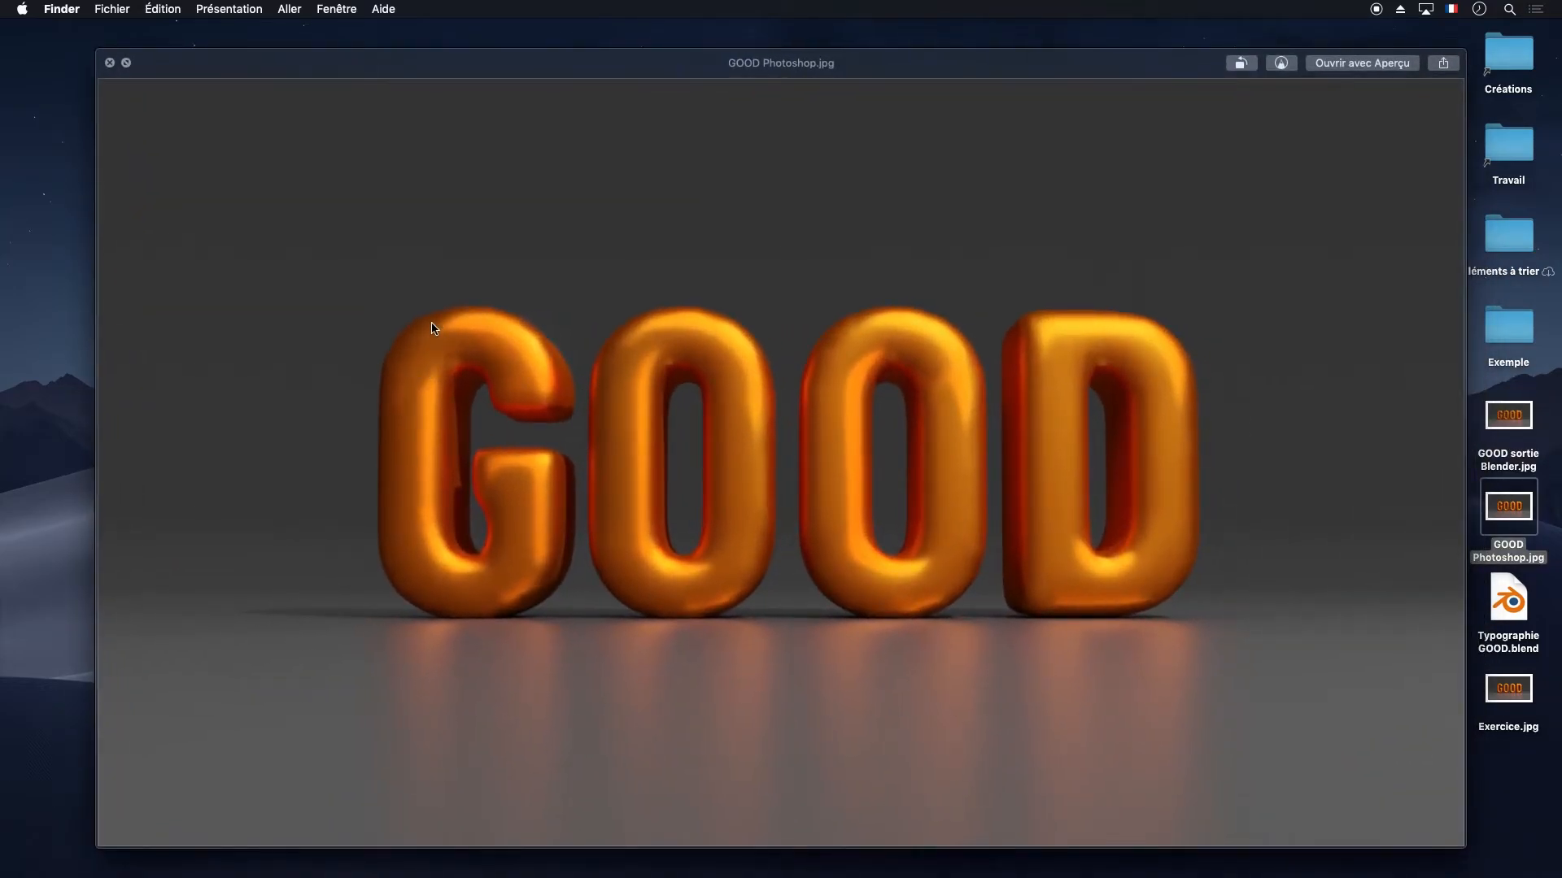
key(space)
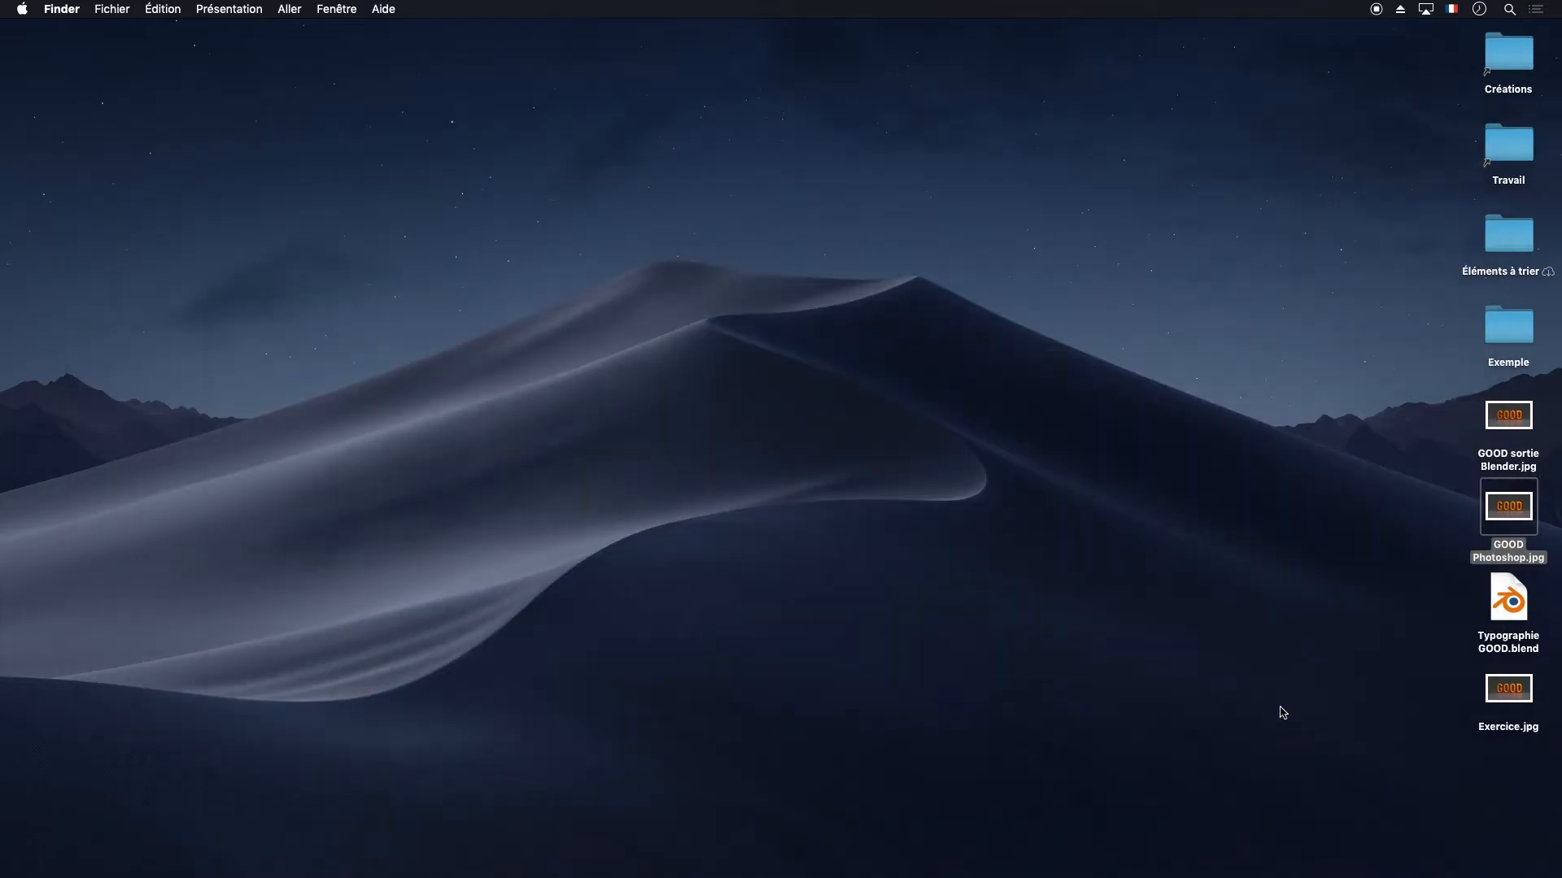
Switch back to Blender and view the render result fitted to the view in the Rendering workspace
mouse_move(934, 876)
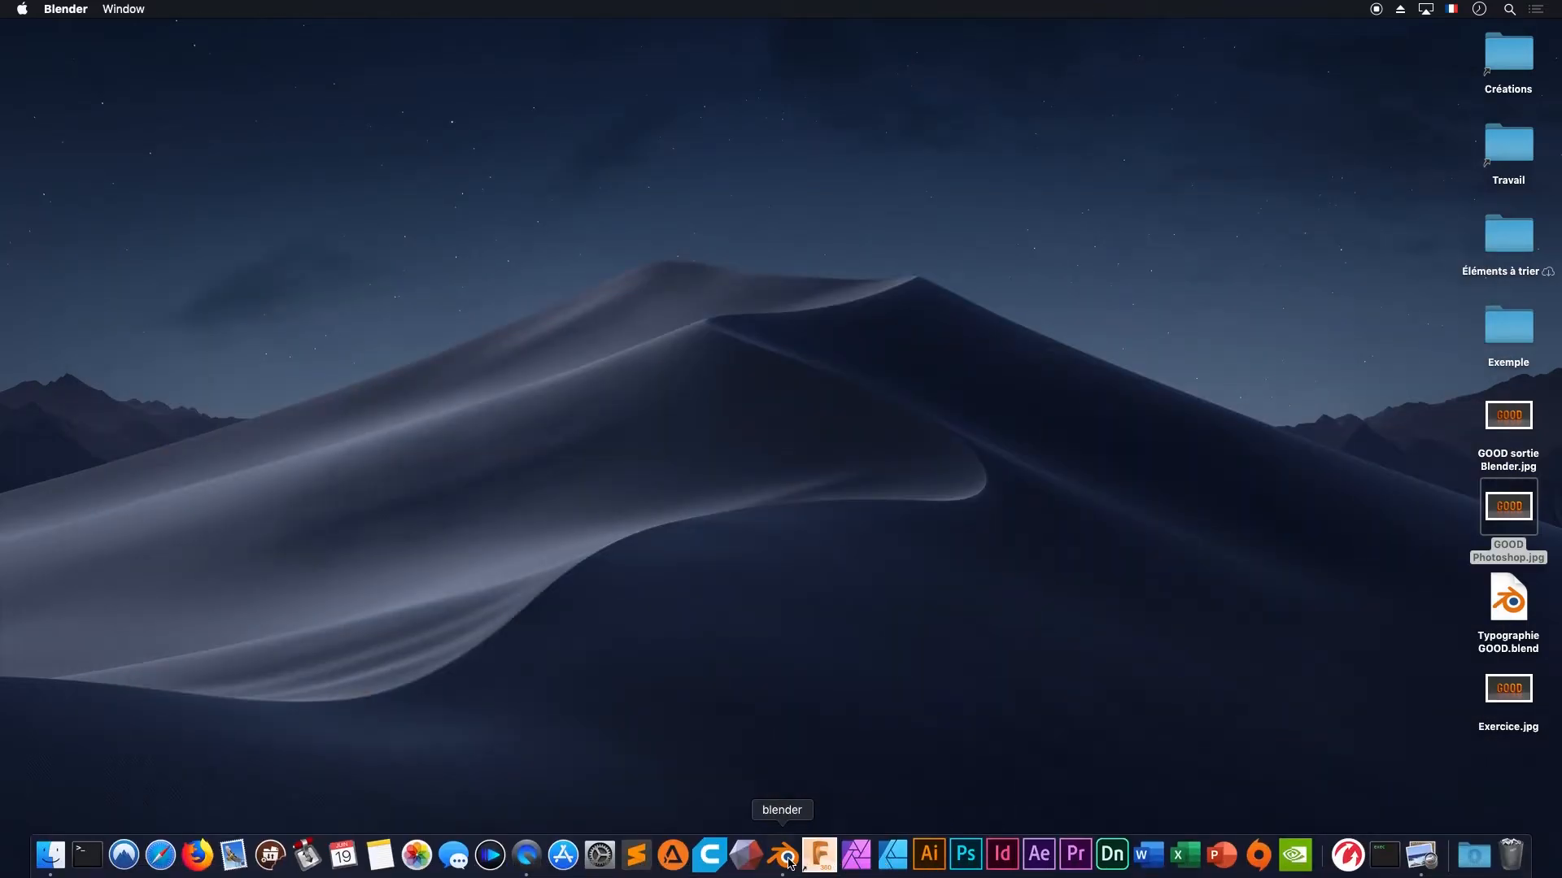
click(776, 853)
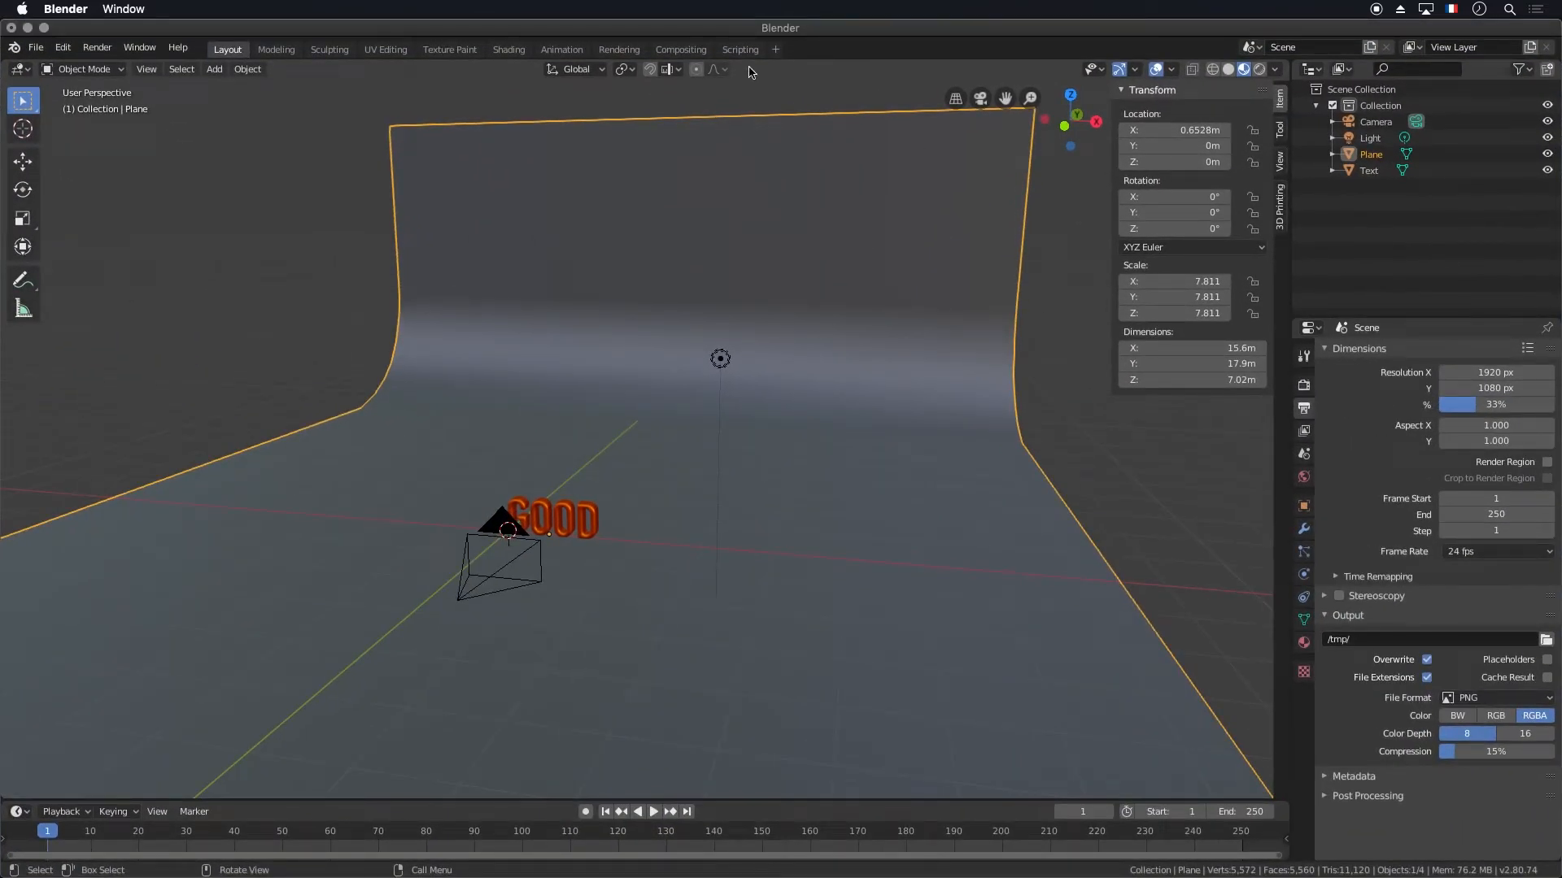
click(619, 50)
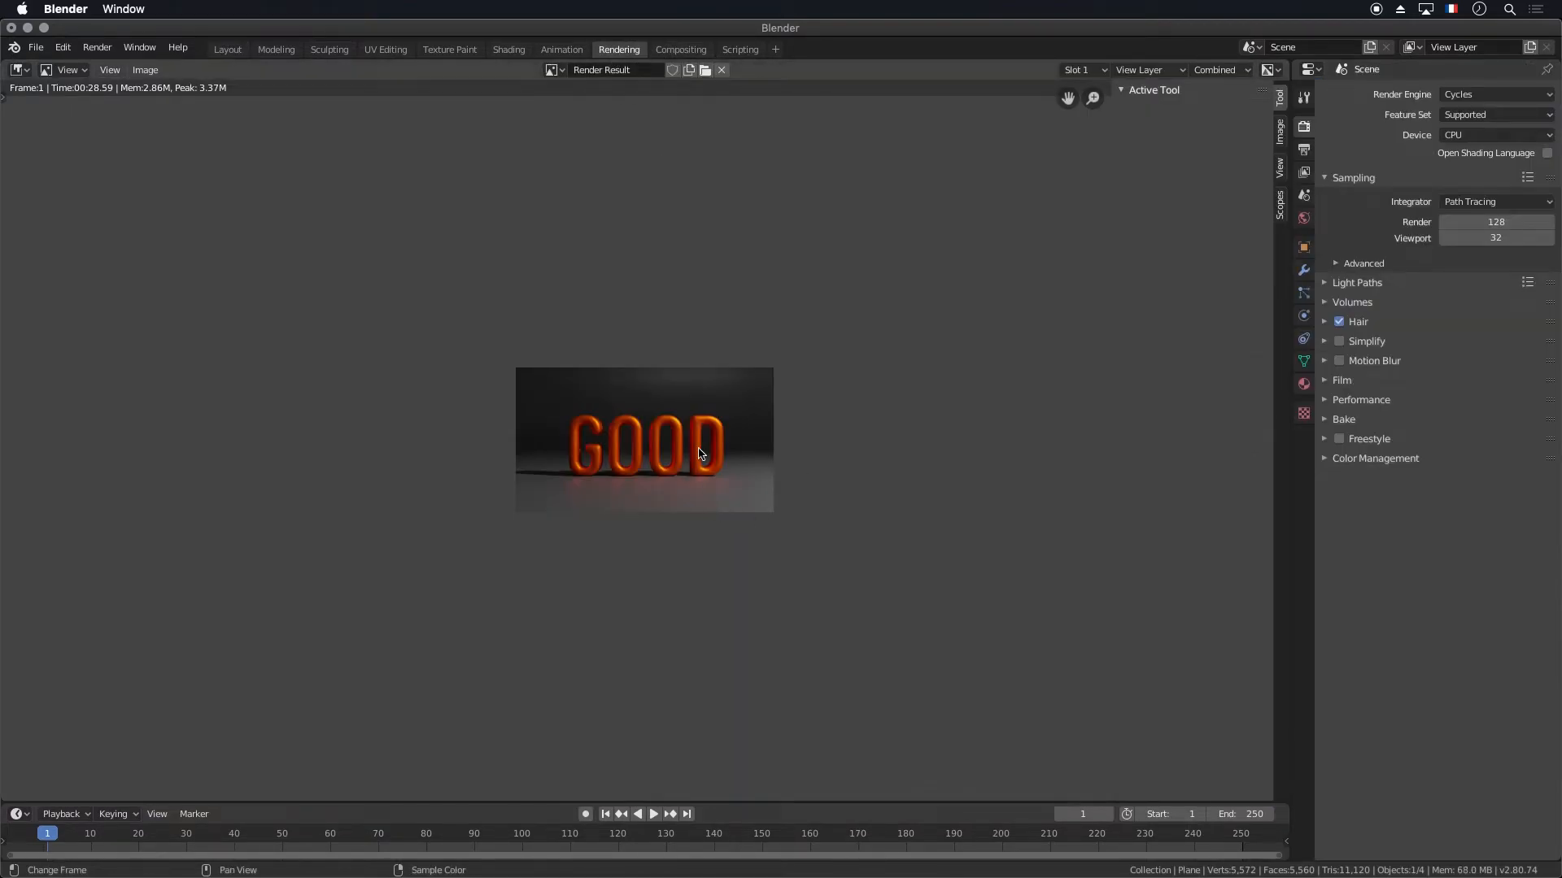
key(Home)
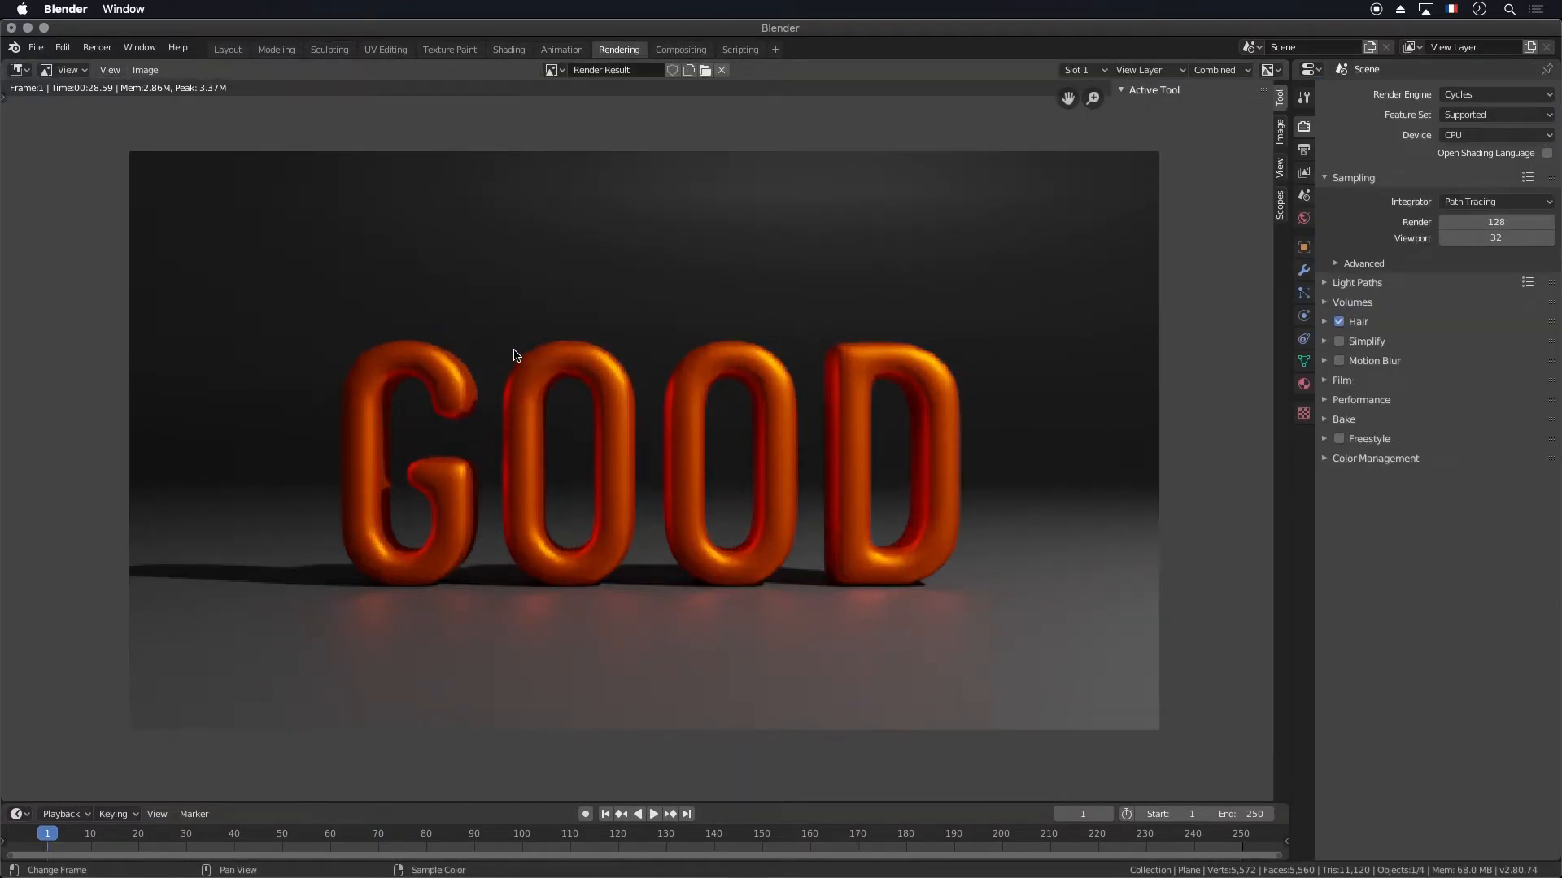
key(space)
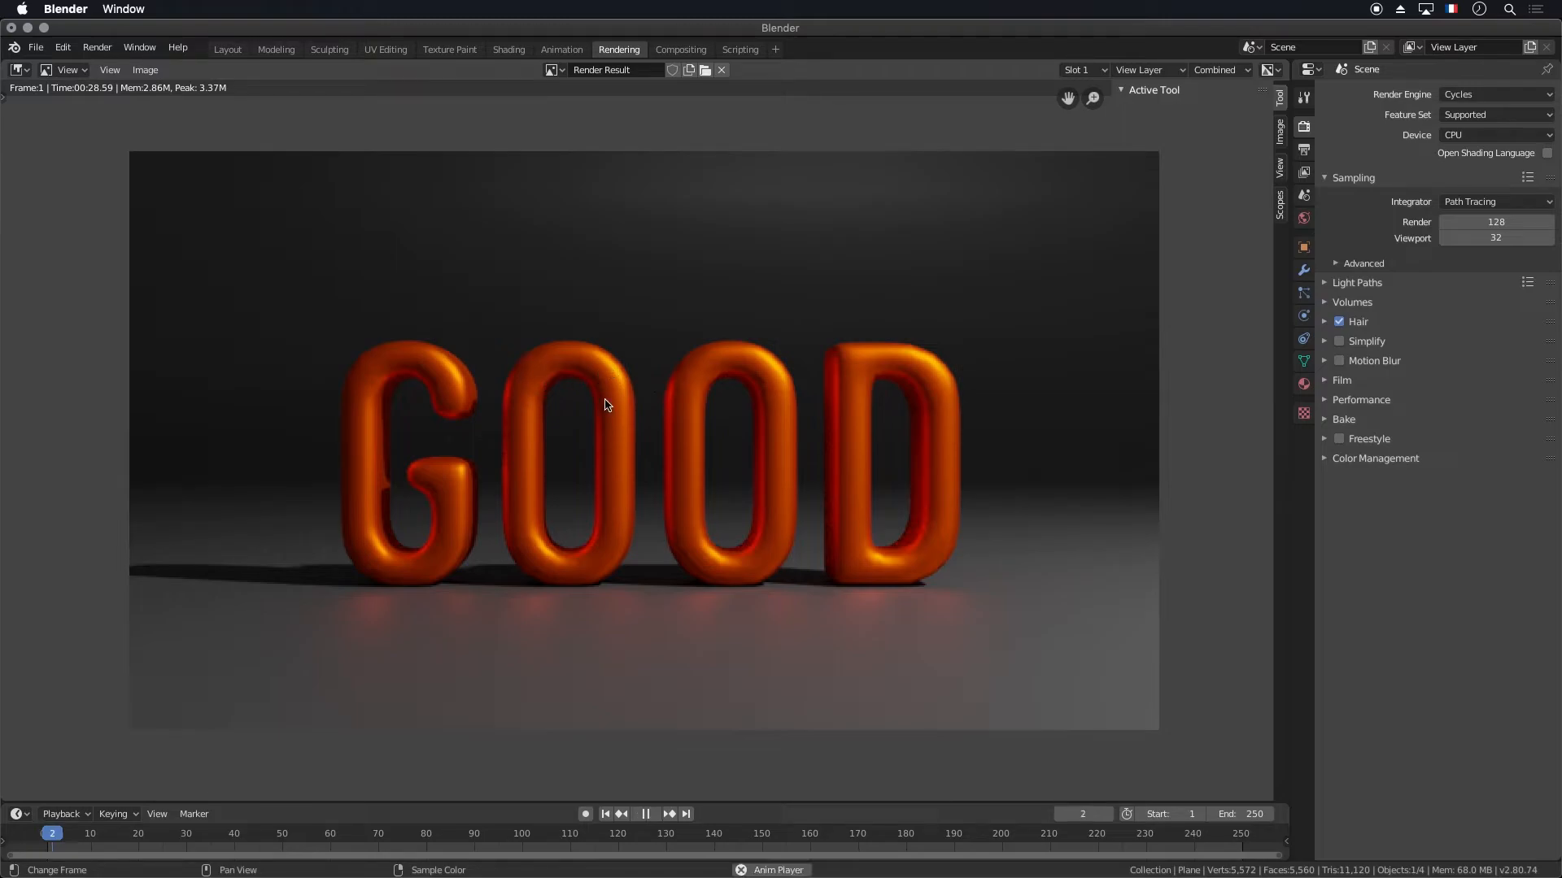
key(space)
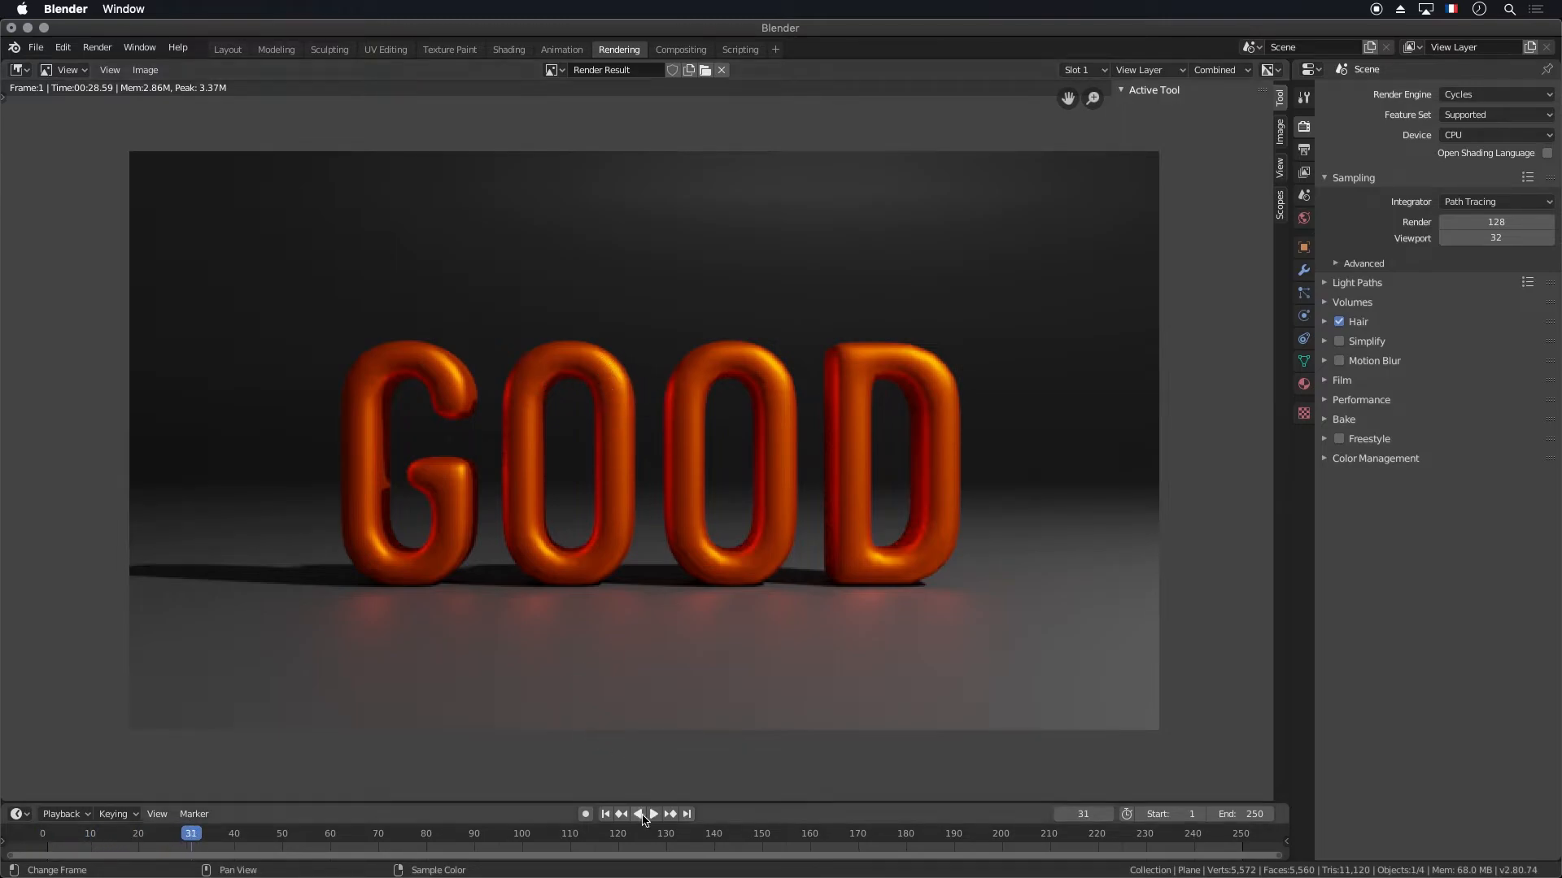
Return to the desktop, check the file information of Exercice.jpg, and open the image in Photoshop
click(27, 28)
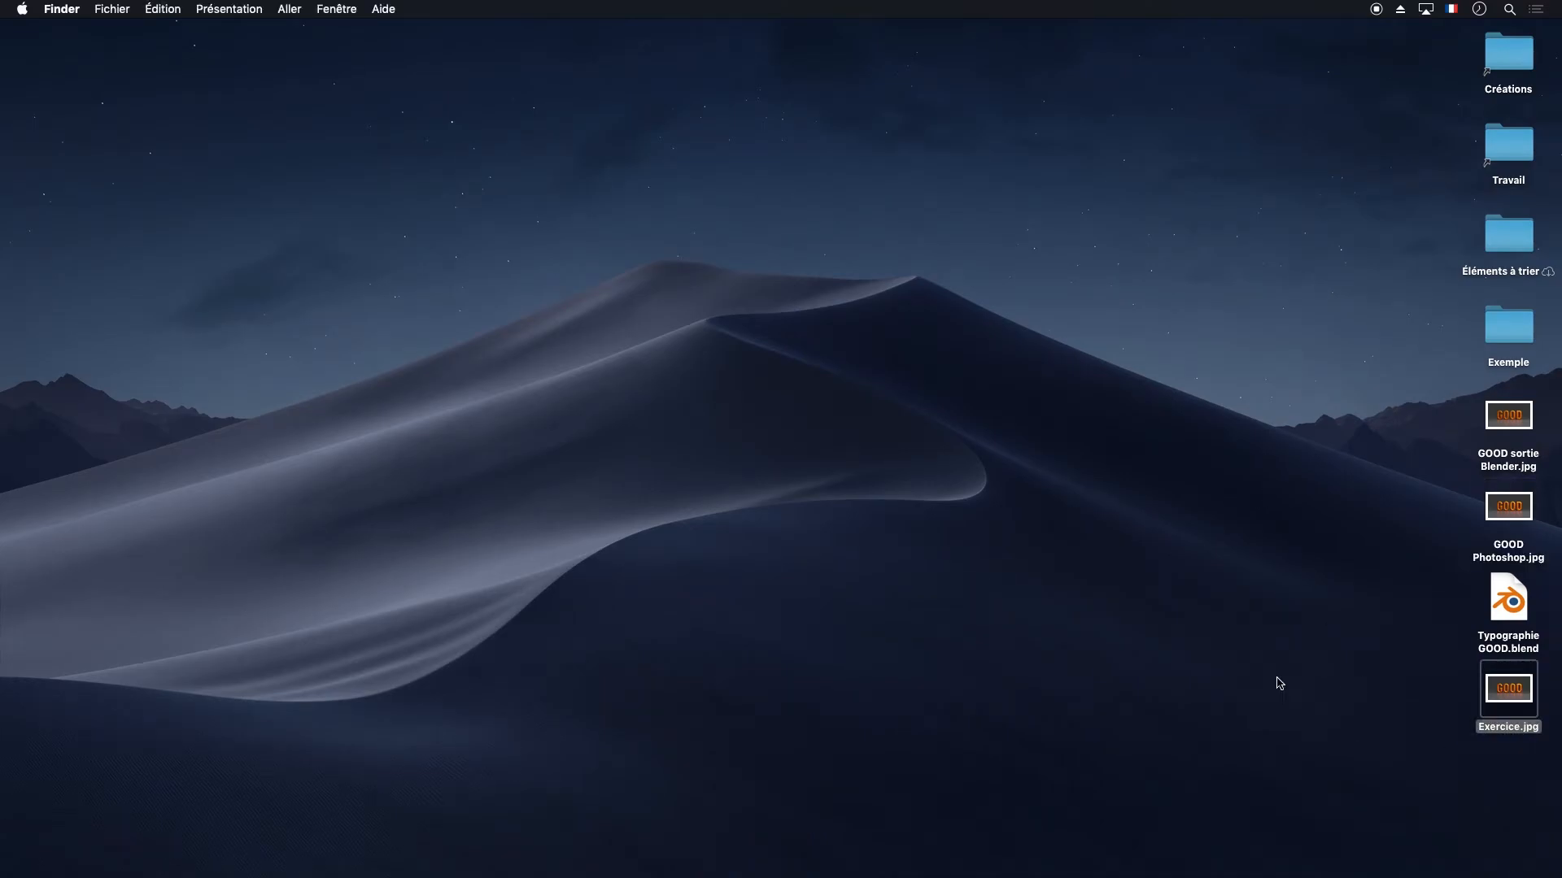
key(super+i)
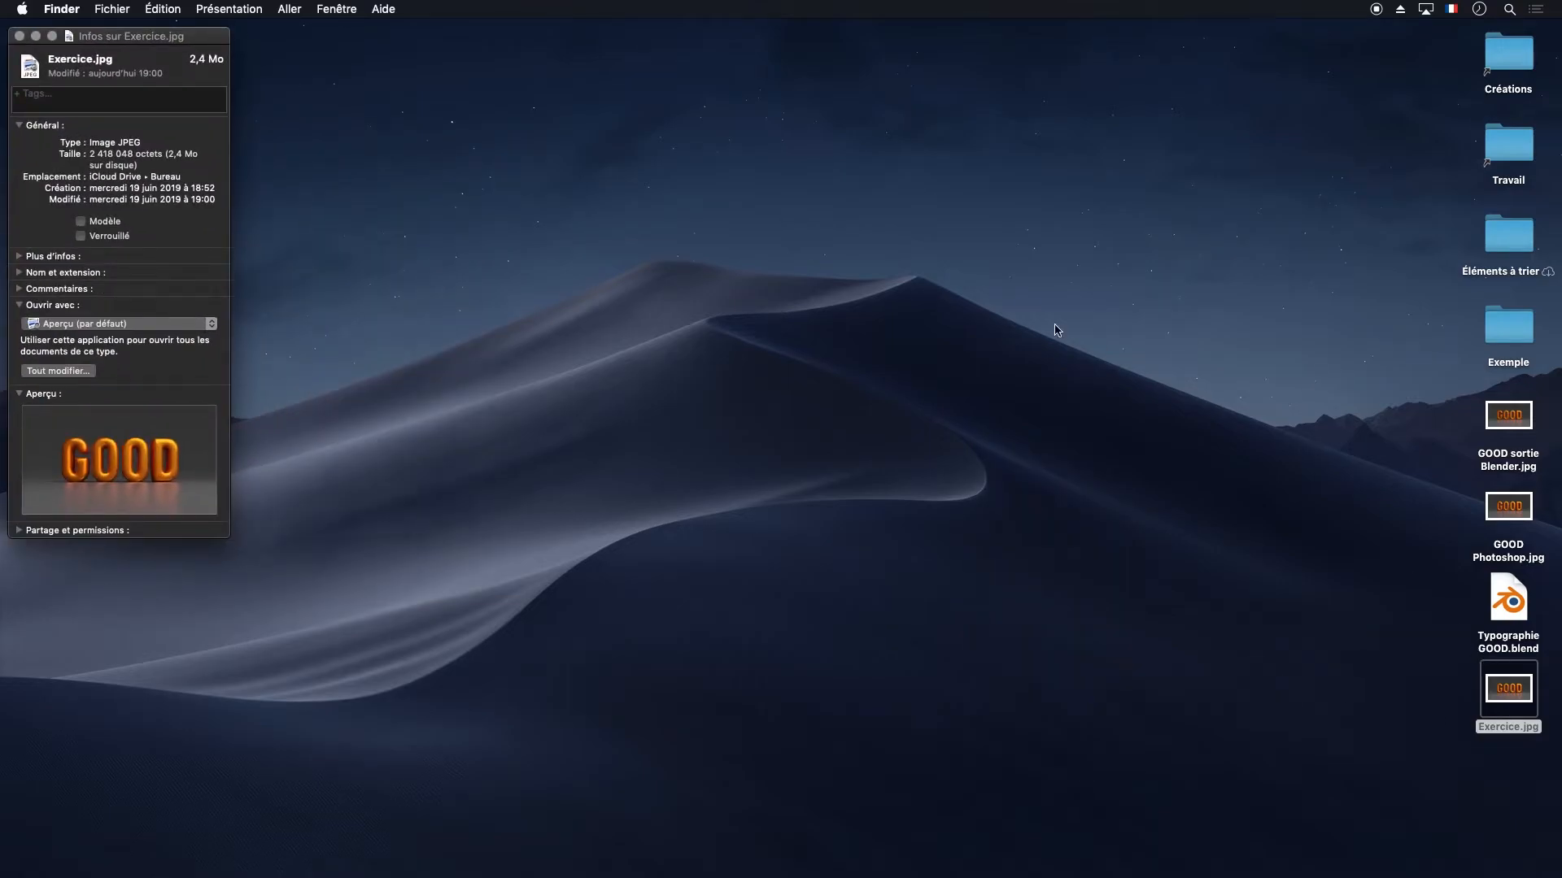
click(19, 35)
click(884, 375)
click(1510, 692)
drag(1509, 696, 970, 867)
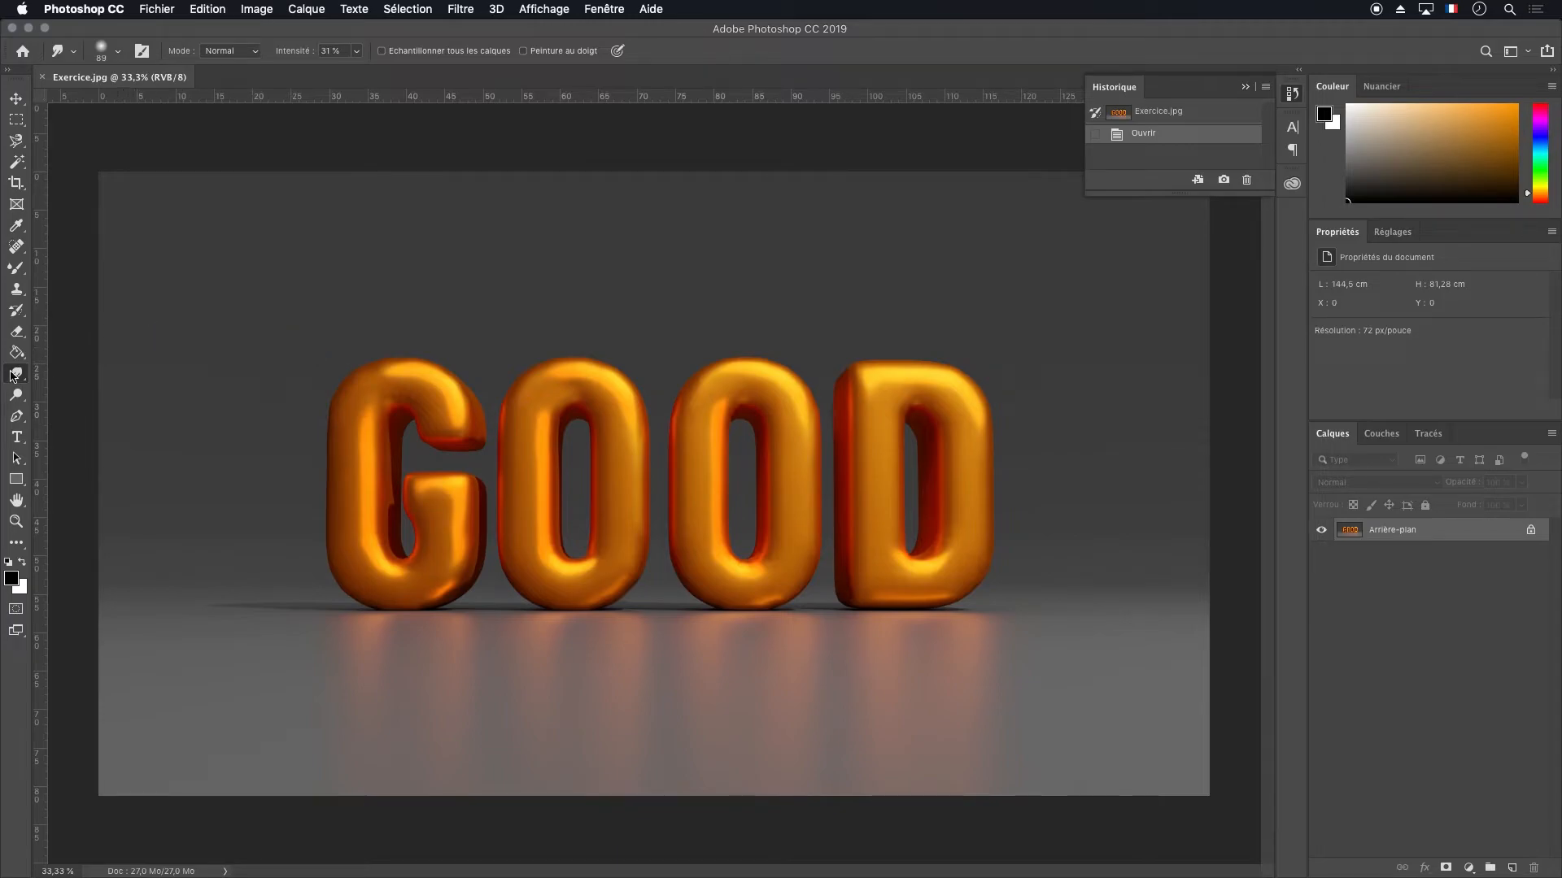
Activate the Dodge tool (Densité -) with its range on Tons clairs and its exposure at 27%
click(17, 397)
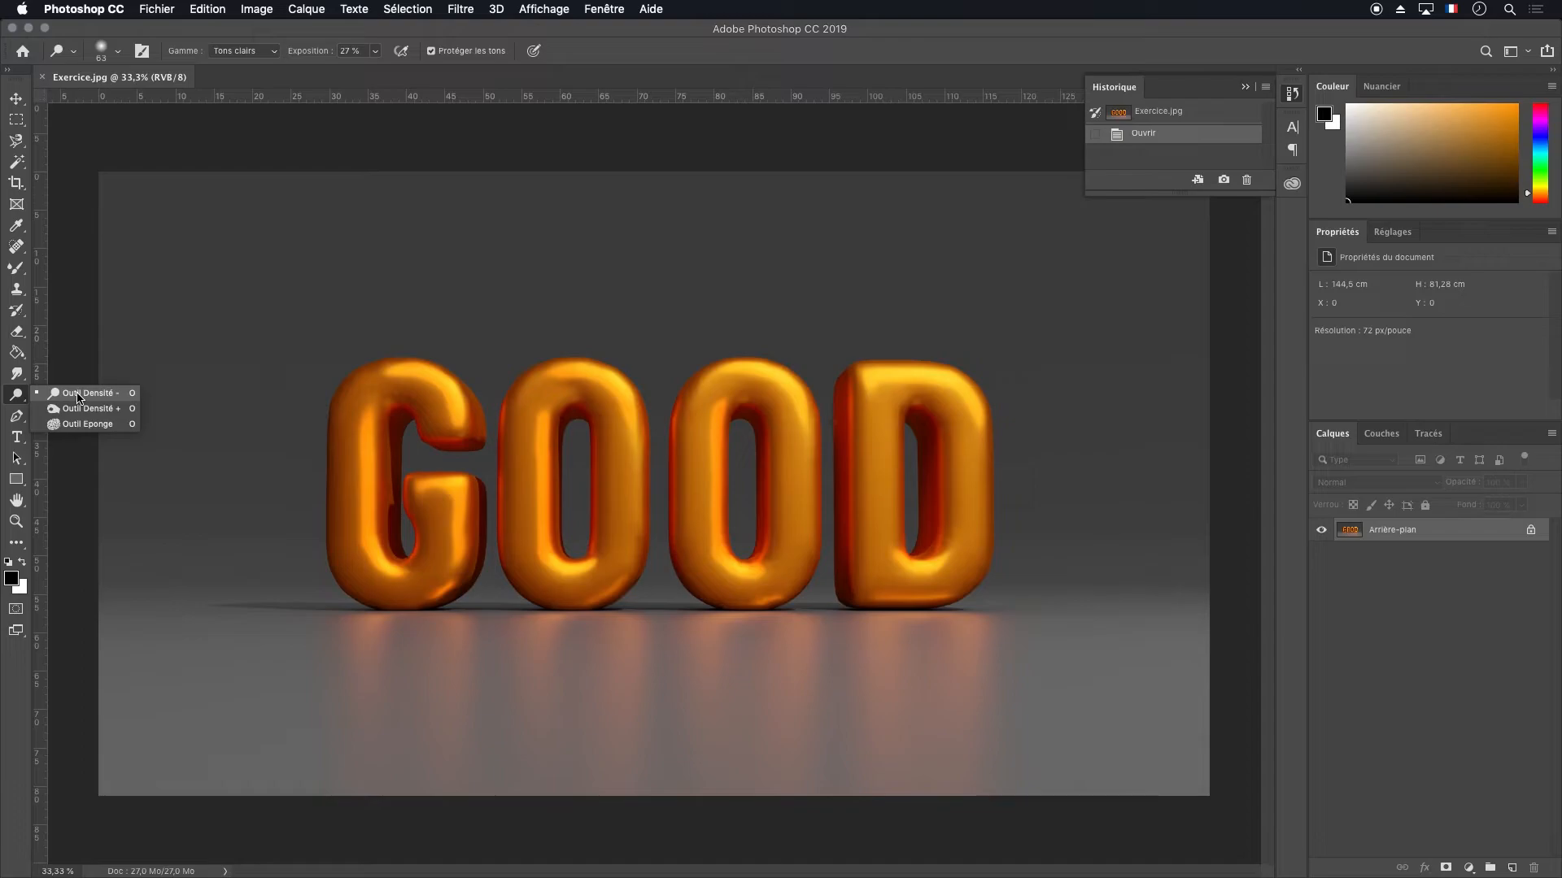
click(78, 393)
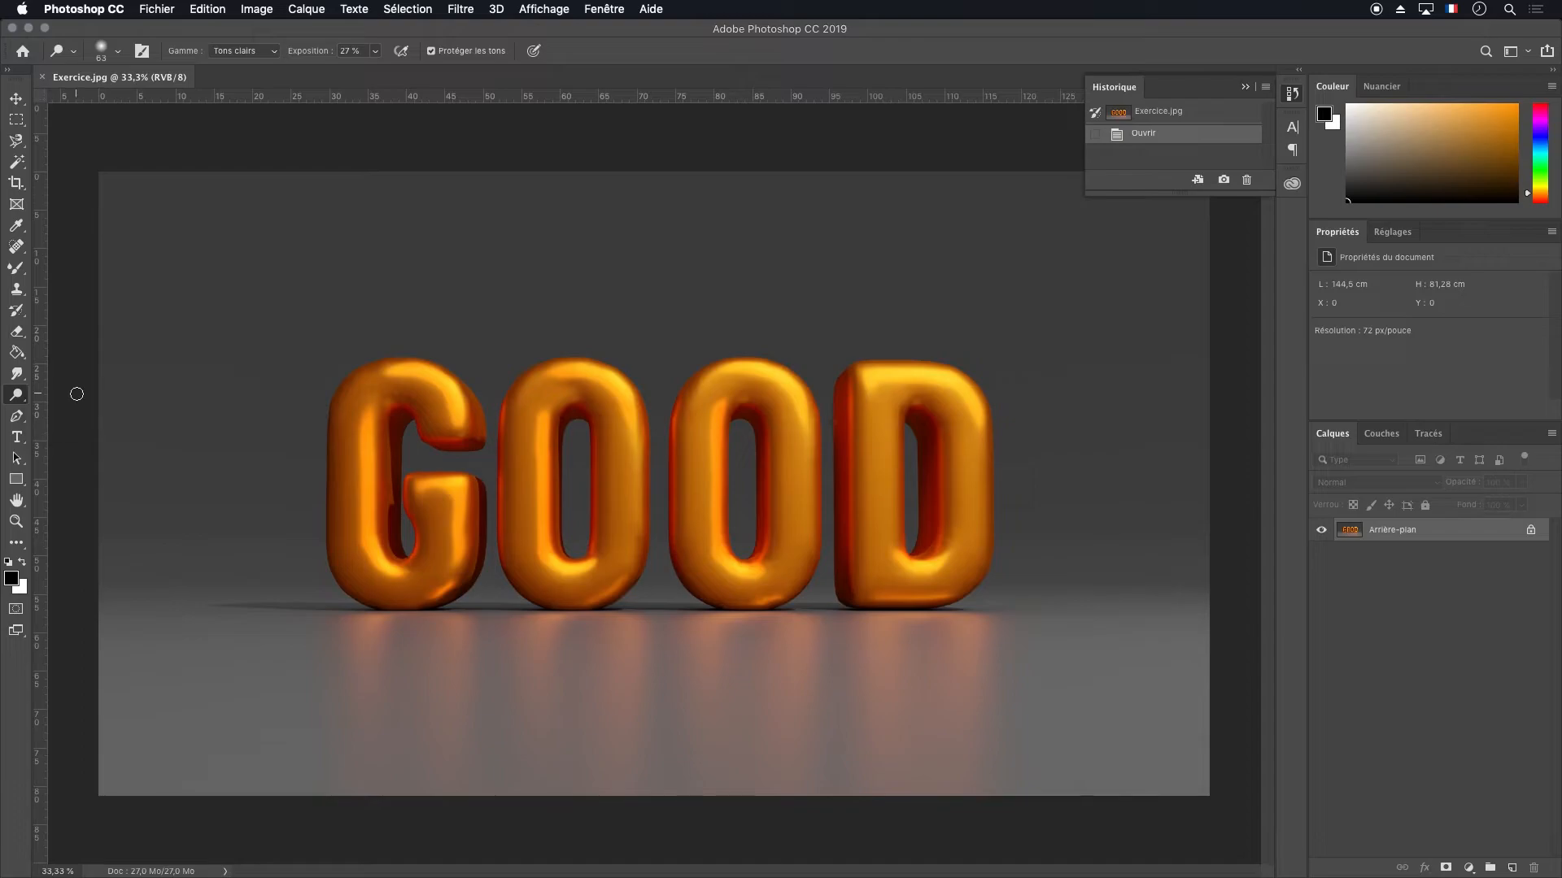
click(272, 53)
click(259, 50)
click(375, 51)
mouse_move(374, 72)
mouse_down()
mouse_move(406, 74)
mouse_move(380, 78)
mouse_up()
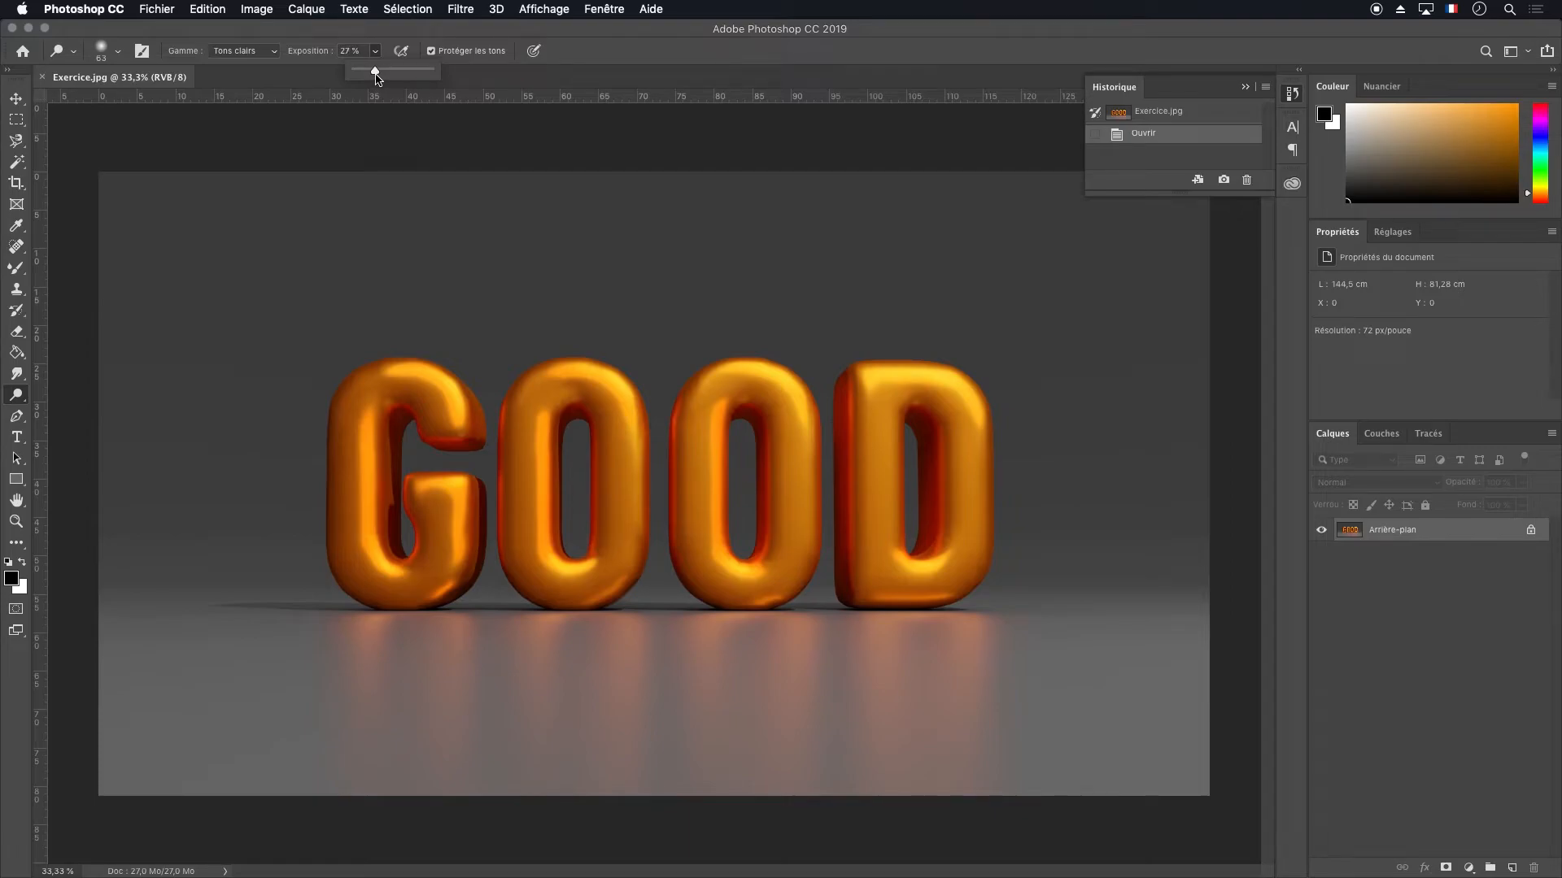
Try brightening the highlight along the G's upper curve with Dodge strokes, undoing the last stroke
key(super+plus)
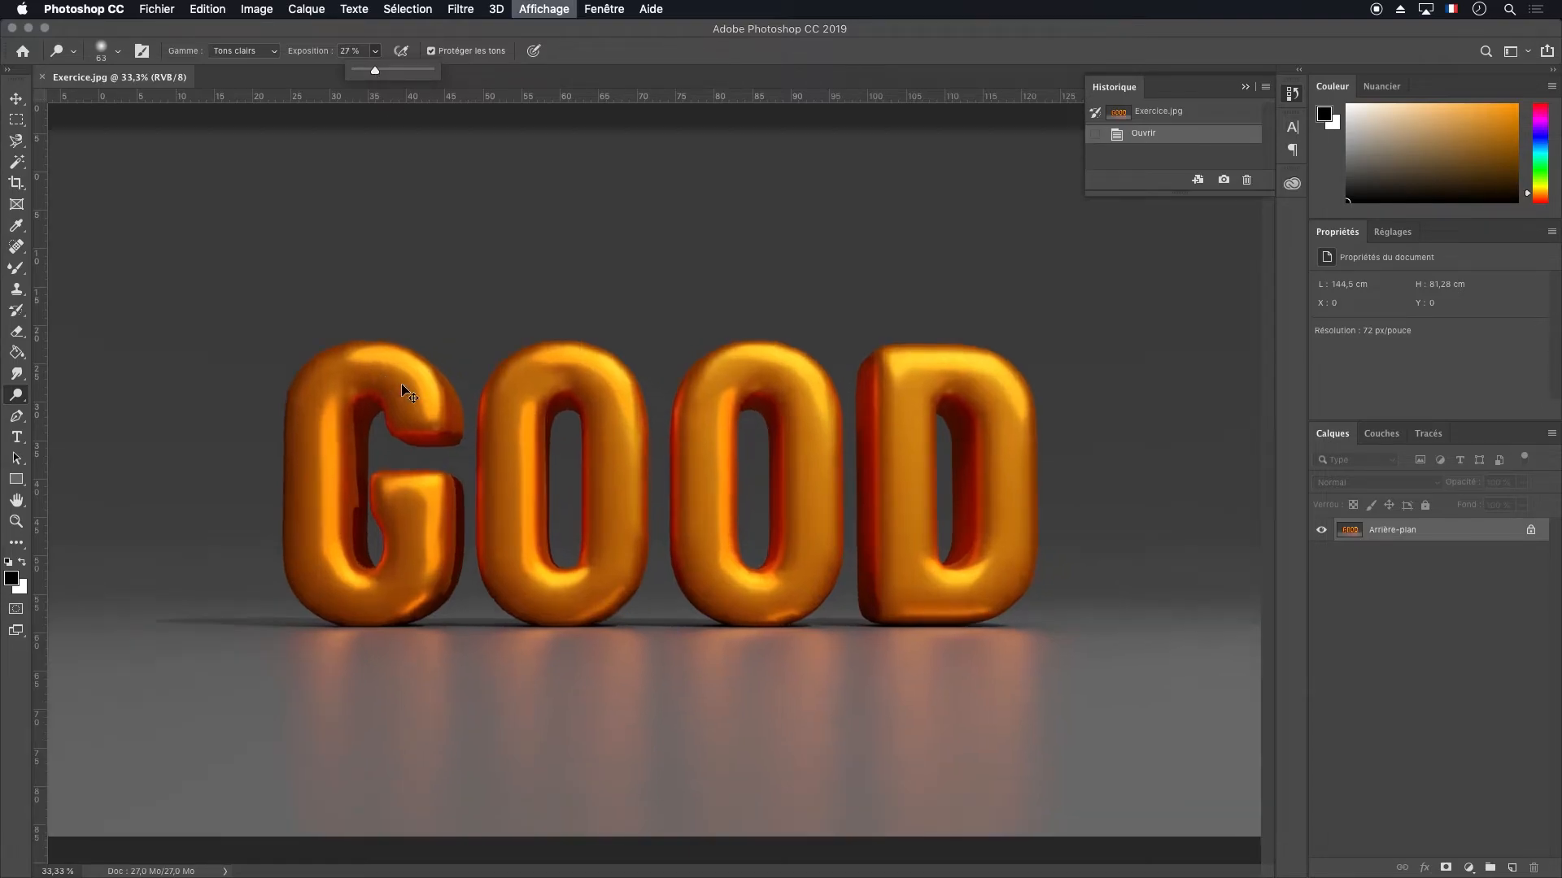
drag(369, 286, 689, 366)
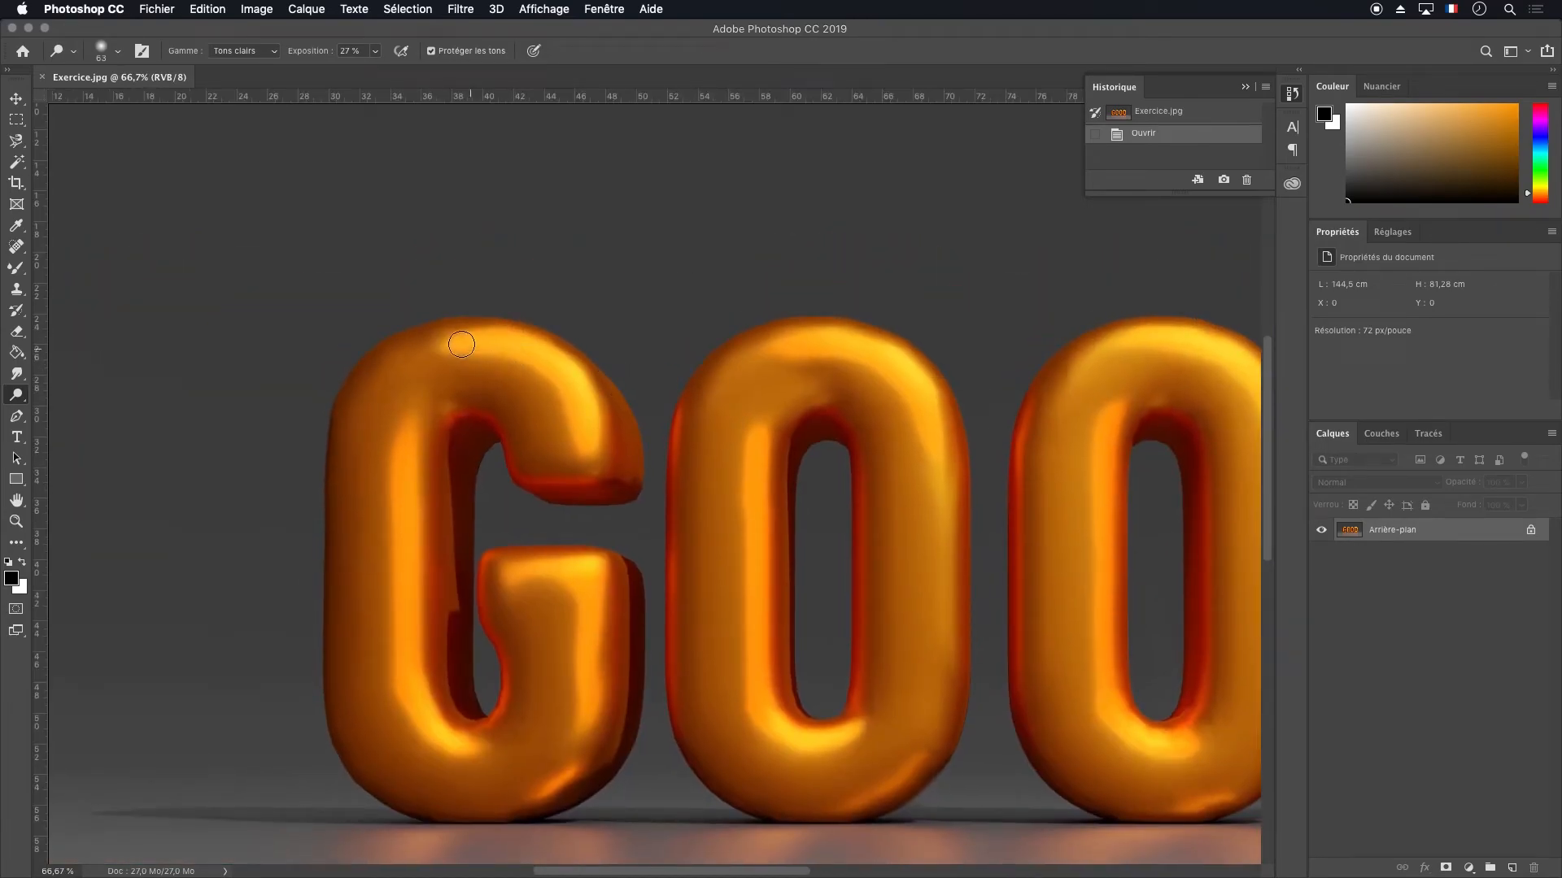
drag(558, 378, 597, 464)
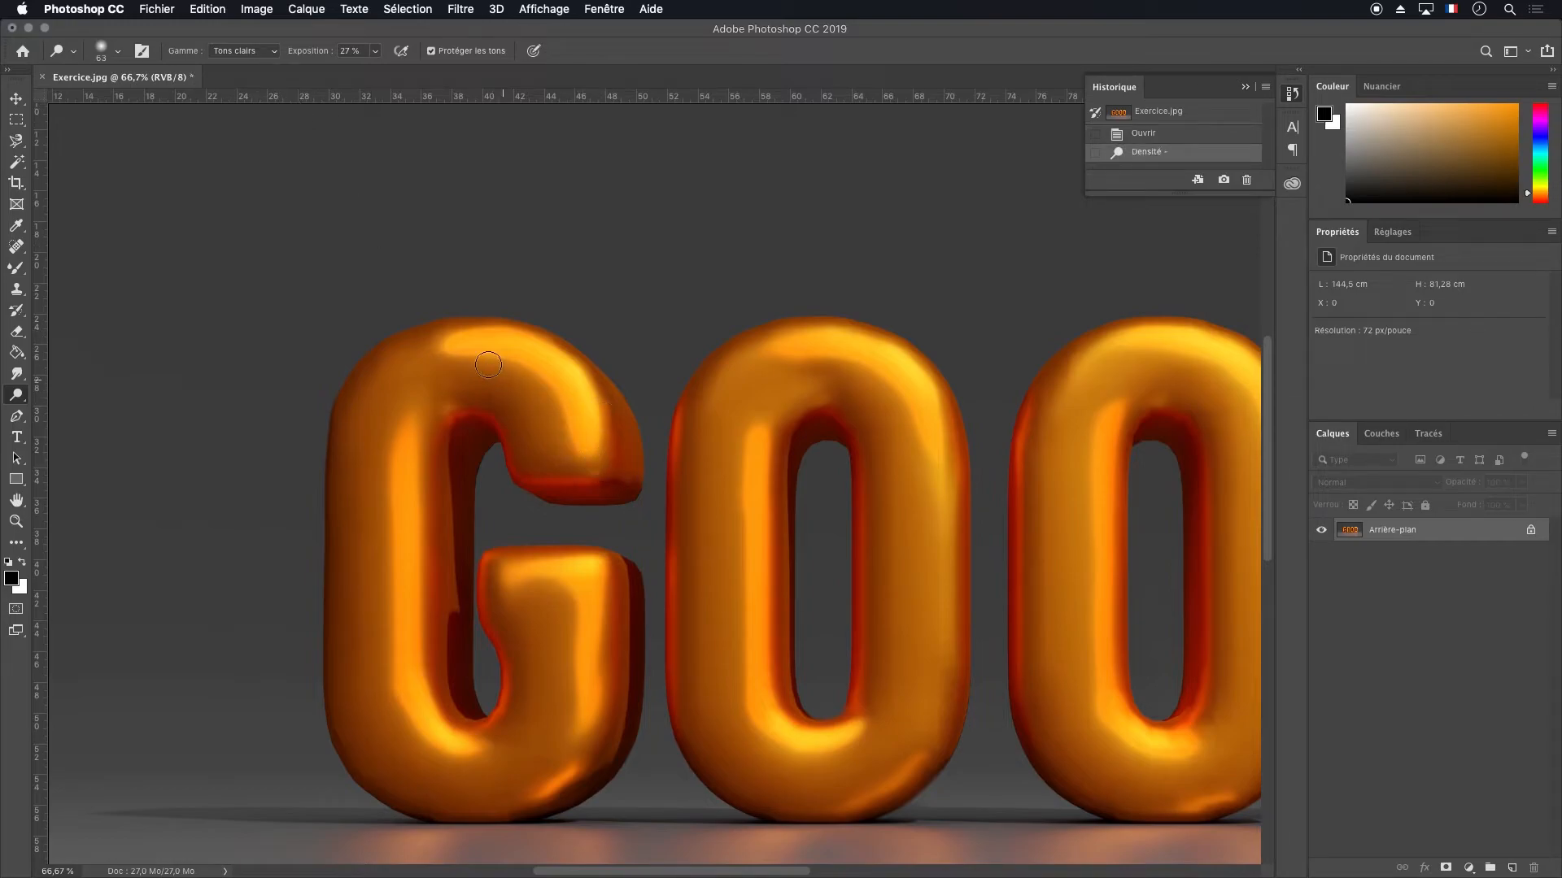
mouse_move(505, 344)
mouse_down()
mouse_move(579, 443)
mouse_move(465, 352)
mouse_move(549, 423)
mouse_move(435, 350)
mouse_move(495, 363)
mouse_move(467, 366)
mouse_up()
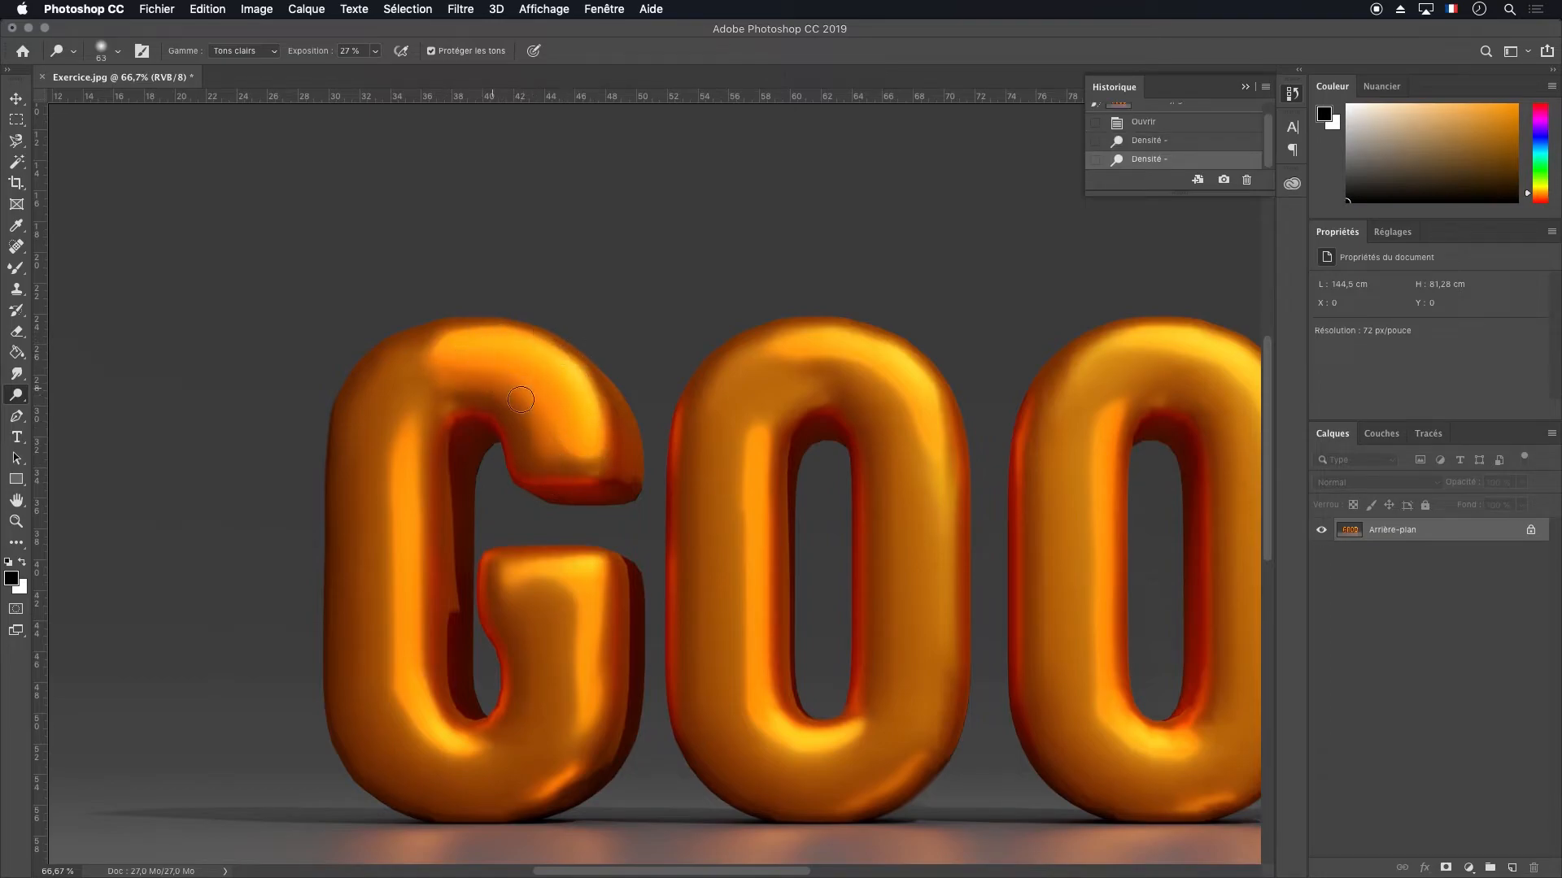
key(super+z)
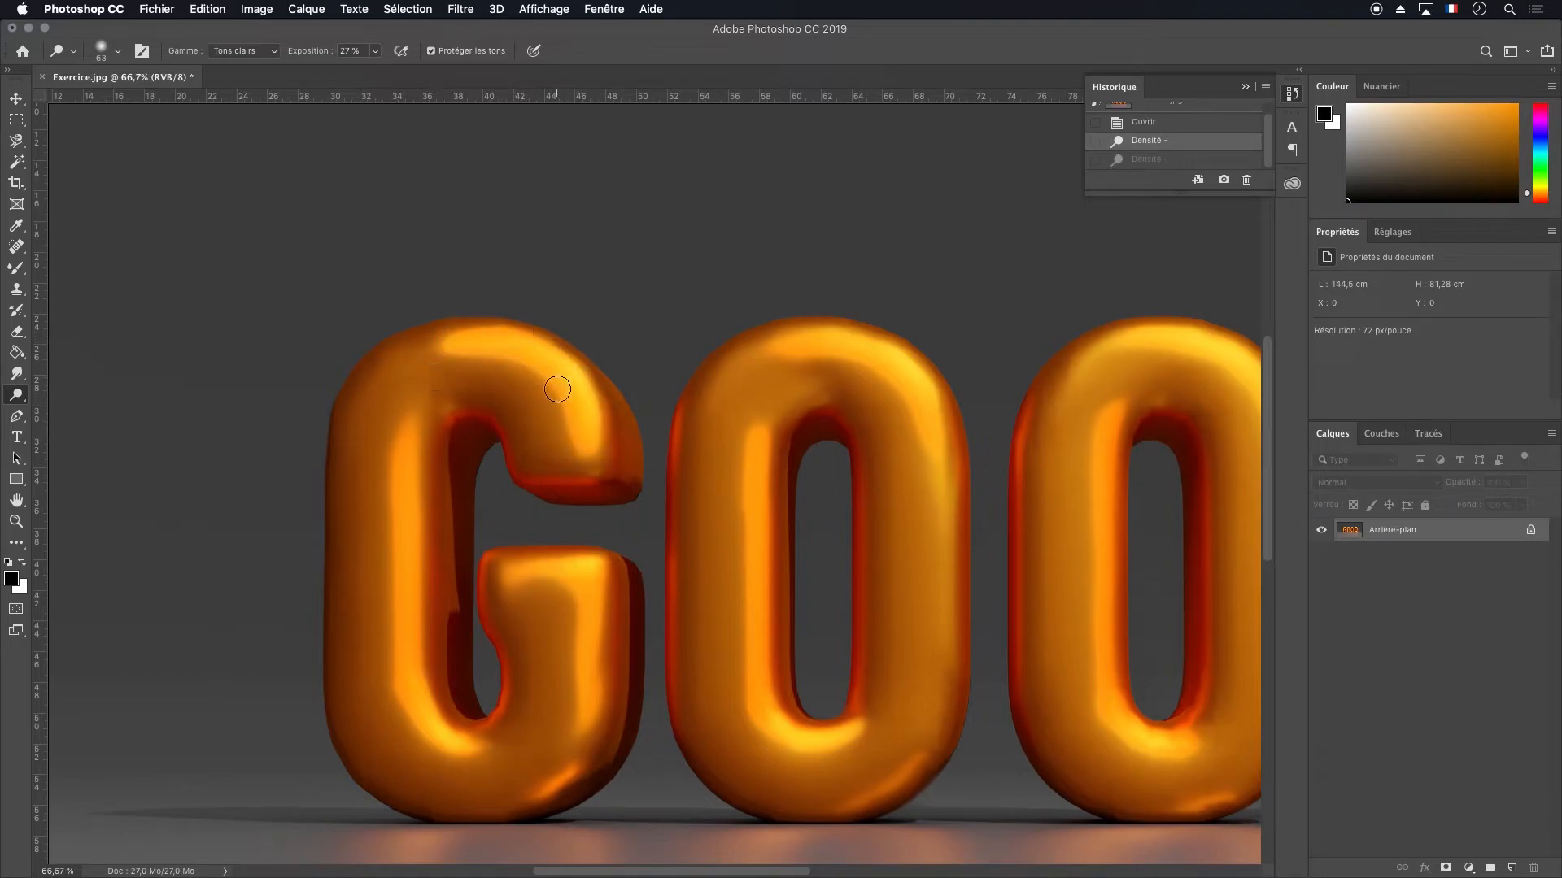
Try darkening the G's upper curve with the Burn tool (Densité +), using the Tons moyens, Tons foncés and Tons clairs ranges
click(12, 401)
click(85, 414)
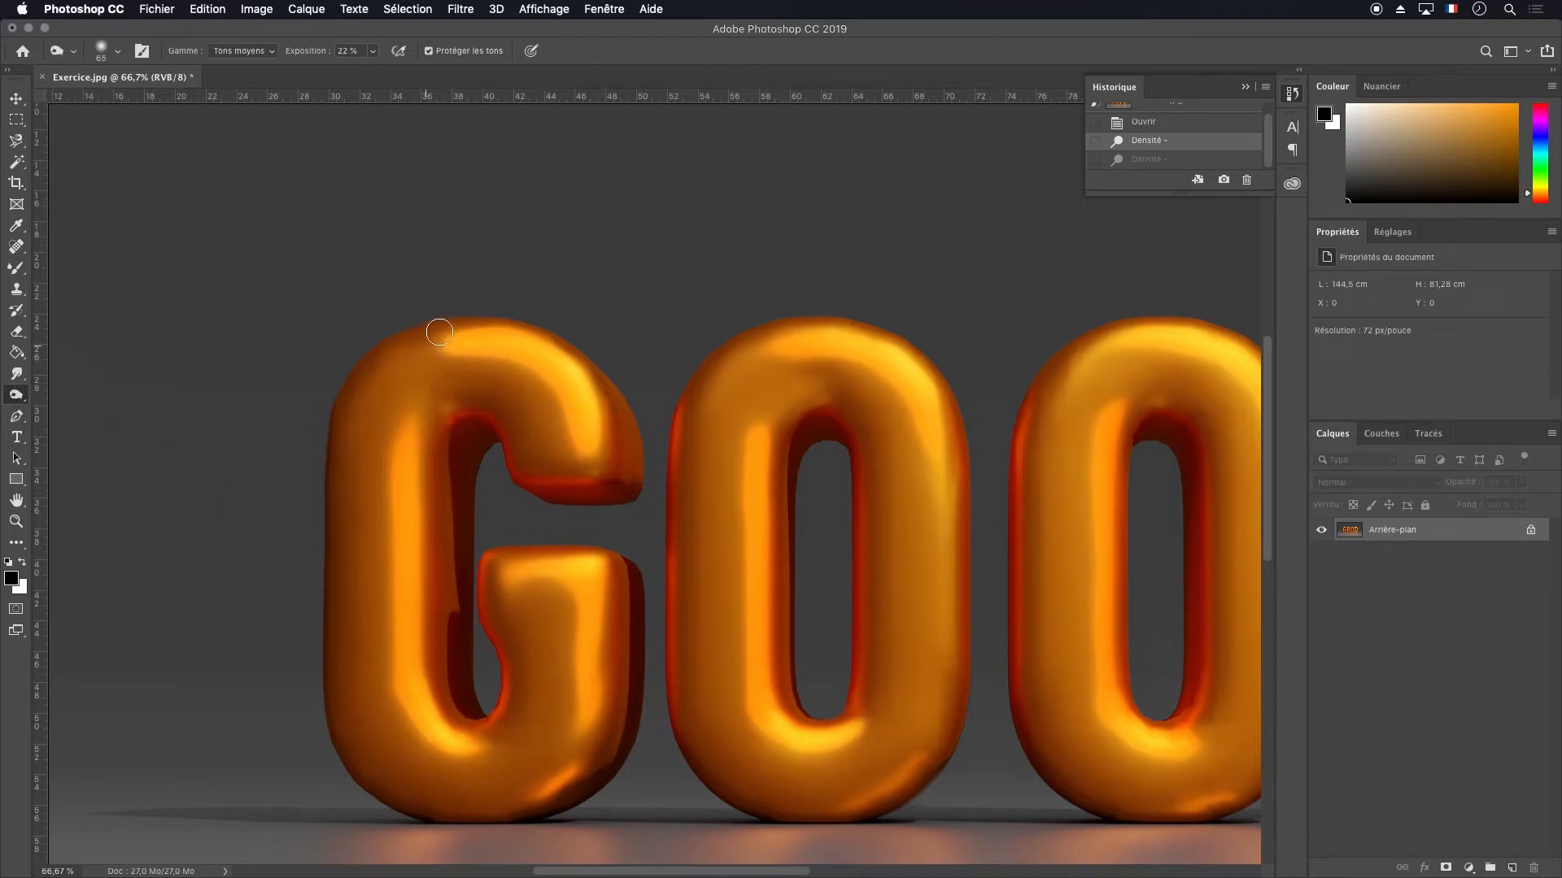
click(476, 366)
click(265, 53)
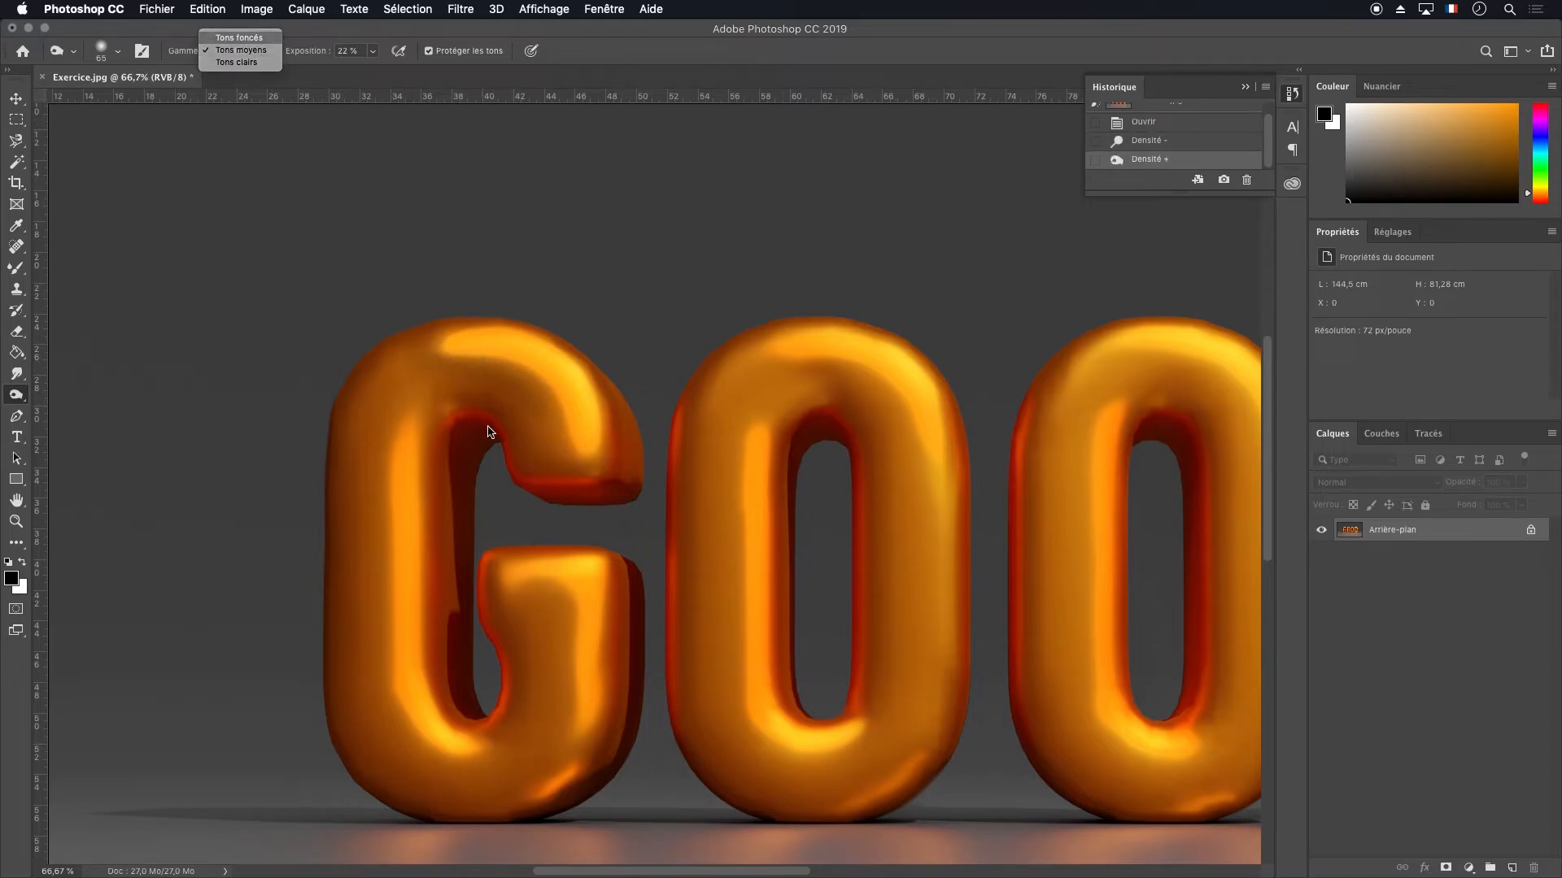
mouse_move(448, 357)
mouse_down()
mouse_move(550, 384)
mouse_move(561, 405)
mouse_up()
click(245, 56)
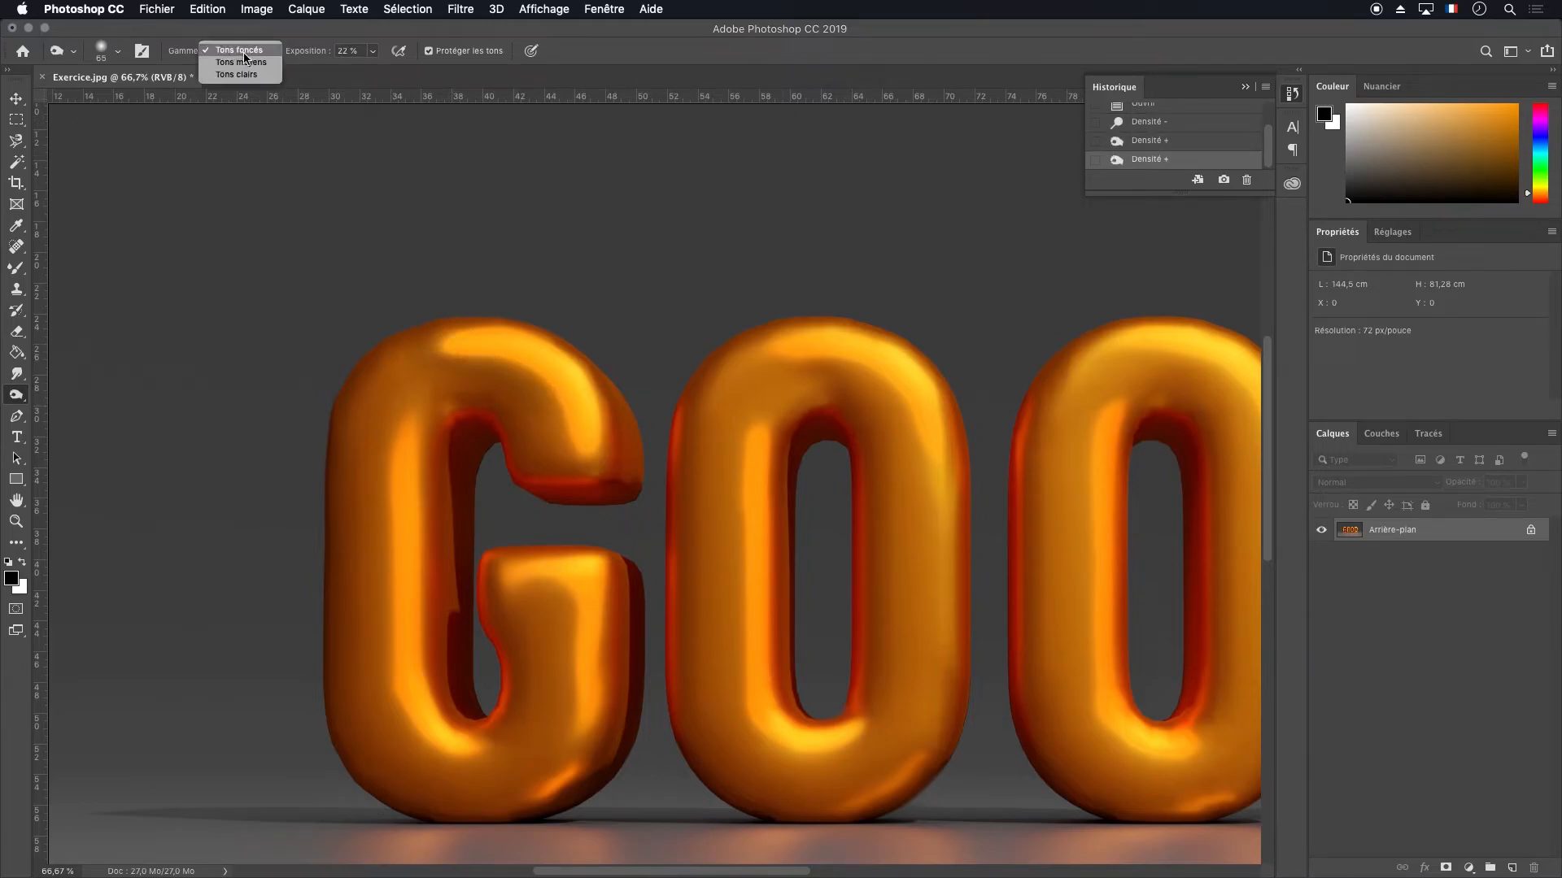
click(236, 74)
mouse_move(472, 347)
mouse_down()
mouse_move(530, 366)
mouse_move(460, 326)
mouse_move(573, 369)
mouse_move(512, 376)
mouse_move(560, 395)
mouse_up()
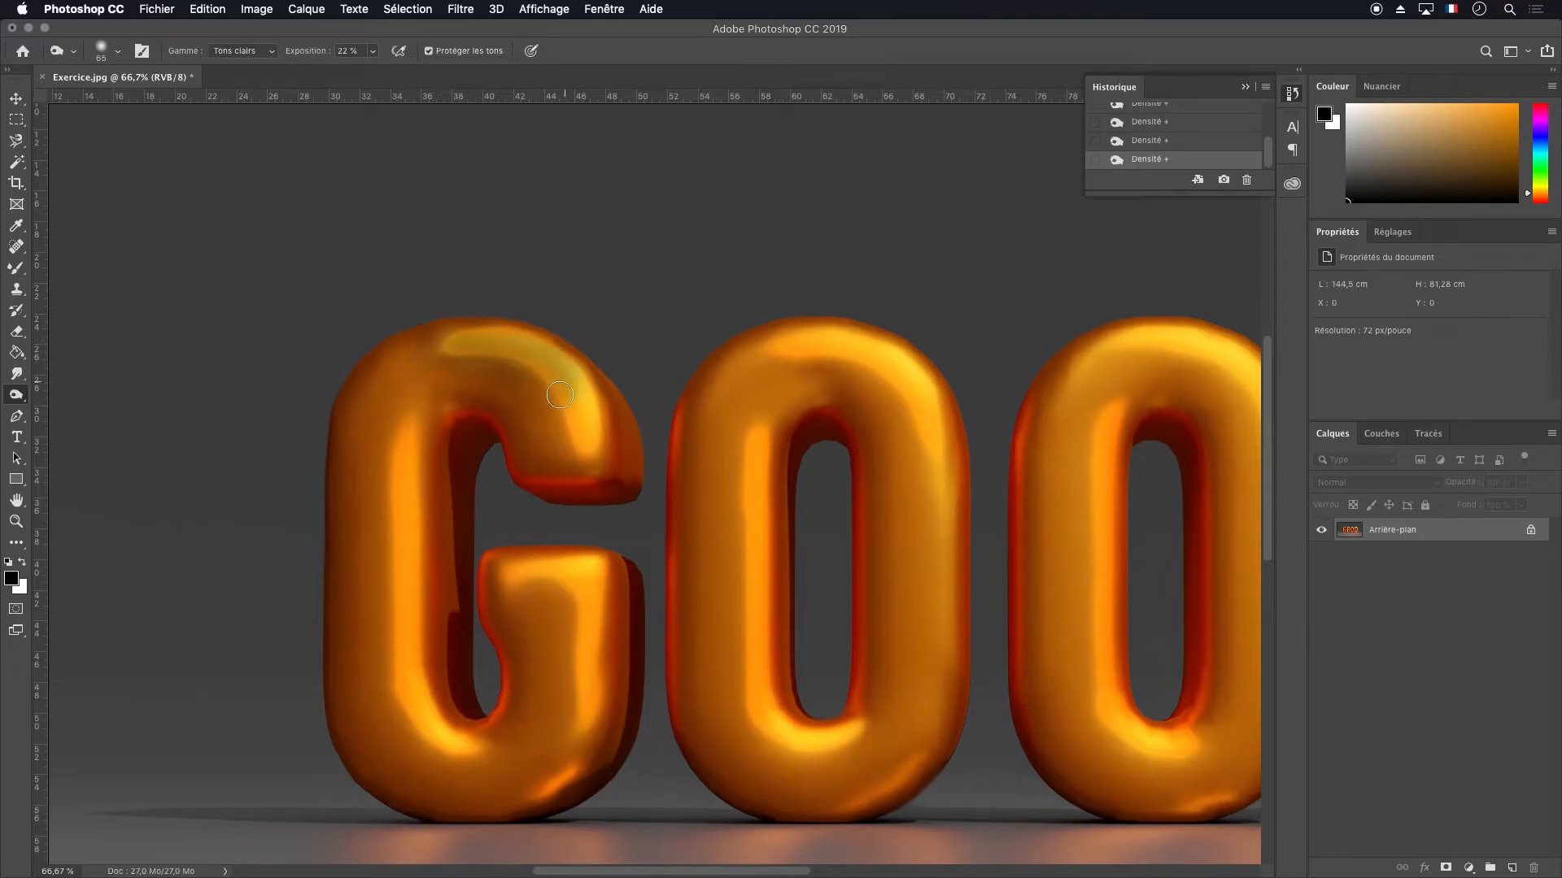
Undo all the burn and dodge strokes on the G, back to the opened image
key(super+z)
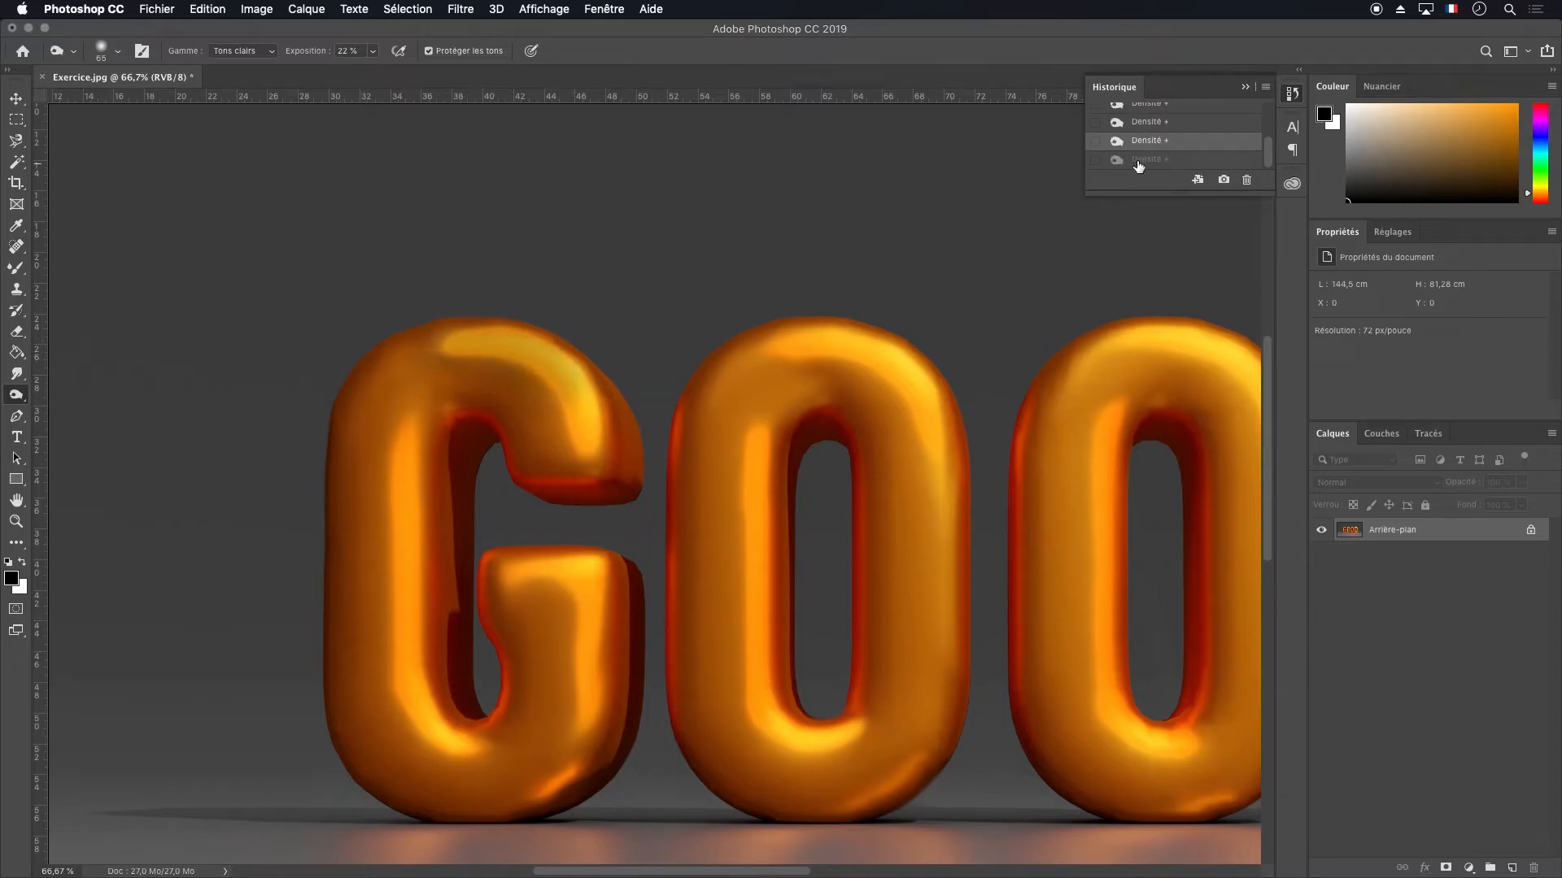
key(super+z)
key(super+z)
key(super+z)
key(super+z)
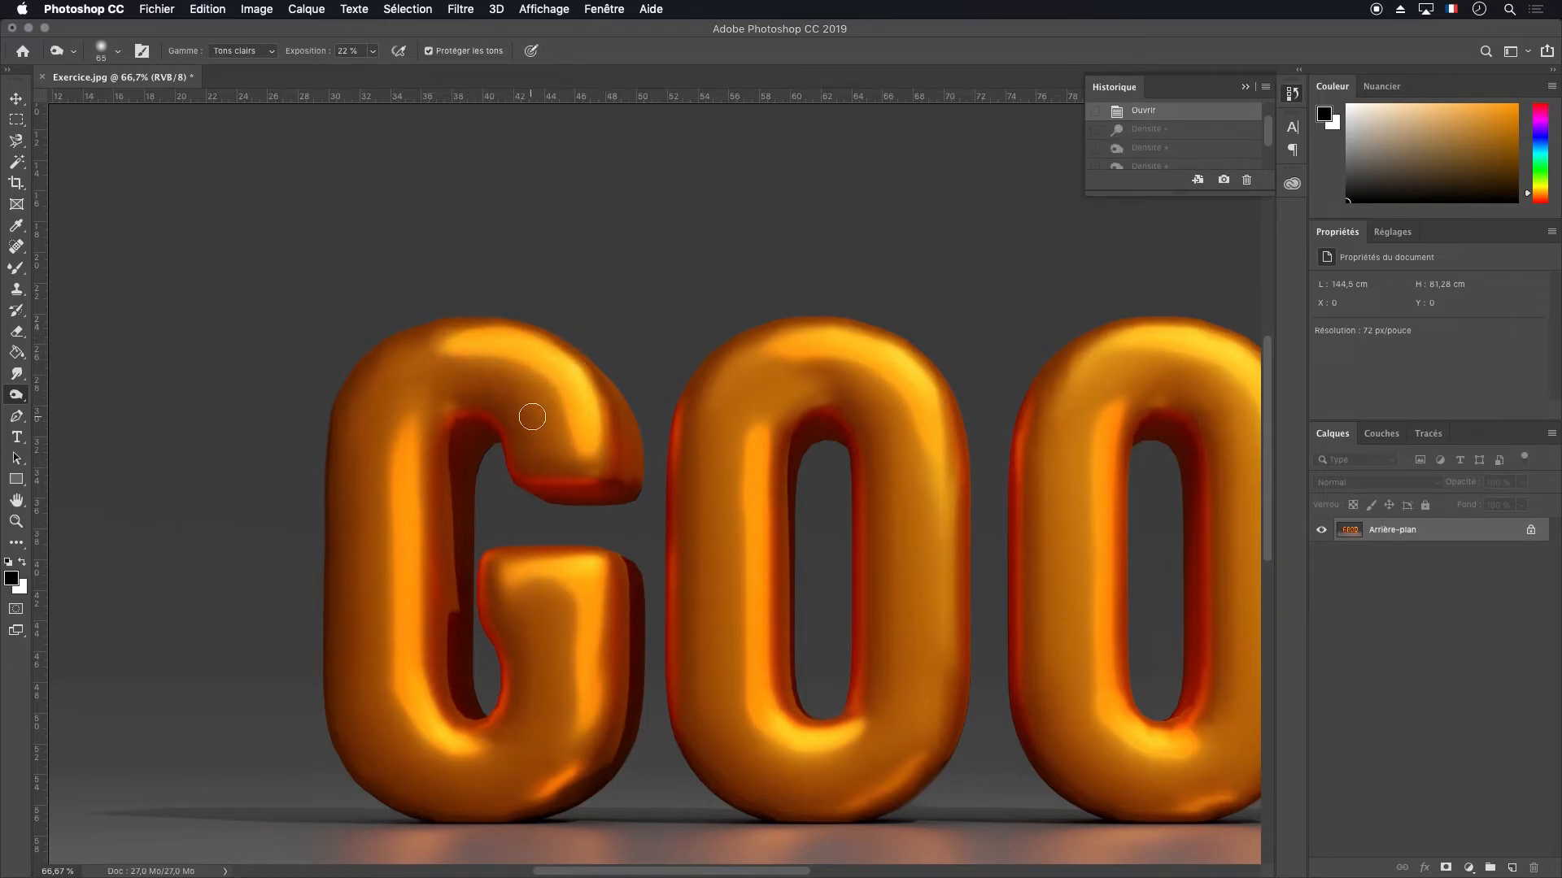
Brighten the highlights on the G's upper curve and left stem with the Dodge tool in Tons clairs at 27% exposure
right_click(18, 397)
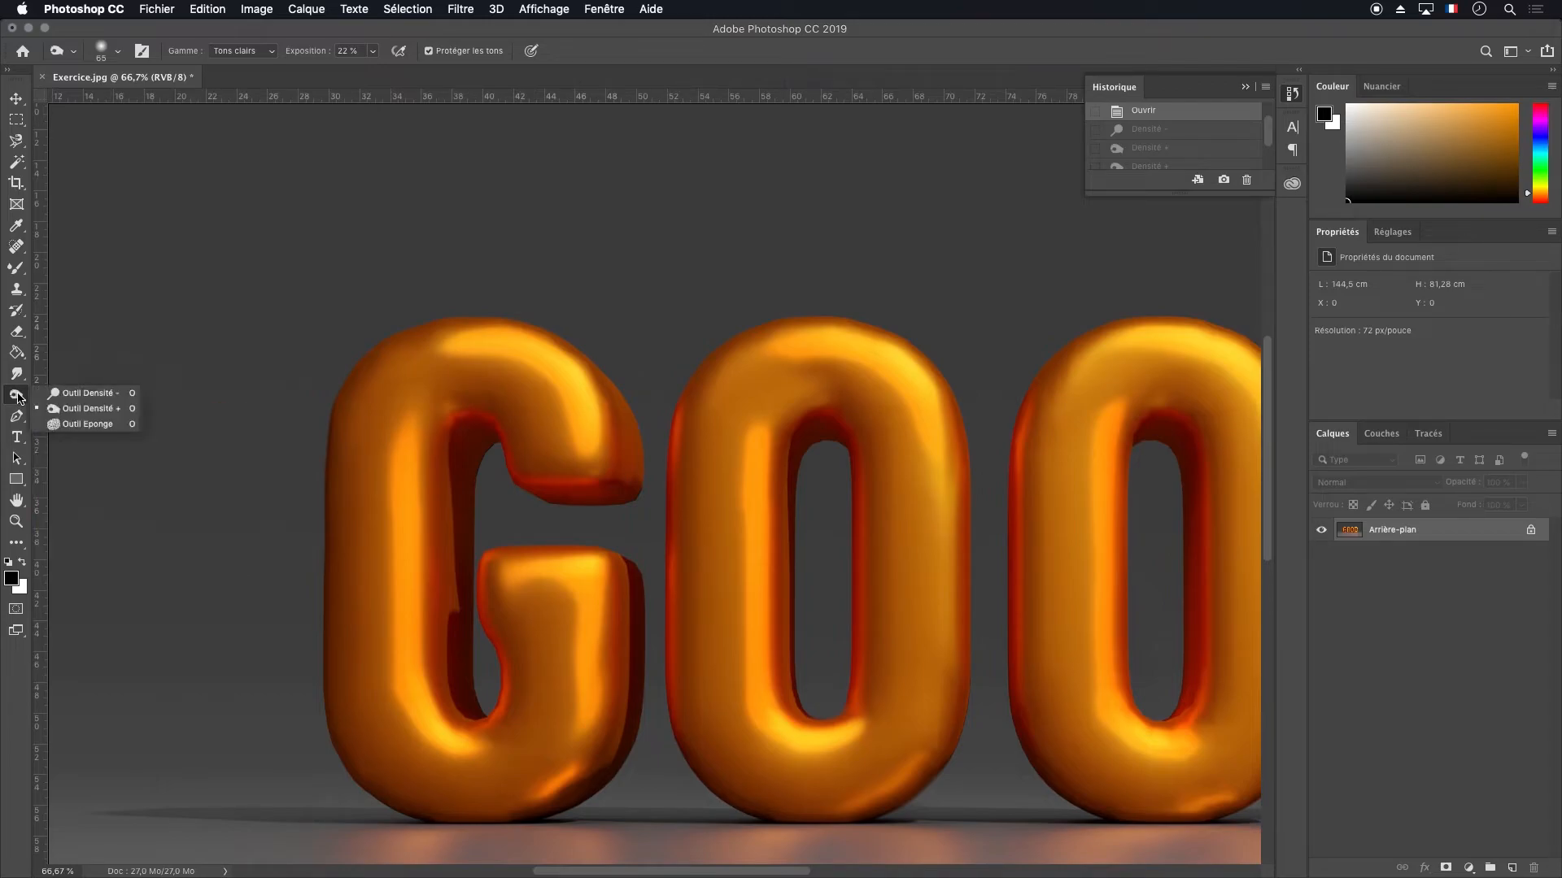
click(90, 390)
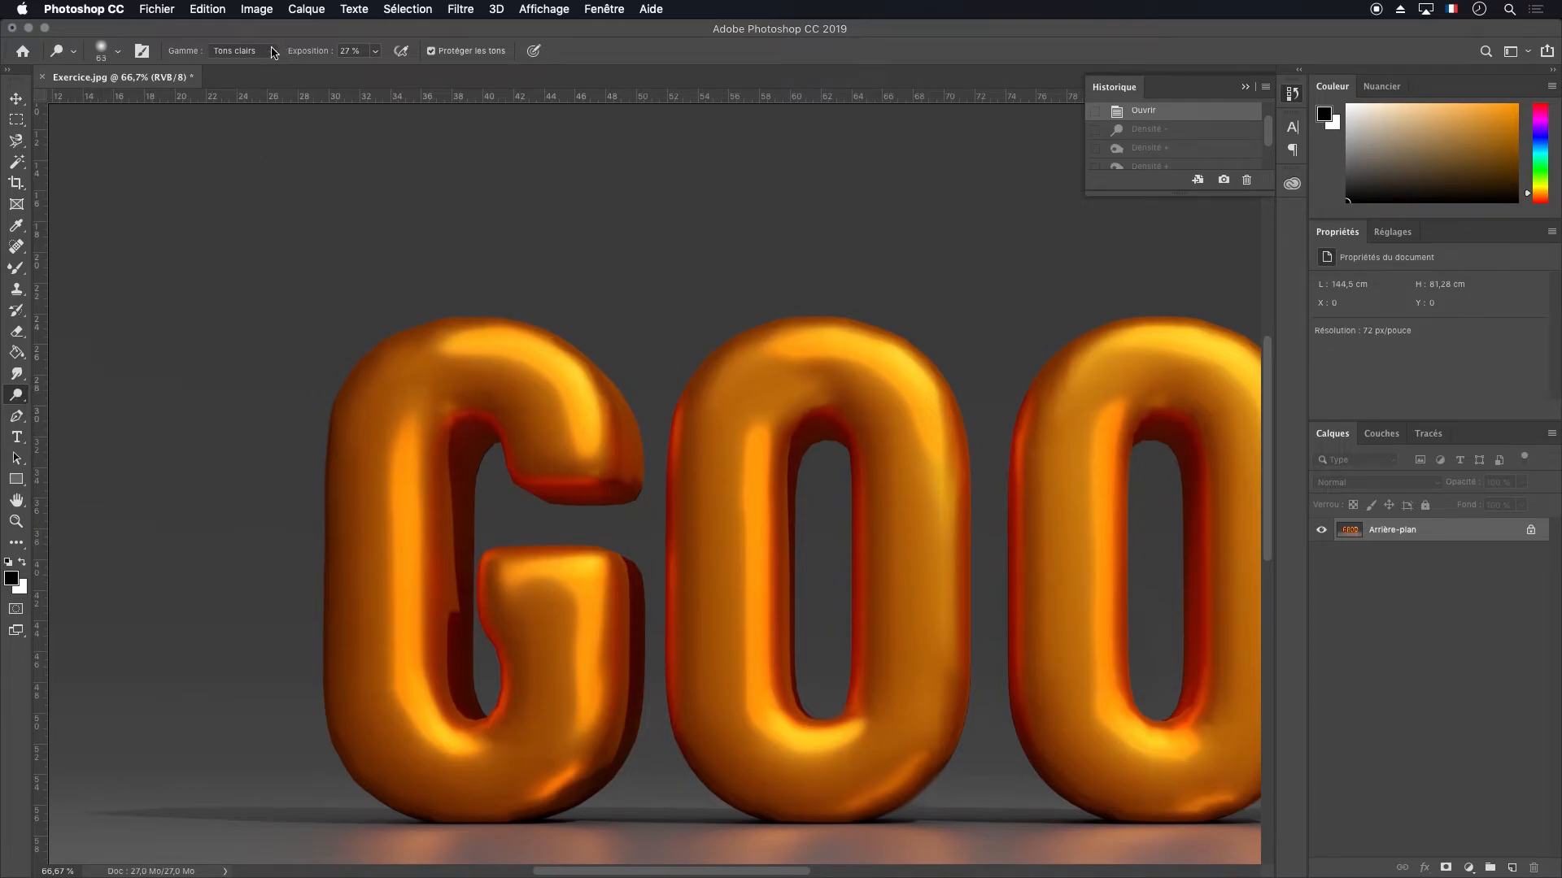
mouse_move(458, 345)
mouse_down()
mouse_move(584, 402)
mouse_move(584, 418)
mouse_up()
drag(404, 433, 405, 687)
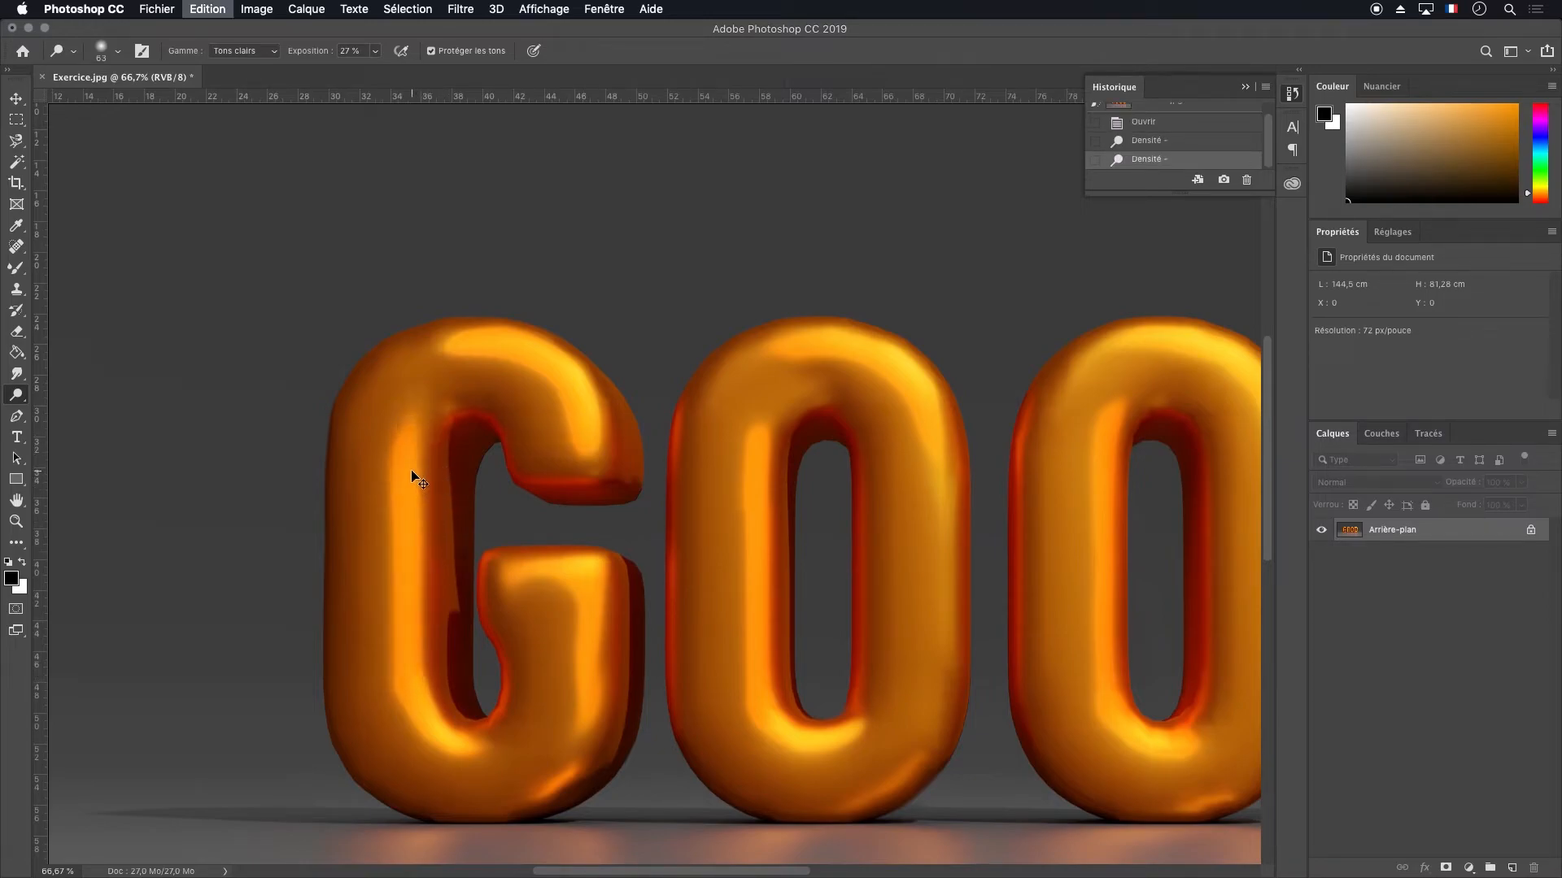
Undo the last Dodge stroke, then brighten the highlights on the G's left stem, inner arm and lower-right edge
key(super+z)
mouse_move(408, 465)
mouse_down()
mouse_move(405, 687)
mouse_move(454, 742)
mouse_move(598, 729)
mouse_up()
mouse_move(538, 578)
mouse_down()
mouse_move(590, 575)
mouse_move(579, 706)
mouse_up()
mouse_move(529, 585)
mouse_down()
mouse_move(565, 575)
mouse_move(592, 651)
mouse_move(575, 759)
mouse_move(521, 811)
mouse_up()
Brighten the top curve and inner-left highlights of both O's with the Dodge tool
mouse_move(746, 438)
mouse_down()
mouse_move(761, 706)
mouse_move(776, 732)
mouse_move(846, 737)
mouse_move(863, 721)
mouse_up()
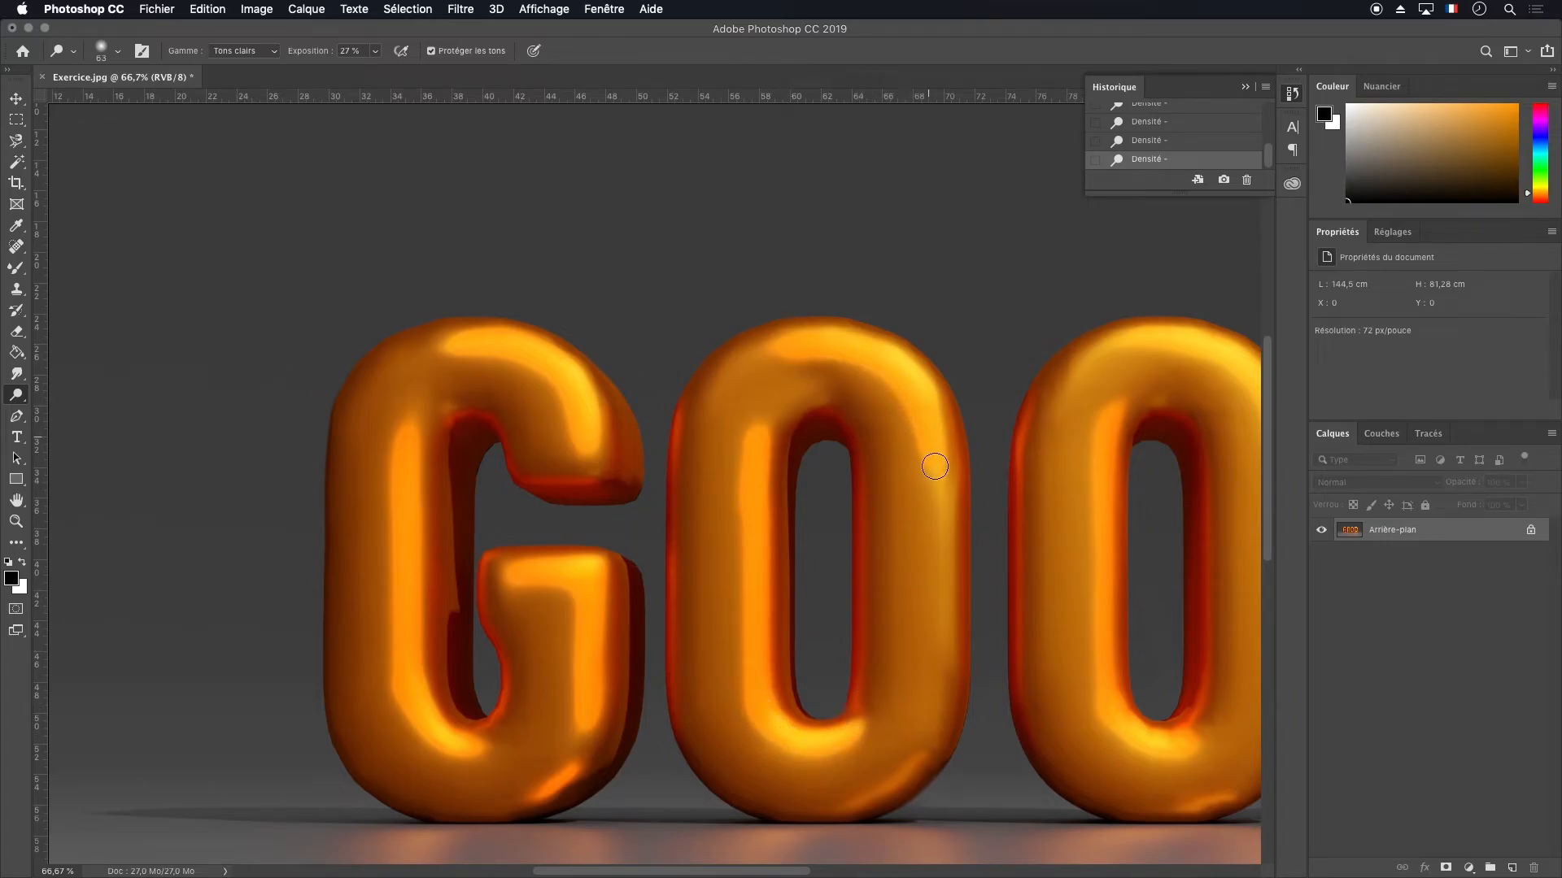
drag(959, 373, 648, 214)
key(super+r)
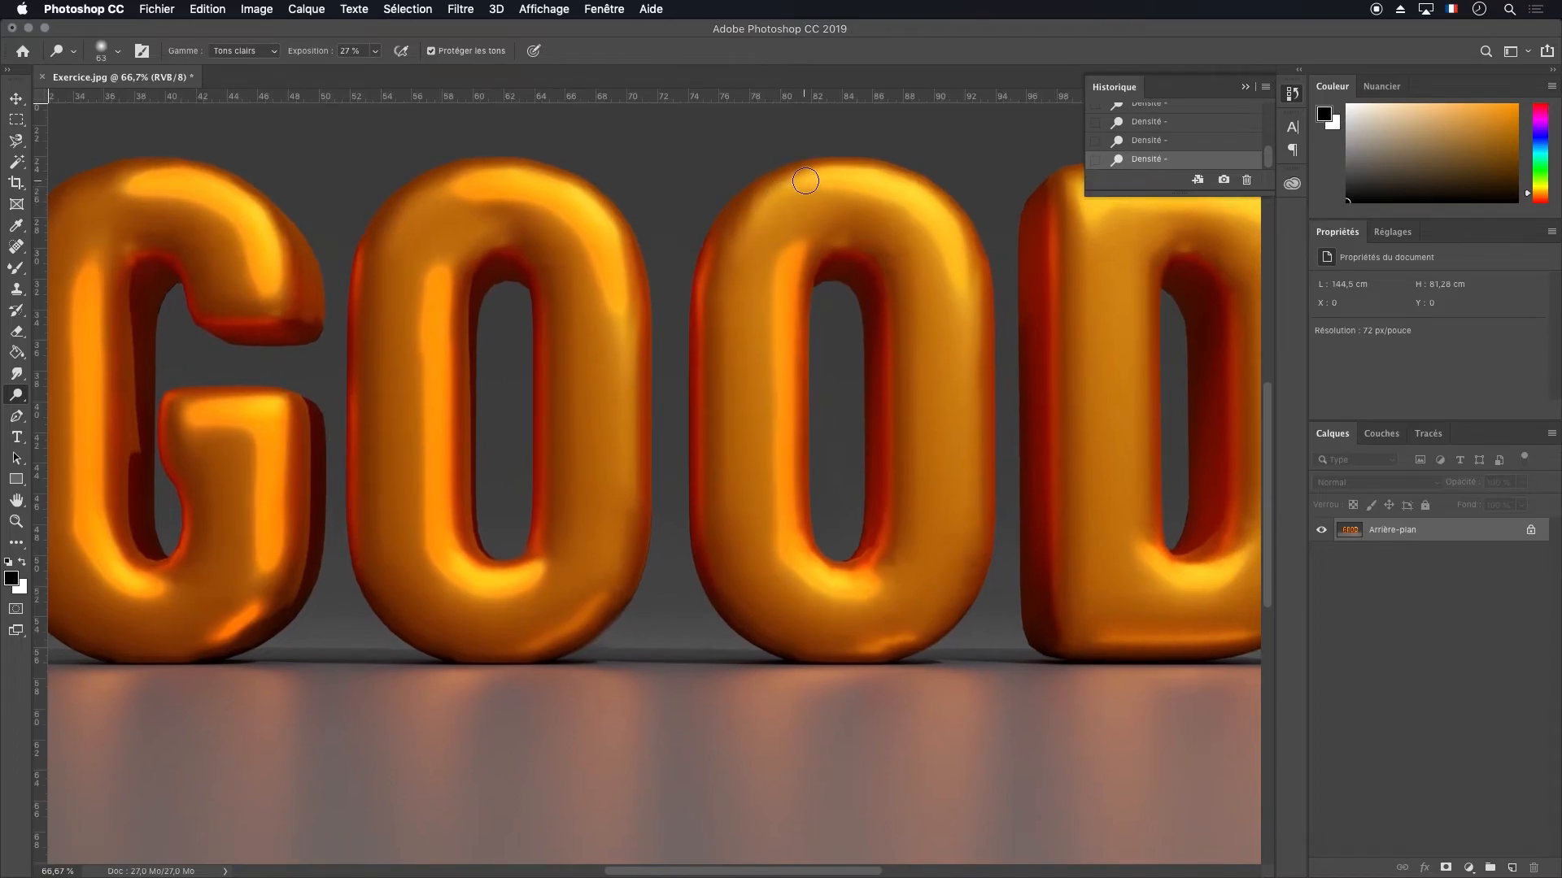
mouse_move(963, 286)
mouse_down()
mouse_move(962, 266)
mouse_move(851, 182)
mouse_move(793, 231)
mouse_move(773, 373)
mouse_move(792, 545)
mouse_move(864, 589)
mouse_up()
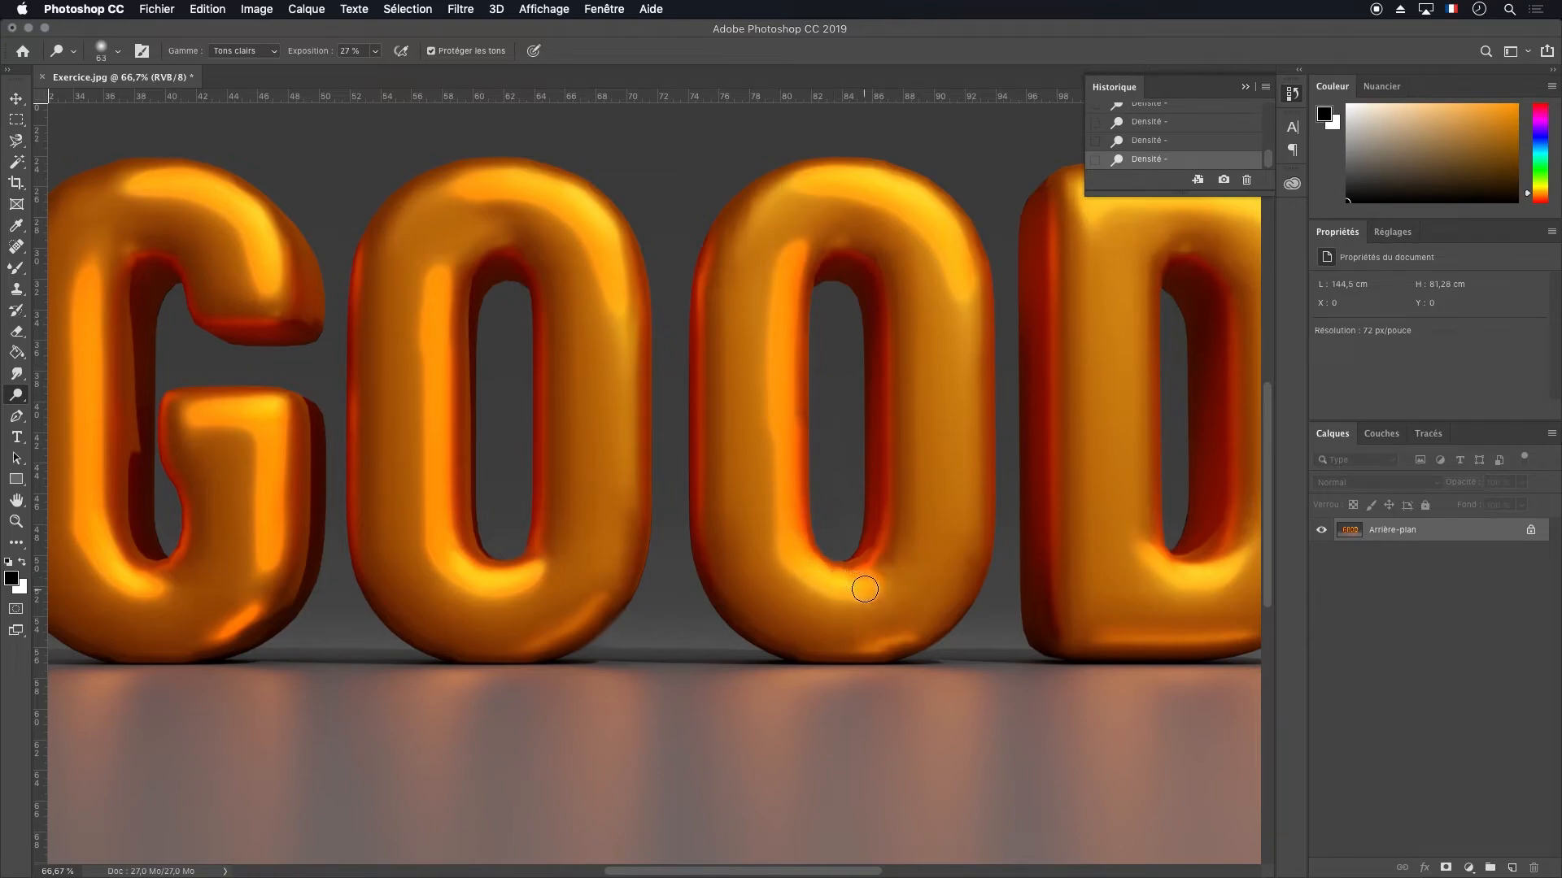
Brighten the D's top curve, the highlight below its opening and its bottom edge with the Dodge tool
drag(987, 391, 665, 421)
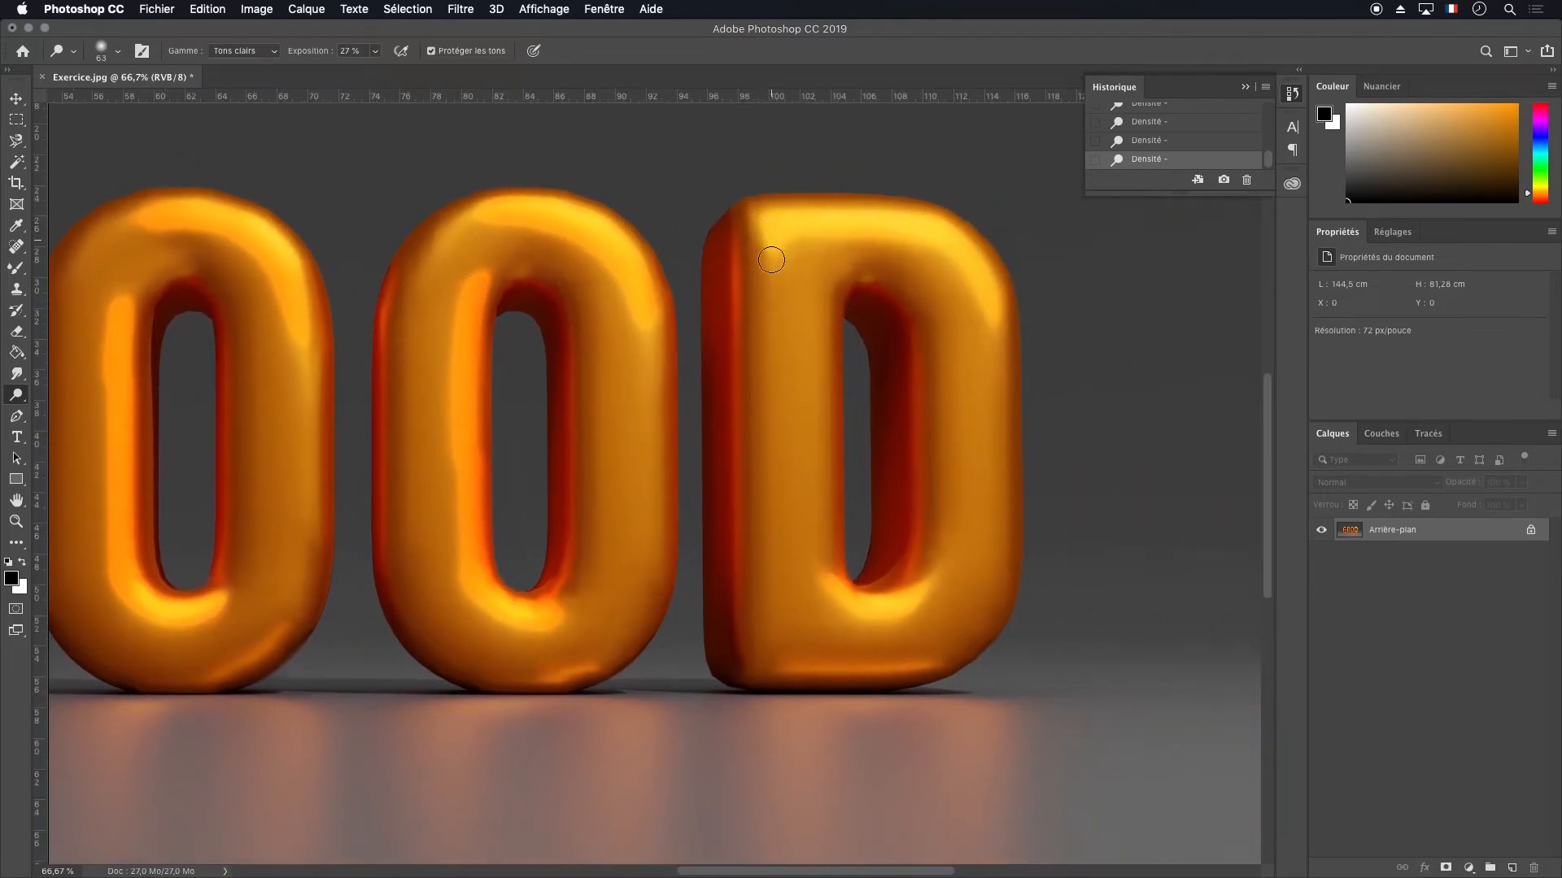
mouse_move(785, 225)
mouse_down()
mouse_move(910, 237)
mouse_move(982, 281)
mouse_move(978, 349)
mouse_up()
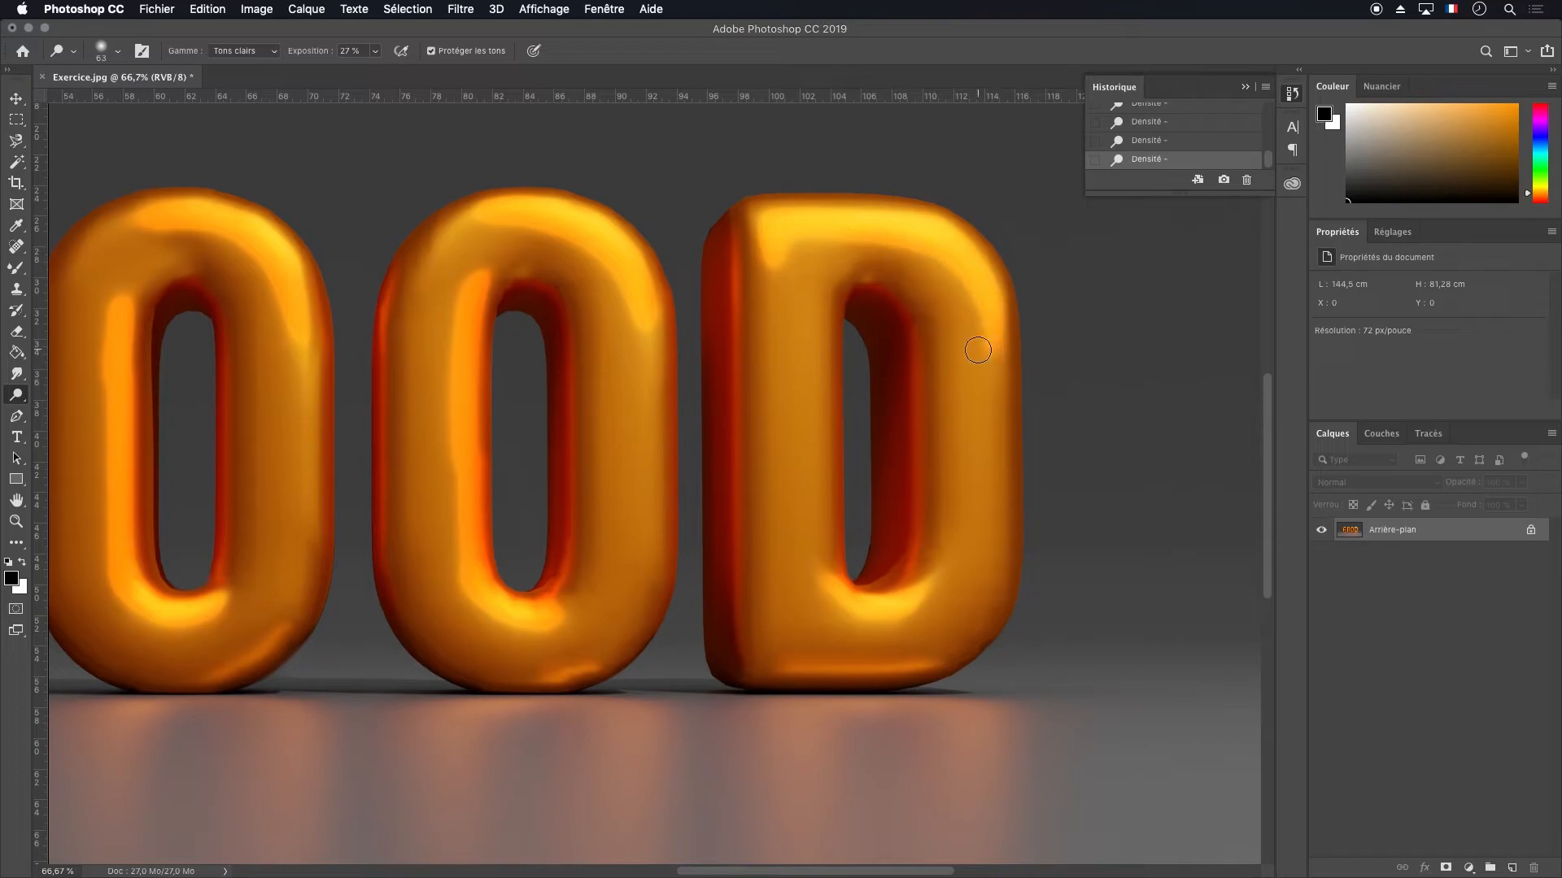
drag(941, 608, 846, 597)
drag(797, 663, 925, 666)
Brighten the bottom-edge highlights of the second and first O with the Dodge tool and check the whole image
drag(522, 673, 593, 670)
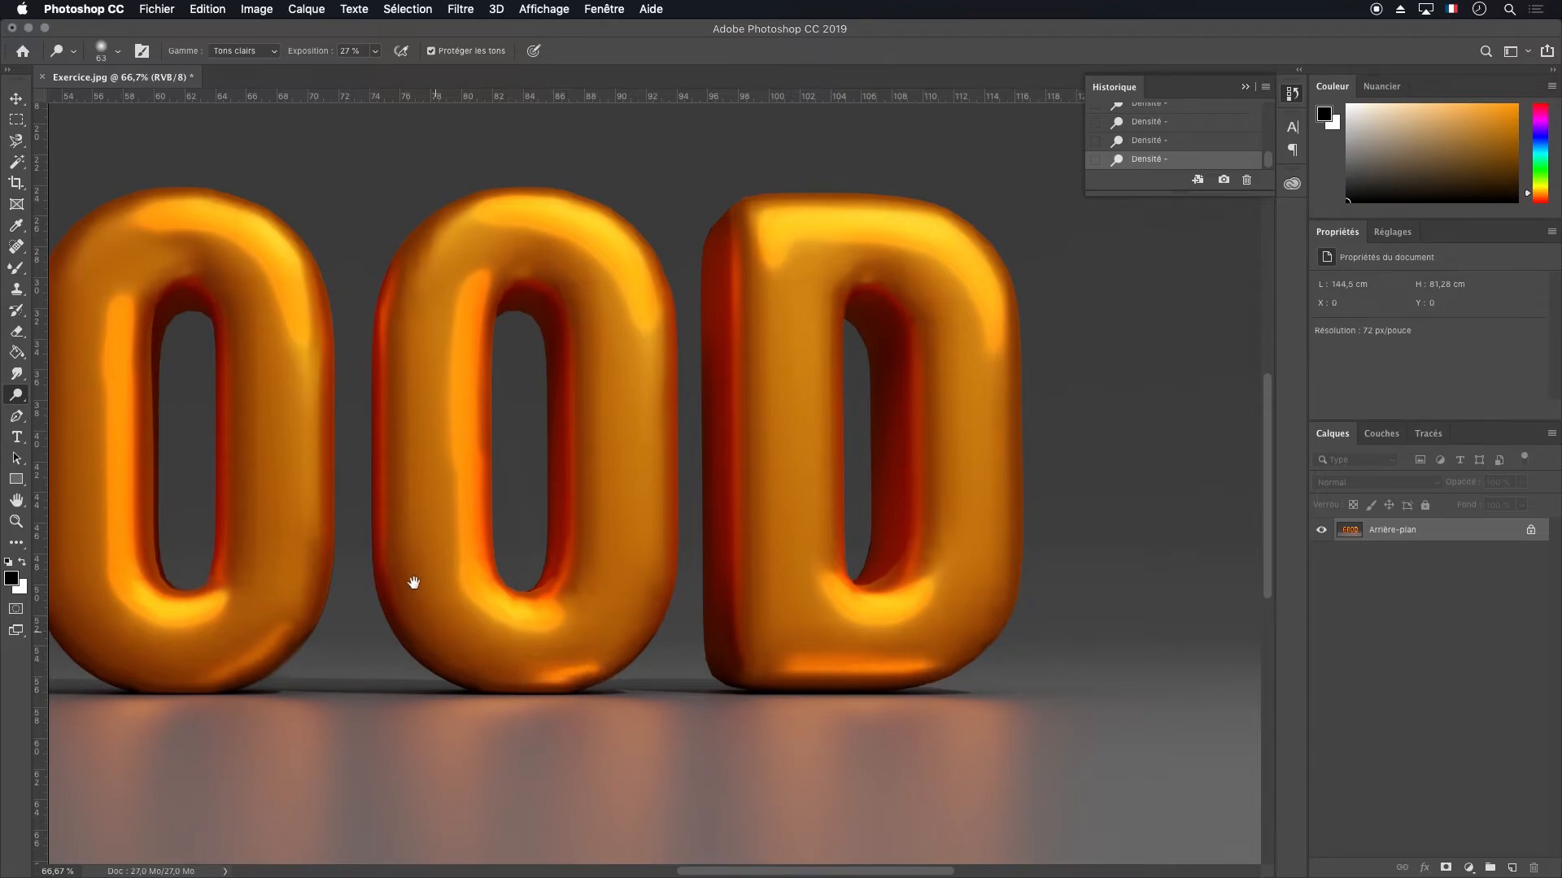
drag(412, 586, 757, 530)
mouse_move(538, 628)
mouse_down()
mouse_move(627, 575)
mouse_move(581, 559)
mouse_up()
scroll(528, 593, left, 10)
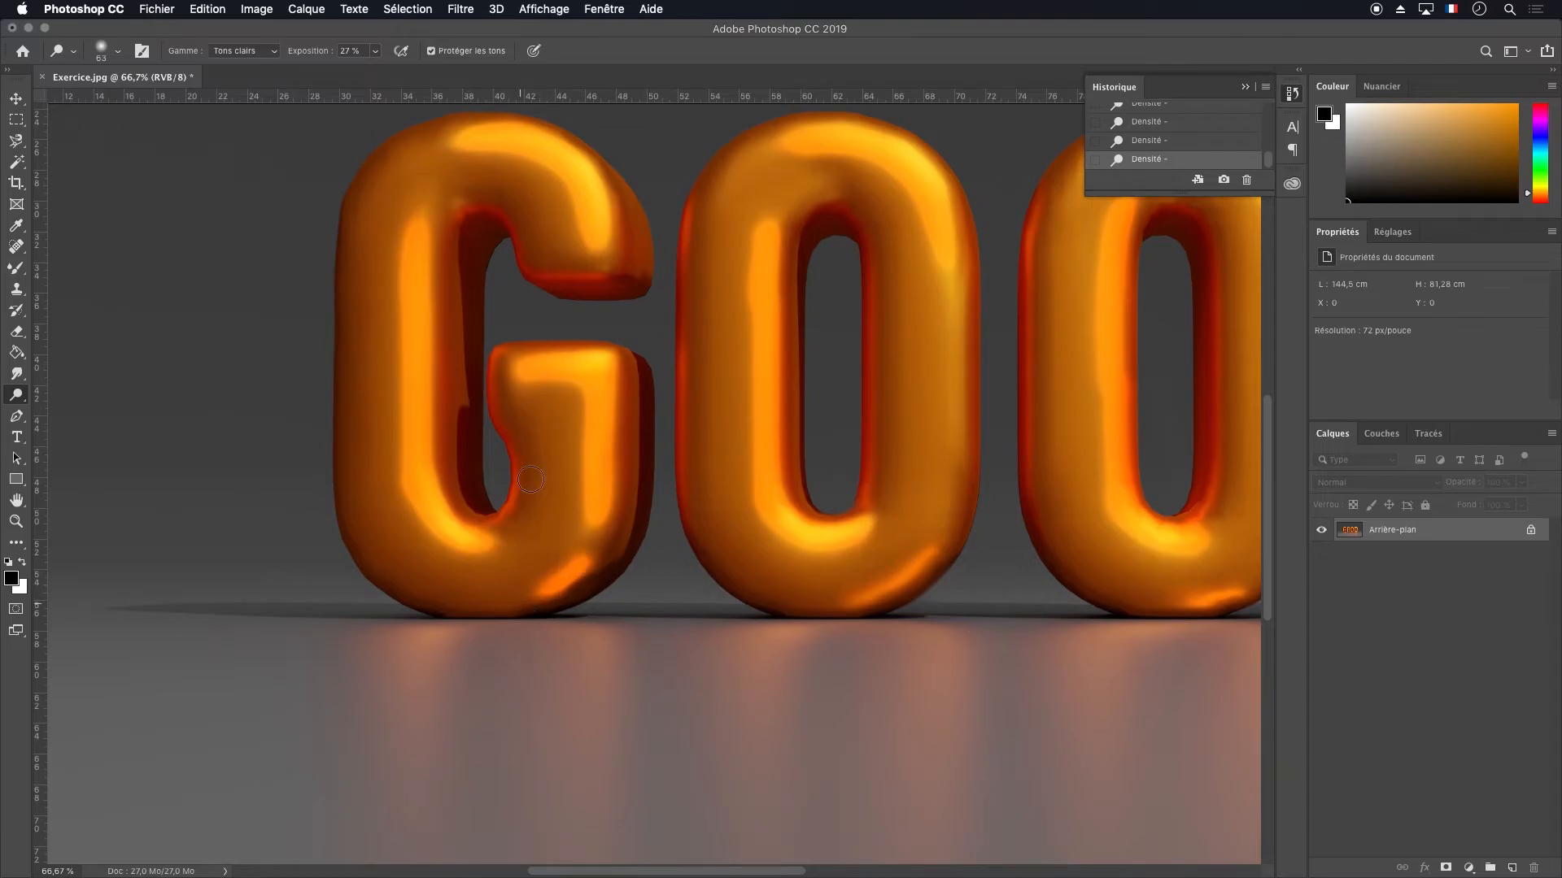
drag(652, 265, 554, 349)
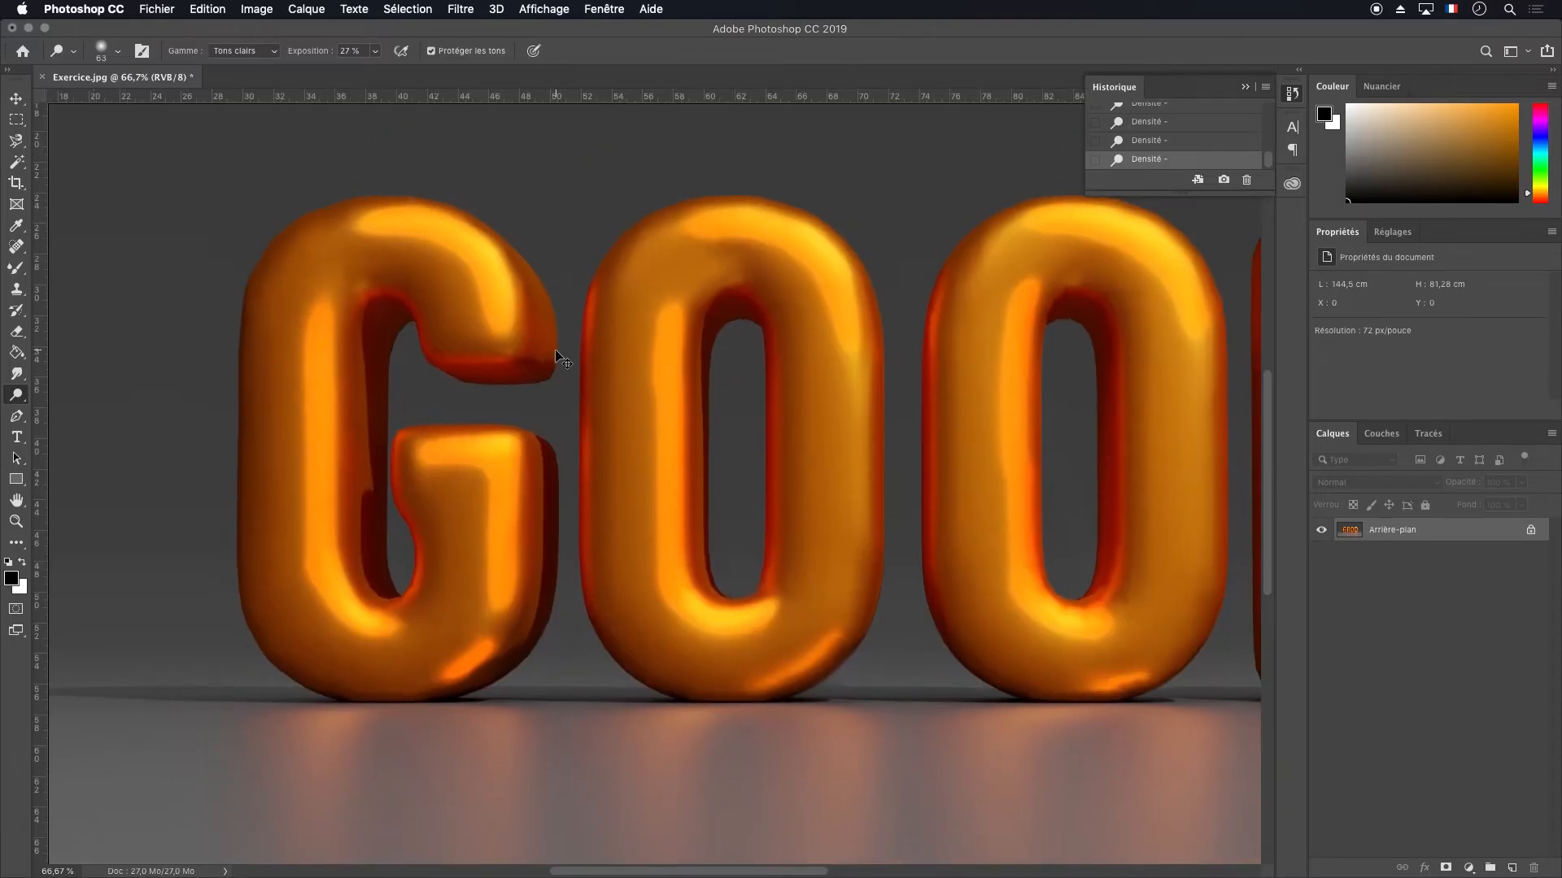
key(super+minus)
key(super+minus)
key(super+minus)
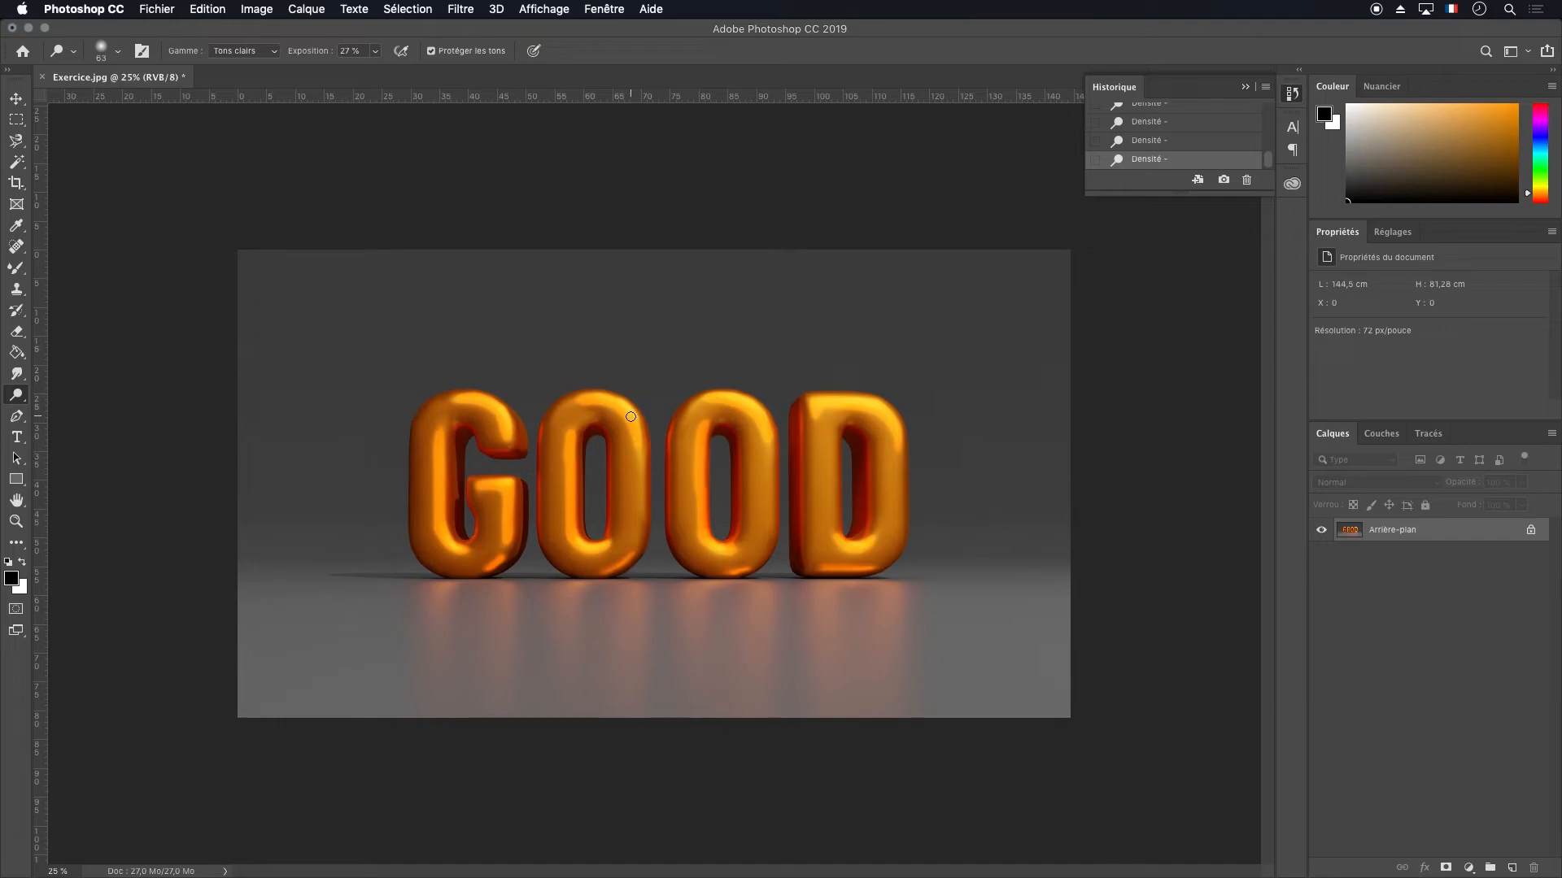
Smudge the start of the G's upper-curve highlight with the Smudge tool (Doigt) at 31% intensity
click(16, 374)
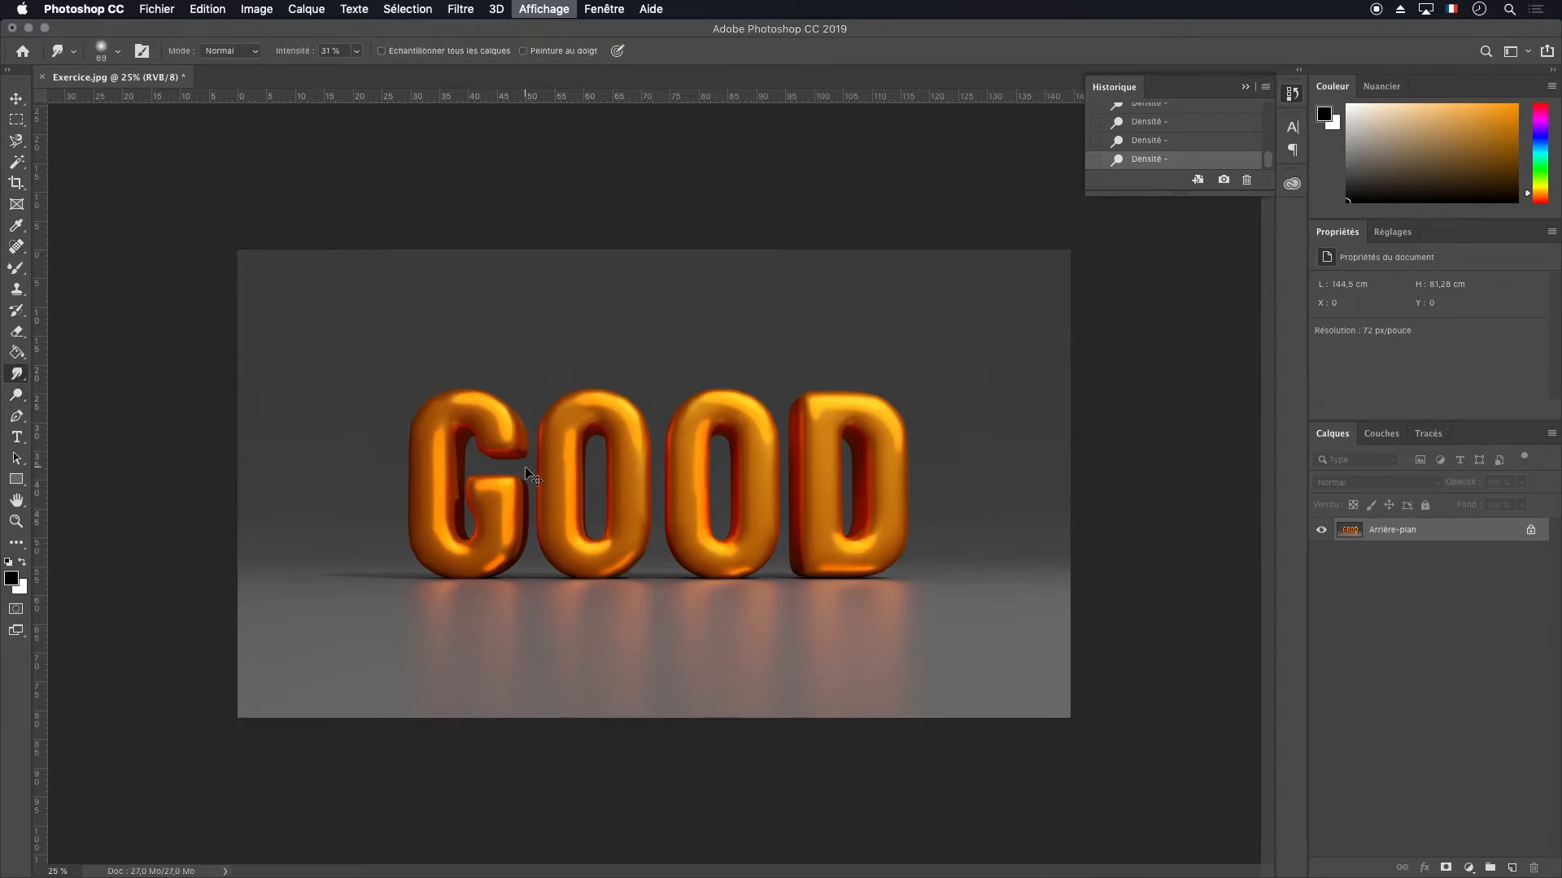
key(super+plus)
key(super+plus)
key(super+plus)
scroll(529, 236, left, 5)
drag(16, 394, 58, 397)
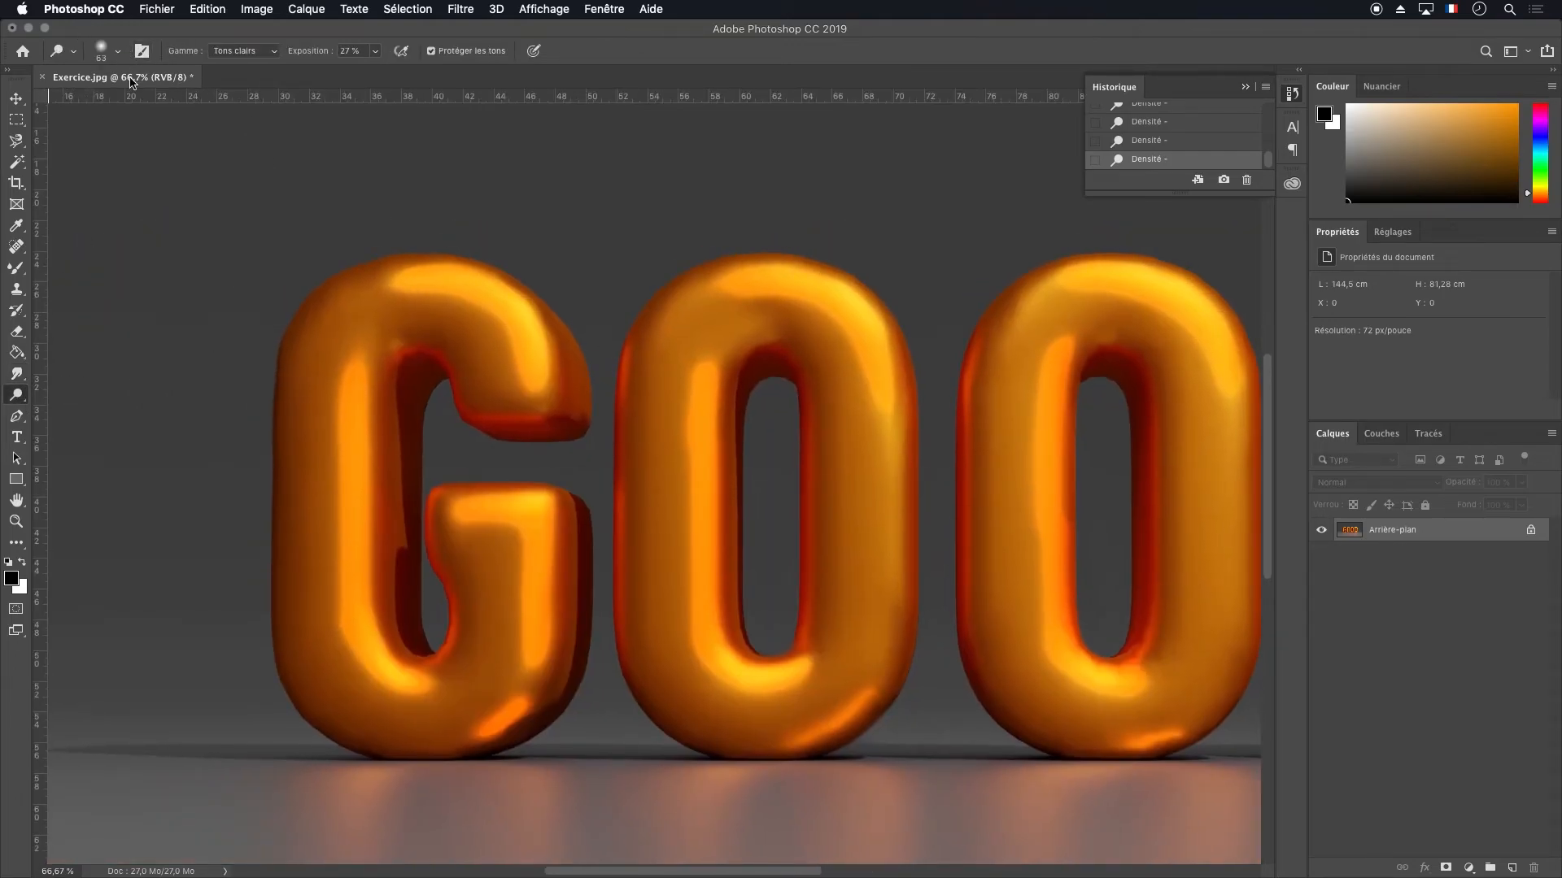
click(109, 54)
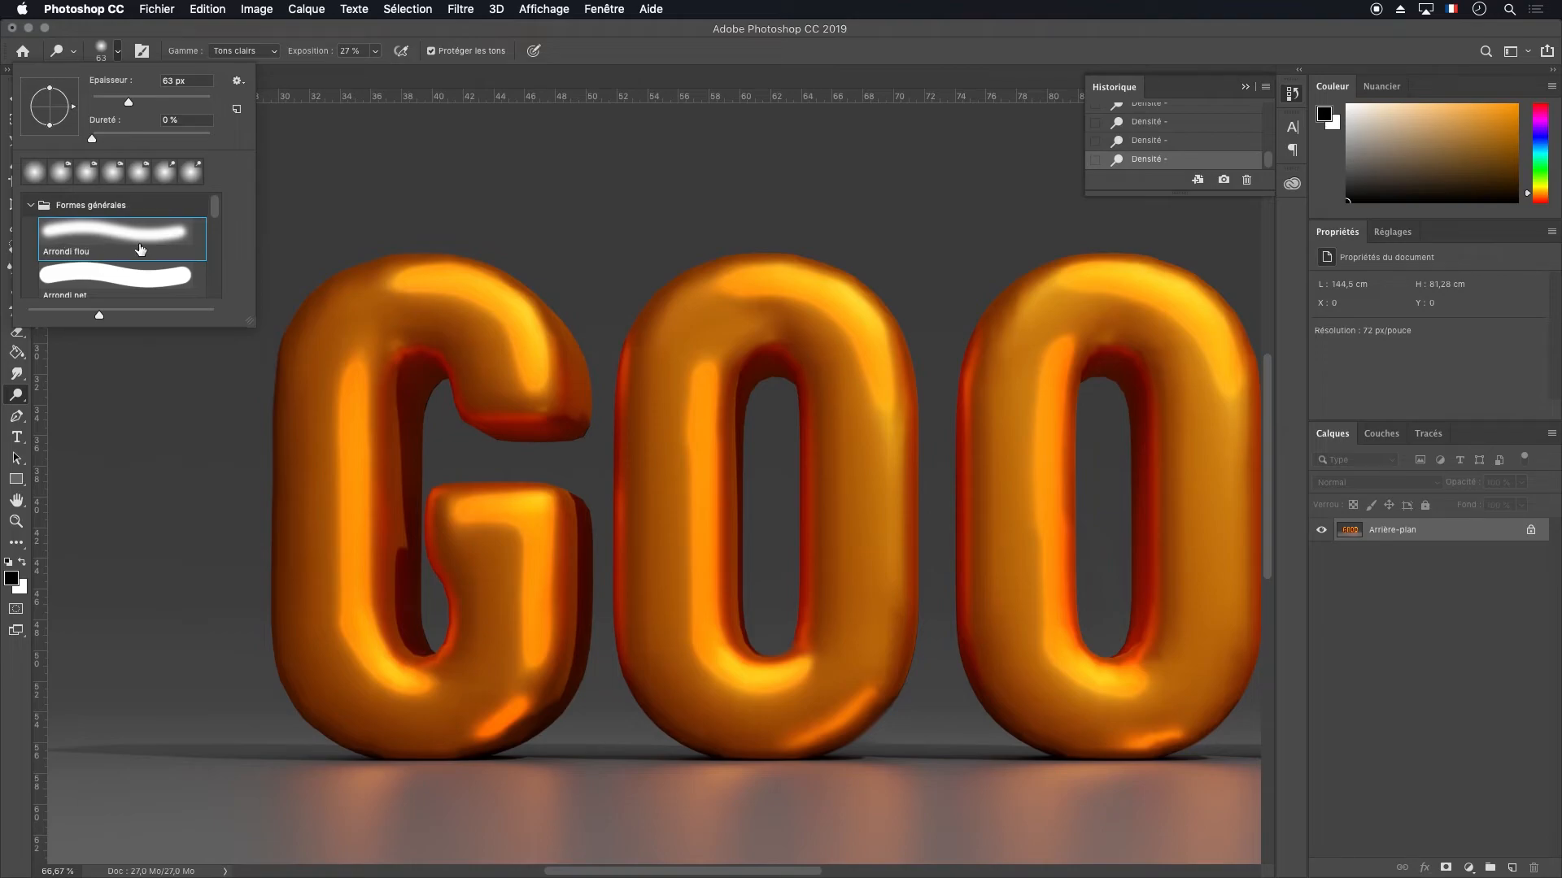
key(r)
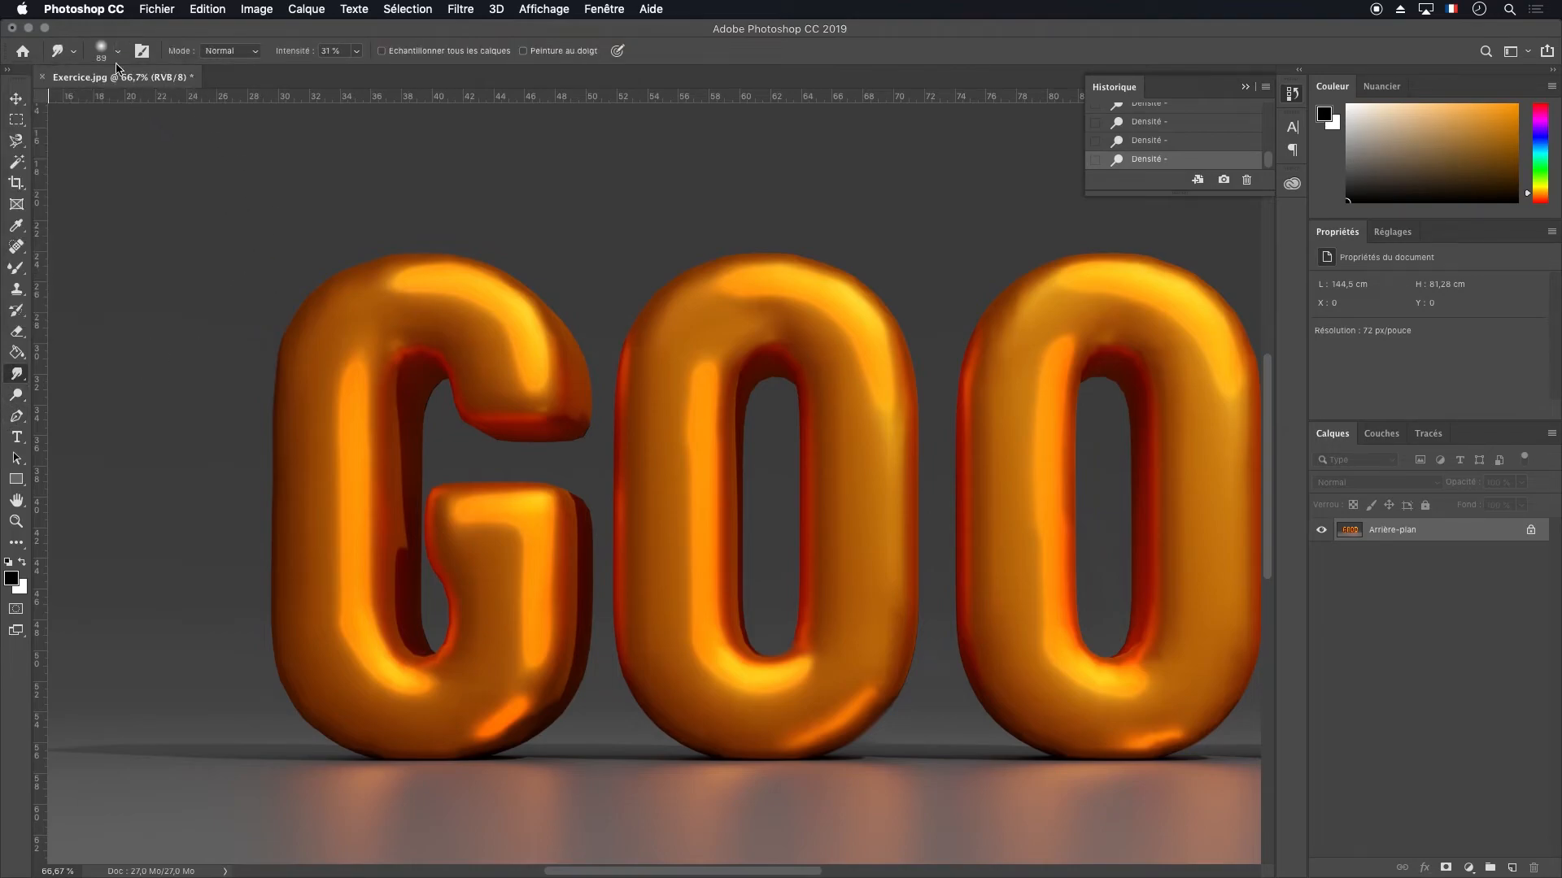
drag(421, 270, 369, 291)
Reduce the Smudge brush size to 57 px and taper the ends of the G's upper-curve and stem highlights
right_click(424, 284)
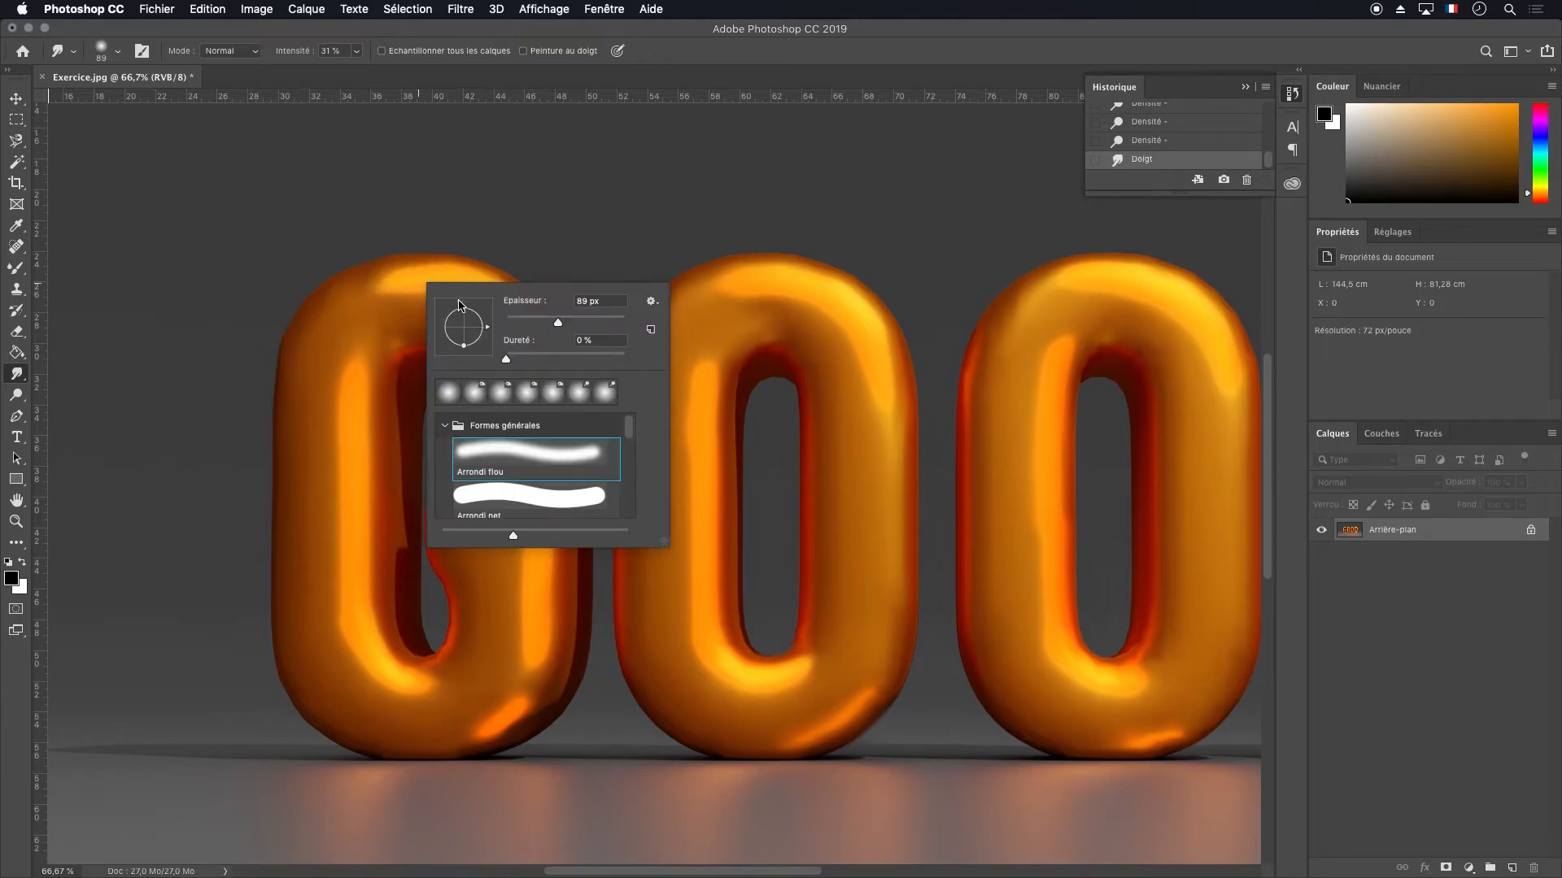
drag(559, 325, 544, 325)
drag(379, 285, 363, 298)
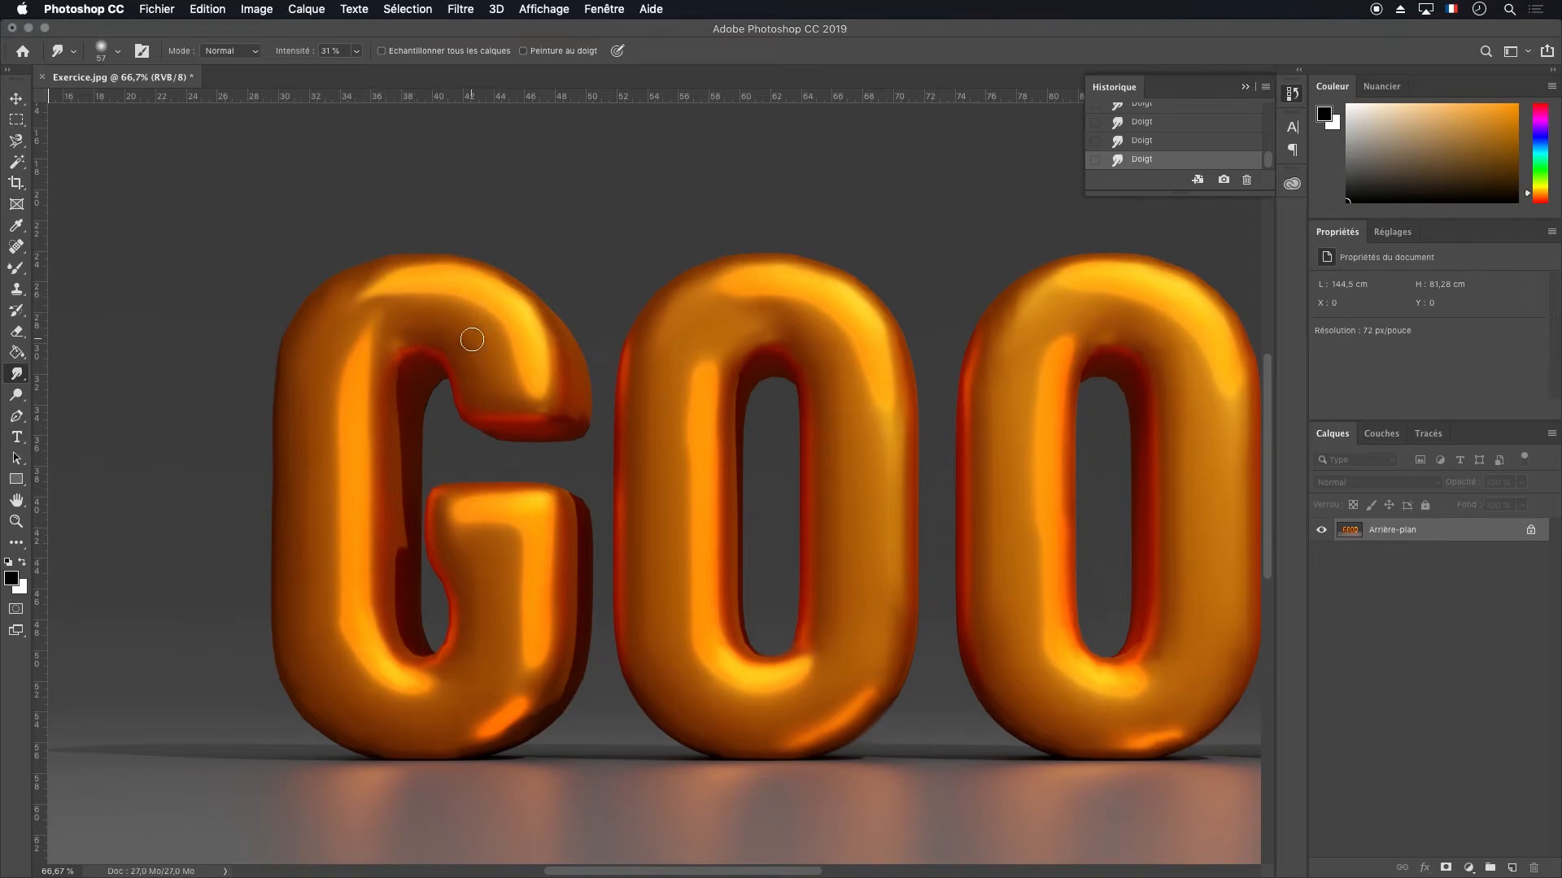
Enlarge the Smudge brush to 79 px and soften the highlights on the G's inner arm and lower curve
right_click(567, 249)
drag(684, 288, 695, 289)
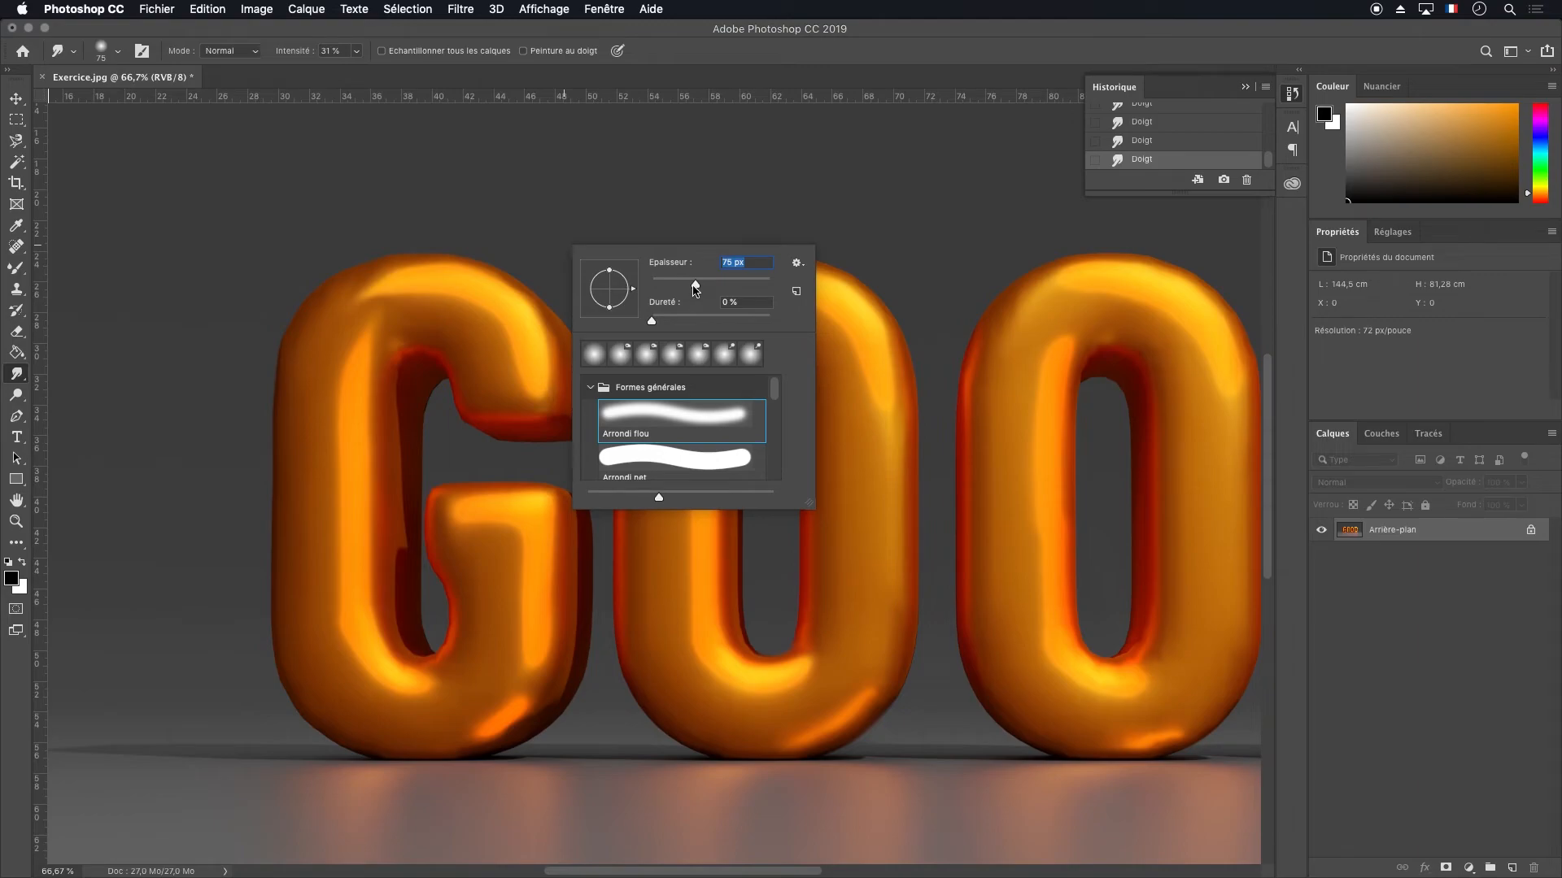
mouse_move(477, 514)
mouse_down()
mouse_move(462, 531)
mouse_move(539, 645)
mouse_move(523, 505)
mouse_move(523, 696)
mouse_move(366, 642)
mouse_move(448, 681)
mouse_move(356, 694)
mouse_up()
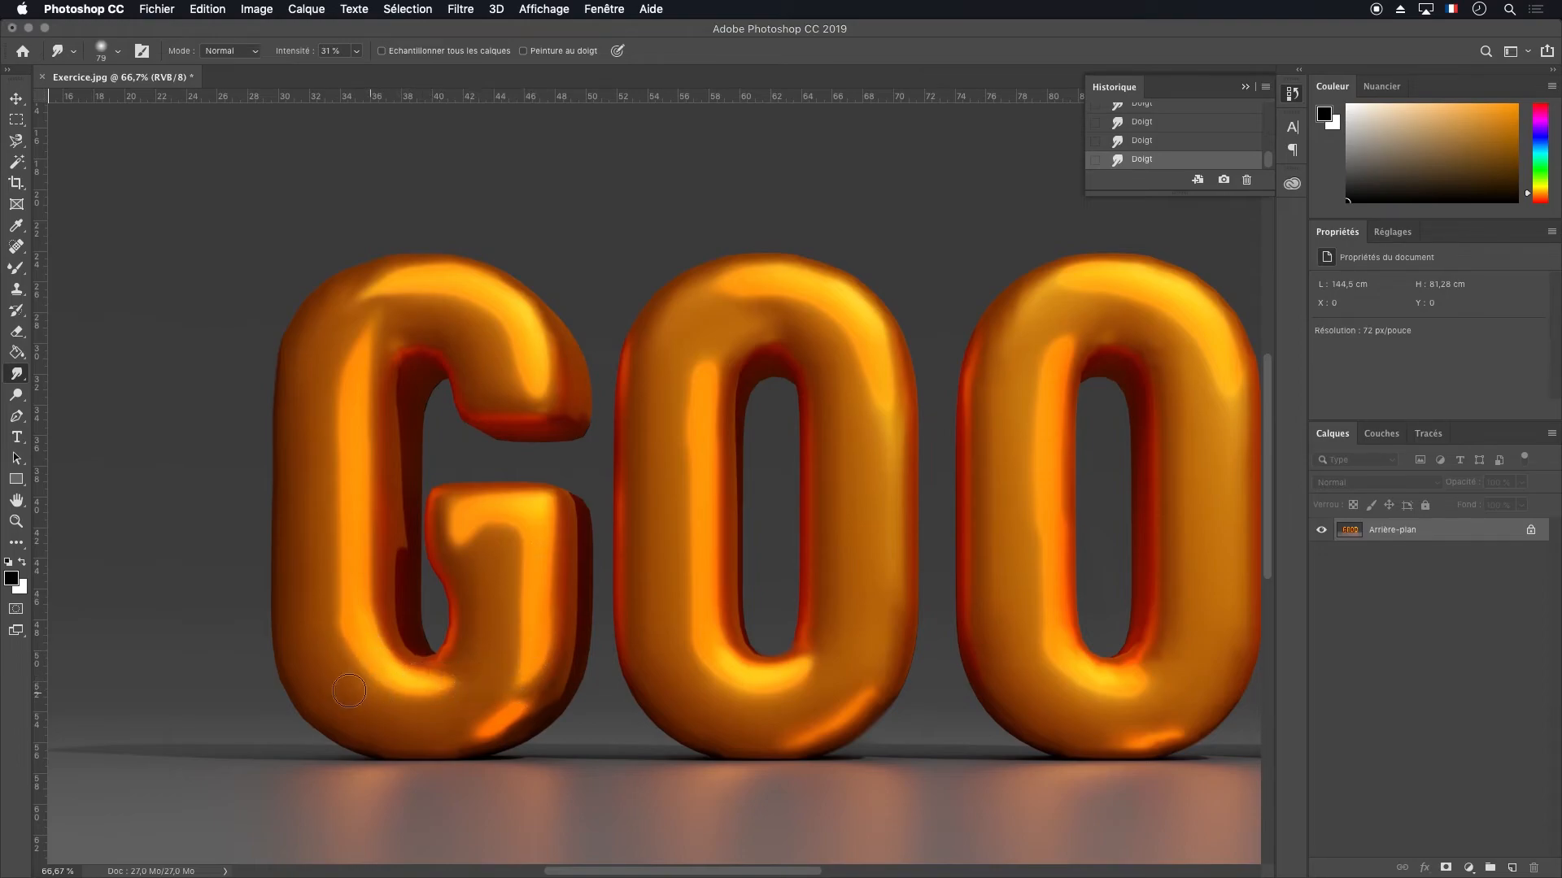
Smudge the ends of the top, inner-left and bottom highlights on both O's to taper them
mouse_move(740, 291)
mouse_down()
mouse_move(685, 314)
mouse_move(740, 279)
mouse_move(748, 298)
mouse_up()
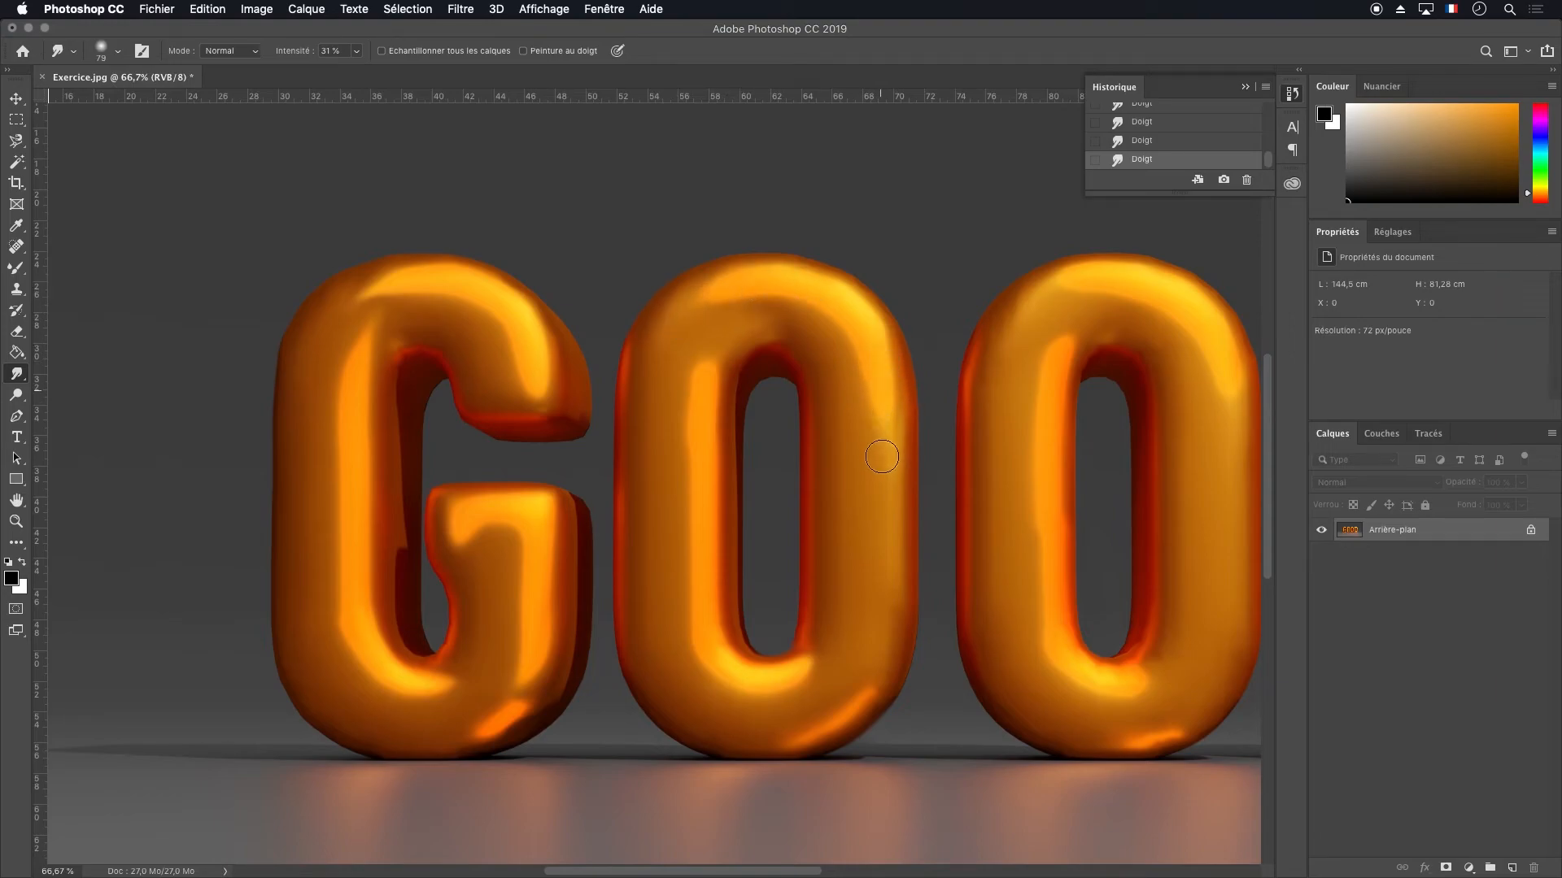
mouse_move(709, 395)
mouse_down()
mouse_move(710, 348)
mouse_move(732, 321)
mouse_up()
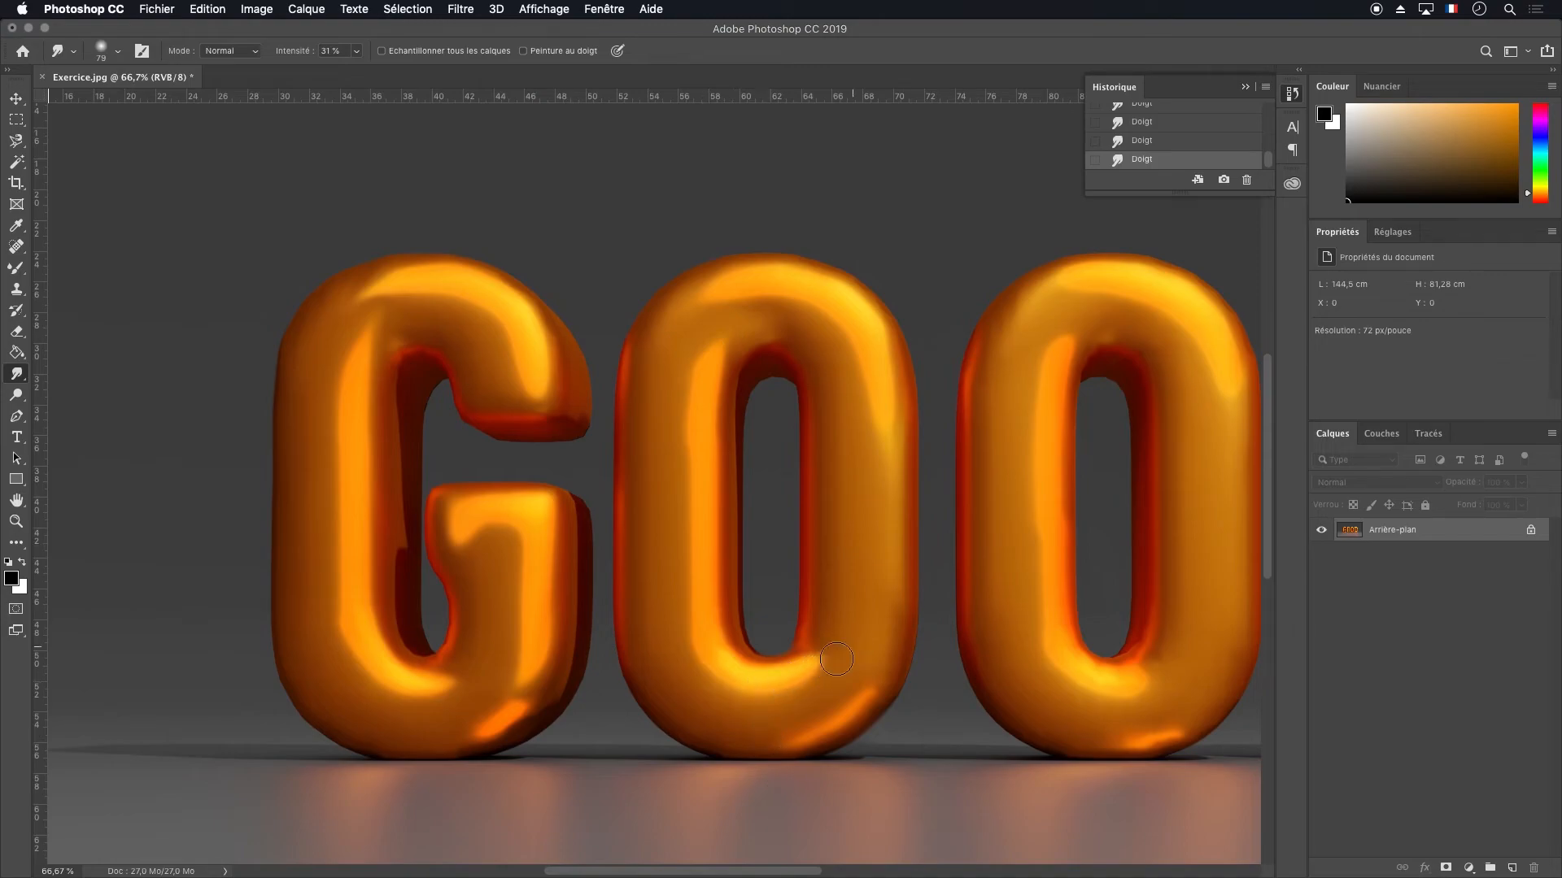
mouse_move(1055, 365)
mouse_down()
mouse_move(1084, 326)
mouse_move(1122, 339)
mouse_up()
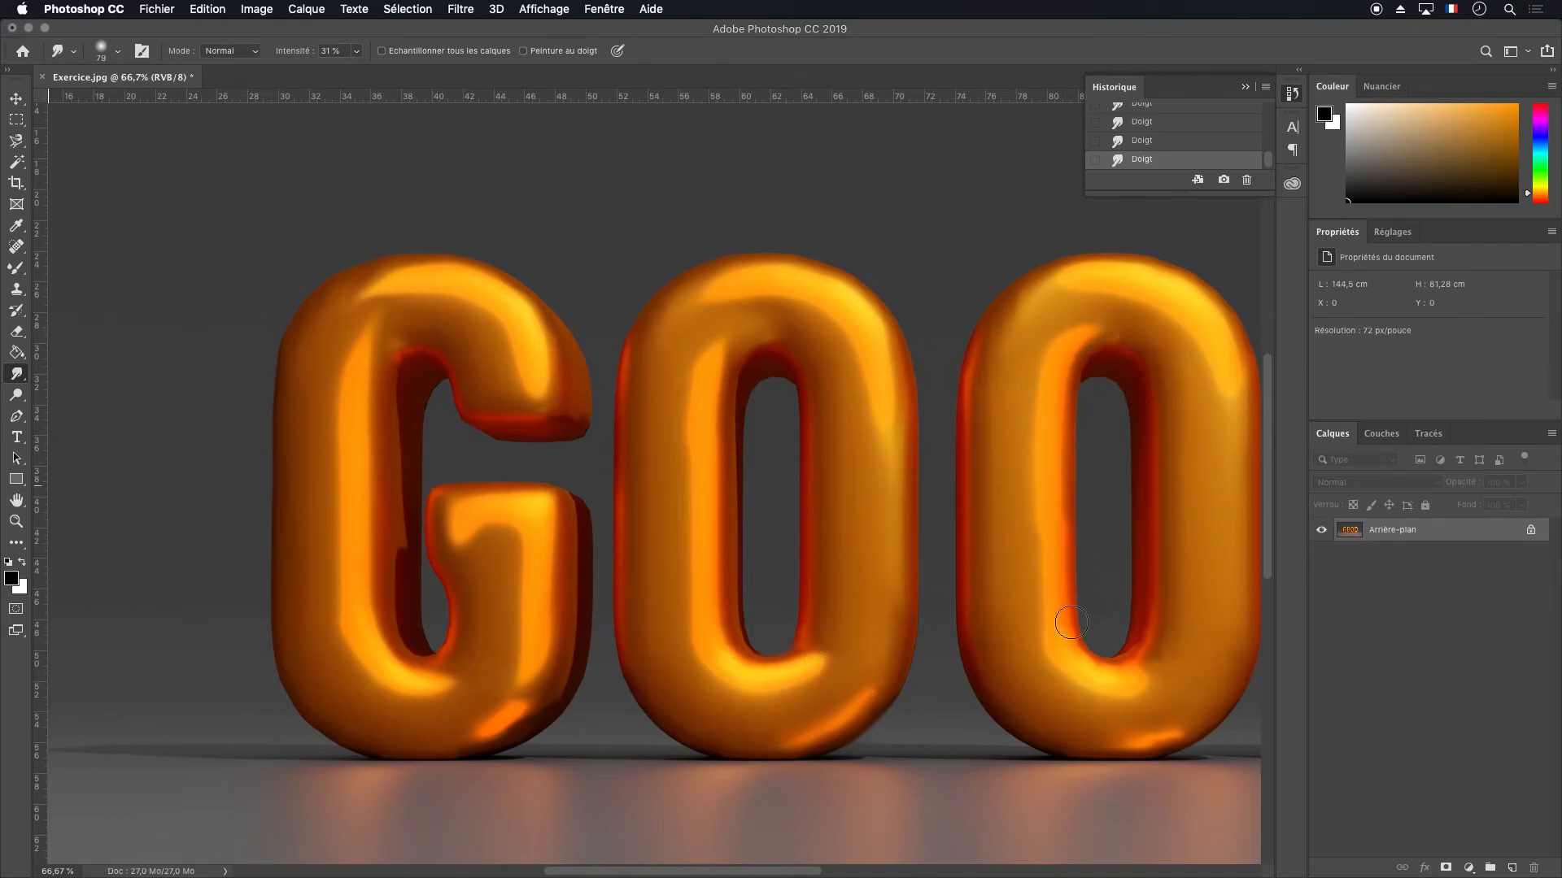
mouse_move(1064, 649)
mouse_down()
mouse_move(1135, 677)
mouse_move(1179, 651)
mouse_up()
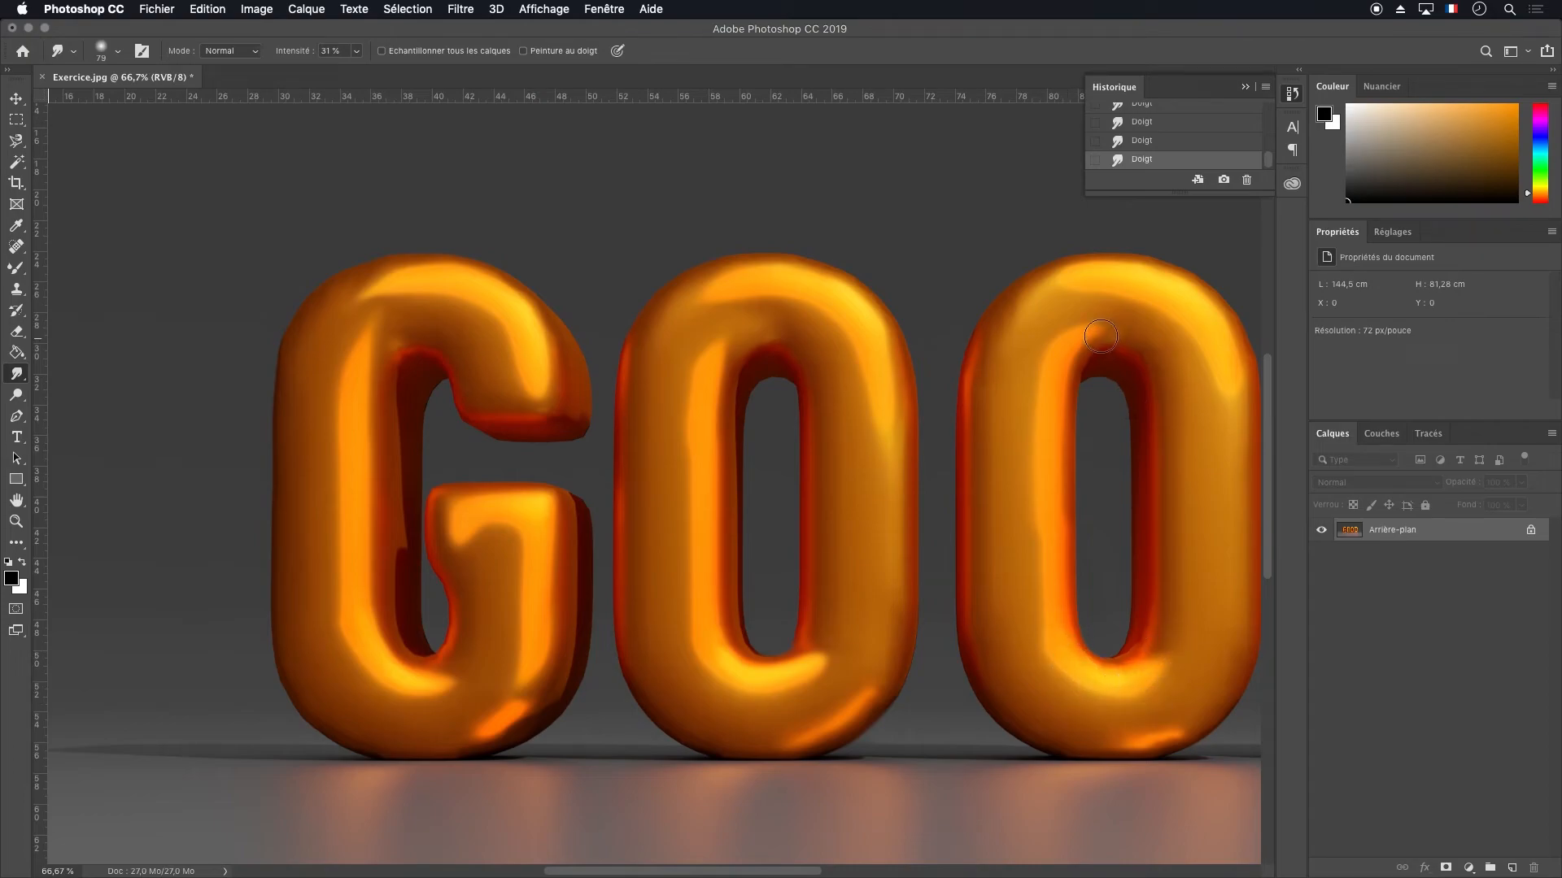
mouse_move(1087, 278)
mouse_down()
mouse_move(1022, 316)
mouse_move(1036, 299)
mouse_up()
drag(1098, 349, 879, 331)
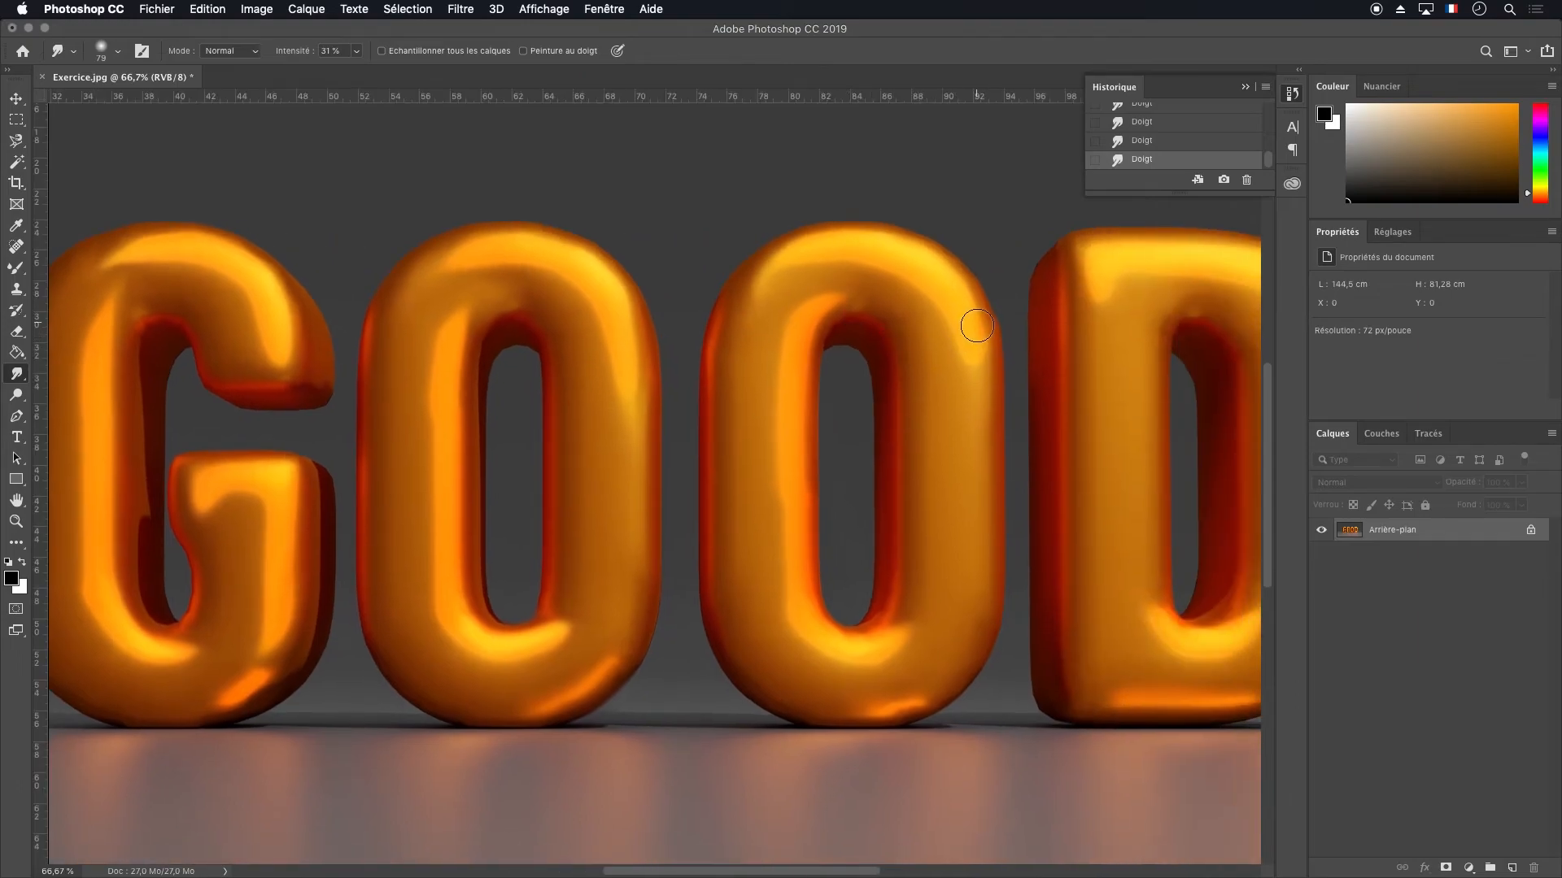
Smudge the ends of the D's top-curve highlight and of the highlight below its opening
mouse_move(1114, 287)
mouse_down()
mouse_move(794, 299)
mouse_move(775, 346)
mouse_move(782, 333)
mouse_up()
drag(990, 327, 992, 429)
drag(824, 623, 809, 584)
drag(900, 663, 954, 581)
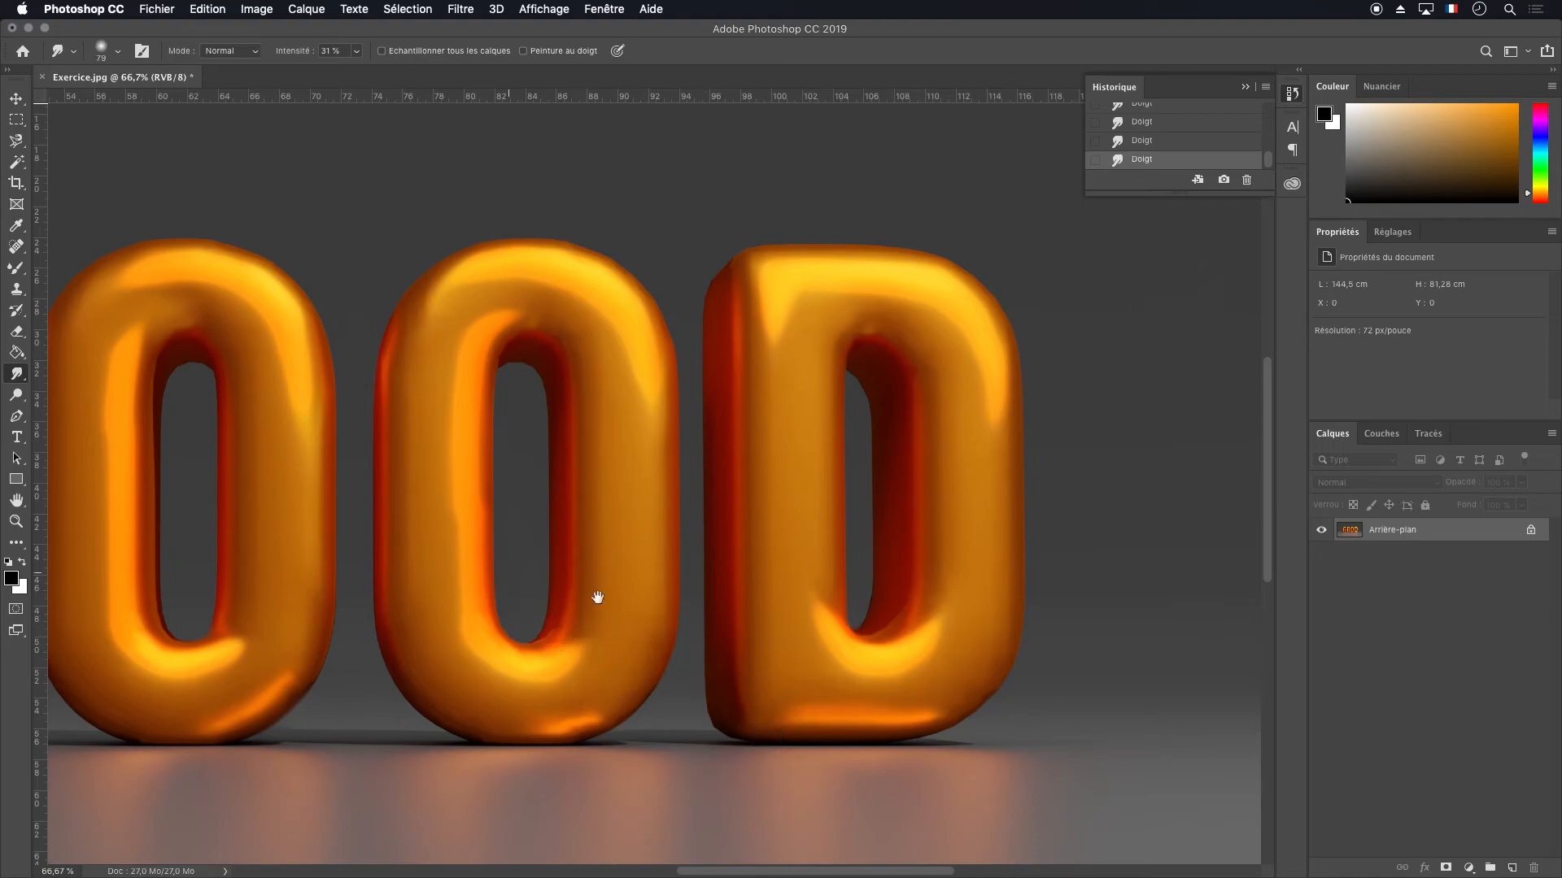
Examine the smudged highlights on all four letters up close, then across the whole image
scroll(466, 551, left, 10)
key(super+r)
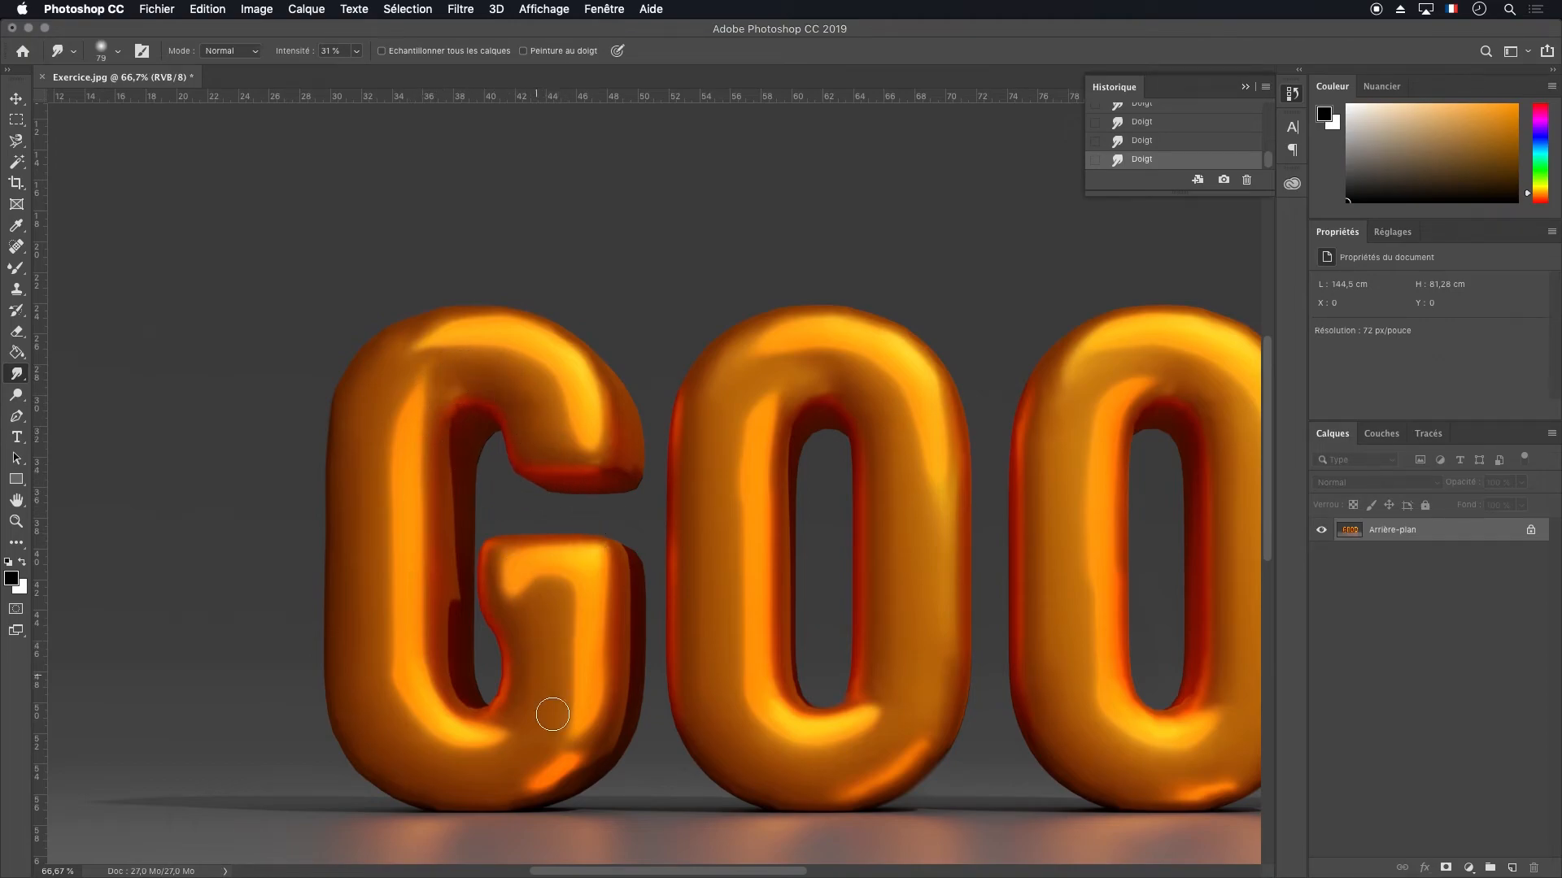
scroll(854, 568, right, 5)
scroll(854, 568, down, 2)
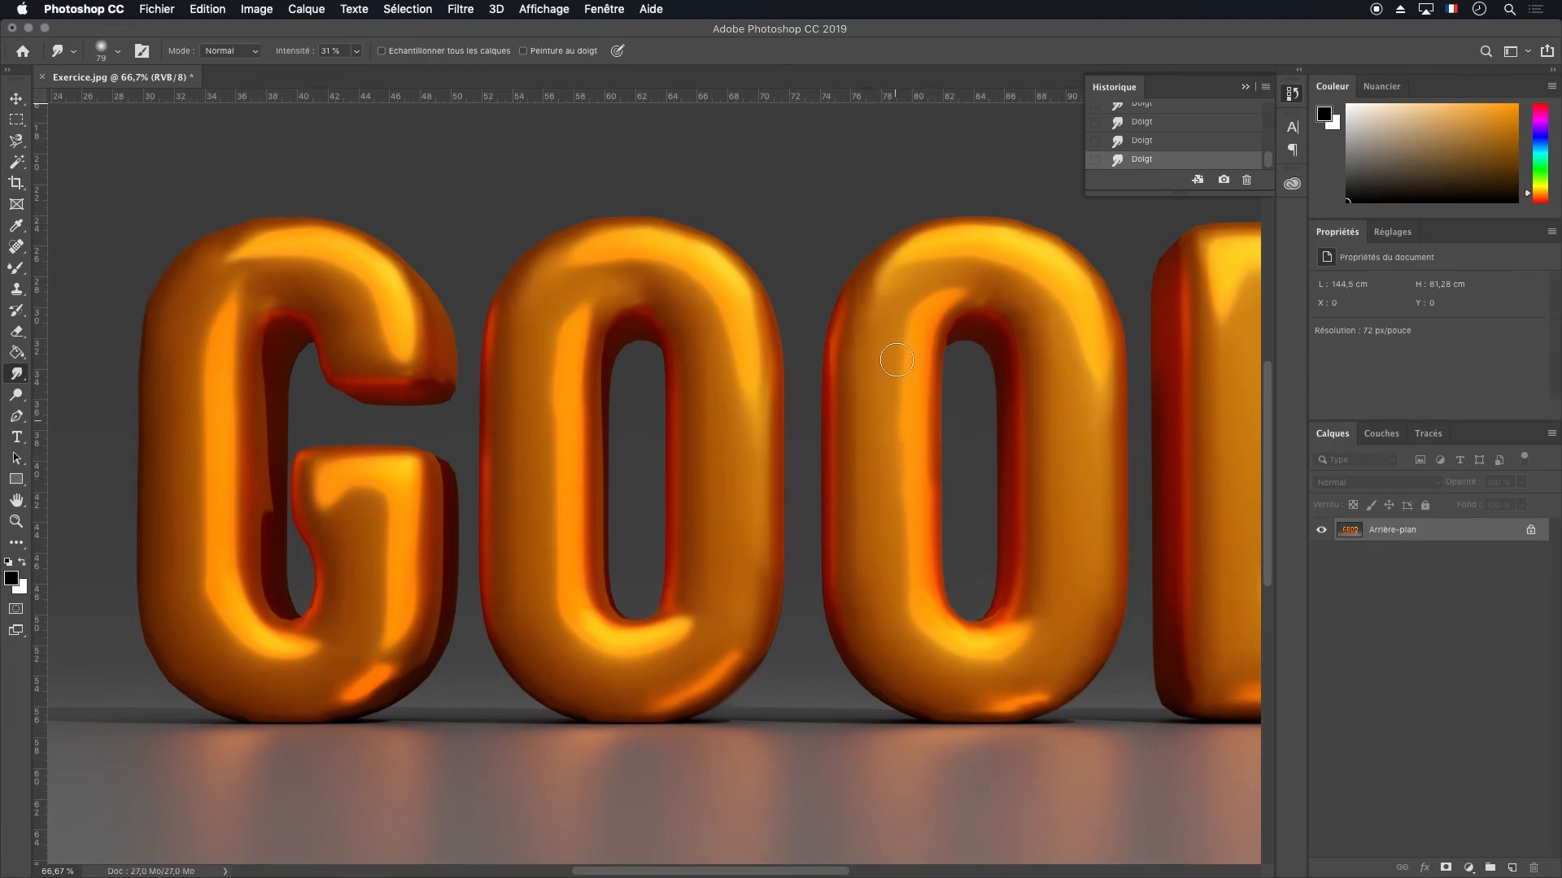
drag(946, 448, 682, 467)
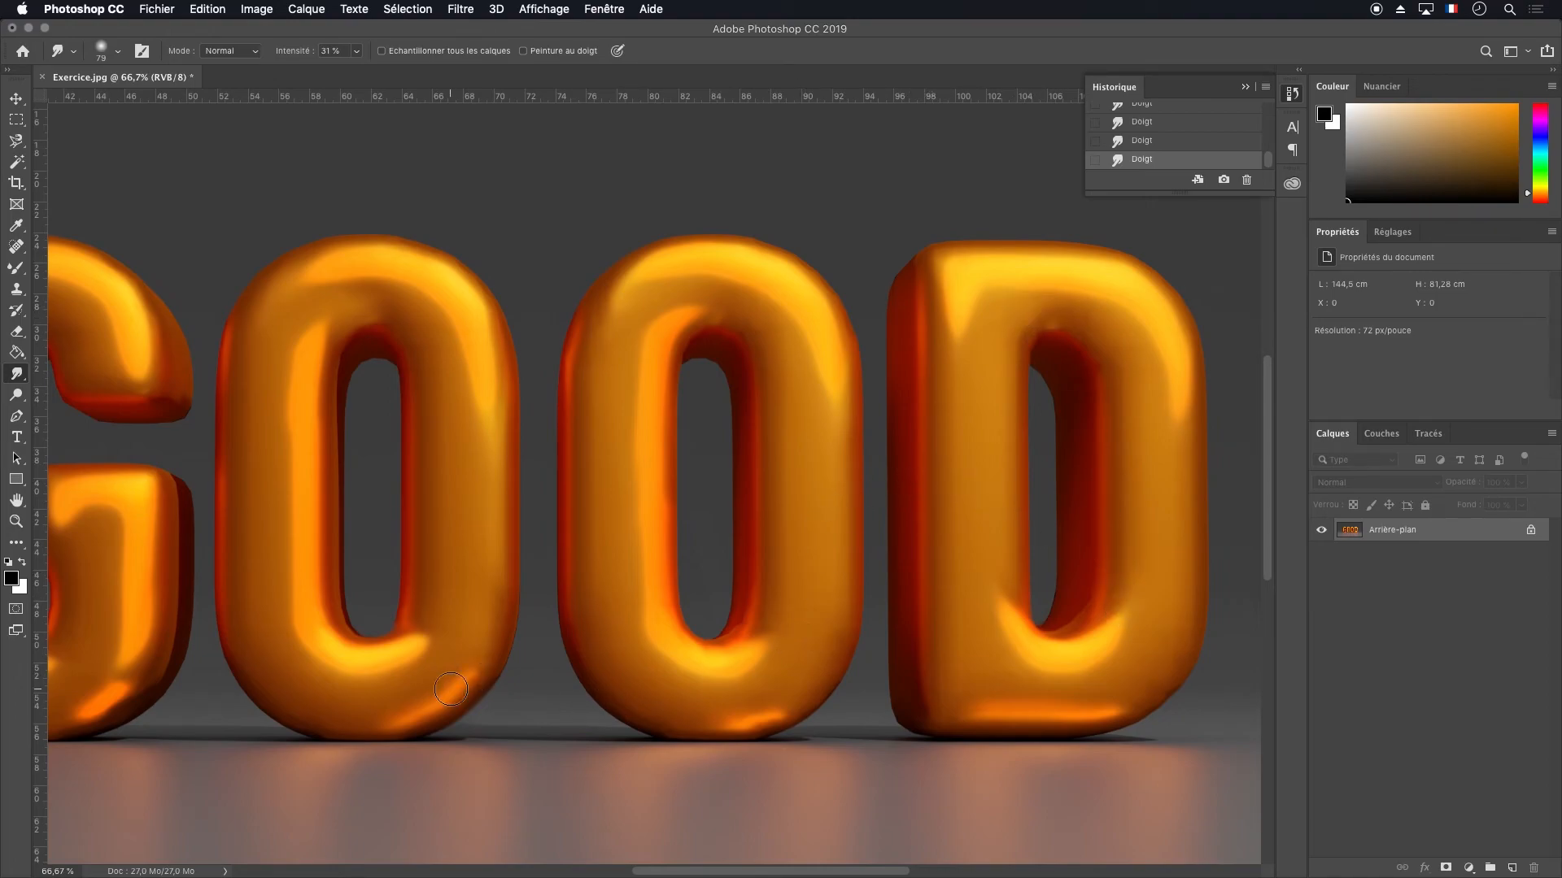
scroll(635, 425, left, 5)
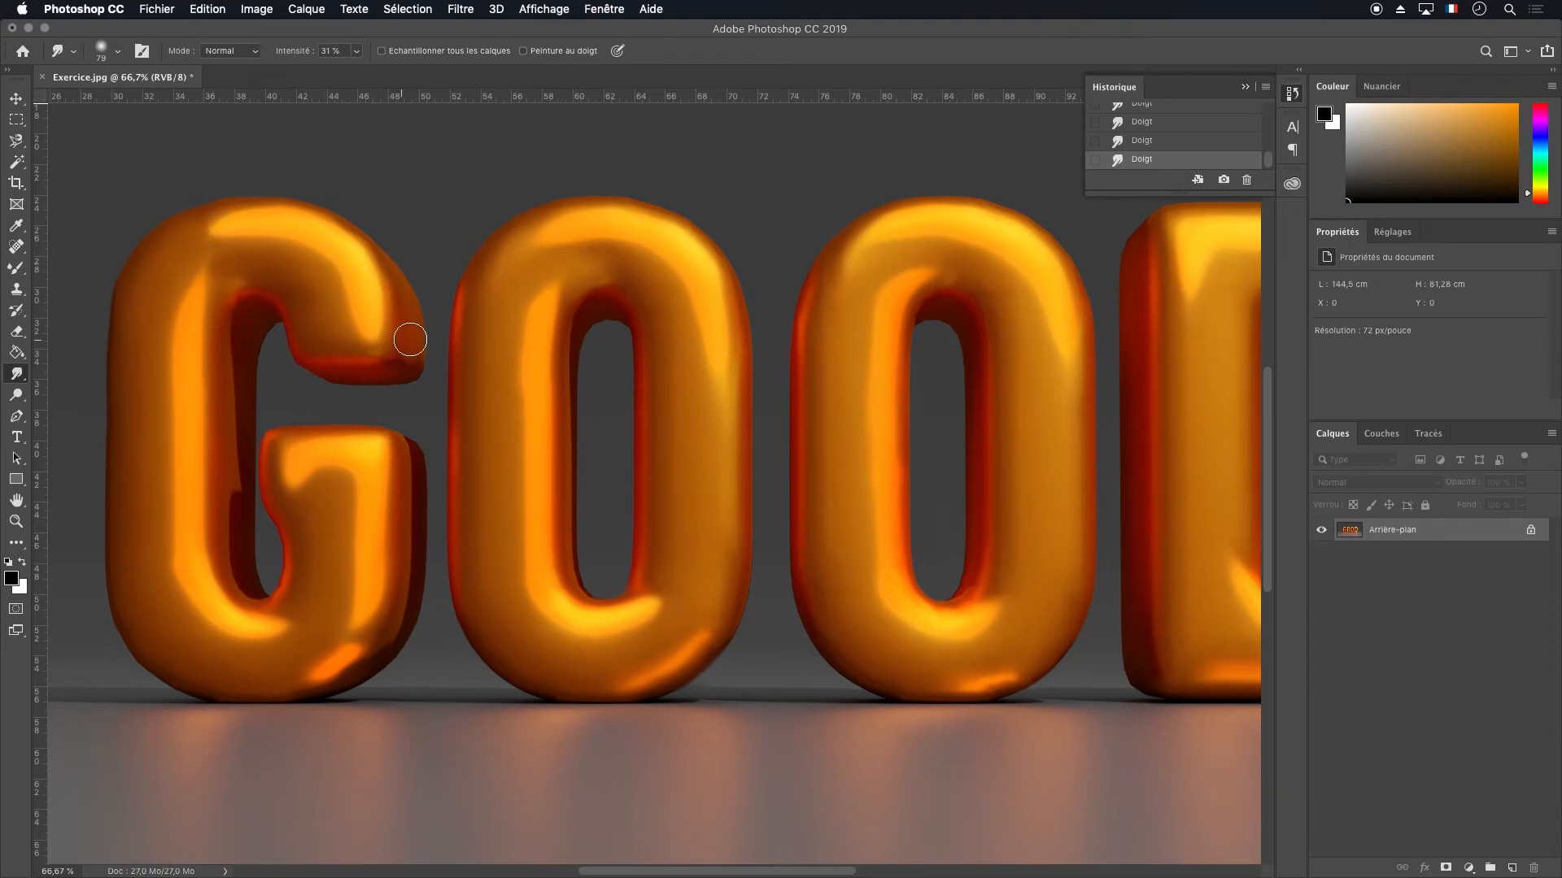
key(super+minus)
key(super+minus)
key(super+minus)
key(super+minus)
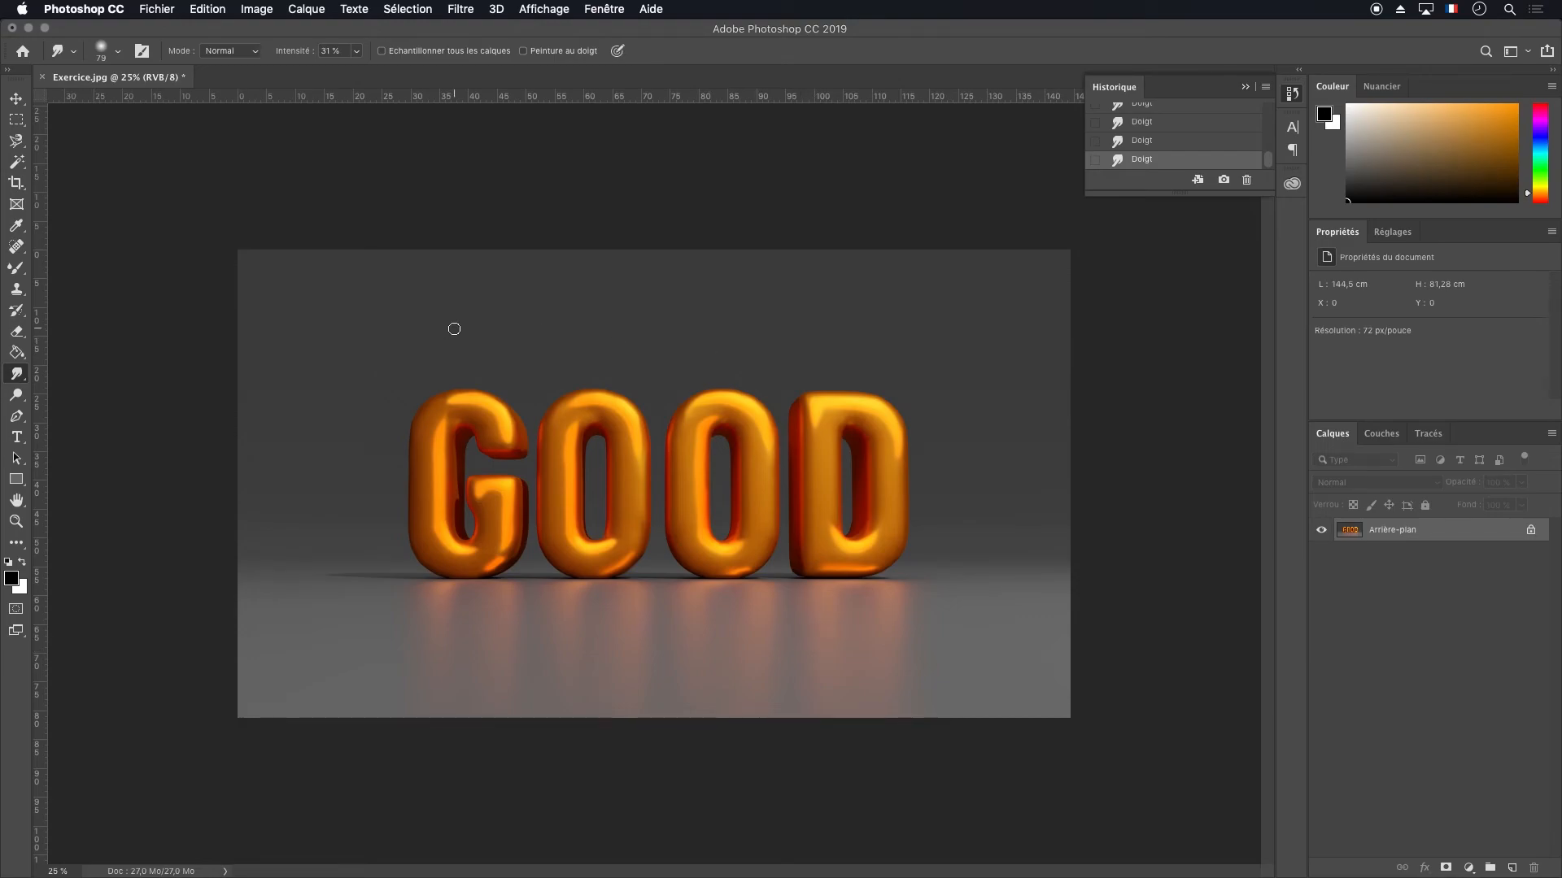
Preview the original Exercice.jpg from the desktop beside the retouched image to compare them, then dismiss the preview
drag(1557, 292, 1365, 293)
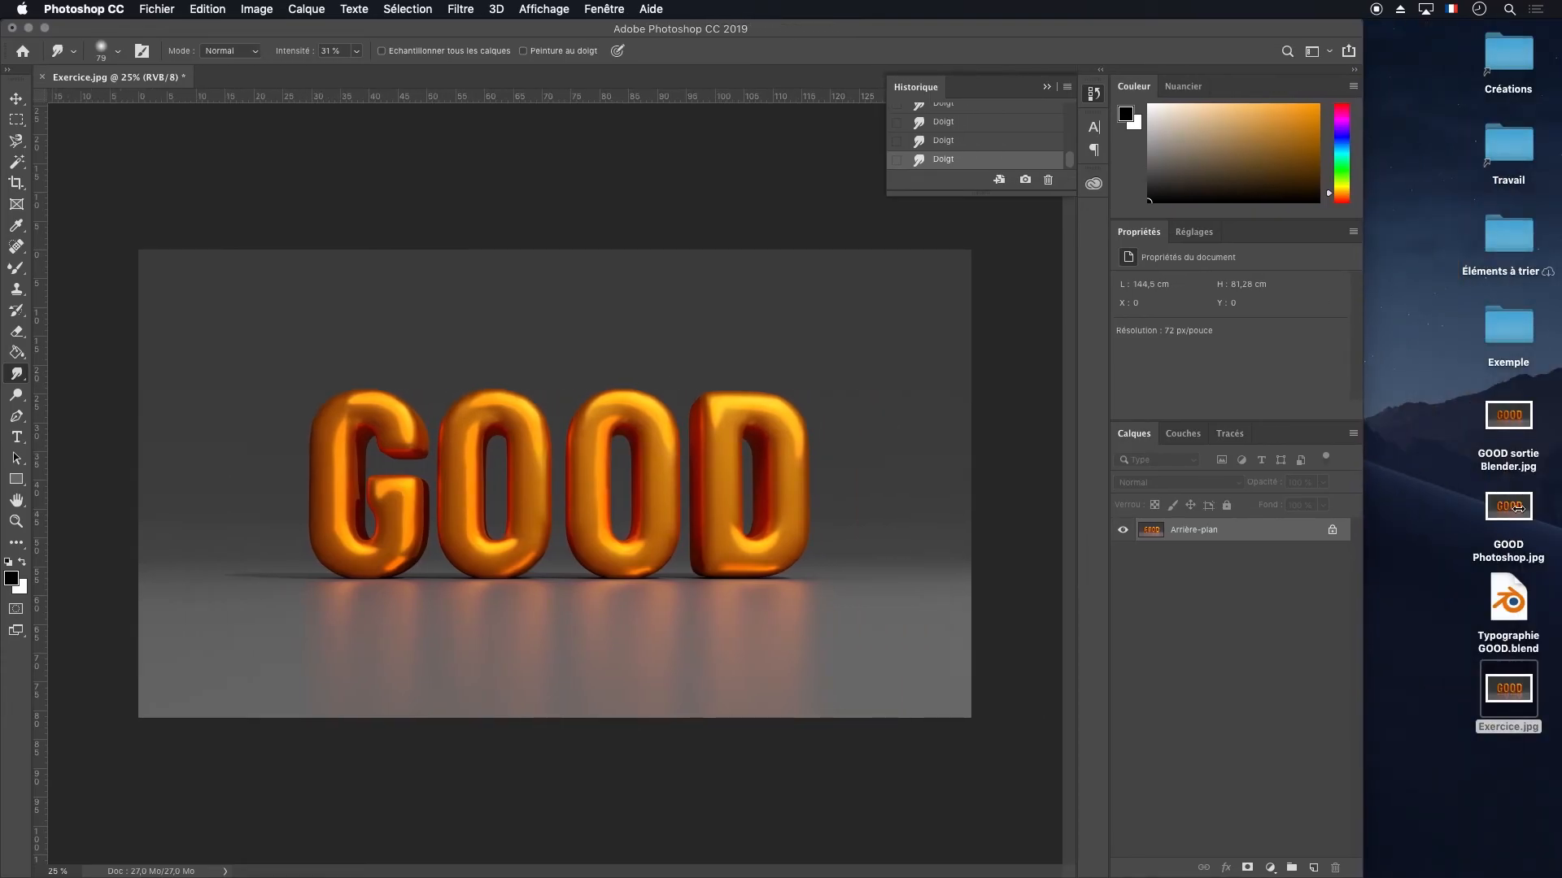
click(1511, 689)
key(space)
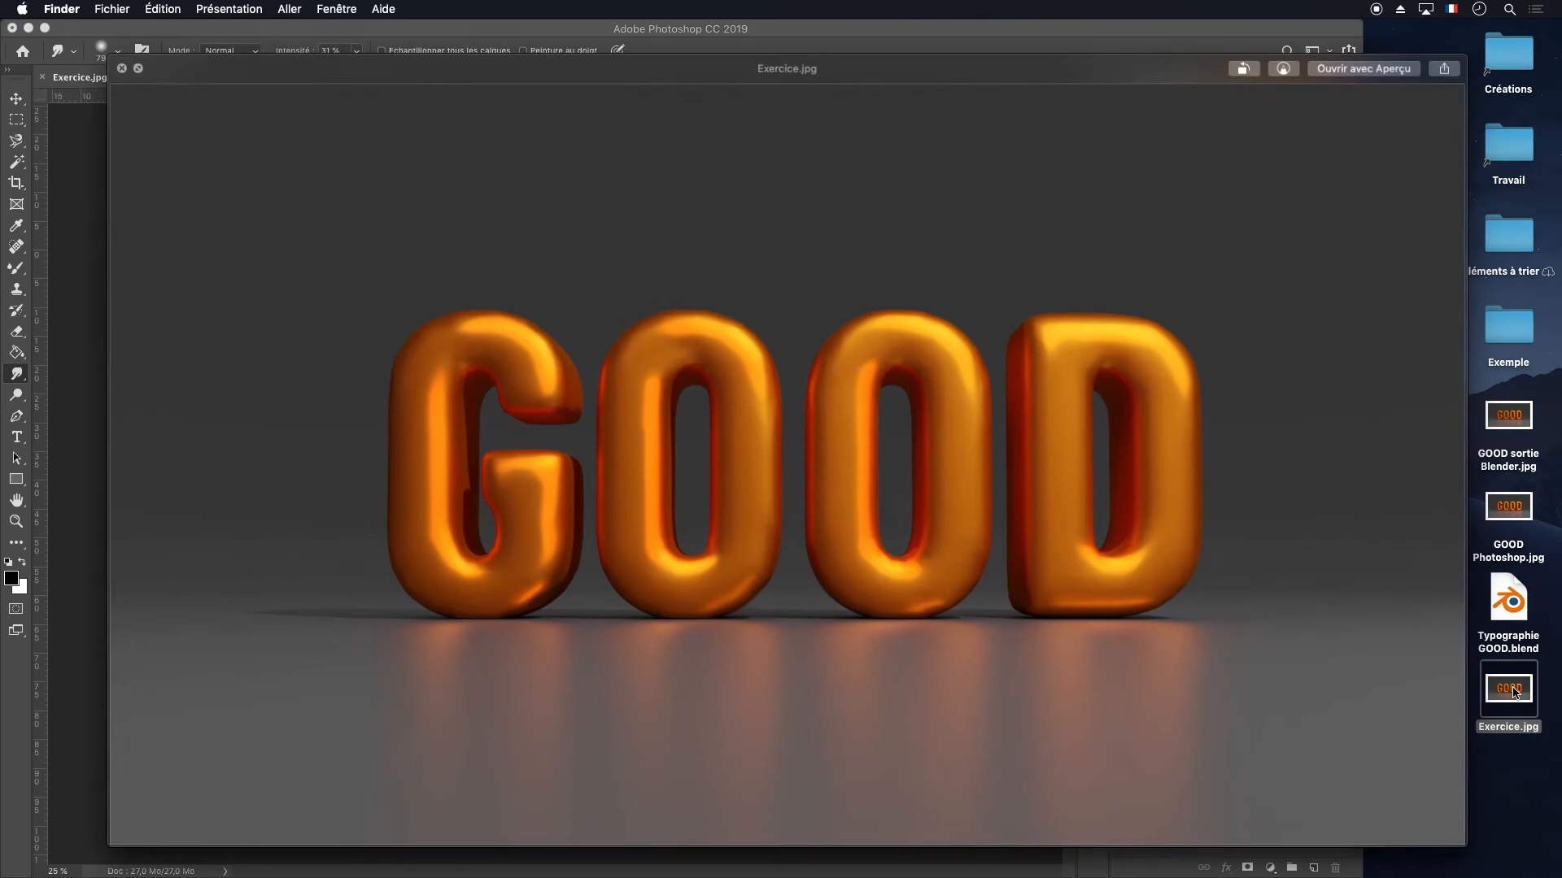
drag(462, 81, 1028, 198)
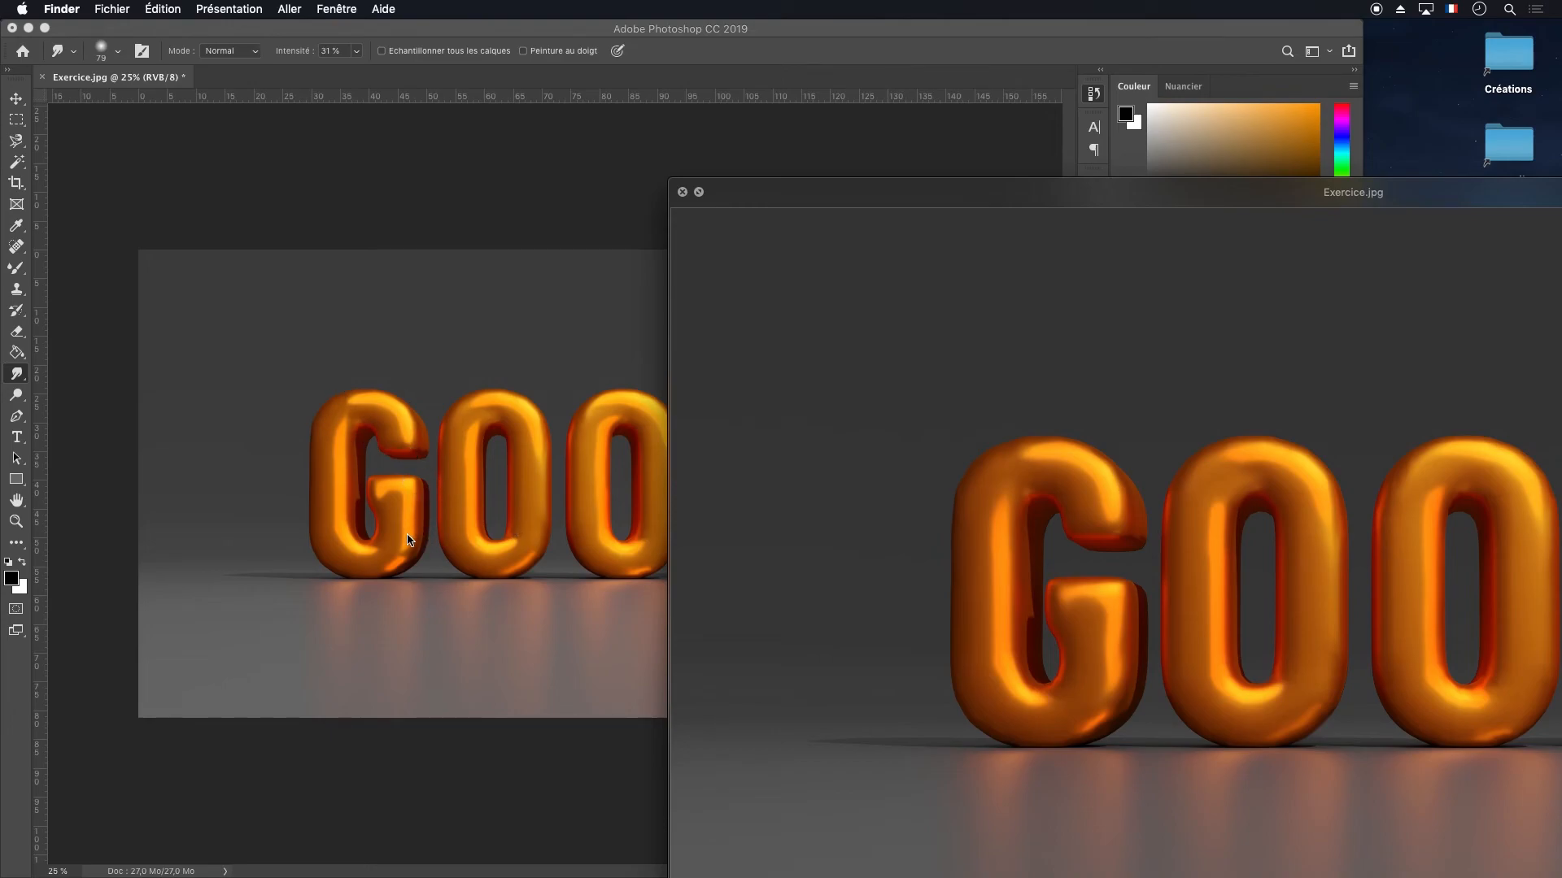
key(space)
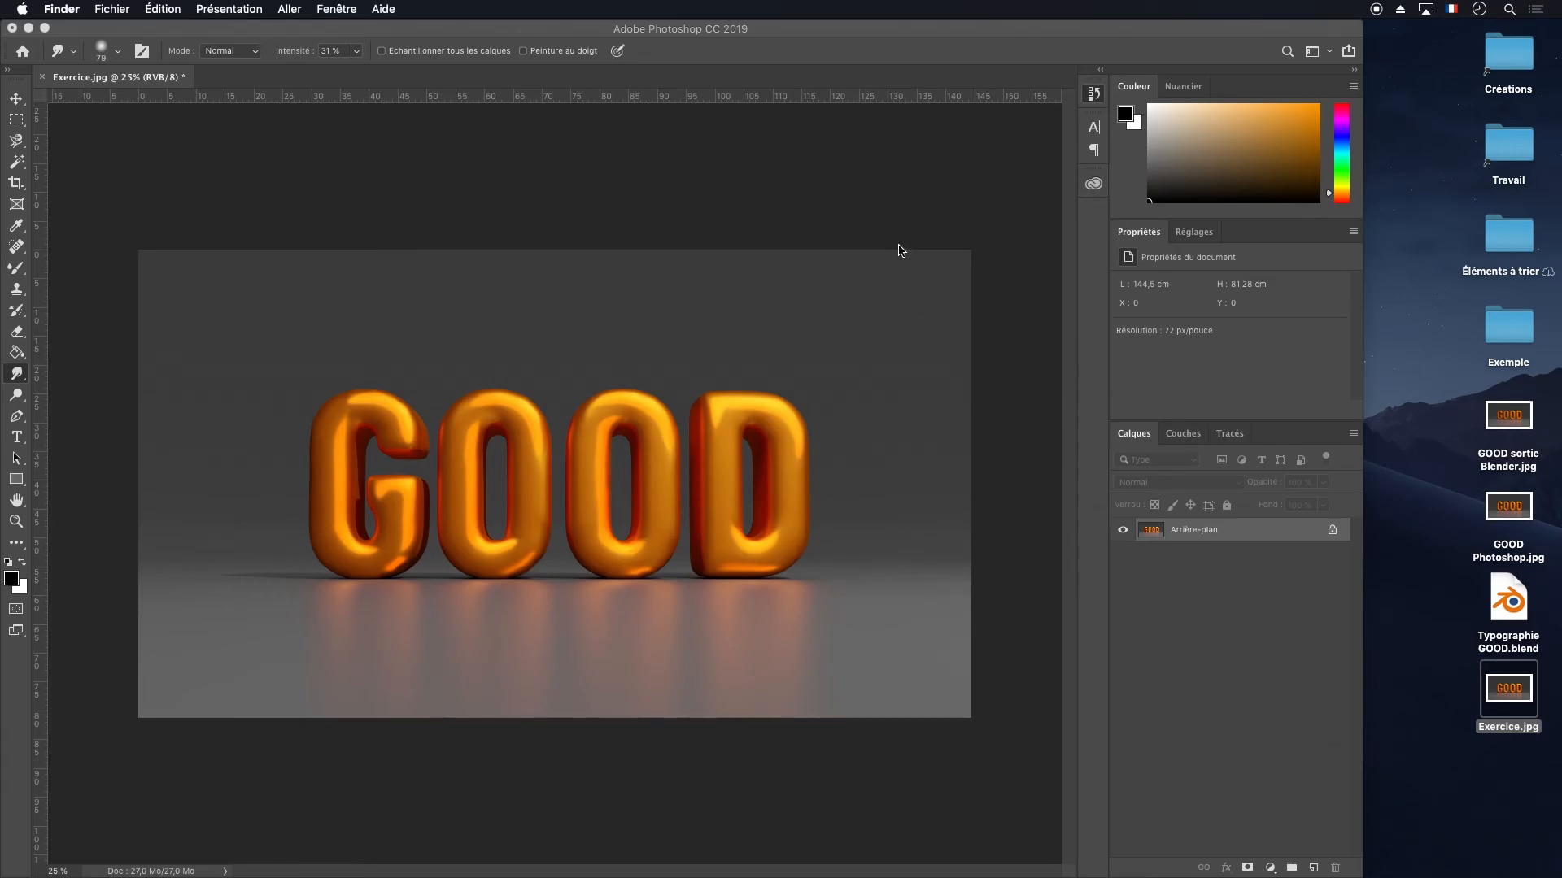
Switch to Blender, where the rendered GOOD lettering is open
mouse_move(791, 868)
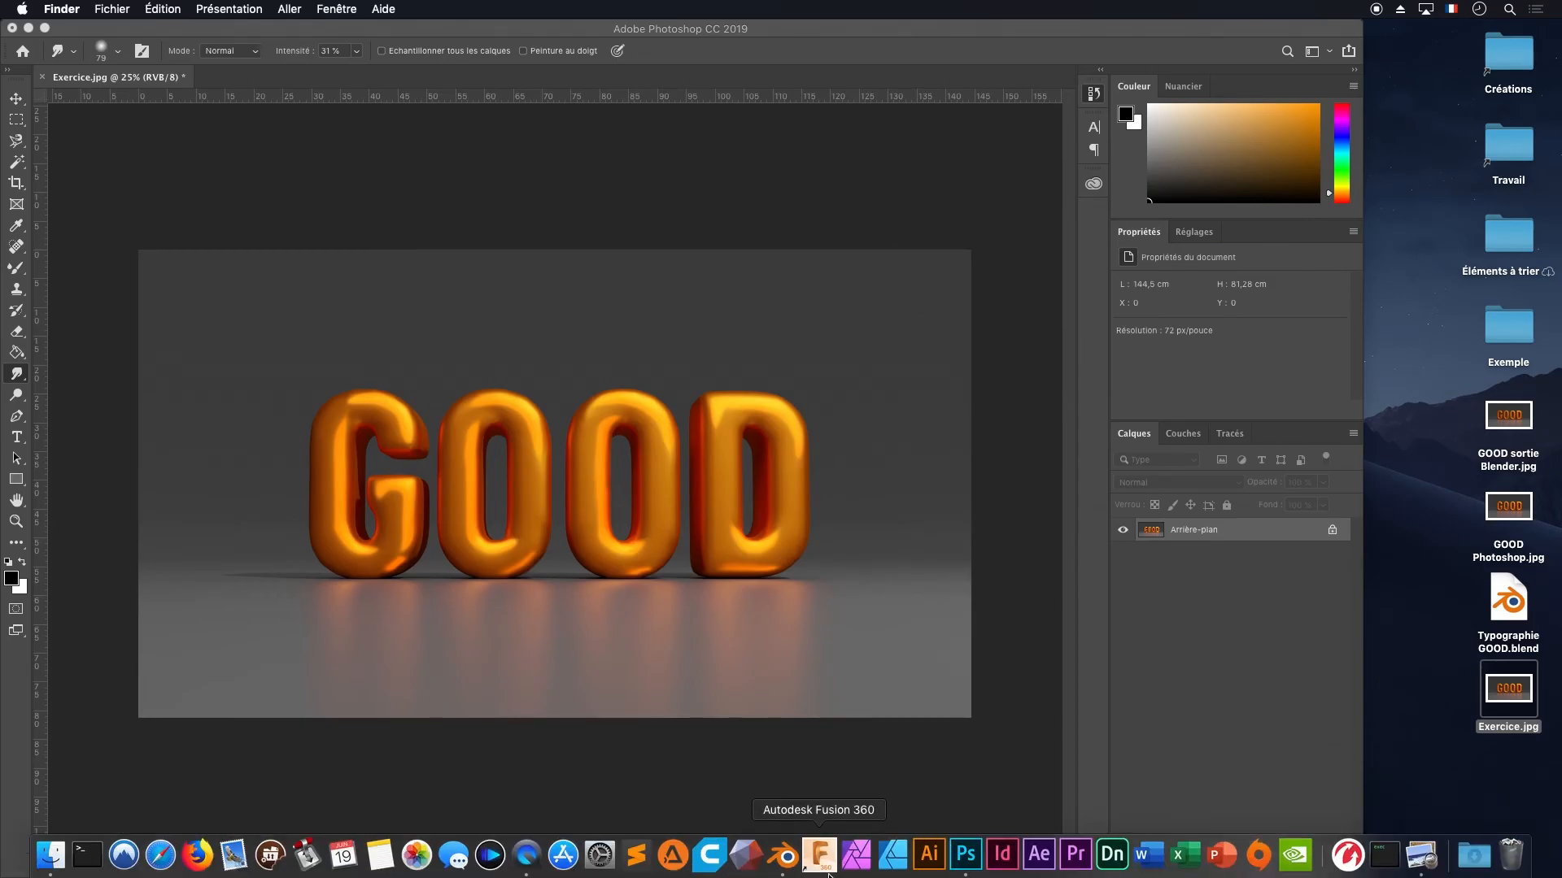
click(786, 855)
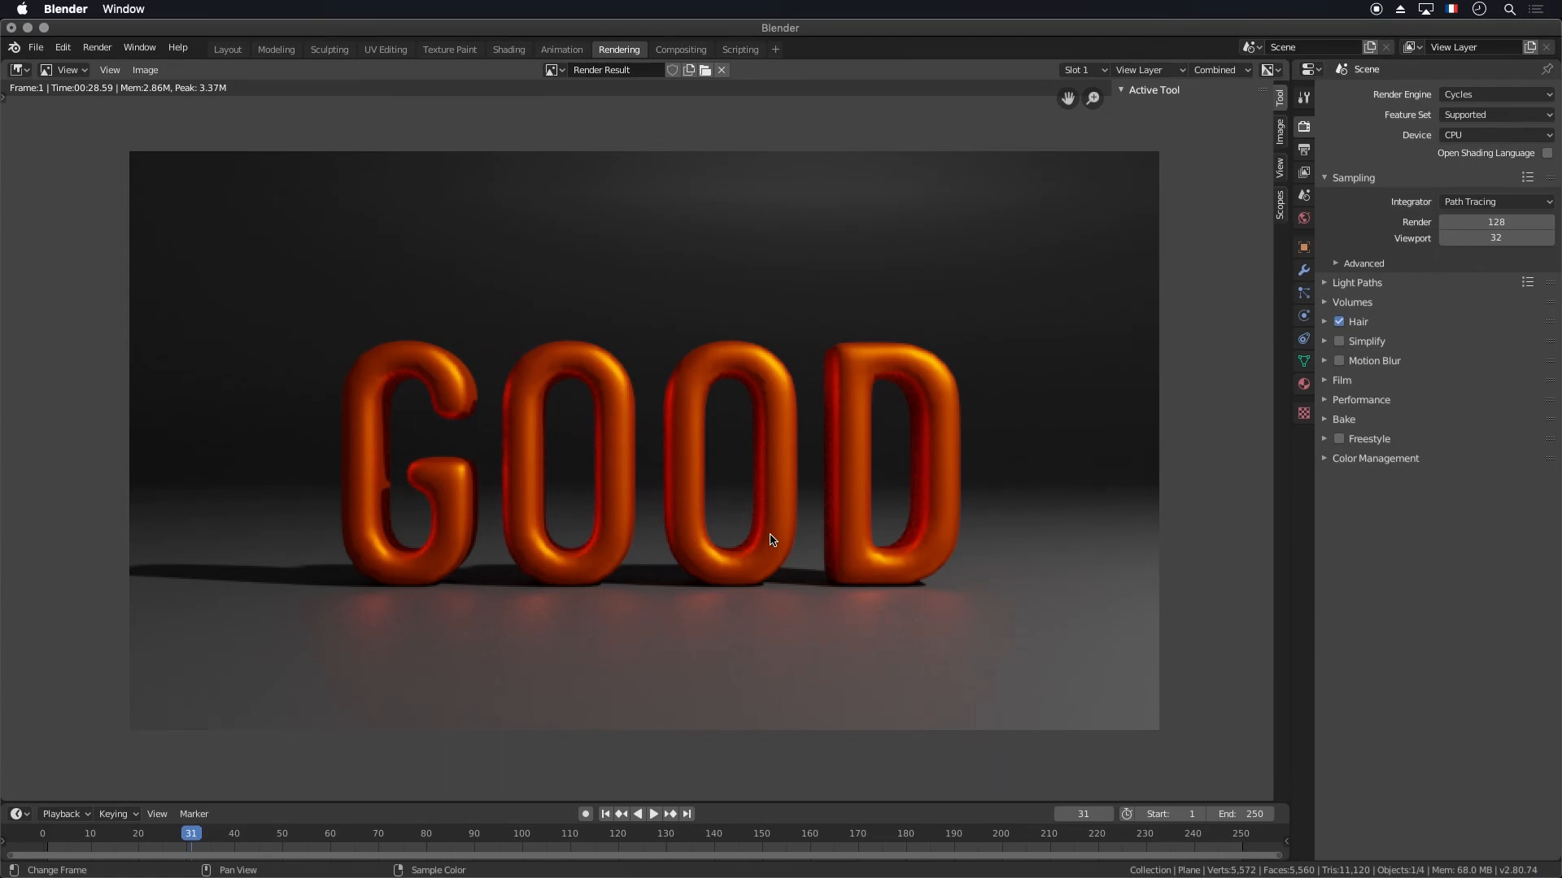